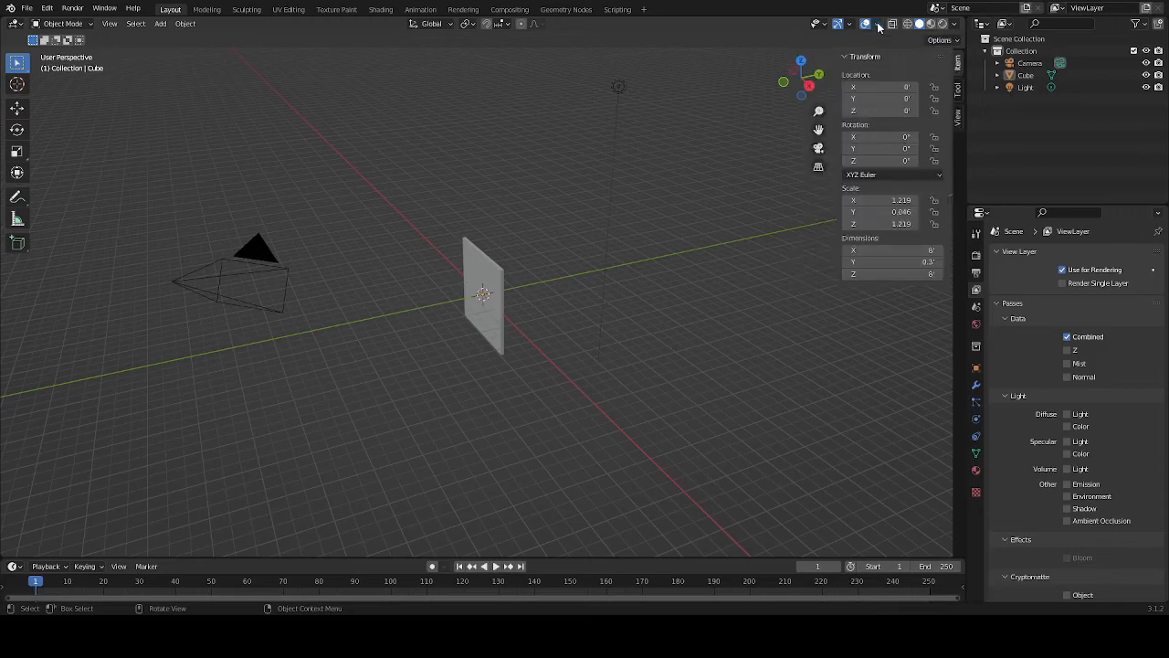
# Enter Edit Mode on the cube mesh and enable the Edge Length measurement overlay
pyautogui.click(878, 25)
pyautogui.press('Tab')
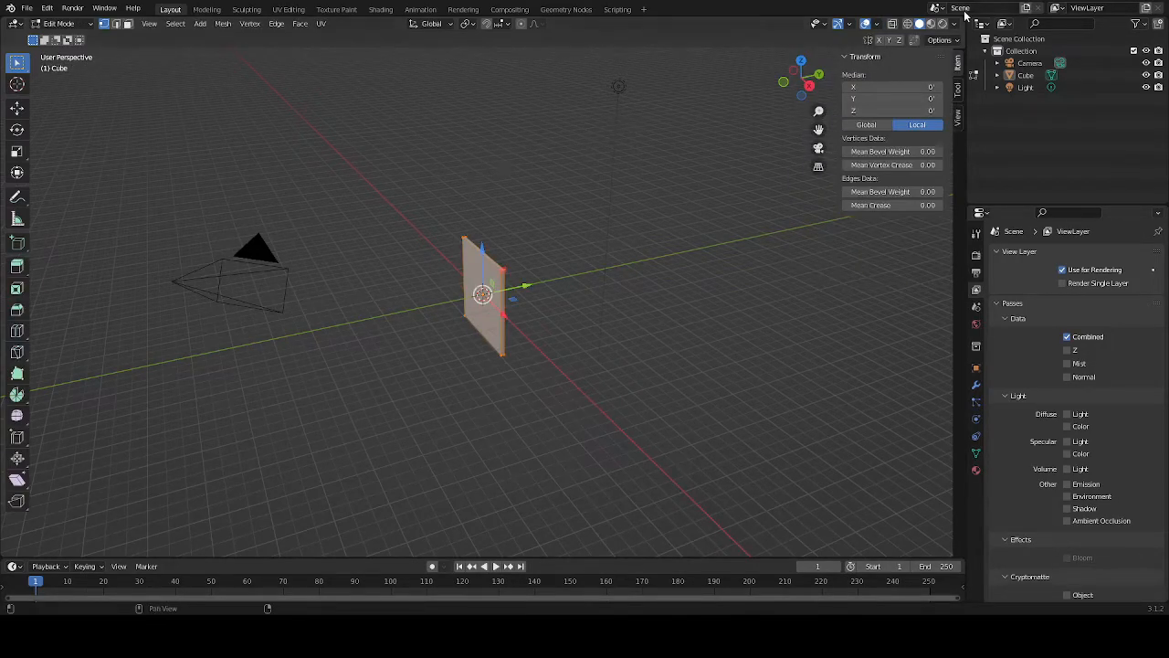
pyautogui.click(878, 25)
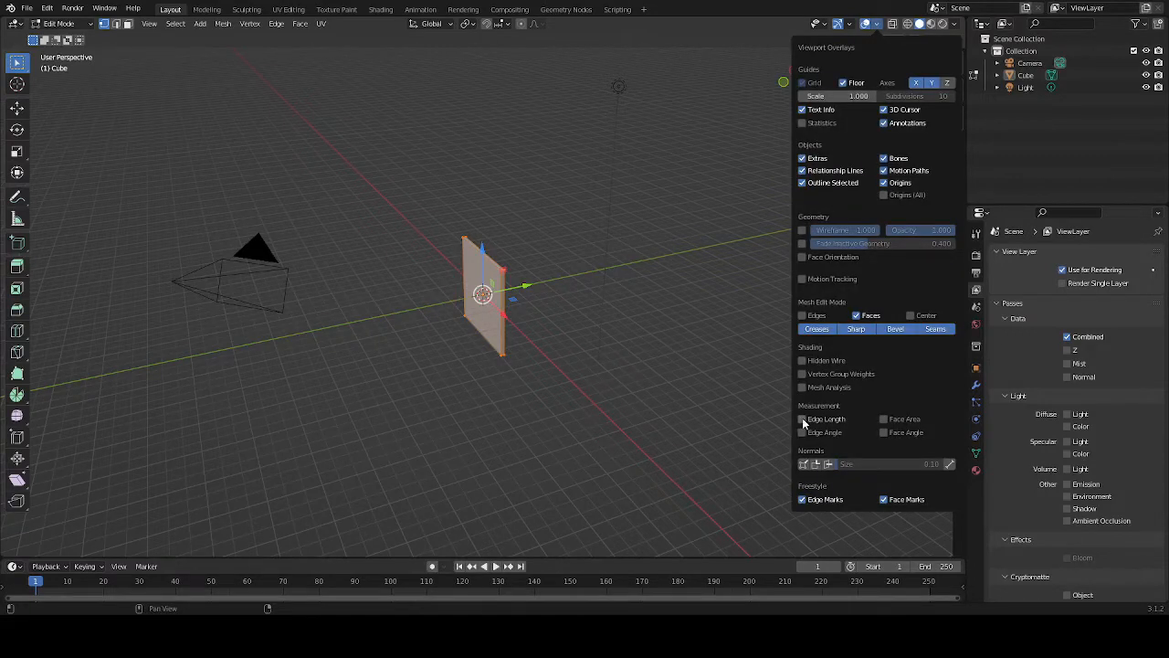
pyautogui.click(875, 26)
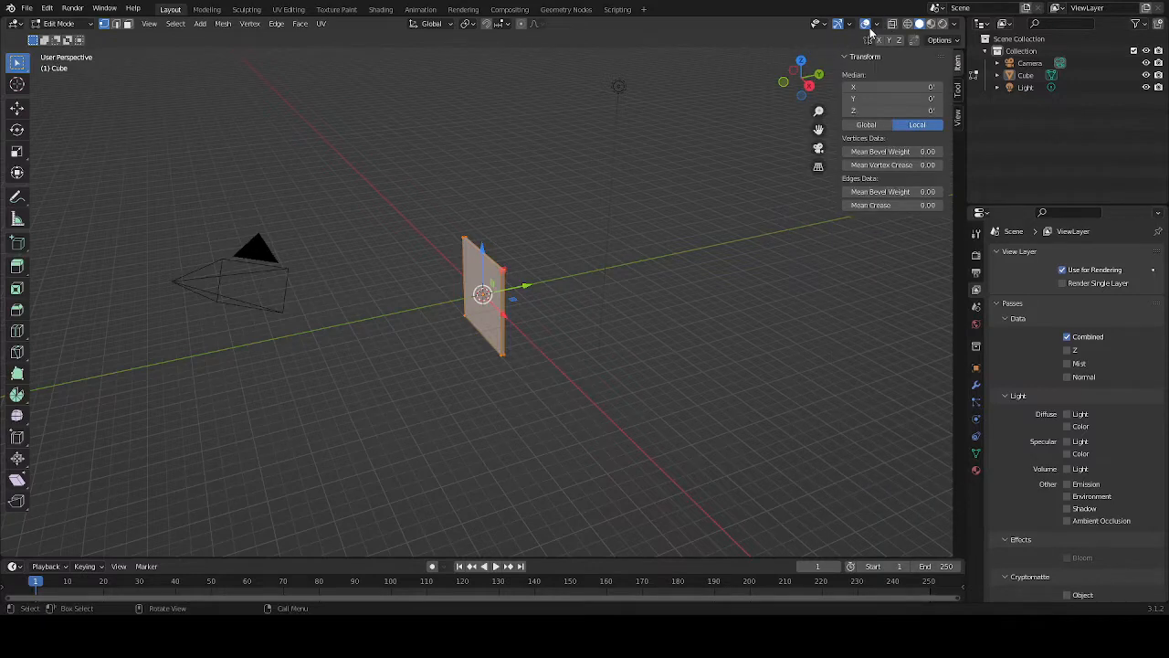
pyautogui.click(878, 27)
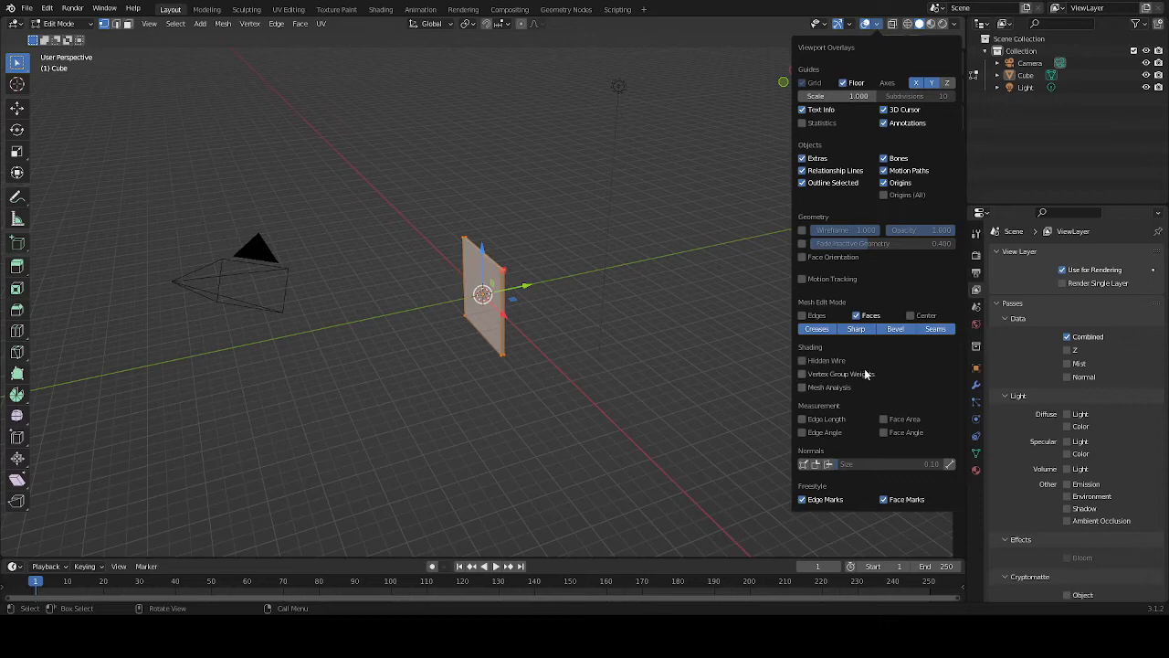
pyautogui.click(803, 419)
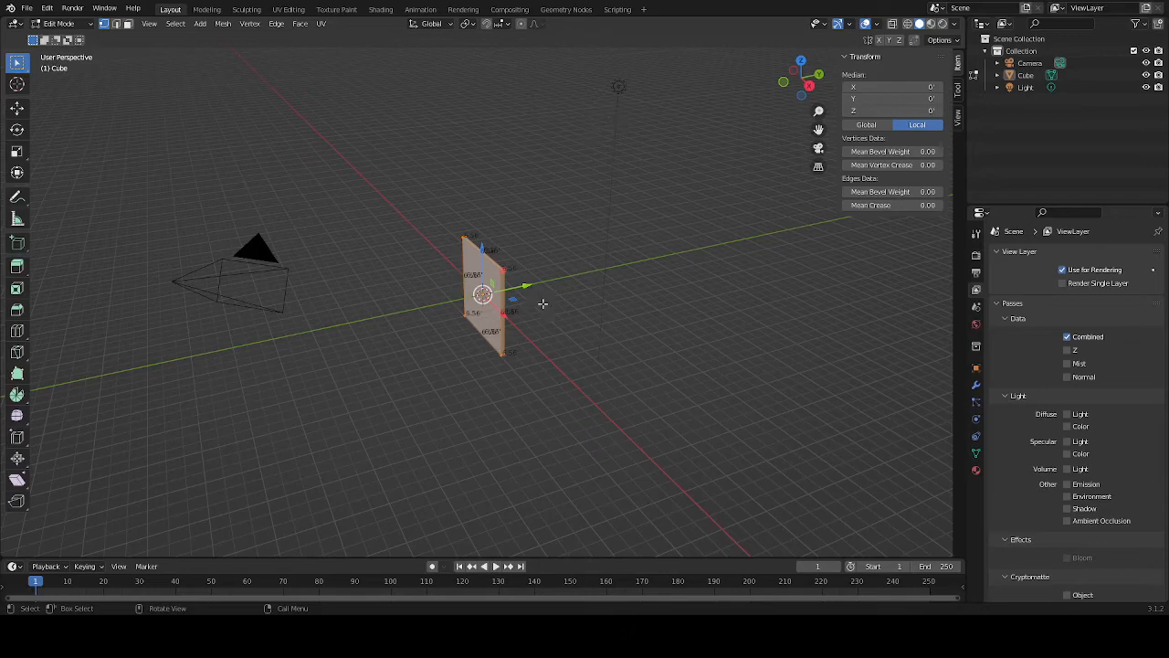
# In front view, move the whole mesh up along Z by about 3.28' so its bottom edge rests on the origin
pyautogui.moveTo(389, 366)
pyautogui.mouseDown(button='middle')
pyautogui.moveTo(410, 363)
pyautogui.moveTo(302, 354)
pyautogui.moveTo(550, 365)
pyautogui.moveTo(603, 392)
pyautogui.moveTo(551, 373)
pyautogui.mouseUp(button='middle')
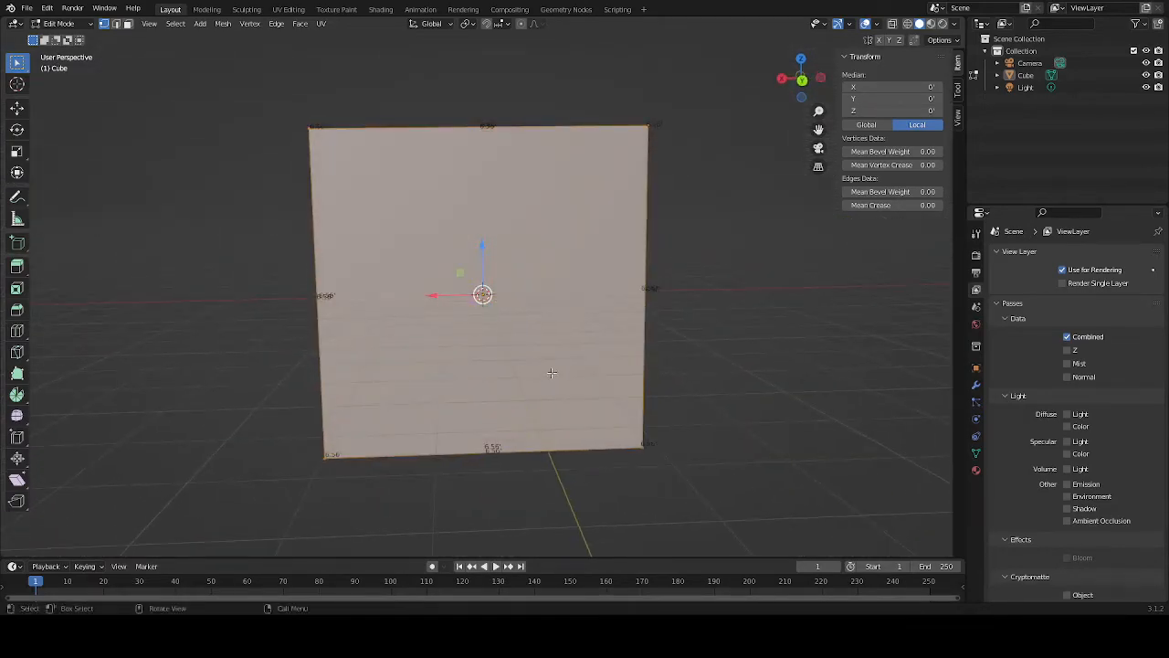
pyautogui.press('KP_1')
pyautogui.scroll(-4, 570, 386)
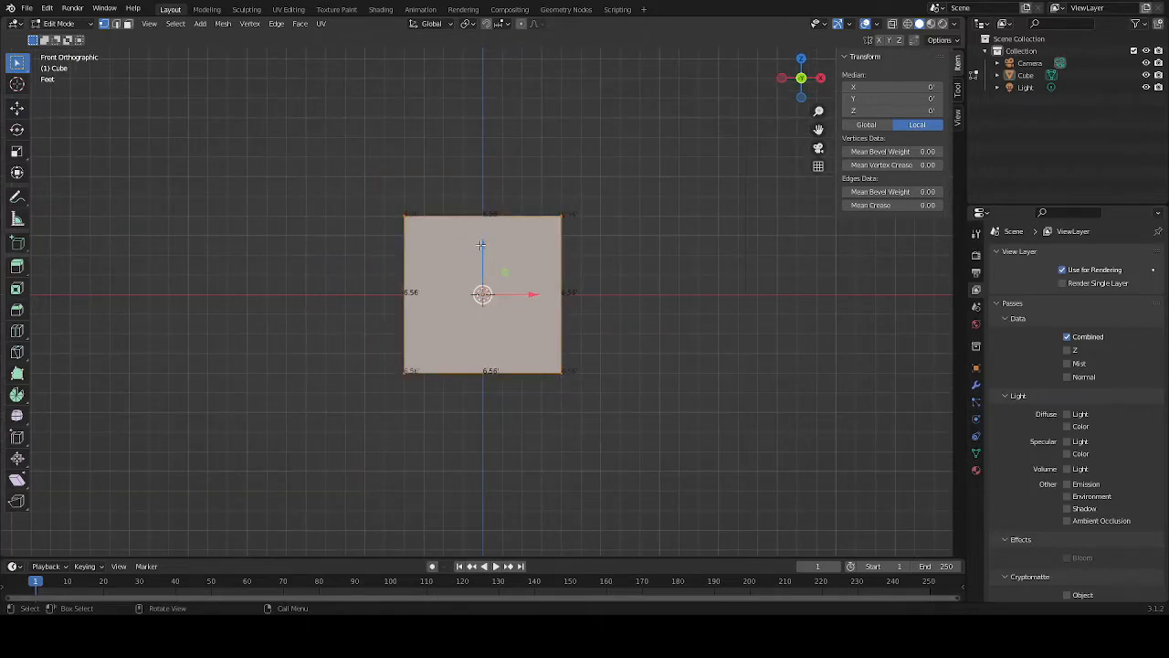
pyautogui.moveTo(483, 244); pyautogui.dragTo(491, 162)
pyautogui.scroll(4, 726, 292)
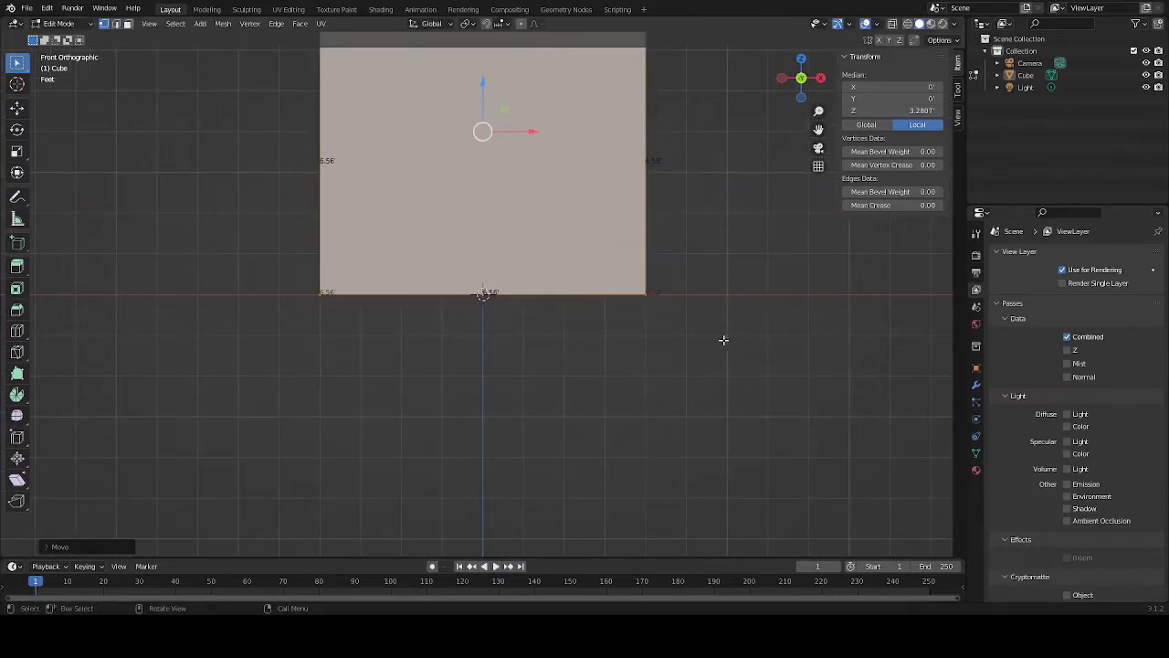
# Add a centred loop cut around the panel's narrow sides, splitting its thickness in half
pyautogui.scroll(-4, 724, 340)
pyautogui.moveTo(673, 246); pyautogui.dragTo(660, 287, button='middle')
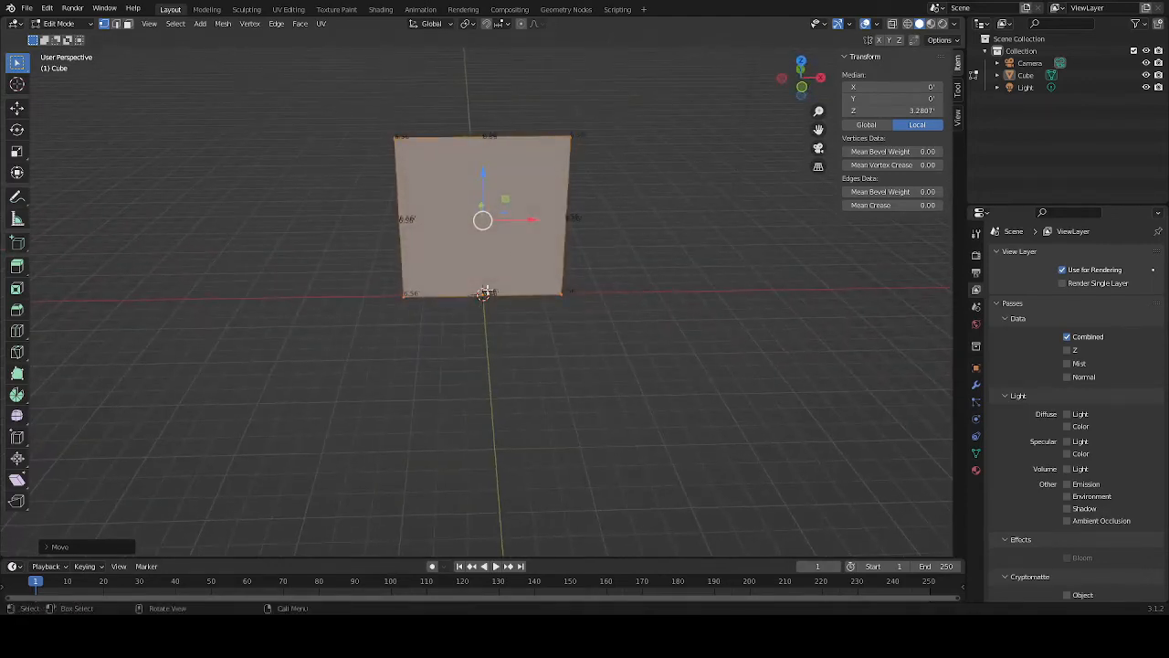
pyautogui.moveTo(575, 222); pyautogui.dragTo(496, 189, button='middle')
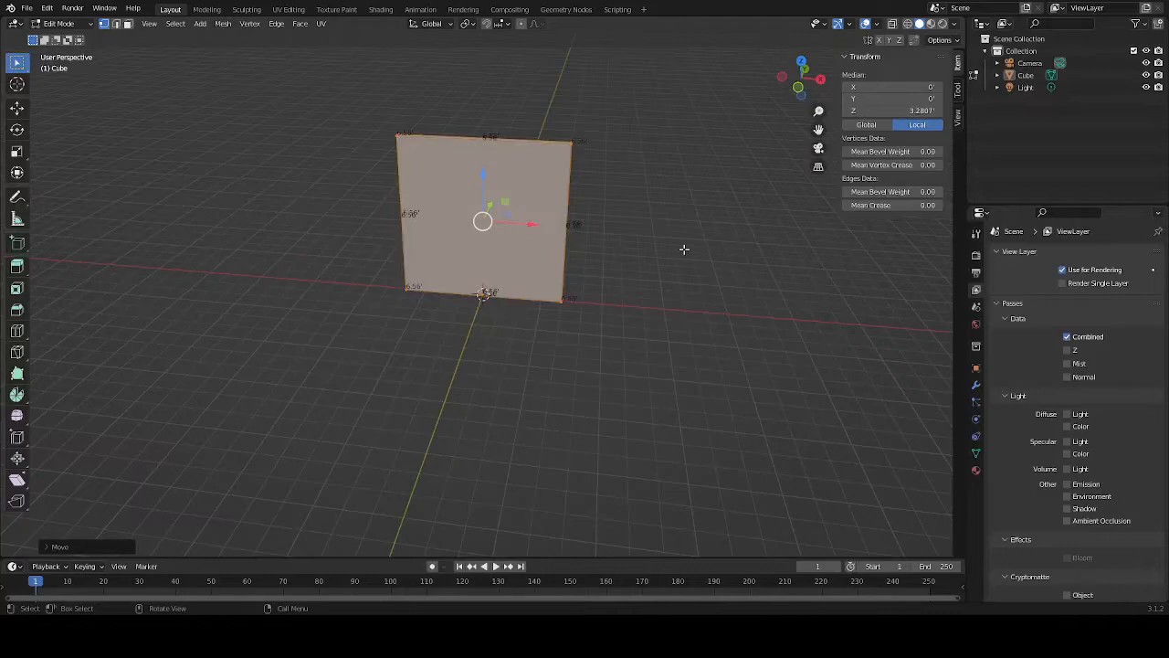
pyautogui.moveTo(654, 260); pyautogui.dragTo(696, 258, button='middle')
pyautogui.scroll(4, 548, 306)
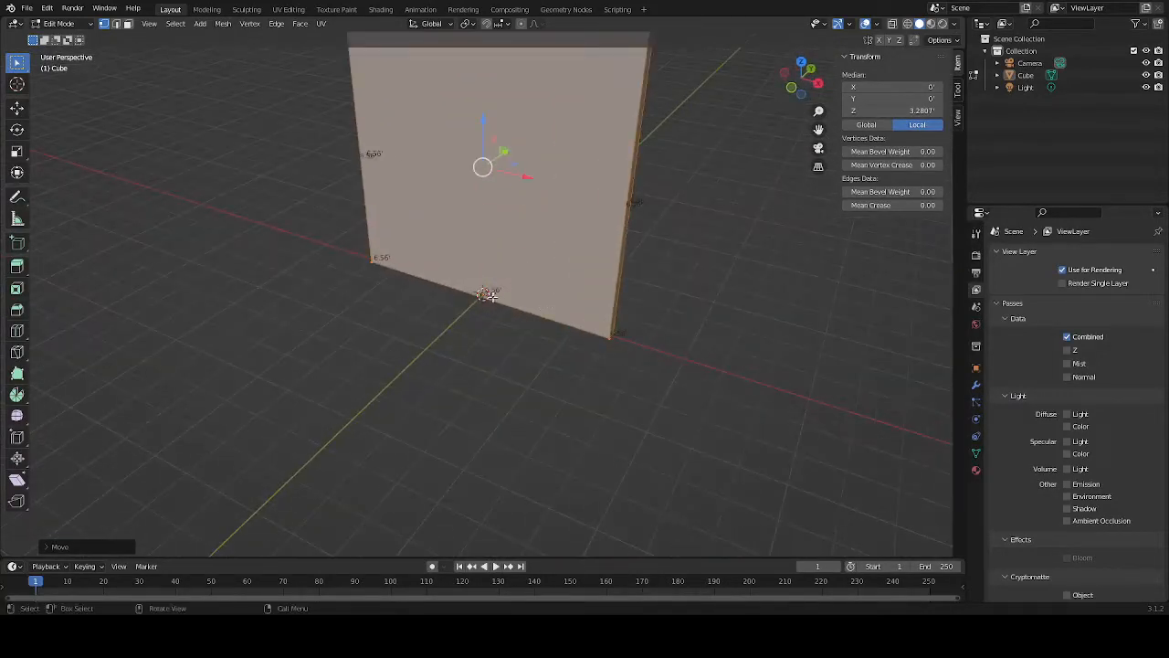
pyautogui.keyDown('shift'); pyautogui.moveTo(420, 299); pyautogui.dragTo(386, 470, button='middle'); pyautogui.keyUp('shift')
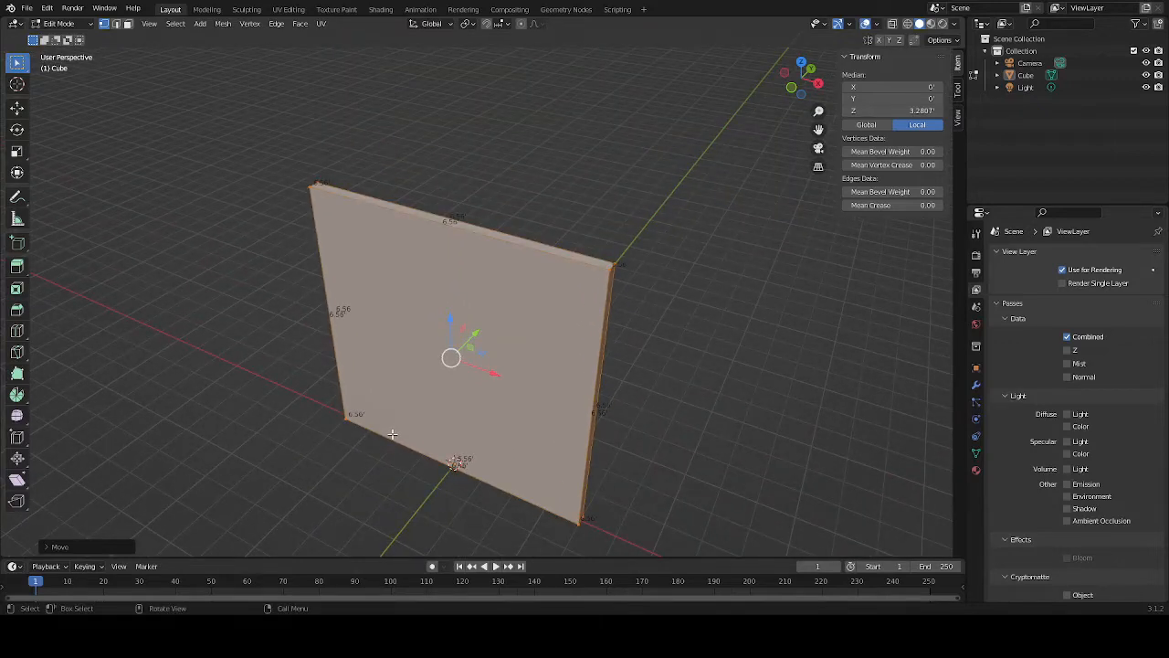
pyautogui.hotkey('ctrl', 'r')
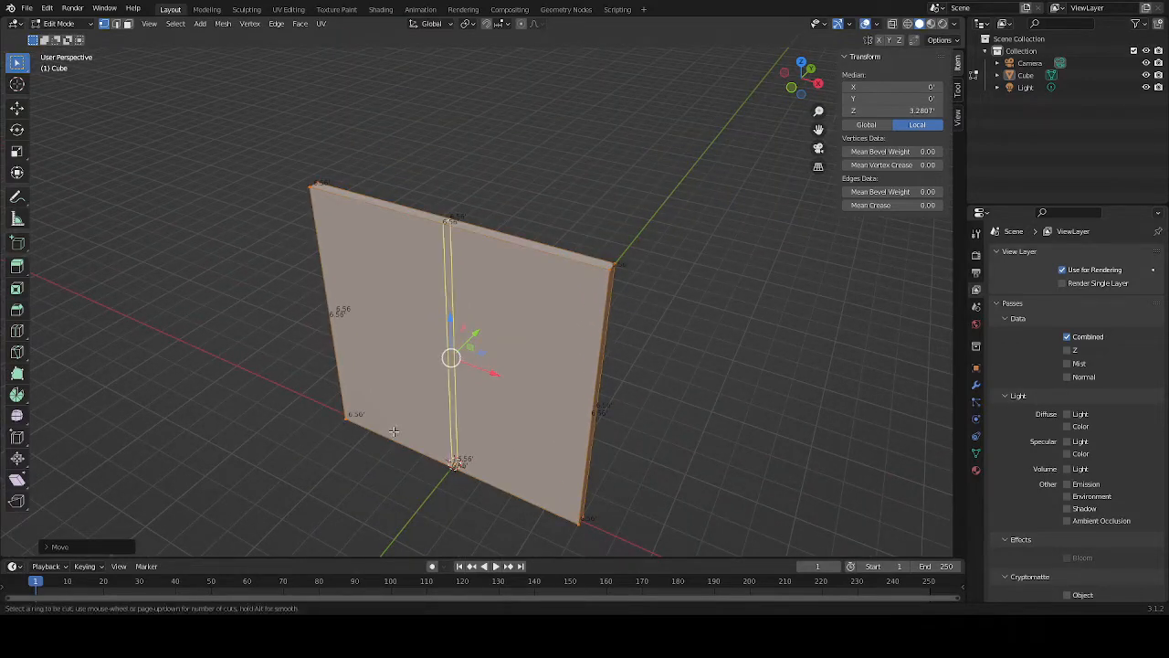
pyautogui.click(612, 266)
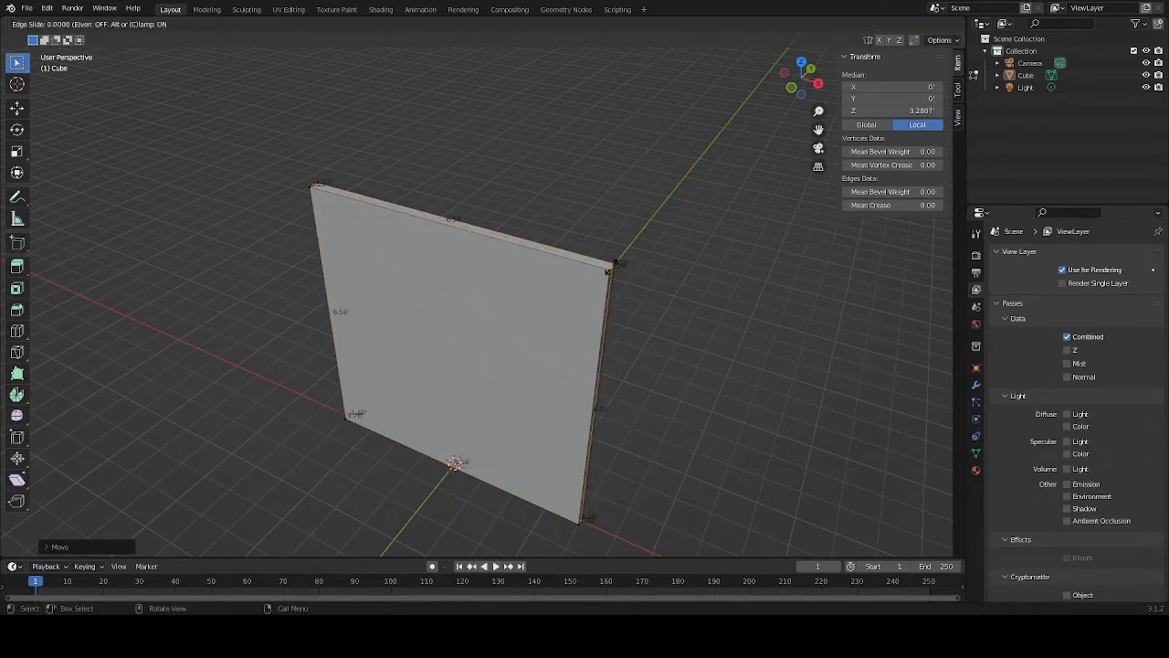
pyautogui.click(612, 266)
# Mark the loop running around the middle of the panel's thickness as a seam
pyautogui.press('ctrl')
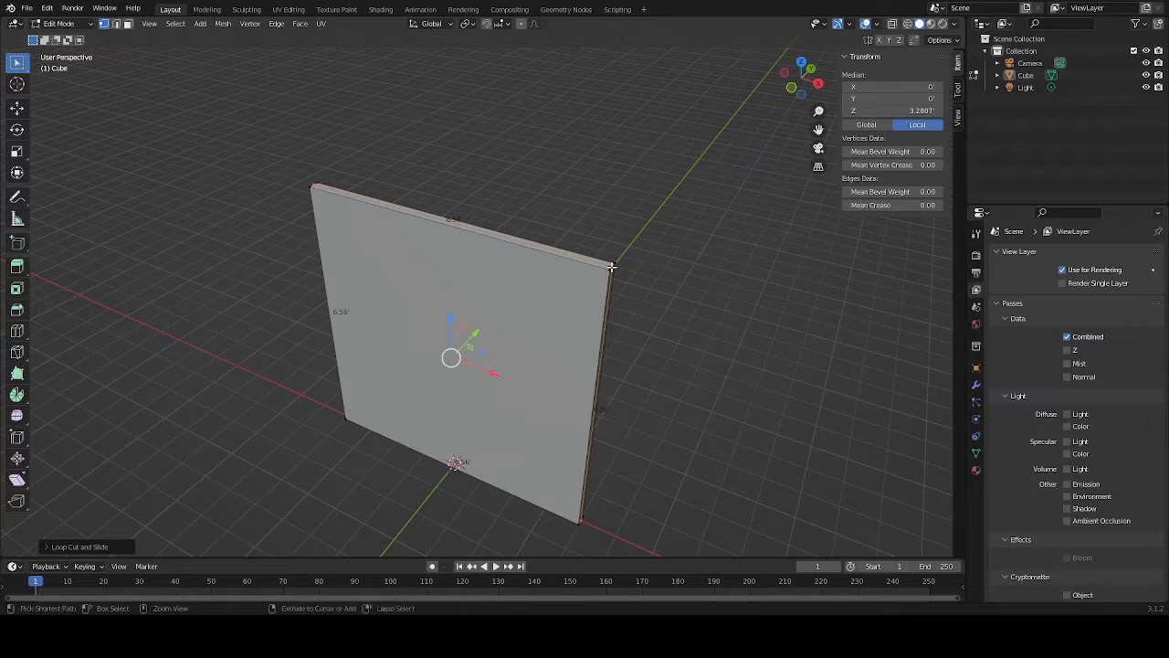
pyautogui.hotkey('ctrl', 'e')
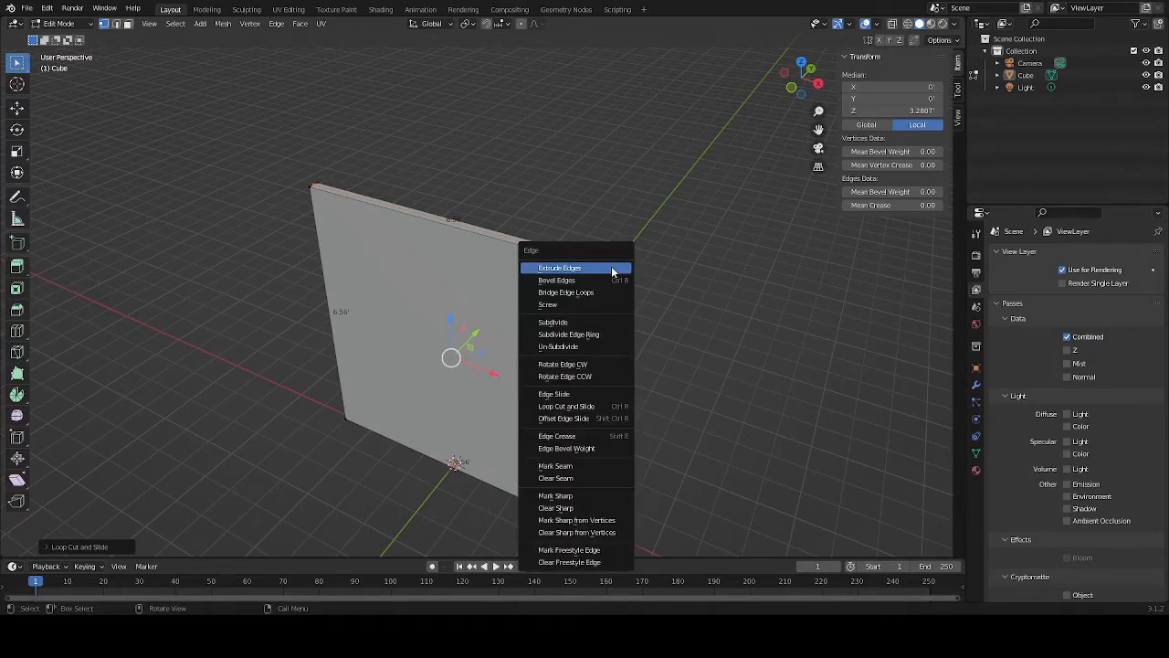
pyautogui.click(611, 268)
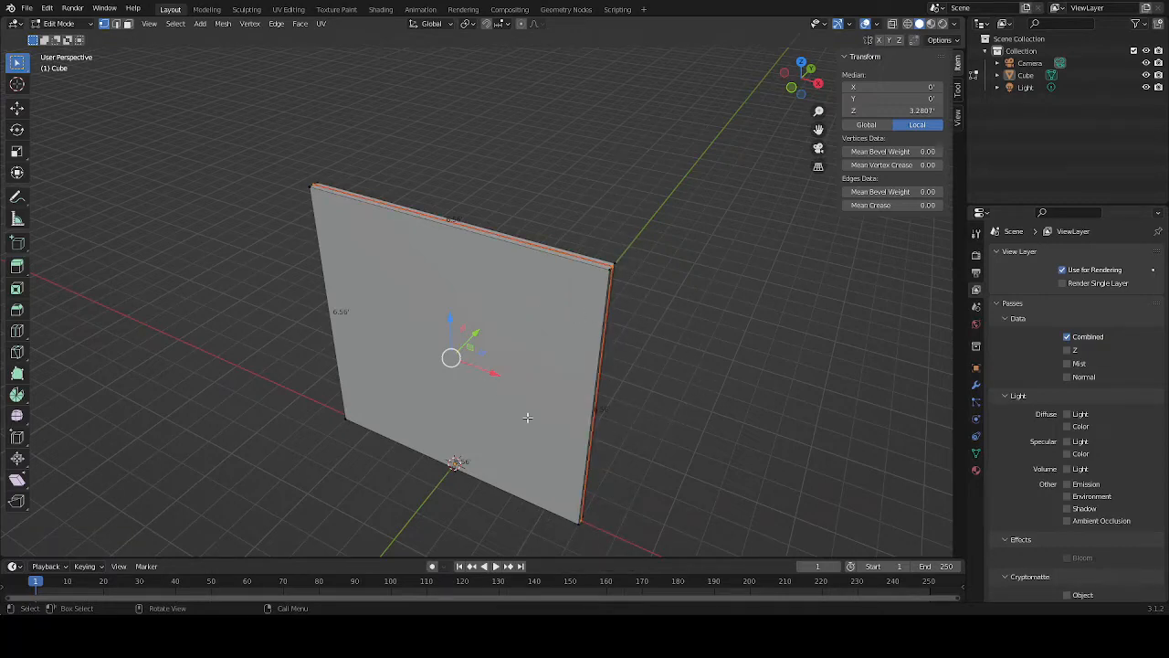
# Add a horizontal loop cut across the panel and set its median Z to 3'
pyautogui.hotkey('ctrl', 'r')
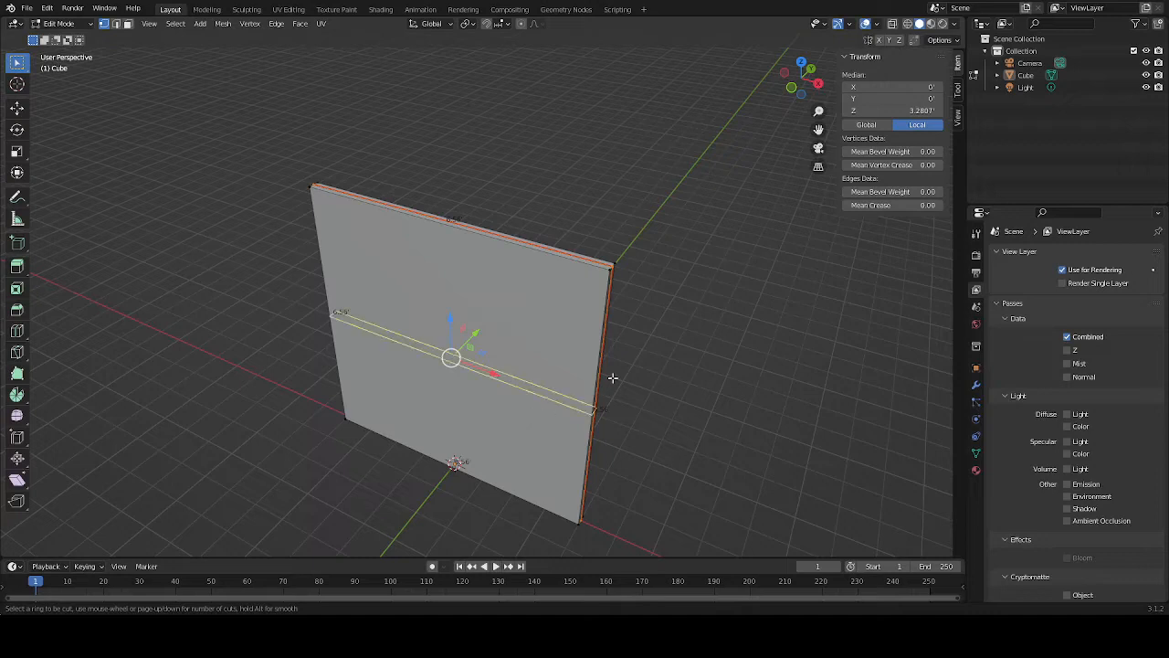
pyautogui.click(593, 394)
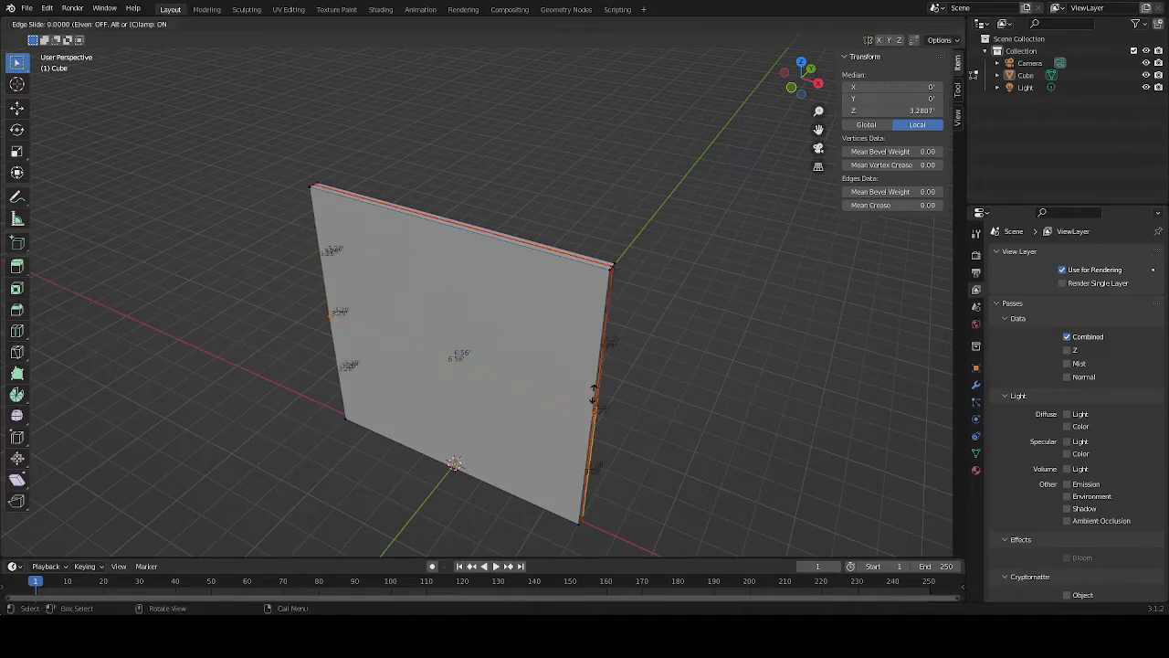
pyautogui.rightClick(594, 395)
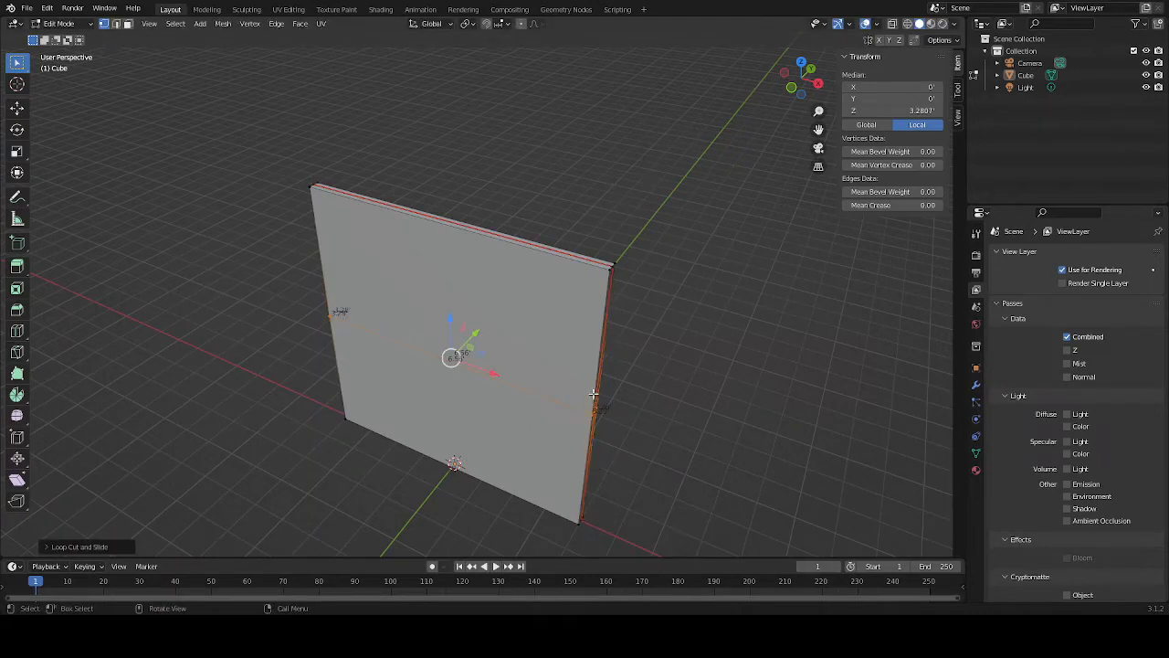
pyautogui.click(901, 109)
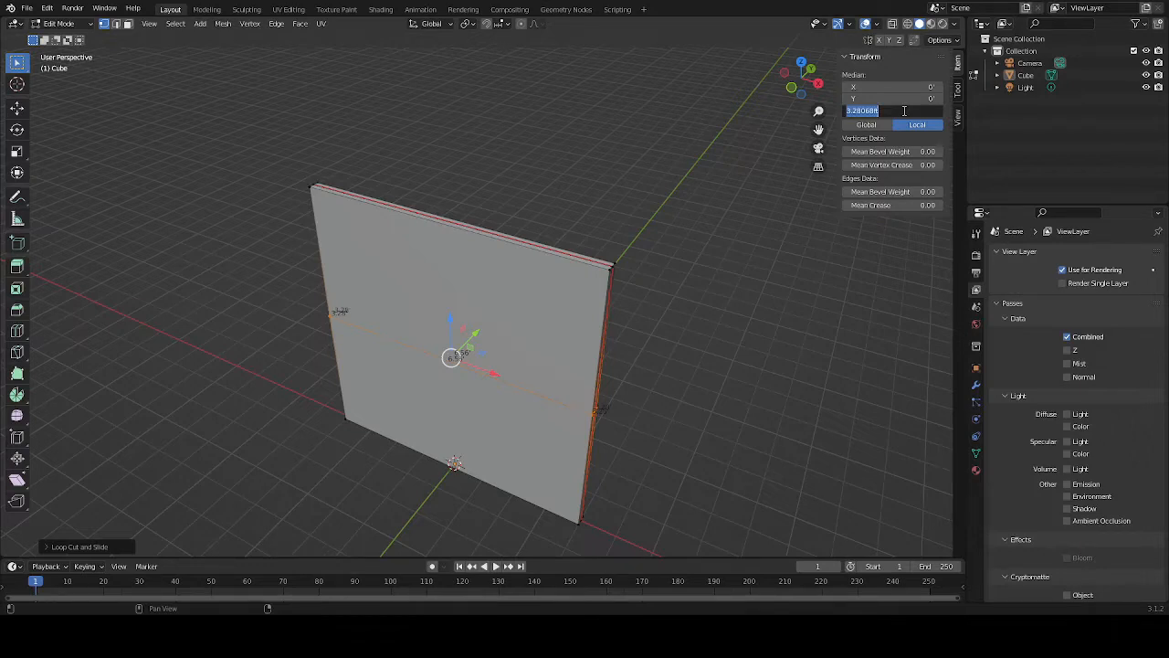
pyautogui.write('3')
pyautogui.press('Return')
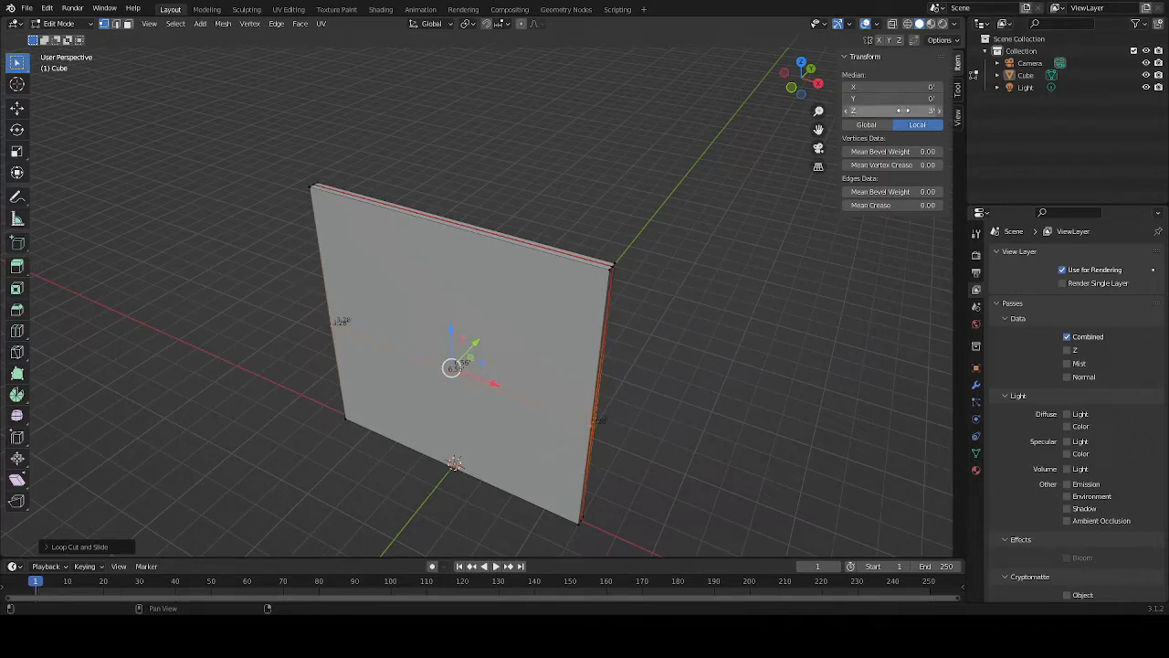
pyautogui.click(718, 380)
# Select the horizontal edge loop in edge mode, mark it as a seam, and clear the selection
pyautogui.moveTo(693, 404); pyautogui.dragTo(663, 368, button='middle')
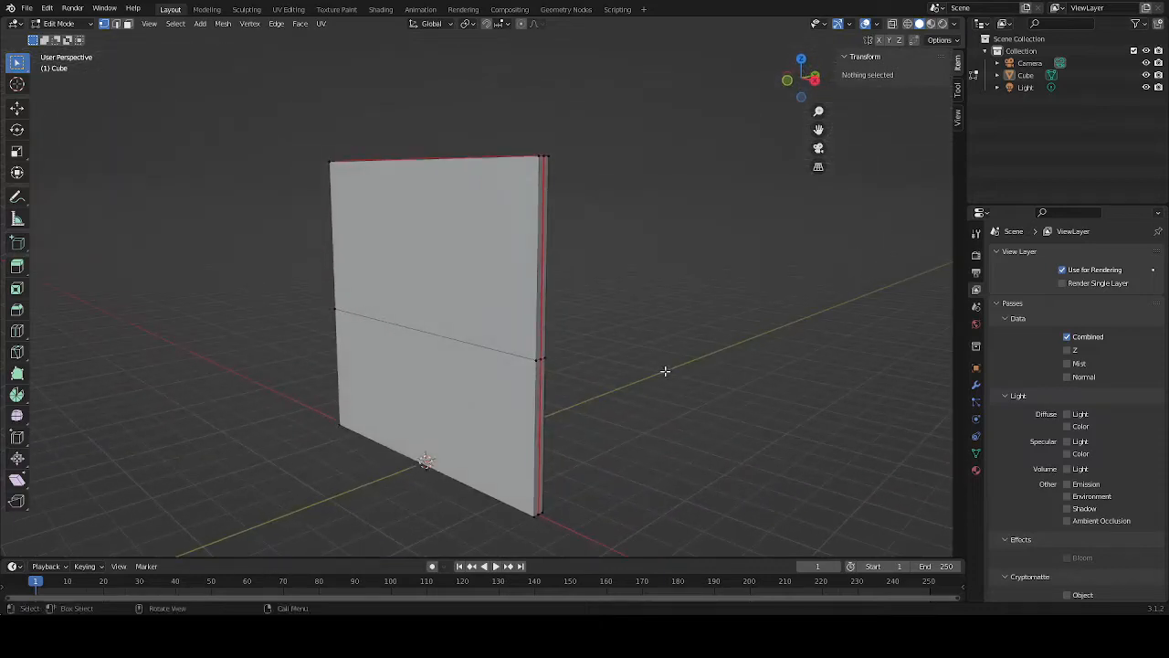
pyautogui.press('2')
pyautogui.keyDown('alt'); pyautogui.click(500, 354); pyautogui.keyUp('alt')
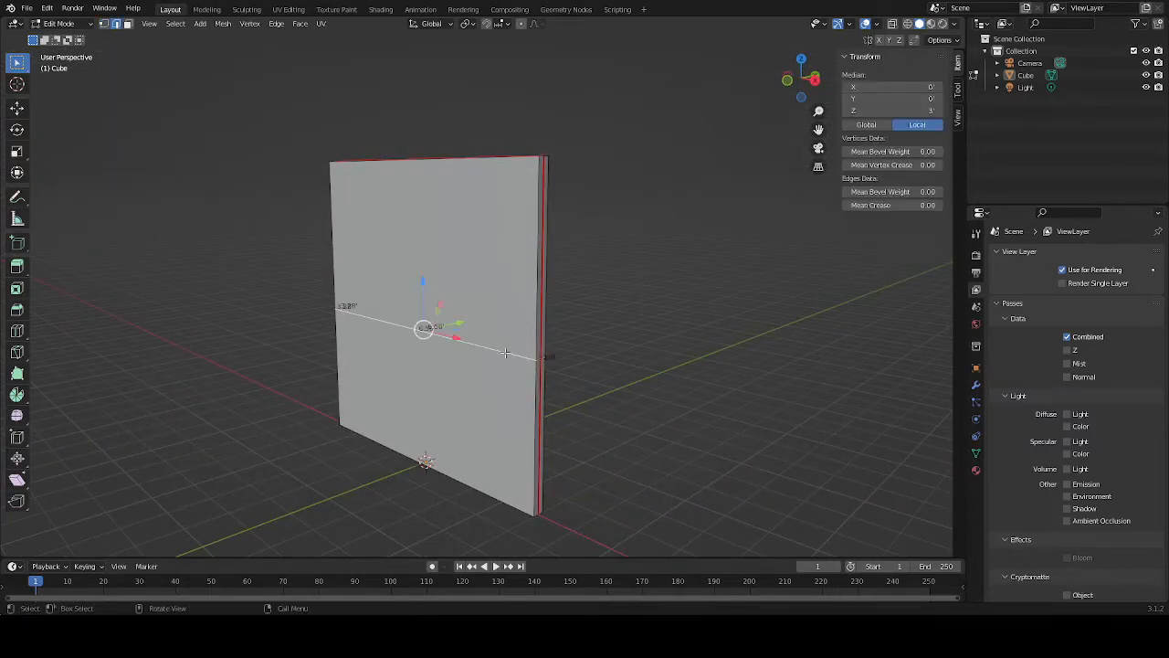
pyautogui.moveTo(563, 436); pyautogui.dragTo(568, 406, button='middle')
pyautogui.click(395, 408)
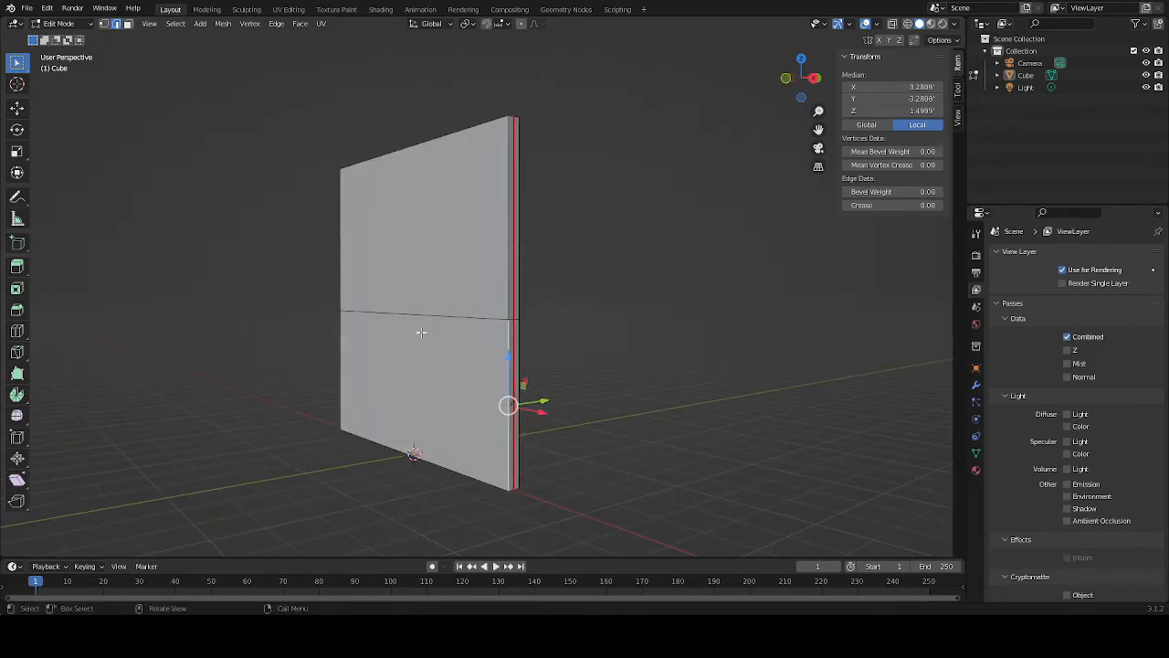
pyautogui.moveTo(626, 332); pyautogui.dragTo(514, 341, button='middle')
pyautogui.keyDown('alt'); pyautogui.click(514, 342); pyautogui.keyUp('alt')
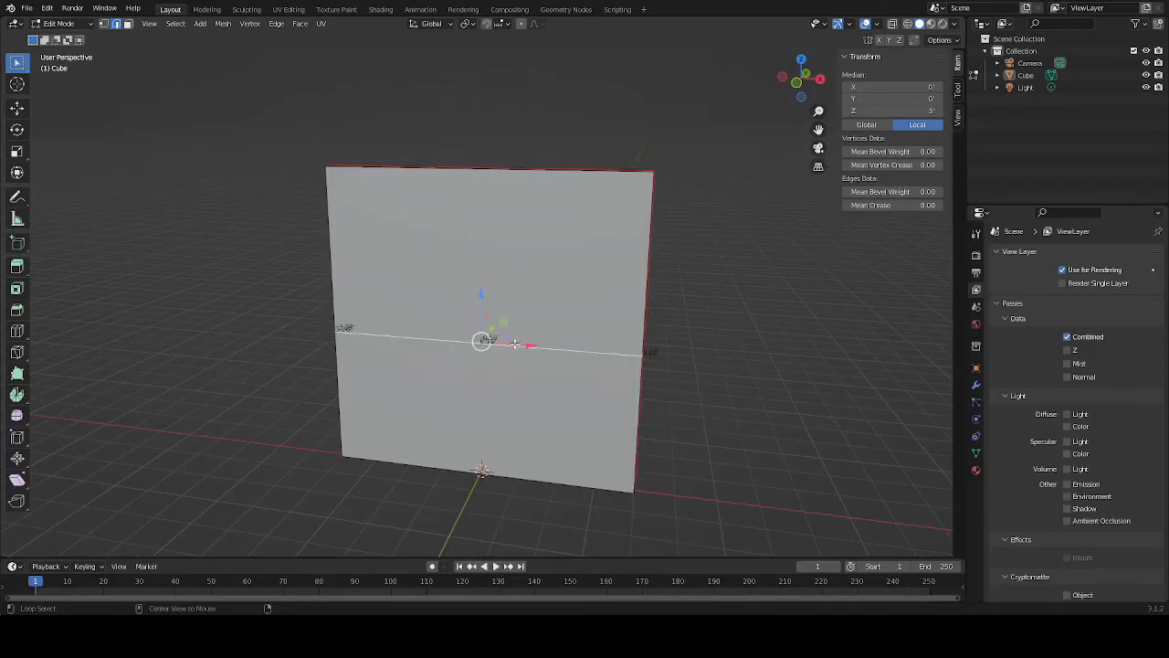
pyautogui.moveTo(652, 355); pyautogui.dragTo(606, 375, button='middle')
pyautogui.hotkey('ctrl', 'e')
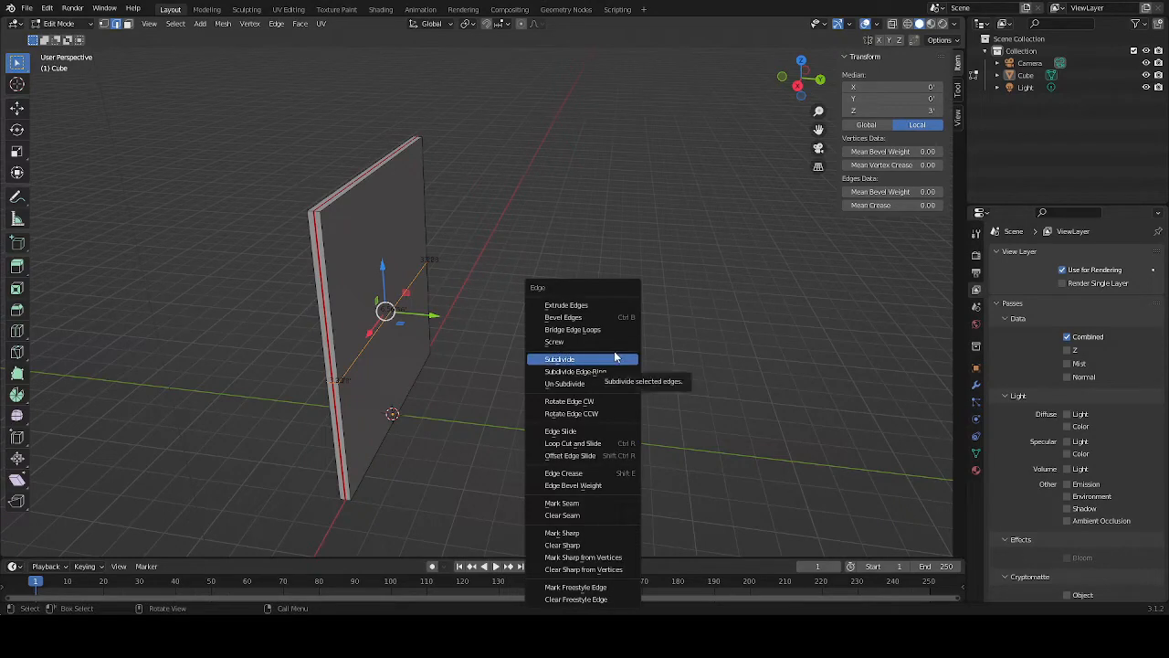
pyautogui.click(614, 357)
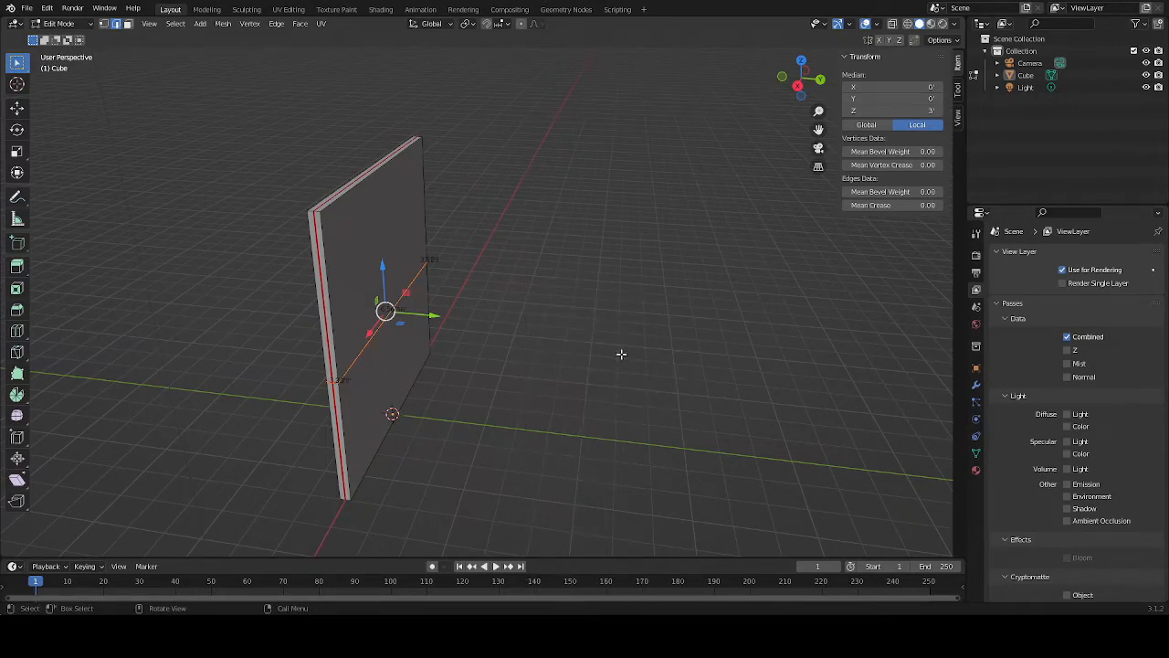
pyautogui.click(569, 366)
# Select the short edges across the panel's thickness at all four corners
pyautogui.moveTo(569, 366); pyautogui.dragTo(495, 269, button='middle')
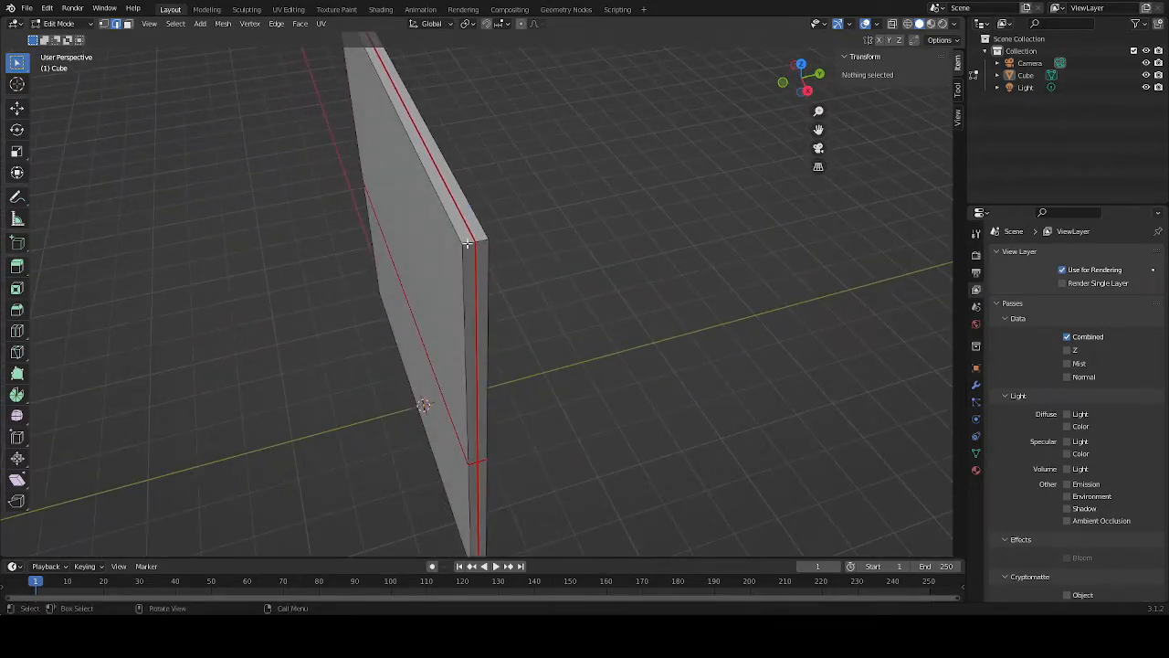
pyautogui.click(467, 244)
pyautogui.moveTo(616, 405); pyautogui.dragTo(548, 302, button='middle')
pyautogui.keyDown('shift'); pyautogui.click(373, 315); pyautogui.keyUp('shift')
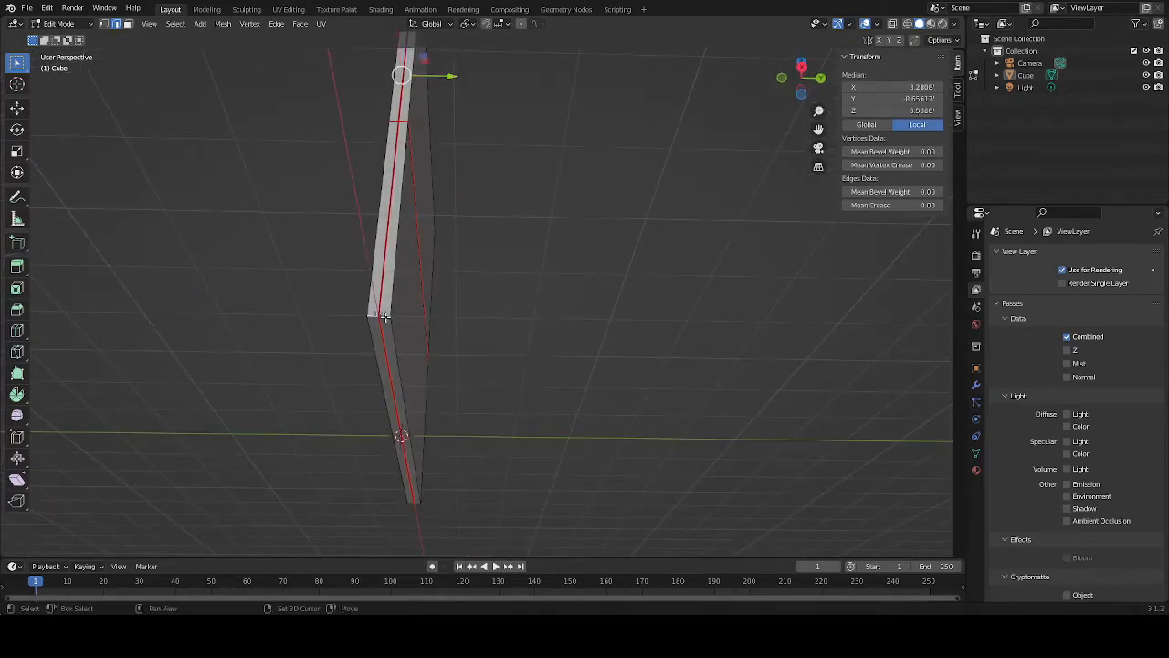
pyautogui.keyDown('shift'); pyautogui.click(386, 316); pyautogui.keyUp('shift')
pyautogui.moveTo(509, 408); pyautogui.dragTo(269, 426, button='middle')
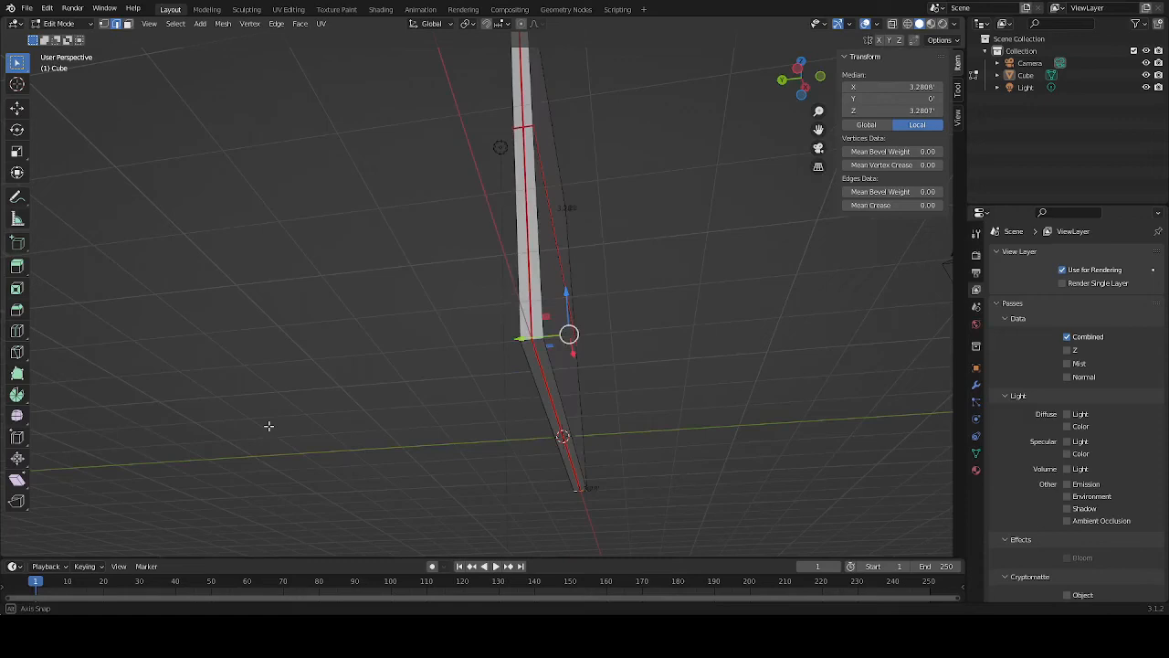
pyautogui.keyDown('shift'); pyautogui.click(529, 339); pyautogui.keyUp('shift')
pyautogui.keyDown('shift'); pyautogui.click(538, 338); pyautogui.keyUp('shift')
pyautogui.moveTo(583, 199); pyautogui.dragTo(589, 278, button='middle')
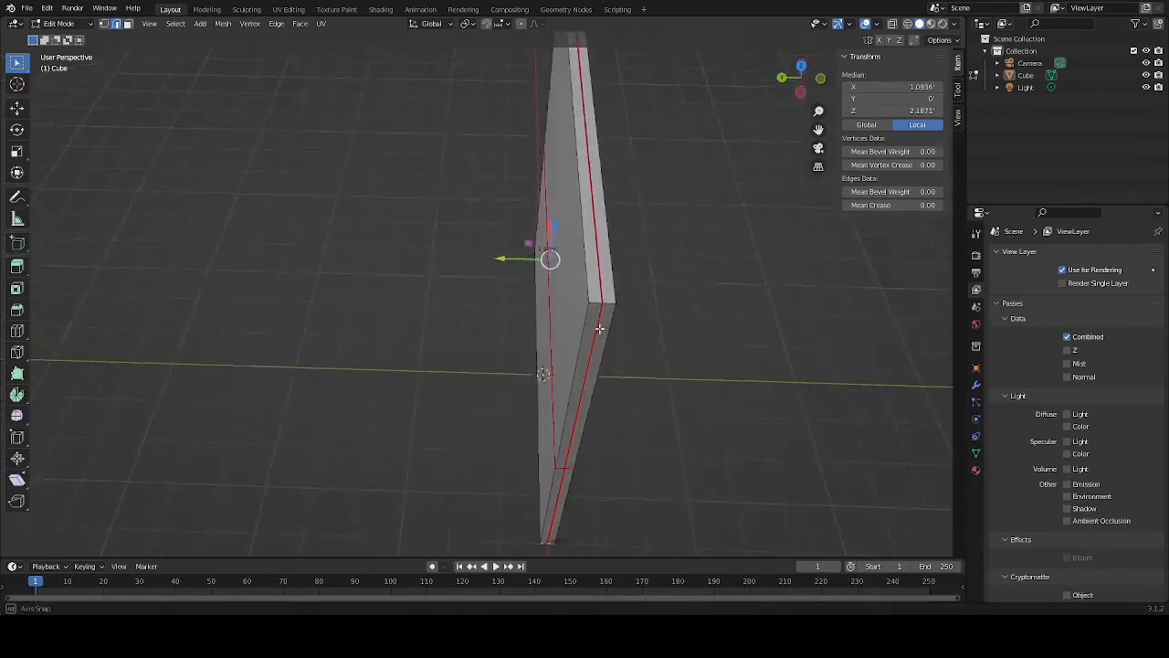
pyautogui.keyDown('shift'); pyautogui.click(607, 304); pyautogui.keyUp('shift')
pyautogui.keyDown('shift'); pyautogui.click(608, 305); pyautogui.keyUp('shift')
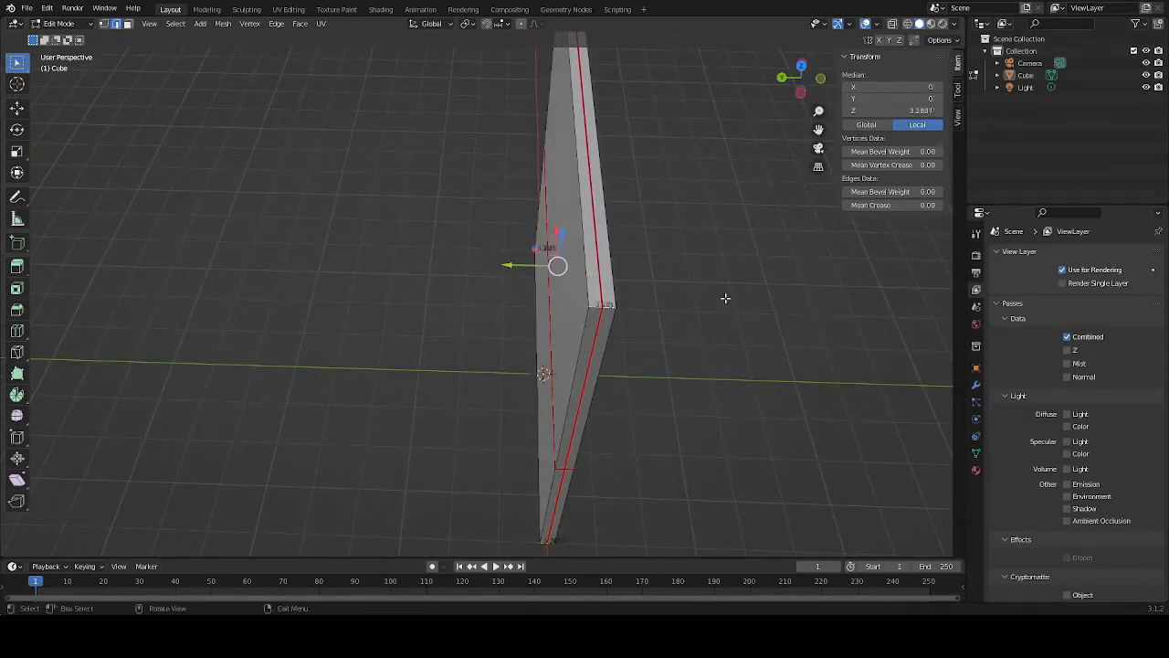
pyautogui.rightClick(726, 298)
pyautogui.press('Escape')
# Select all of the panel's faces in face mode and unwrap them with Smart UV Project using an island margin of 0.020
pyautogui.moveTo(725, 298); pyautogui.dragTo(832, 337, button='middle')
pyautogui.press('3')
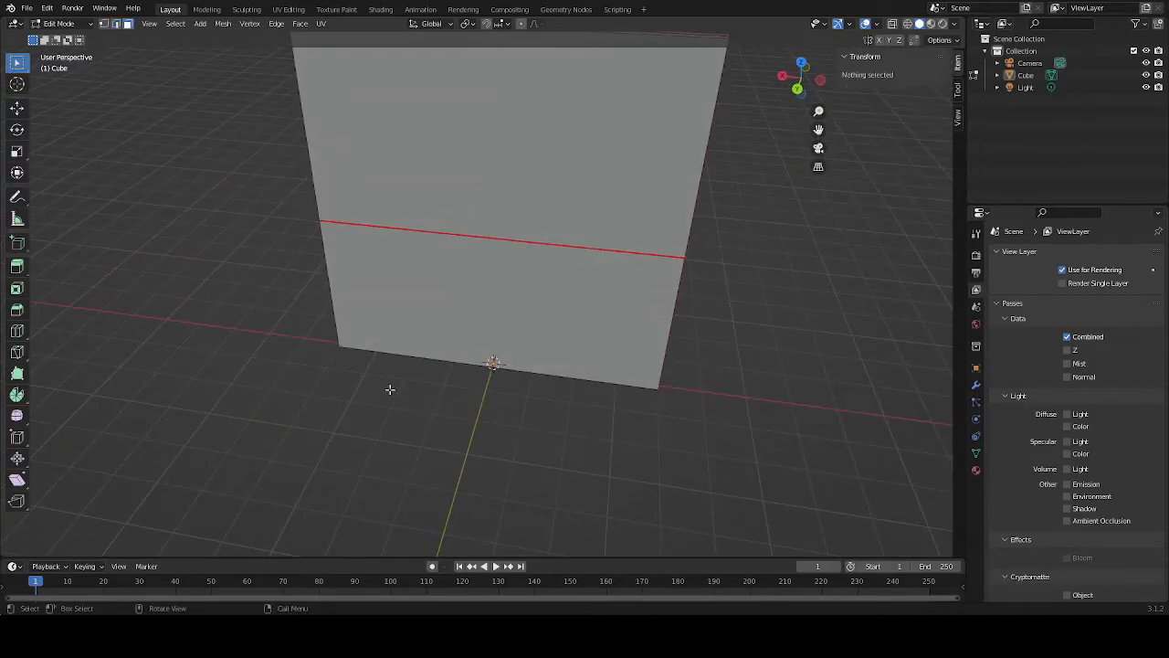
pyautogui.moveTo(291, 449); pyautogui.dragTo(322, 405, button='middle')
pyautogui.keyDown('shift'); pyautogui.moveTo(240, 268); pyautogui.dragTo(244, 345, button='middle'); pyautogui.keyUp('shift')
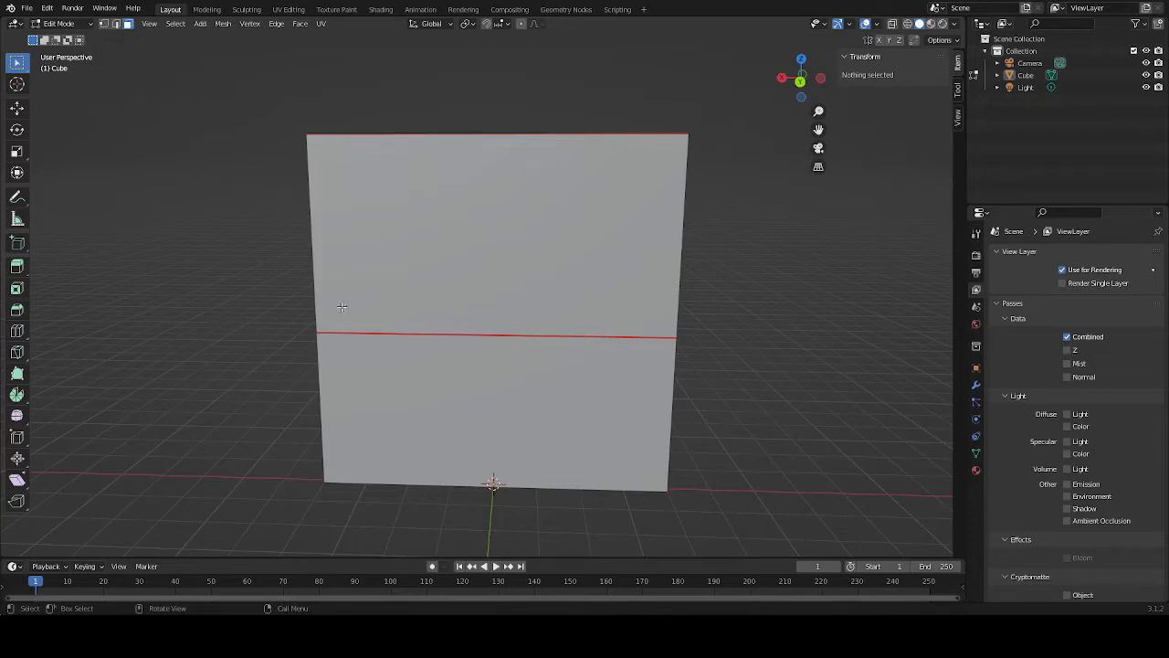
pyautogui.press('a')
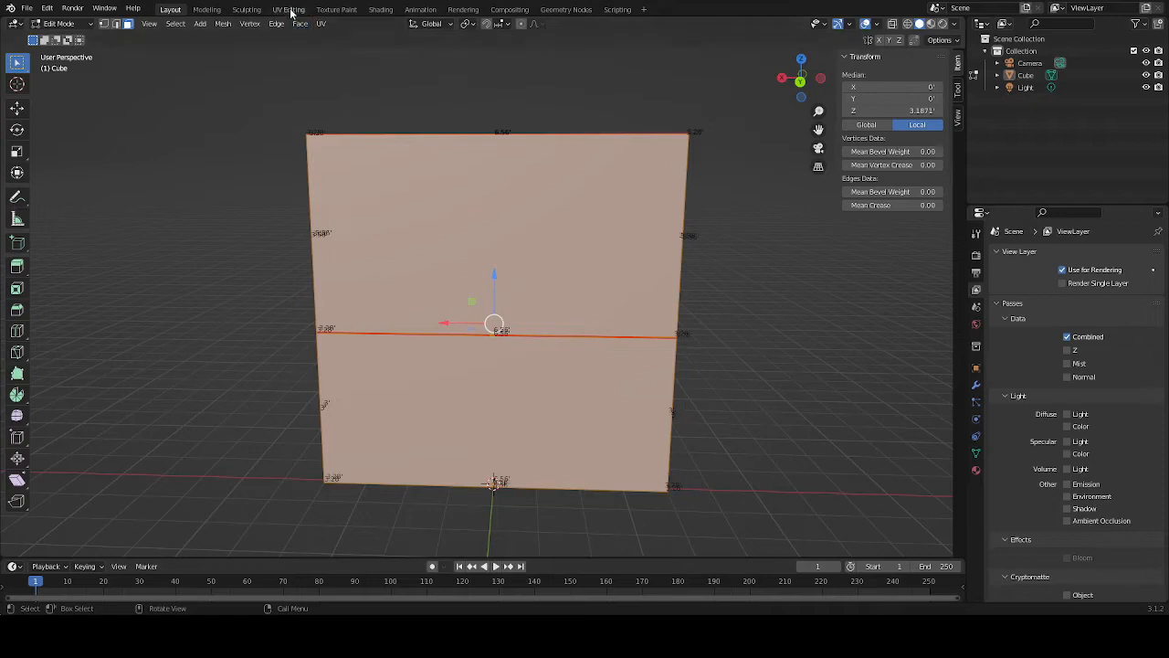
pyautogui.press('u')
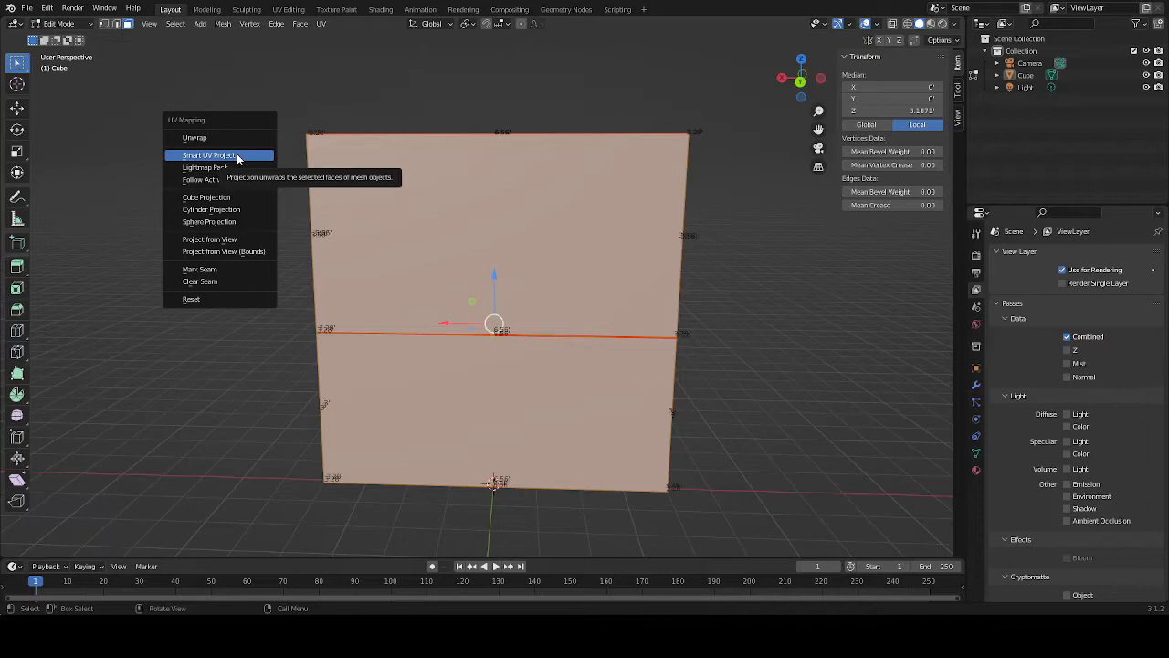
pyautogui.click(238, 157)
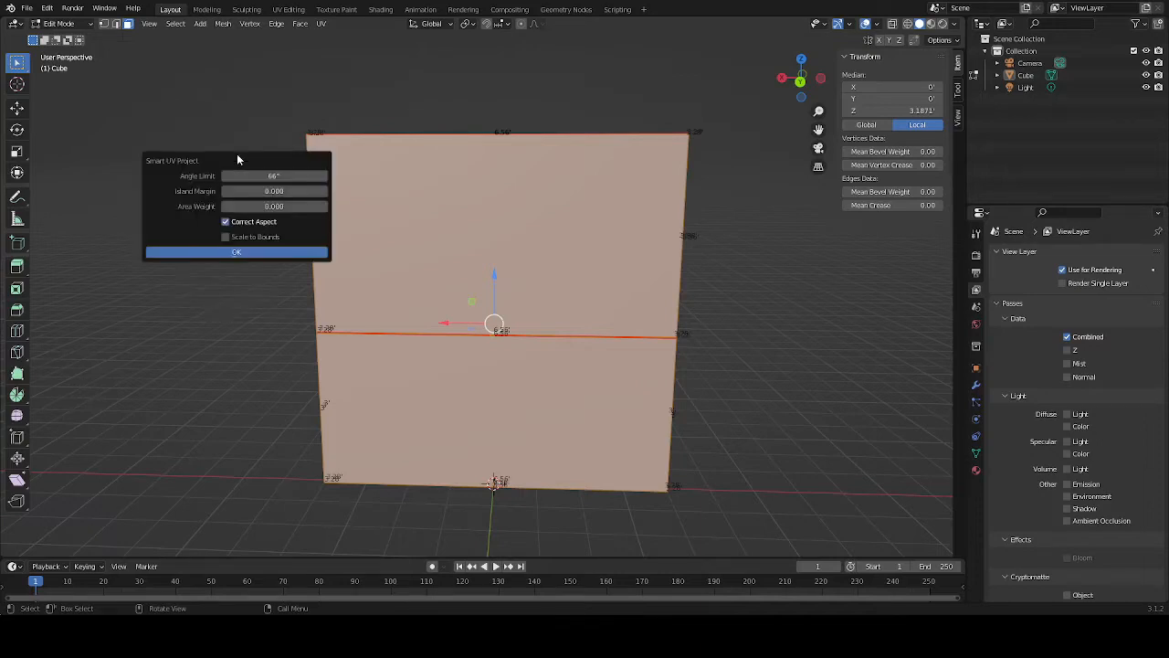
pyautogui.click(324, 194)
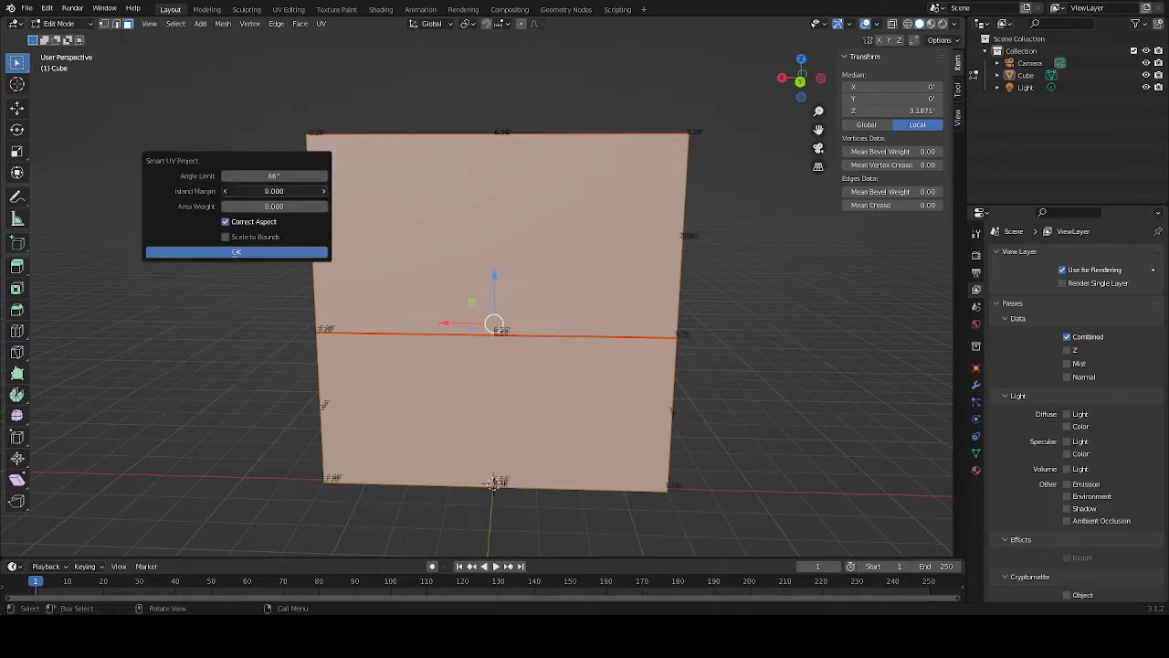
pyautogui.click(324, 194)
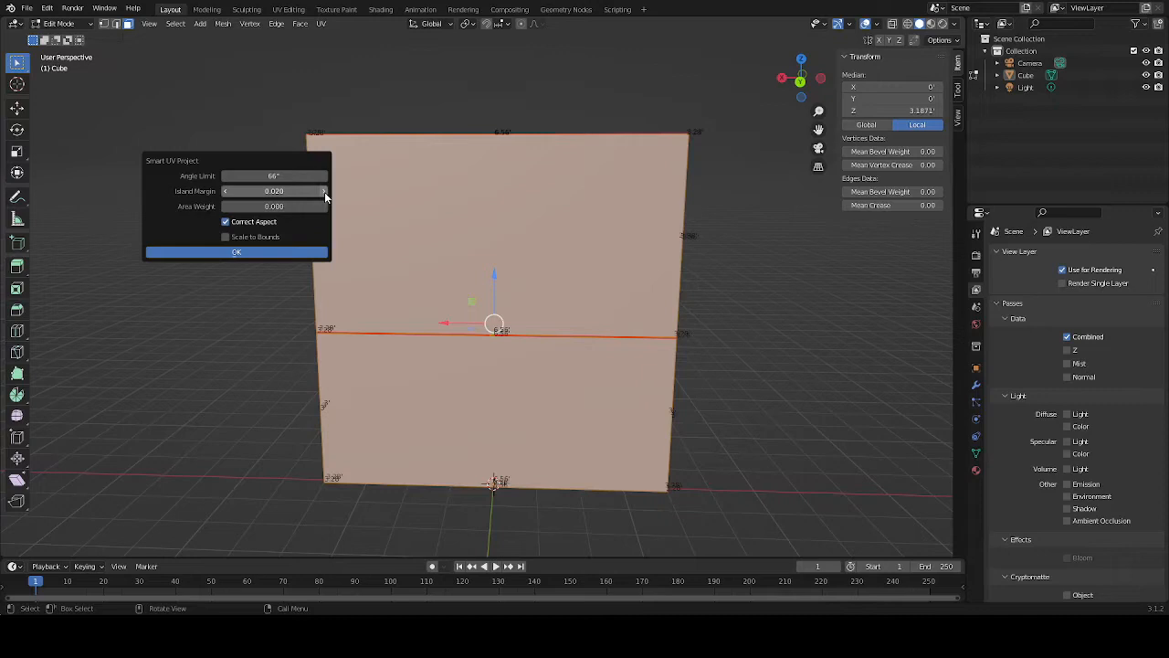
pyautogui.click(260, 251)
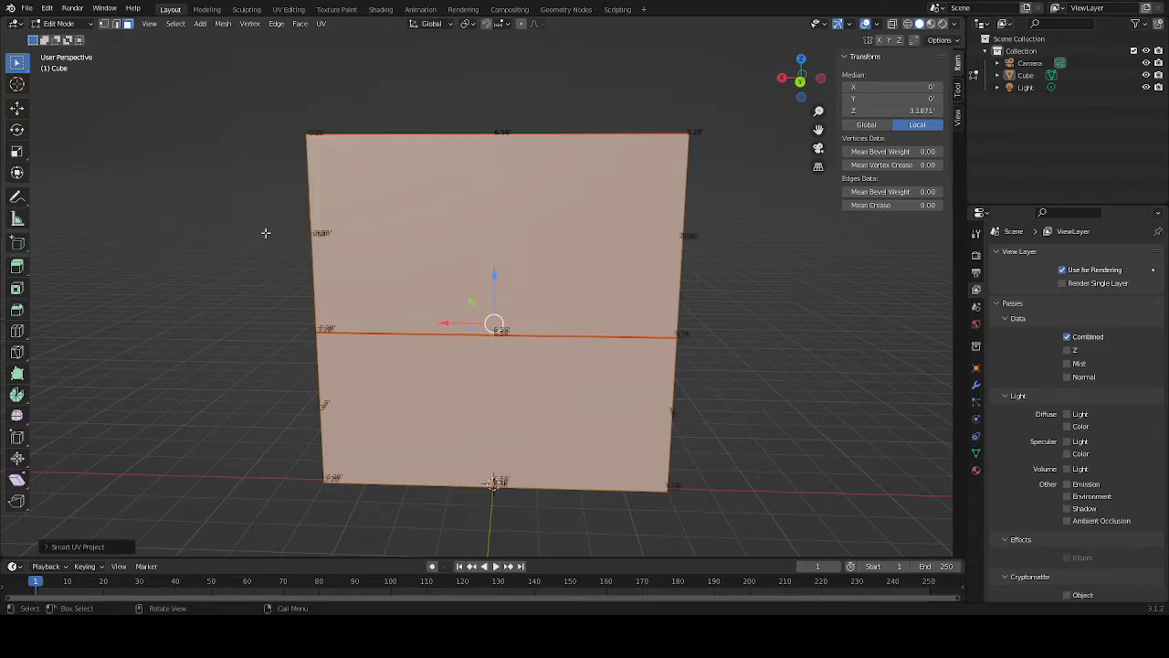
# Examine the panel's UV islands in the UV Editing workspace, then return to the Layout workspace
pyautogui.click(289, 10)
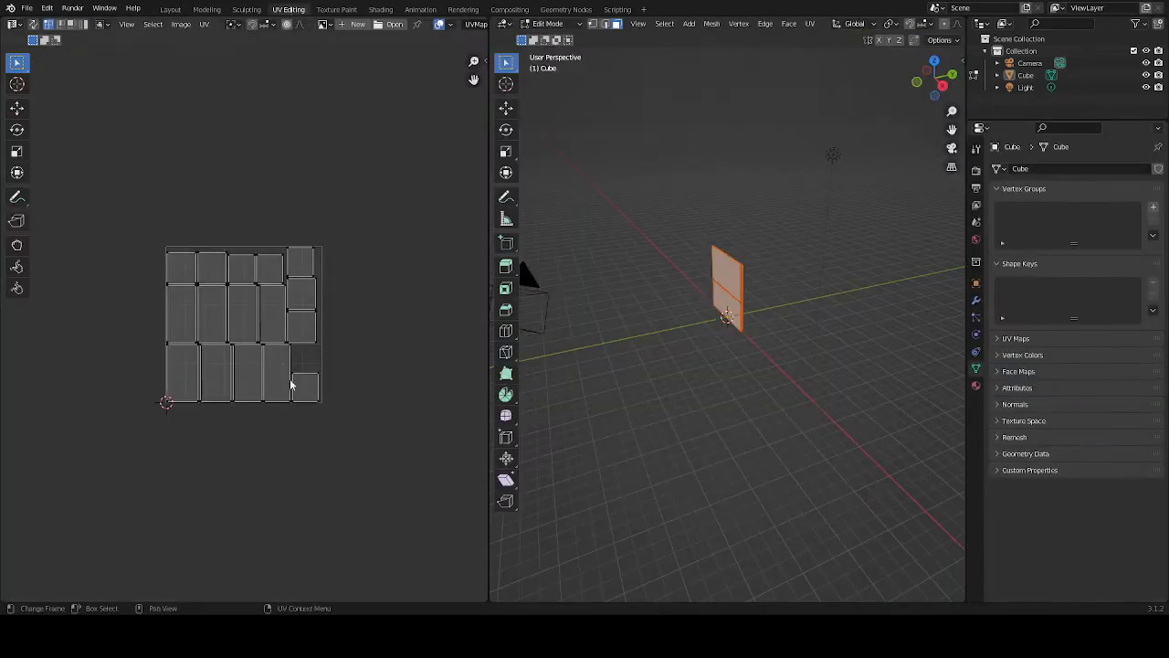
pyautogui.scroll(3, 292, 384)
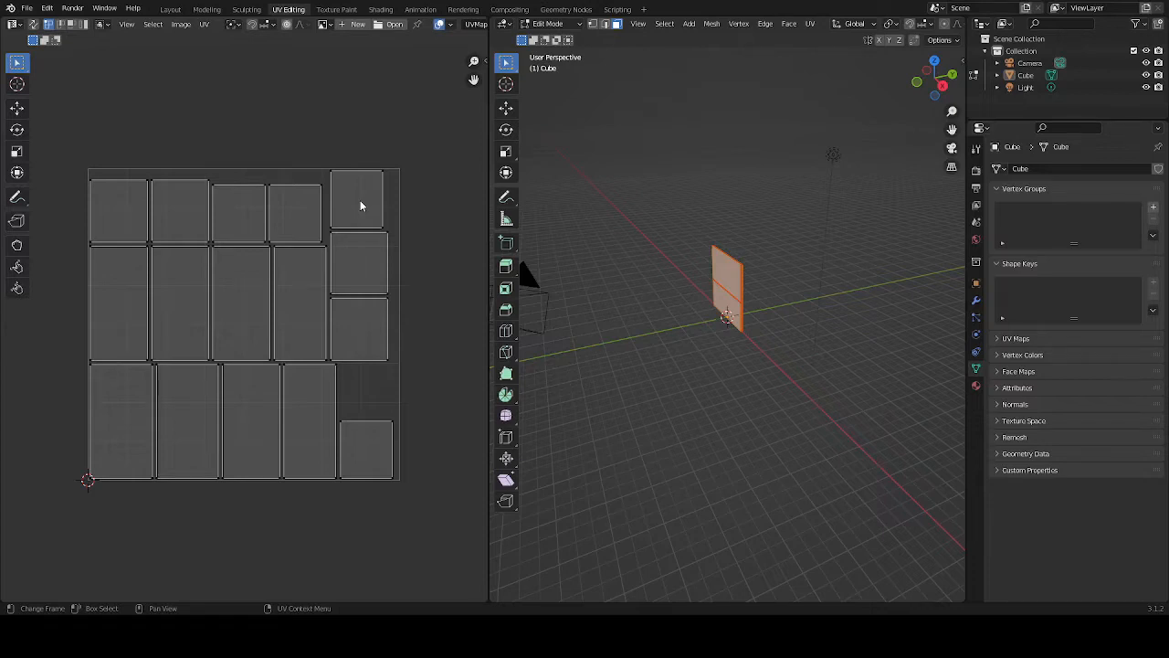
pyautogui.click(169, 9)
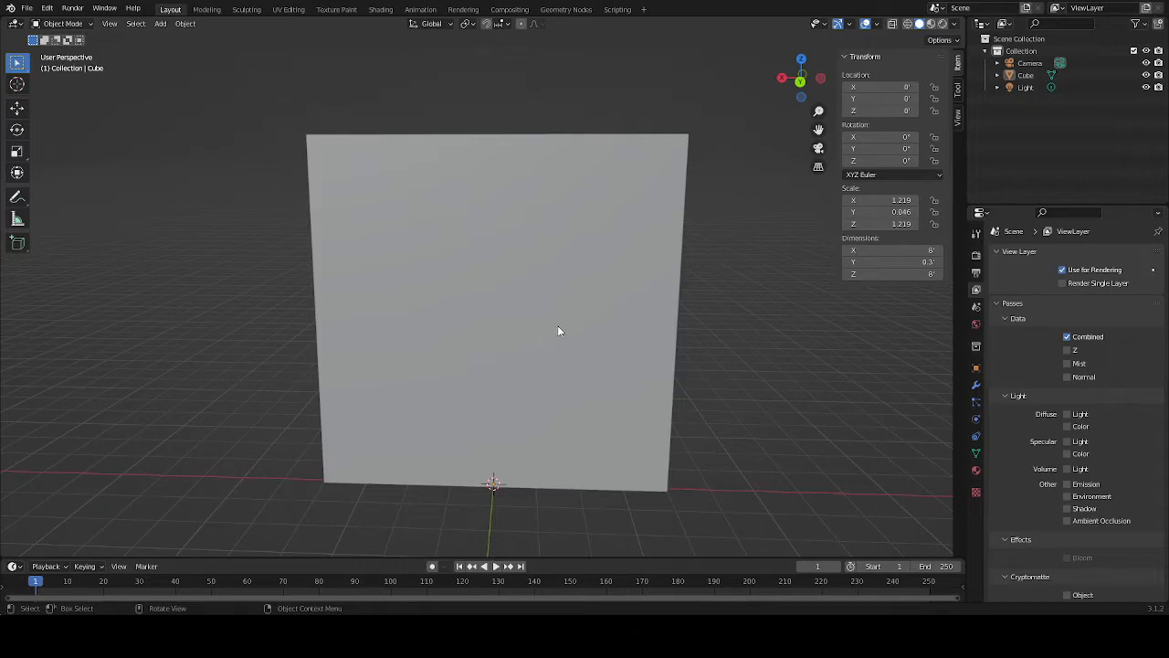
# In Edit Mode, select the interior side's large upper face with its adjoining top strip and both upper side strips
pyautogui.moveTo(843, 363); pyautogui.dragTo(591, 399, button='middle')
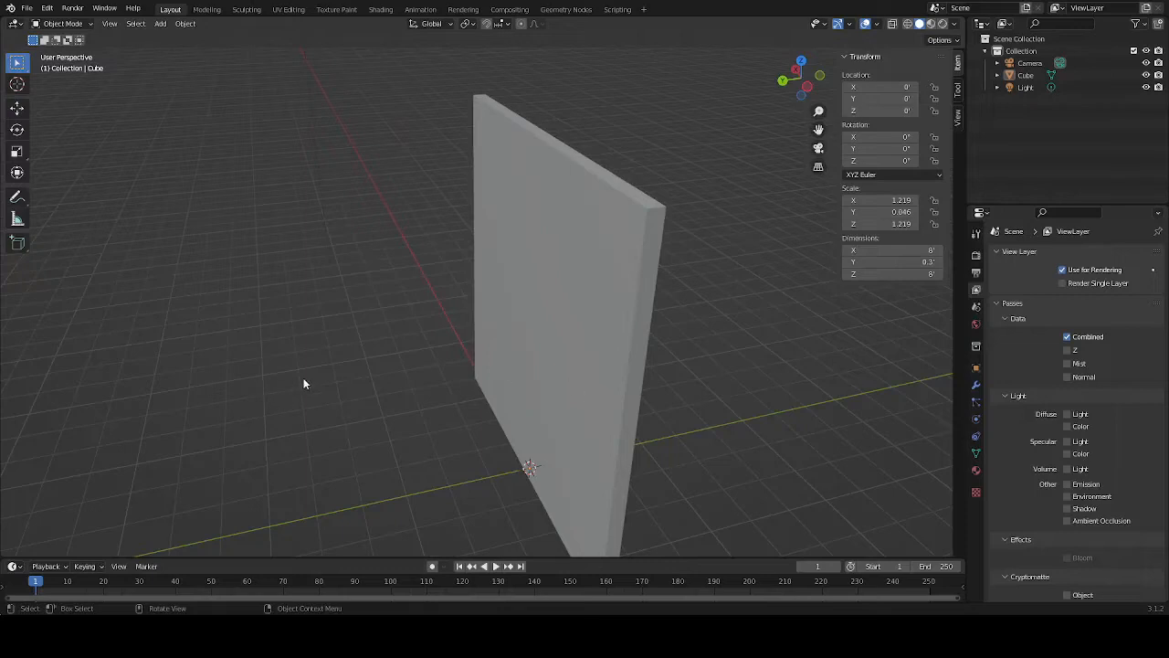
pyautogui.press('Tab')
pyautogui.moveTo(297, 368); pyautogui.dragTo(245, 378, button='middle')
pyautogui.click(439, 308)
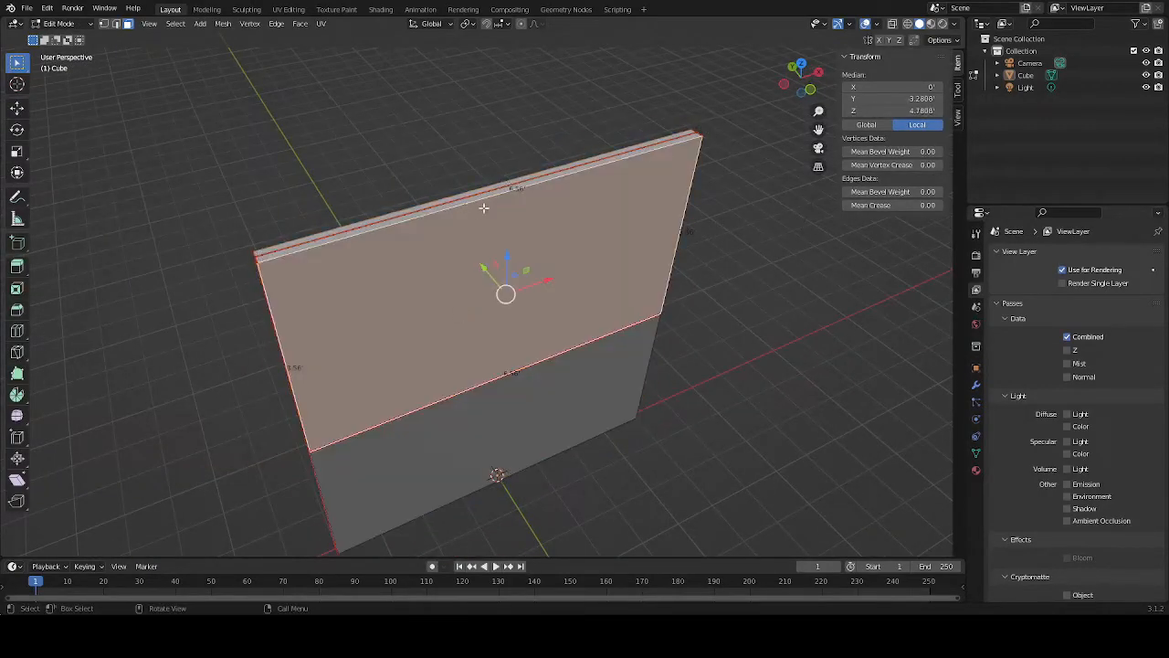
pyautogui.click(797, 371)
pyautogui.press('a')
pyautogui.moveTo(783, 378); pyautogui.dragTo(763, 384, button='middle')
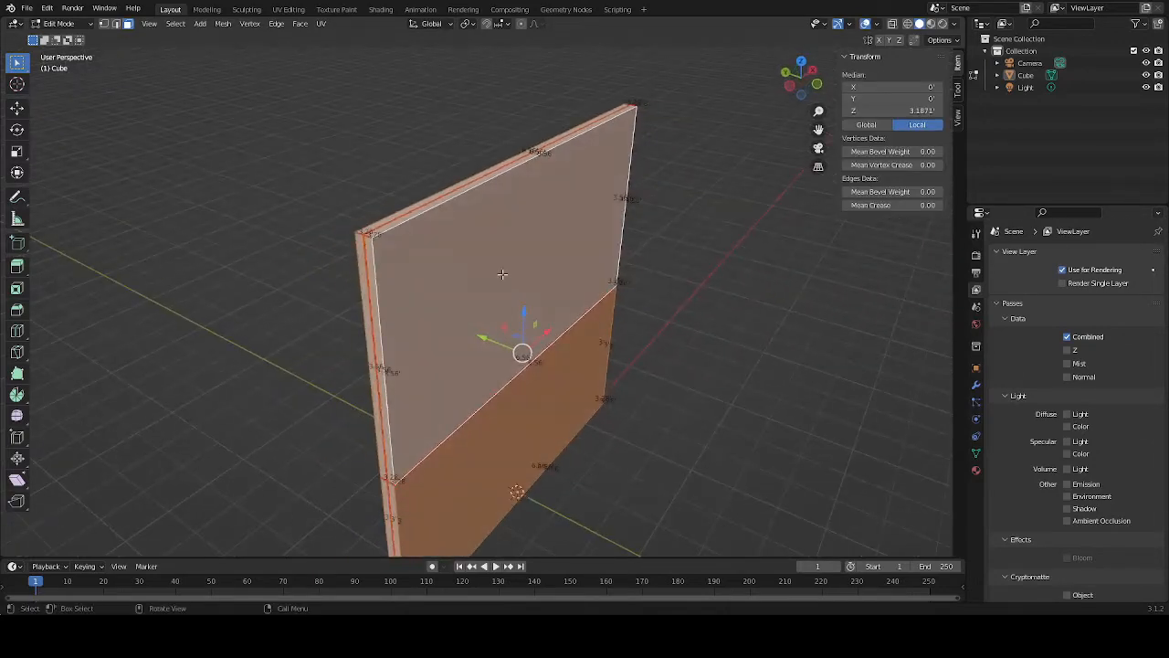
pyautogui.click(501, 273)
pyautogui.keyDown('shift'); pyautogui.click(445, 194); pyautogui.keyUp('shift')
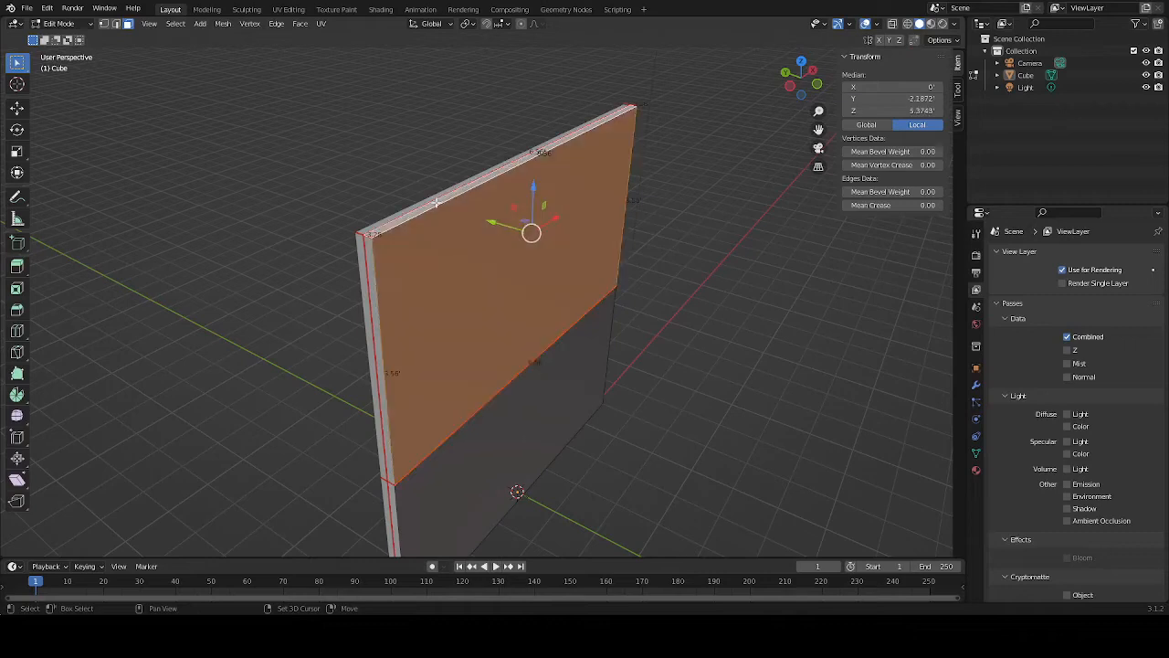
pyautogui.keyDown('shift'); pyautogui.click(374, 292); pyautogui.keyUp('shift')
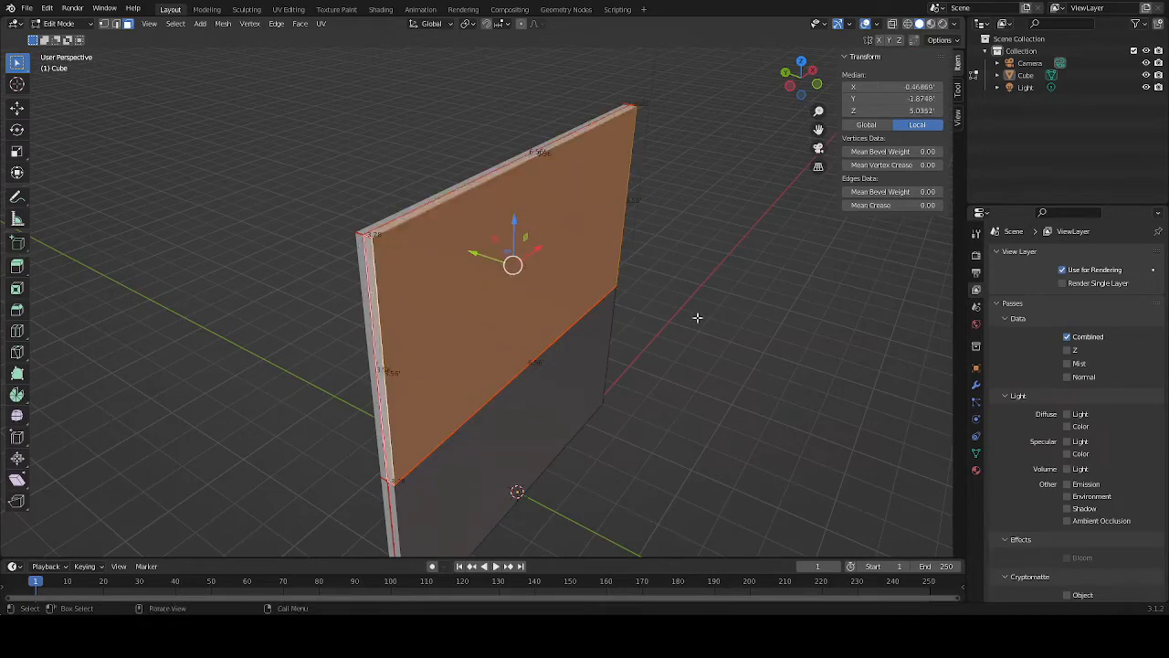
pyautogui.moveTo(696, 316); pyautogui.dragTo(520, 316, button='middle')
pyautogui.keyDown('shift'); pyautogui.click(522, 321); pyautogui.keyUp('shift')
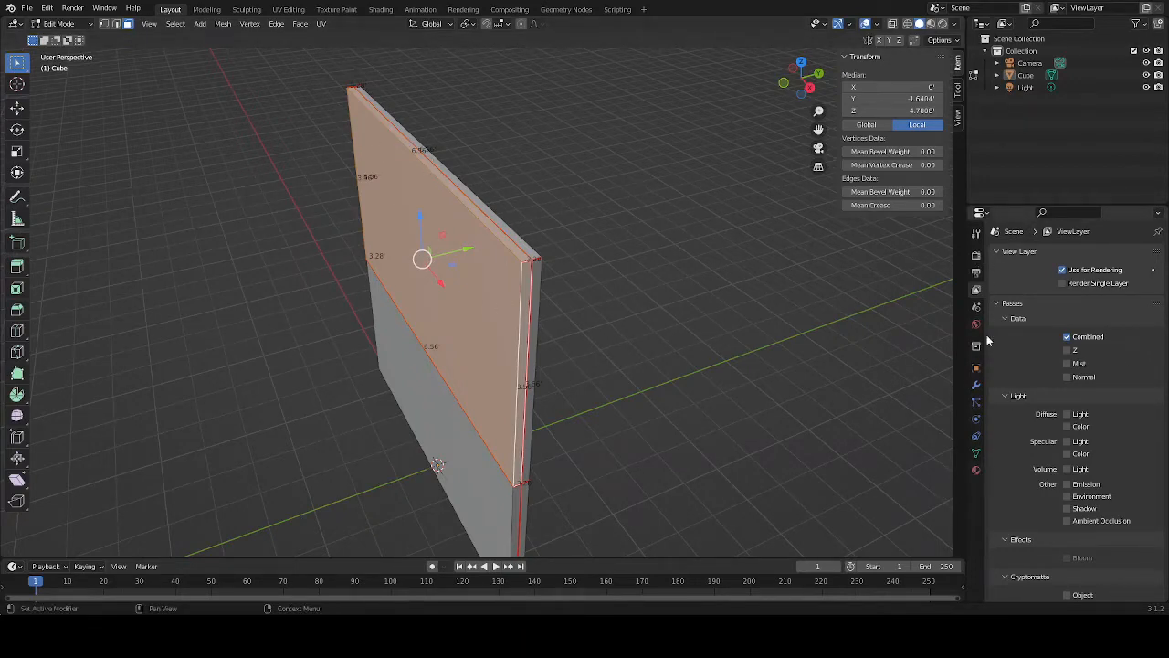
# Rename the panel's existing material as InteriorTop
pyautogui.click(975, 470)
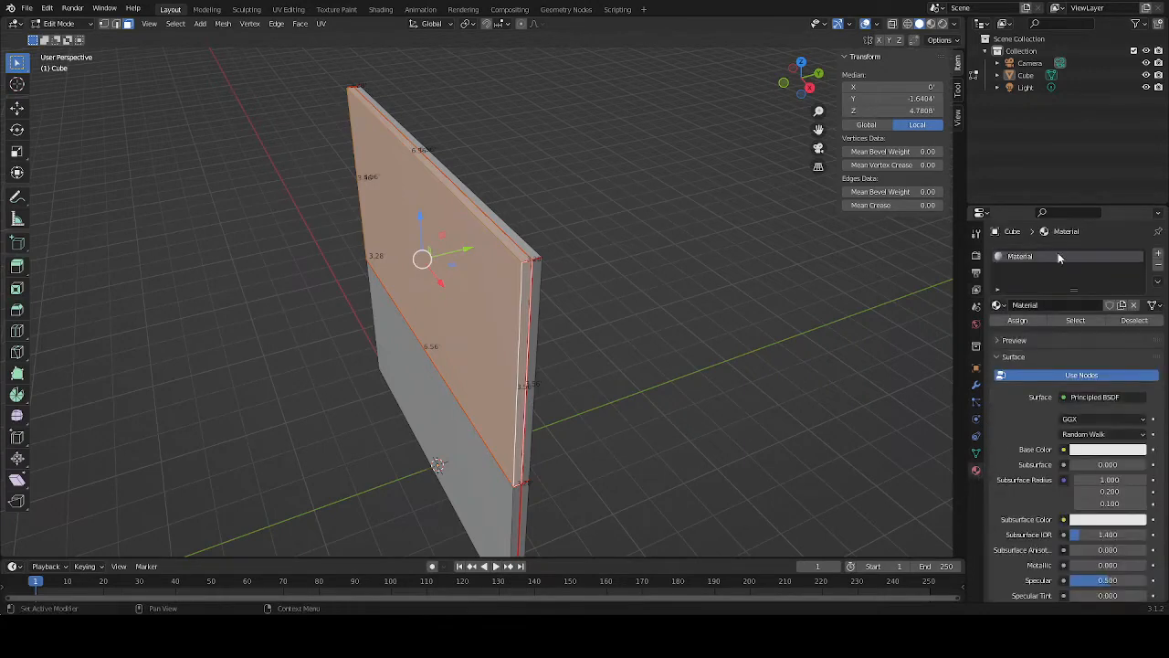
pyautogui.click(1047, 302)
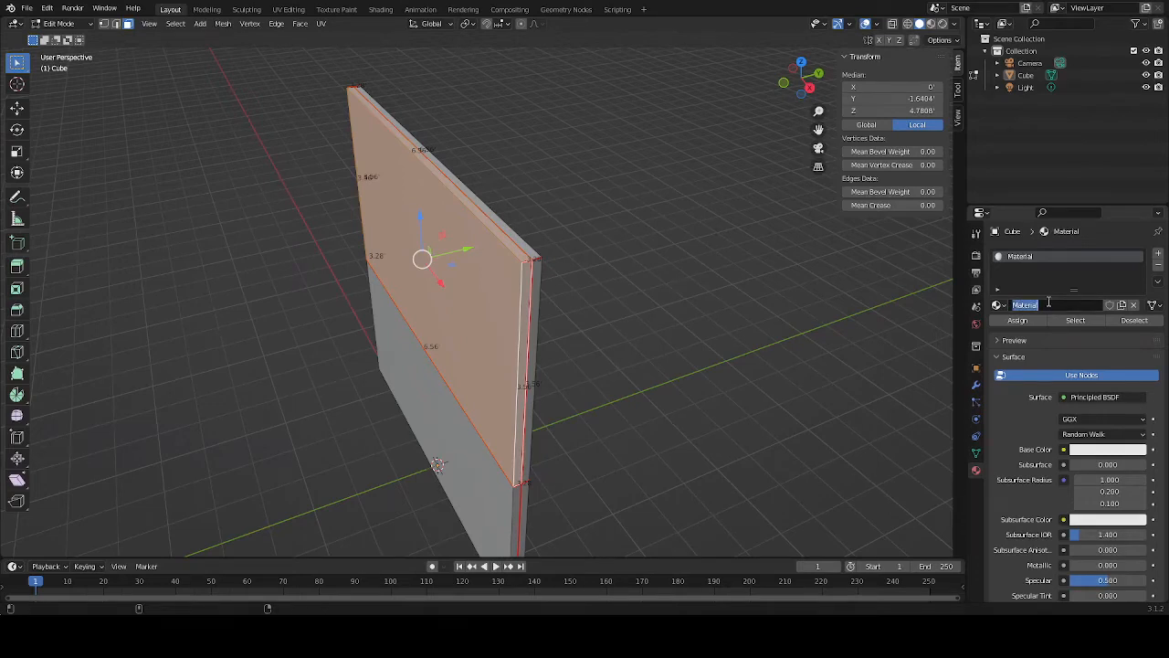
pyautogui.press('BackSpace')
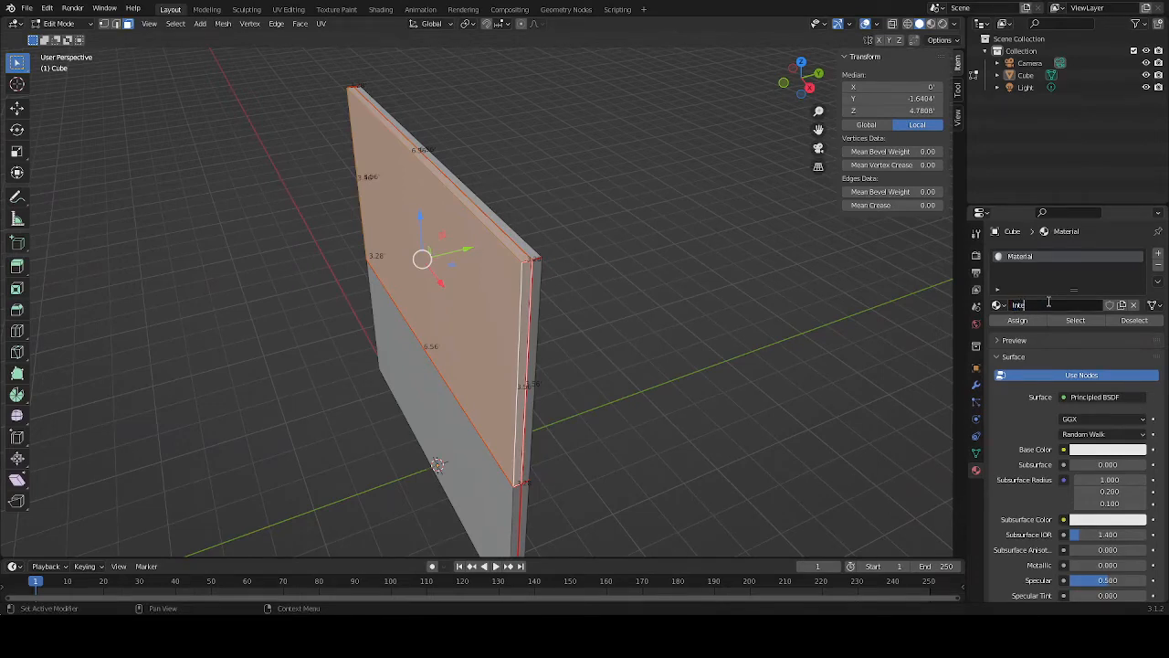
pyautogui.write('InteriorTop')
pyautogui.press('Return')
# Set the InteriorTop material's base color to magenta and show the viewport in Material Preview shading
pyautogui.click(1108, 451)
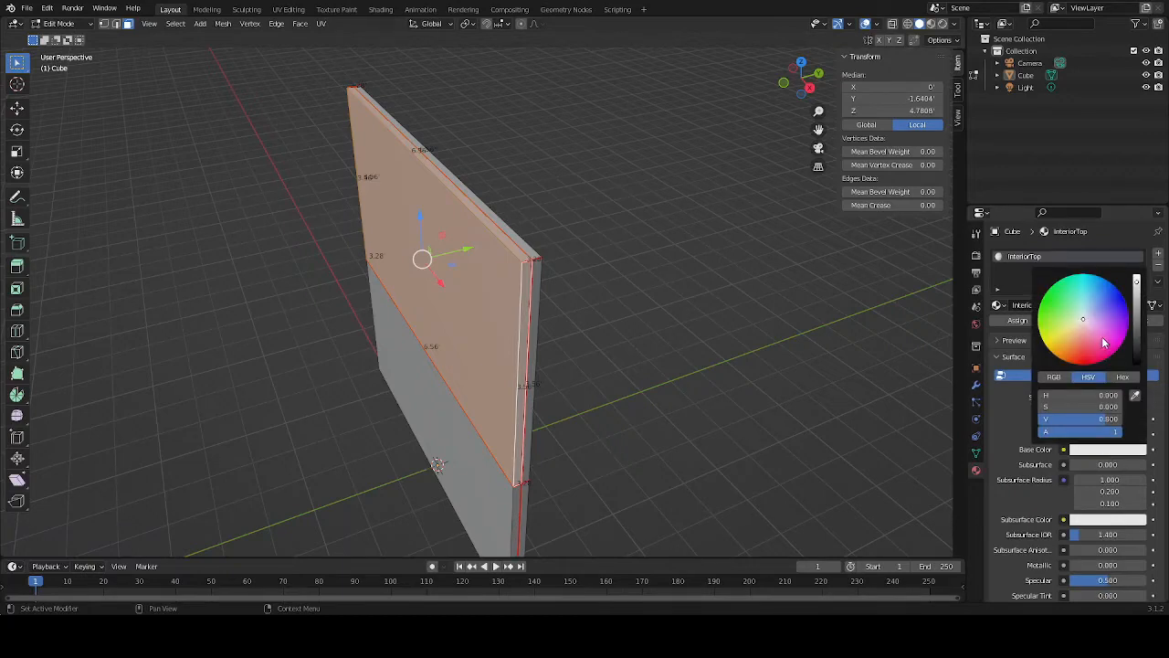
pyautogui.click(1118, 348)
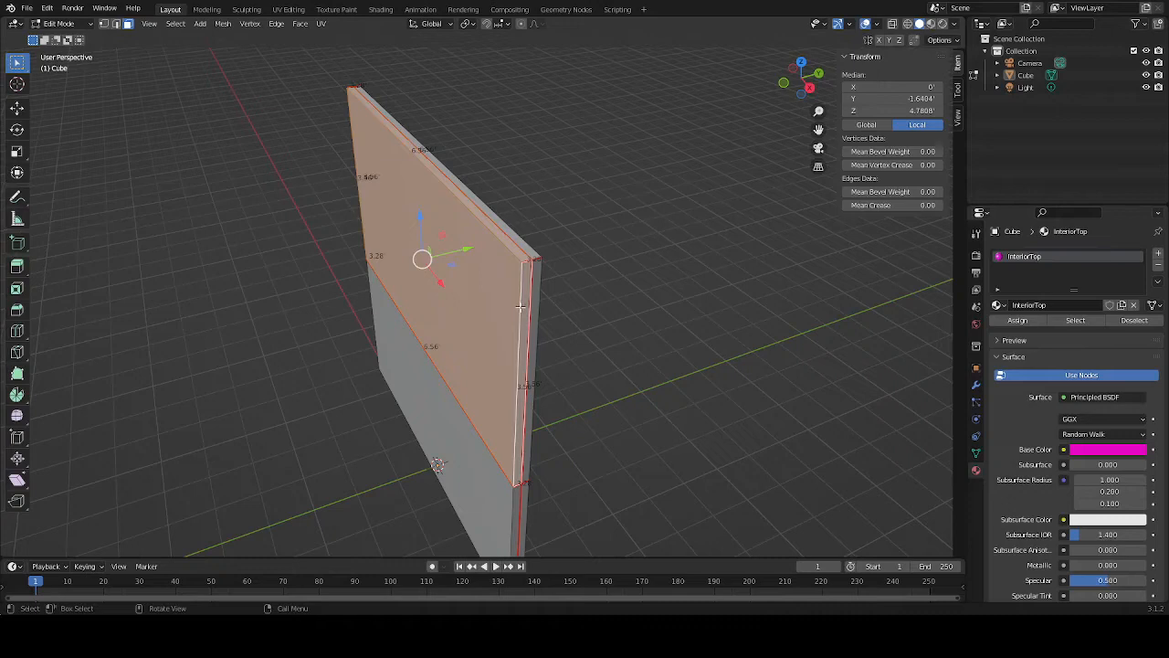
pyautogui.click(930, 24)
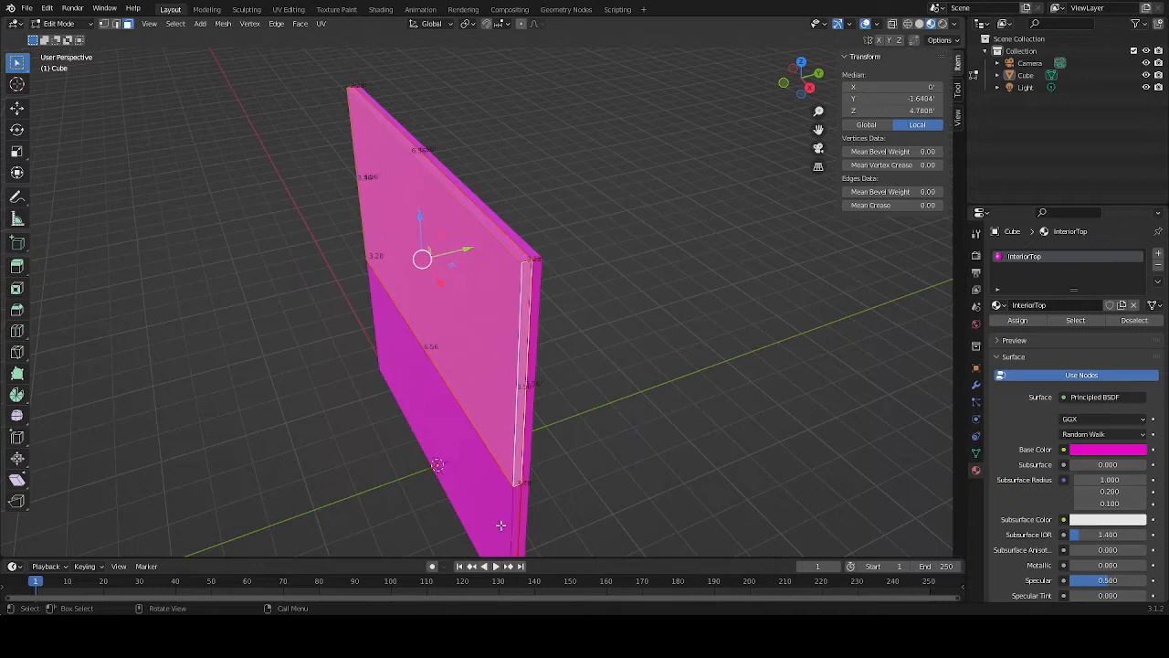
# Select the exterior side's large upper face with its adjoining top strip and both upper side strips
pyautogui.moveTo(655, 337); pyautogui.dragTo(541, 270, button='middle')
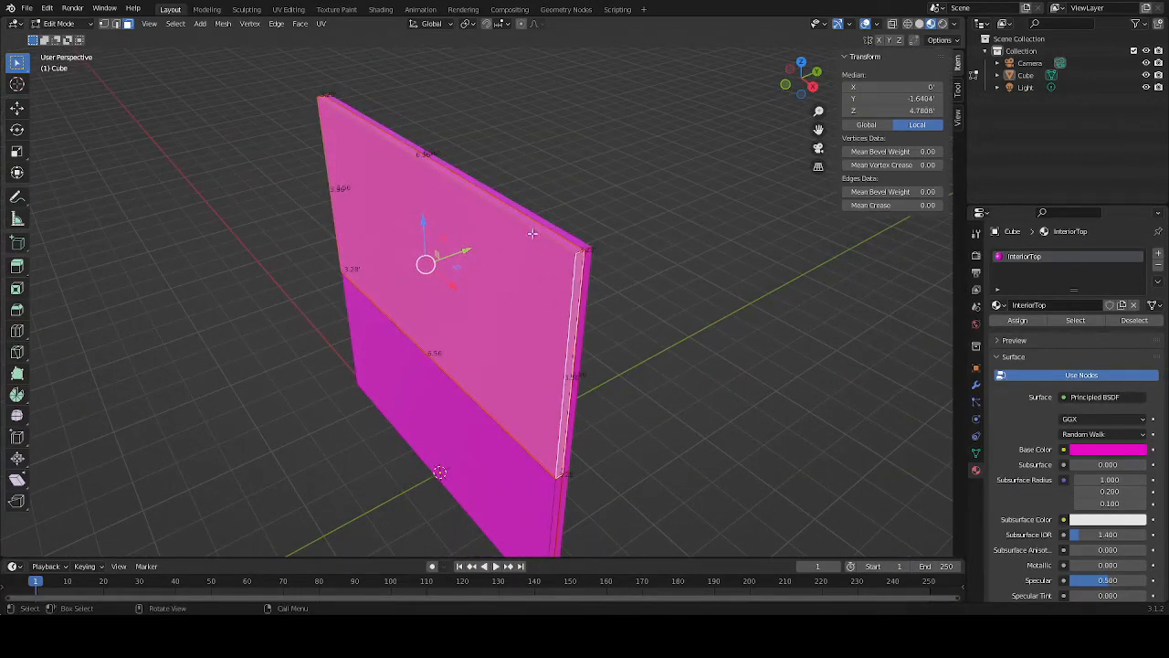
pyautogui.moveTo(730, 323); pyautogui.dragTo(663, 318, button='middle')
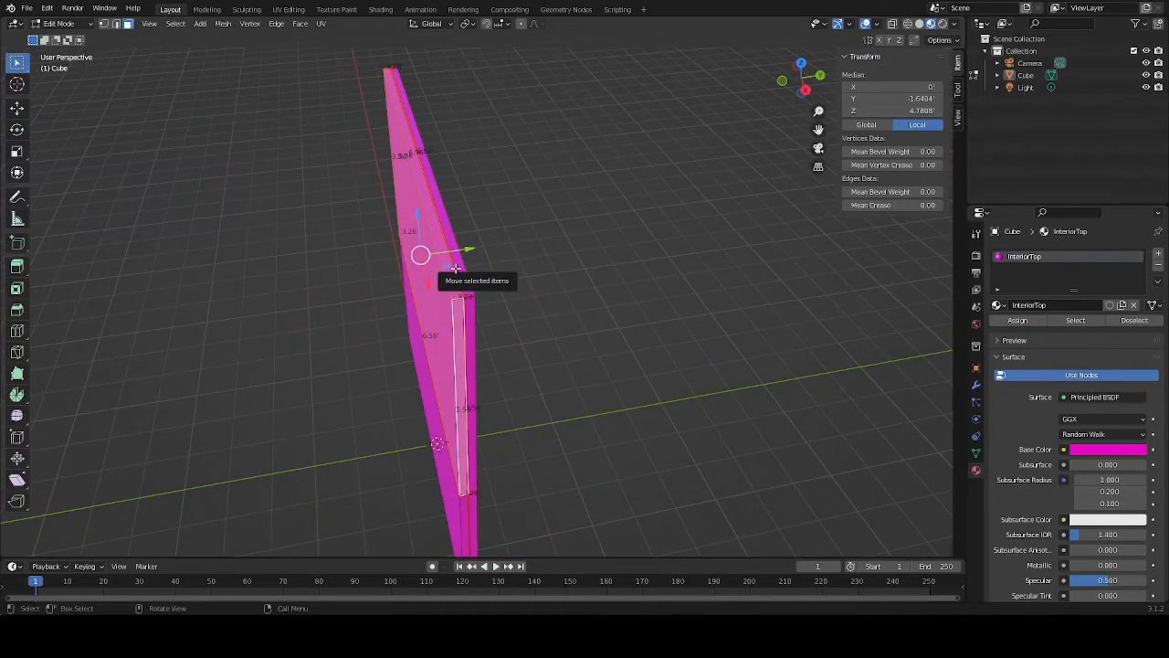
pyautogui.moveTo(457, 267); pyautogui.dragTo(356, 361, button='middle')
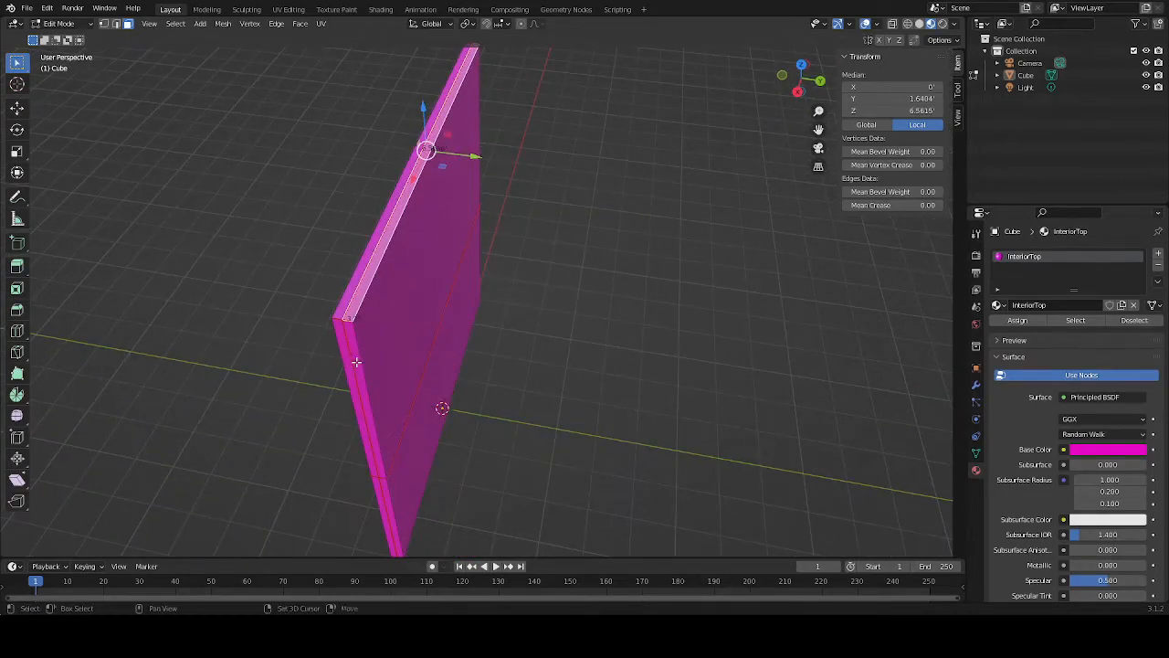
pyautogui.keyDown('shift'); pyautogui.click(356, 362); pyautogui.keyUp('shift')
pyautogui.moveTo(673, 334); pyautogui.dragTo(551, 332, button='middle')
pyautogui.keyDown('shift'); pyautogui.click(533, 235); pyautogui.keyUp('shift')
pyautogui.moveTo(611, 263); pyautogui.dragTo(822, 338, button='middle')
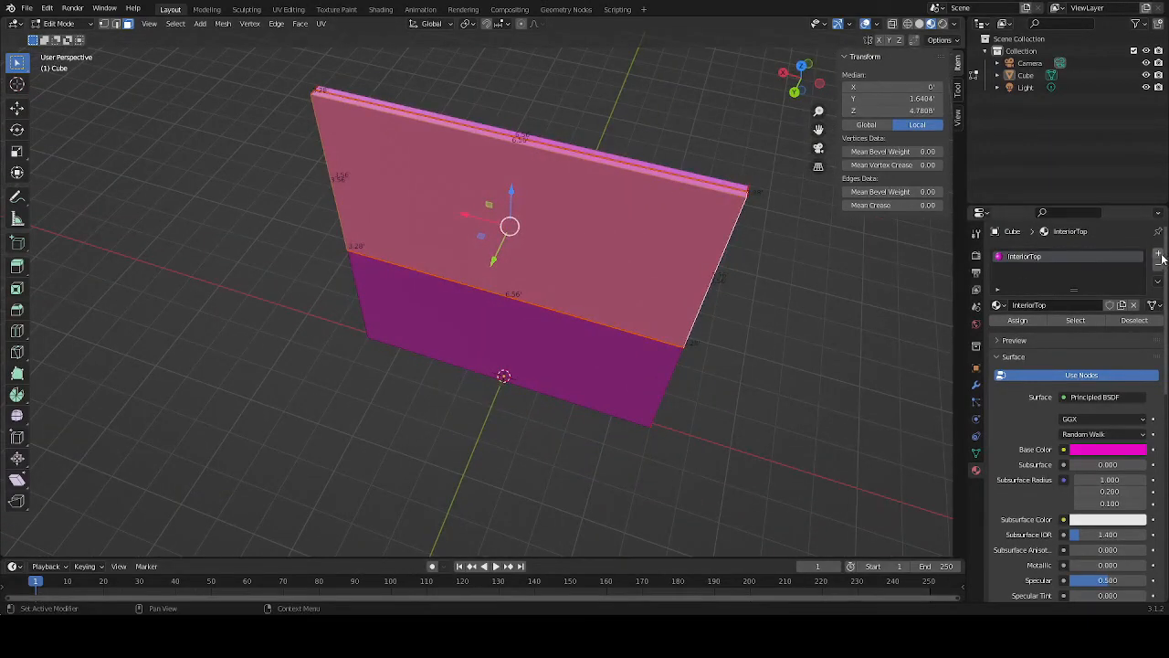
# Add a second material slot with a new material named ExteriorTop
pyautogui.click(1158, 256)
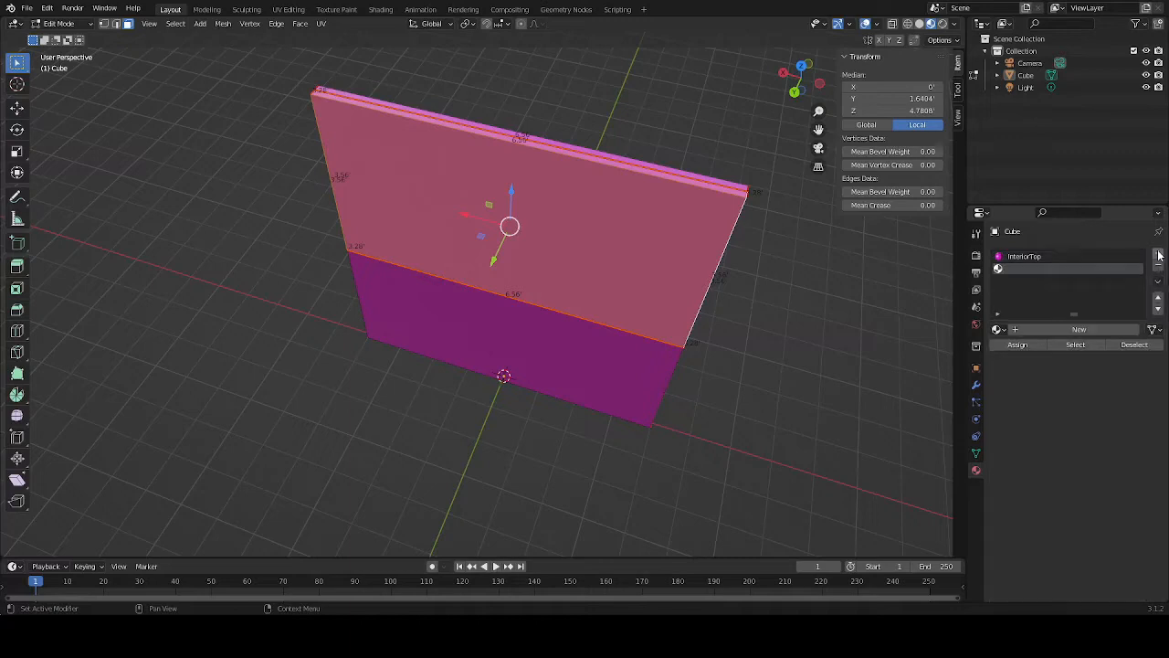
pyautogui.click(1051, 329)
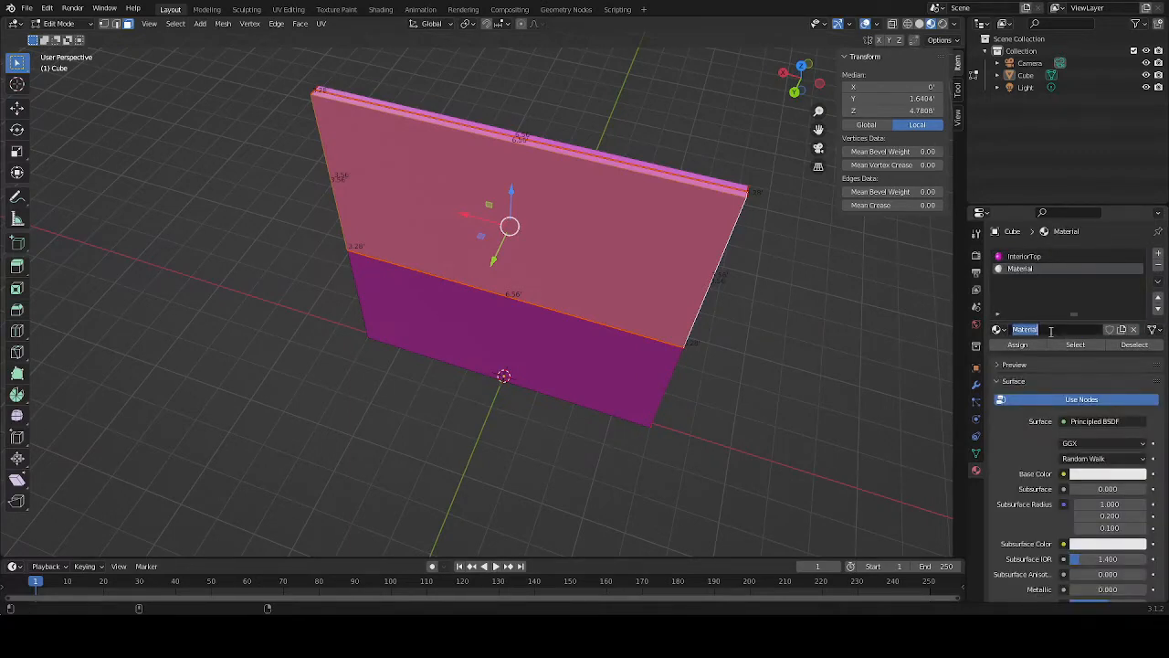
pyautogui.write('Exterior')
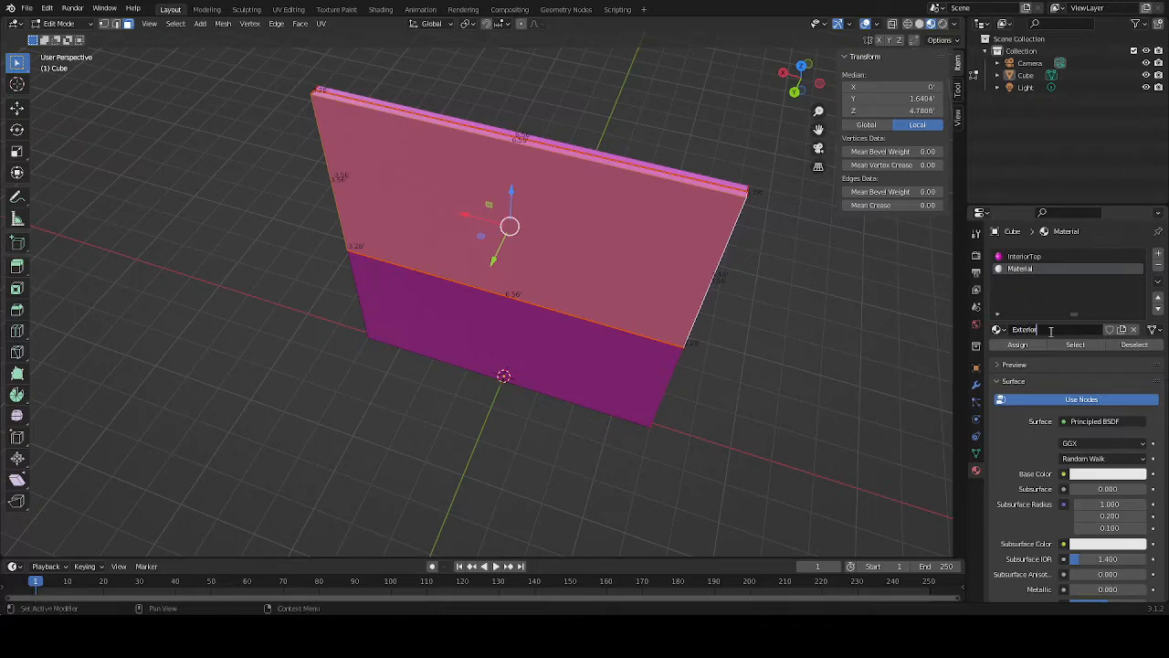
pyautogui.write('Top')
pyautogui.press('Return')
# Set the ExteriorTop material's base color to magenta and assign it to the selected upper exterior faces
pyautogui.click(1099, 475)
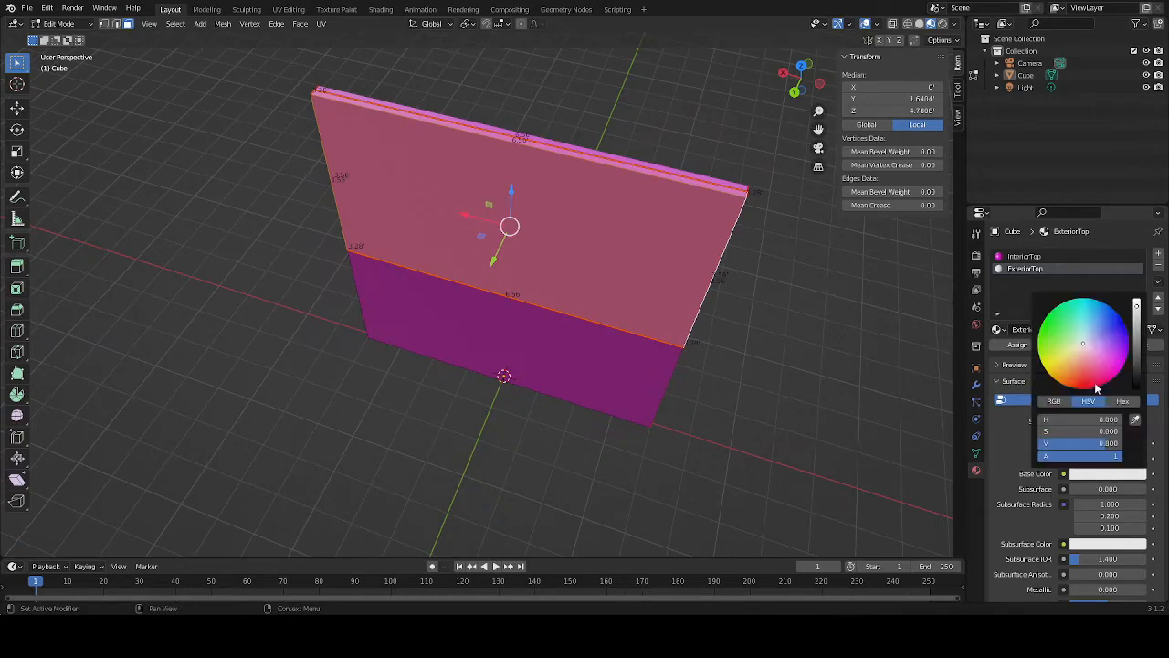
pyautogui.click(1115, 366)
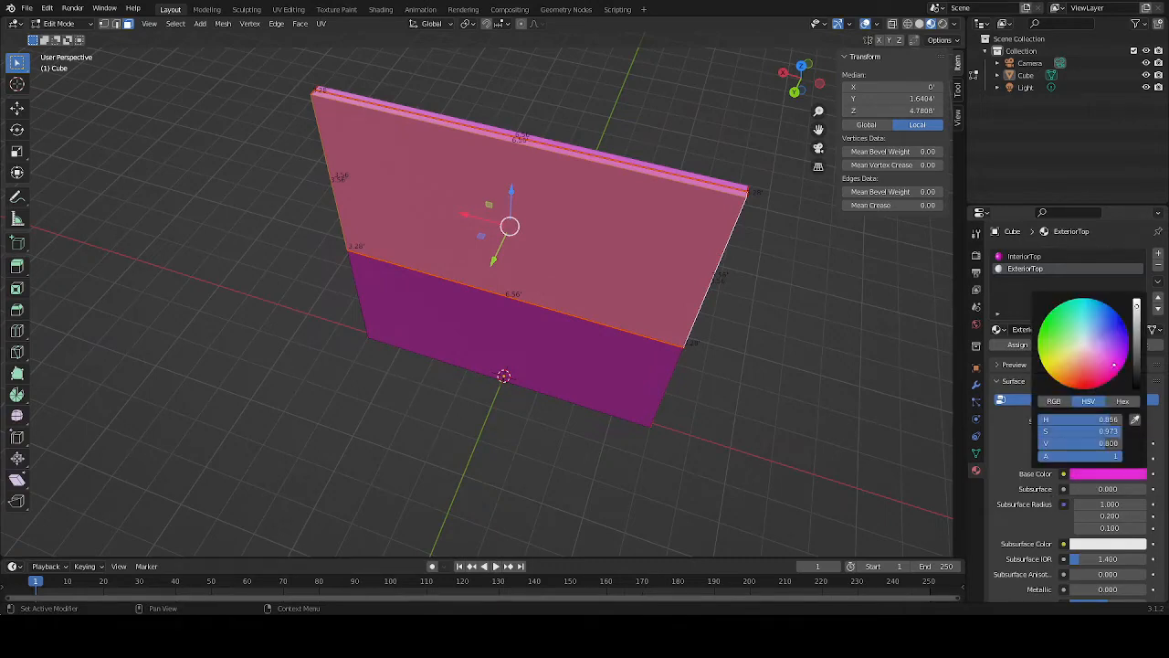
pyautogui.click(1016, 346)
# Select the exterior side's large lower face with its adjoining bottom strip and both lower side strips
pyautogui.moveTo(740, 383); pyautogui.dragTo(514, 407, button='middle')
pyautogui.click(583, 456)
pyautogui.keyDown('shift'); pyautogui.click(629, 478); pyautogui.keyUp('shift')
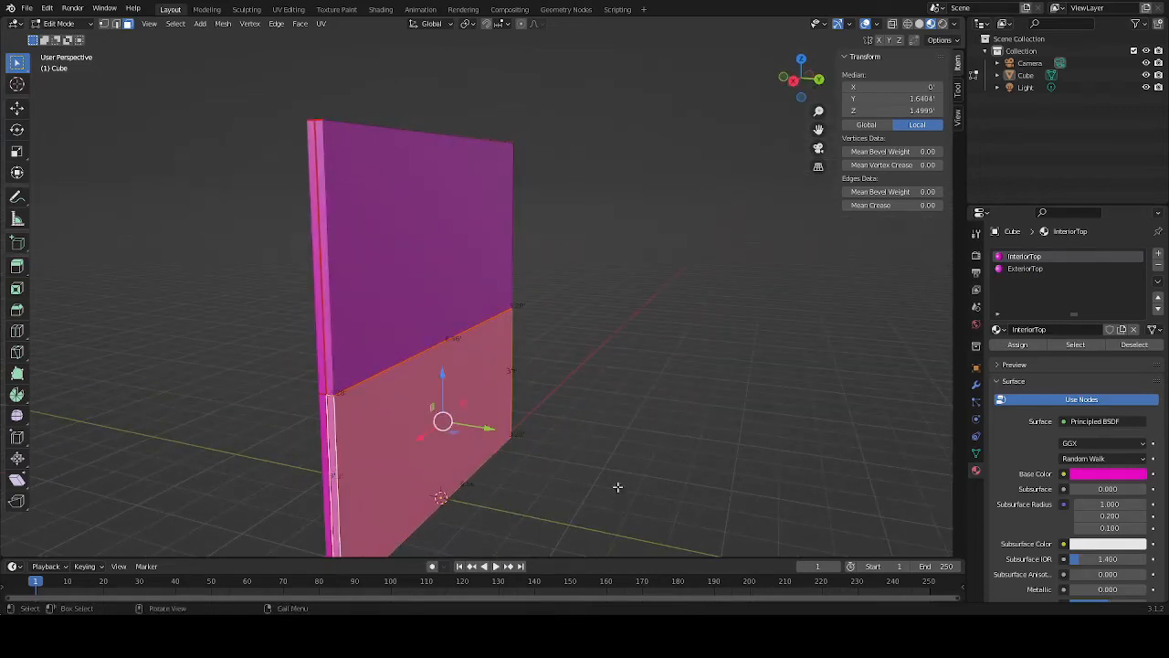
pyautogui.moveTo(618, 486); pyautogui.dragTo(600, 424, button='middle')
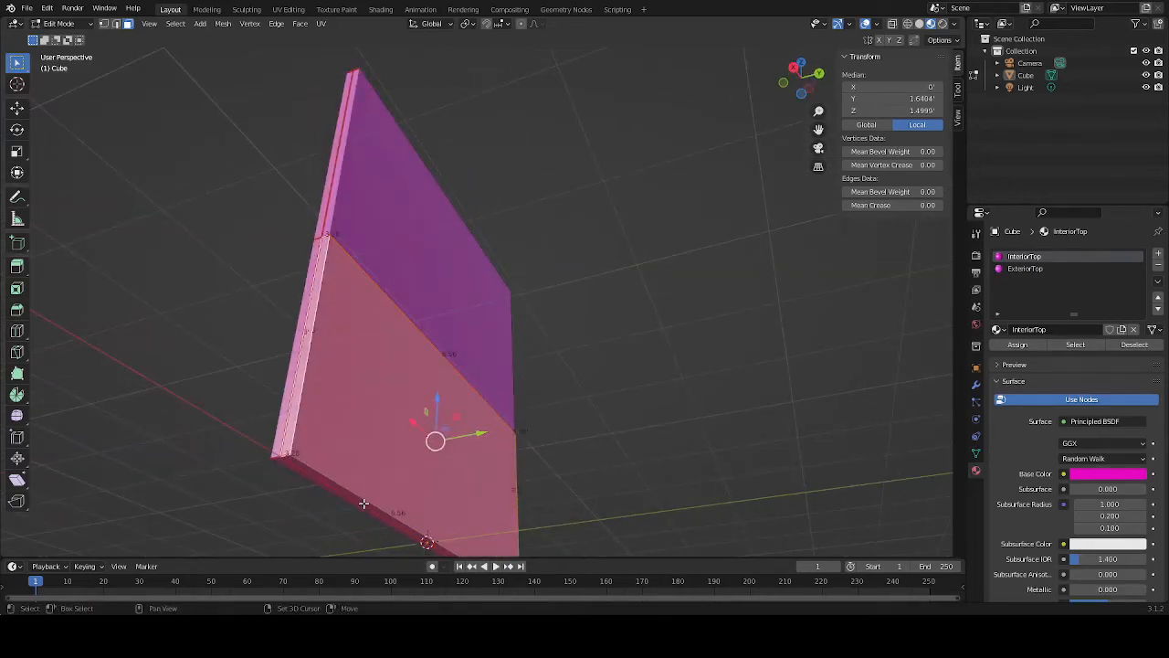
pyautogui.moveTo(364, 503); pyautogui.dragTo(559, 459, button='middle')
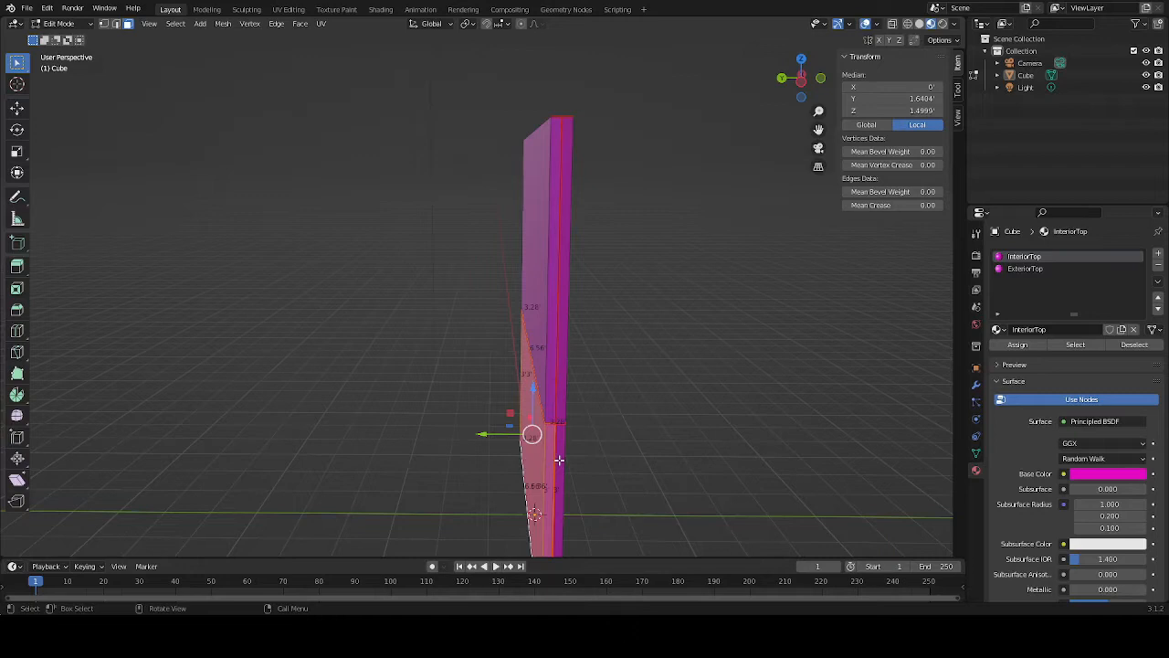
pyautogui.moveTo(600, 426); pyautogui.dragTo(658, 420, button='middle')
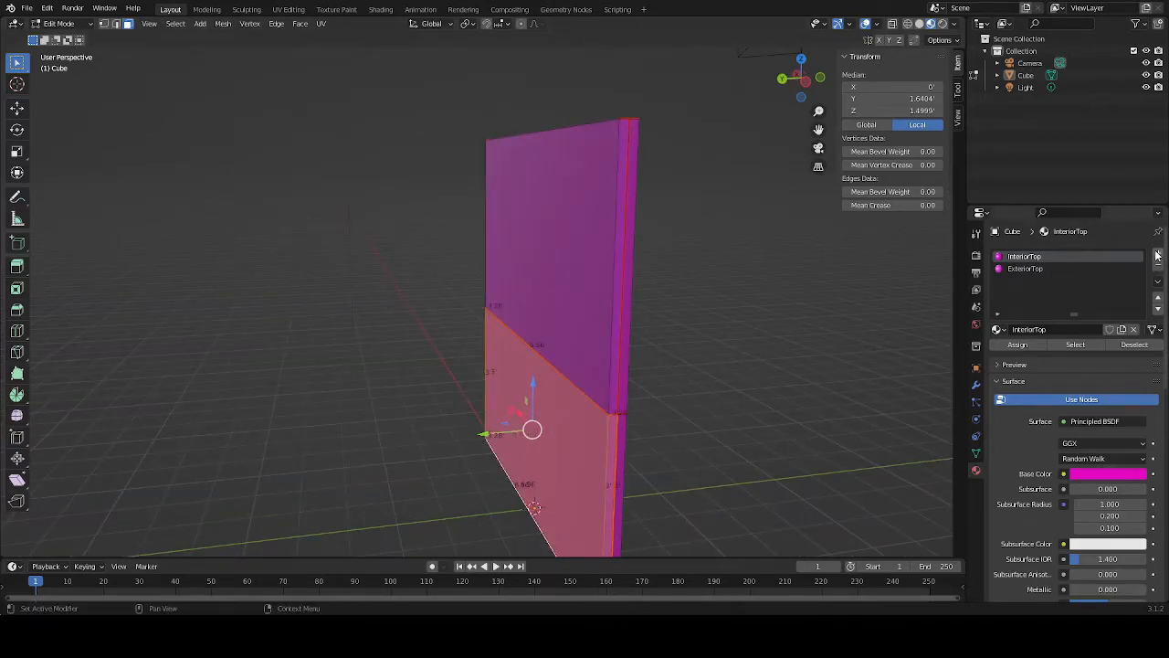
# Add a third material slot with a new material named ExteriorBottom
pyautogui.click(1157, 255)
pyautogui.click(1074, 330)
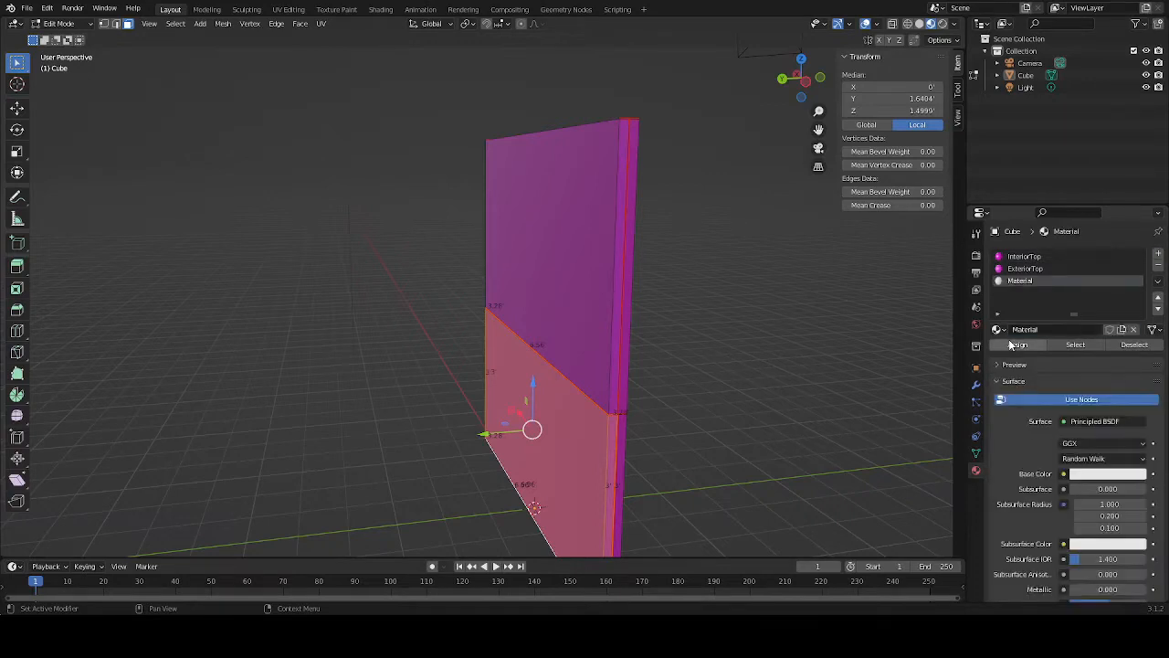
pyautogui.doubleClick(1047, 331)
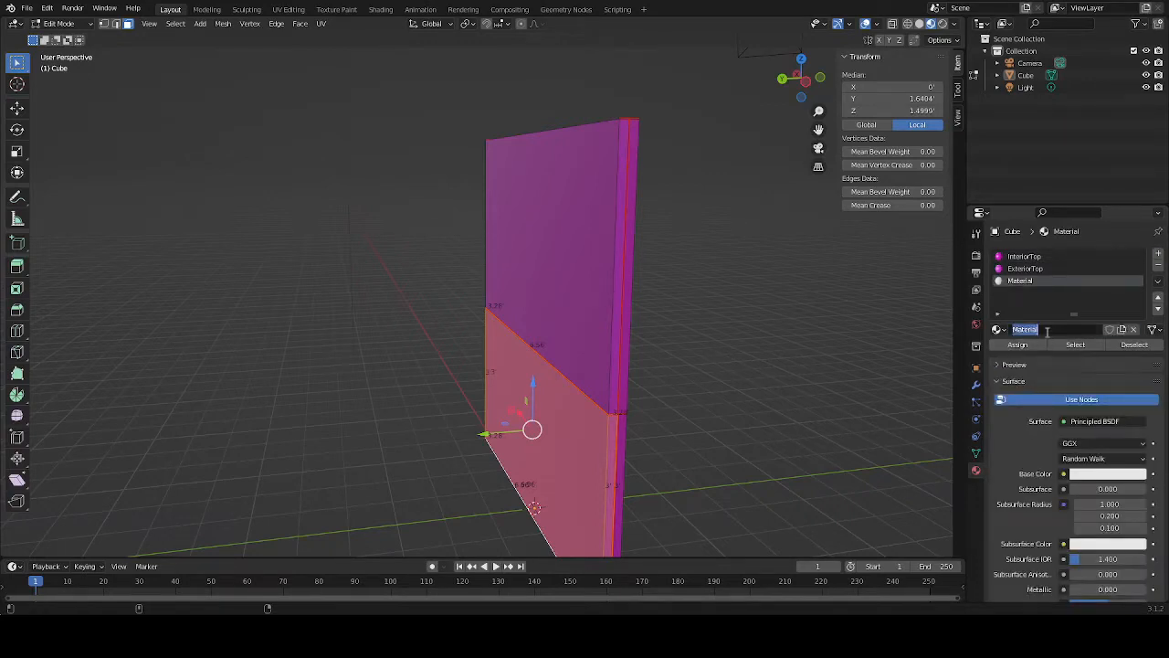
pyautogui.write('Ex')
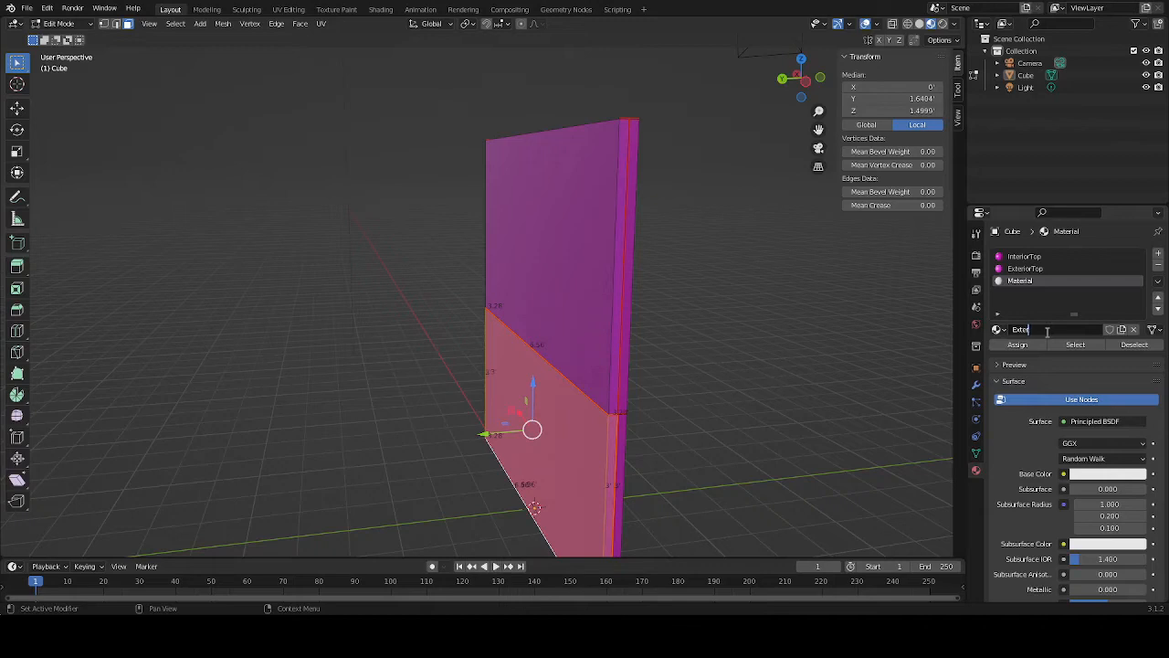
pyautogui.write('teriorBottom')
pyautogui.press('Return')
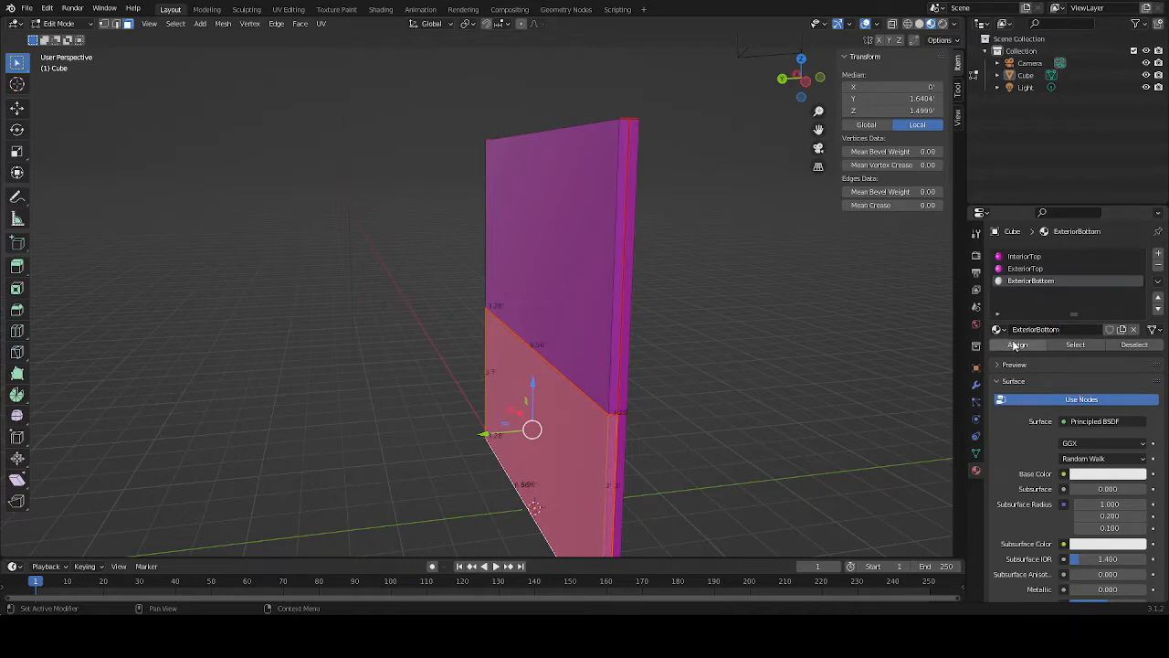
# Assign ExteriorBottom to the selected lower exterior faces and set its base color to pink
pyautogui.click(1018, 345)
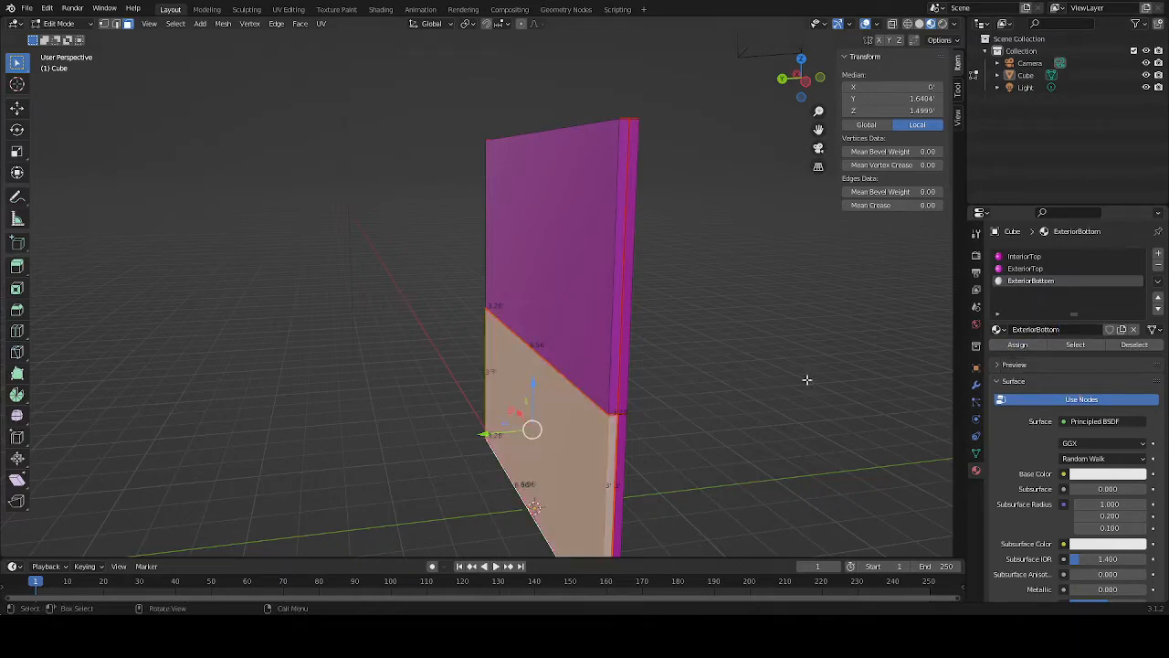
pyautogui.click(1095, 474)
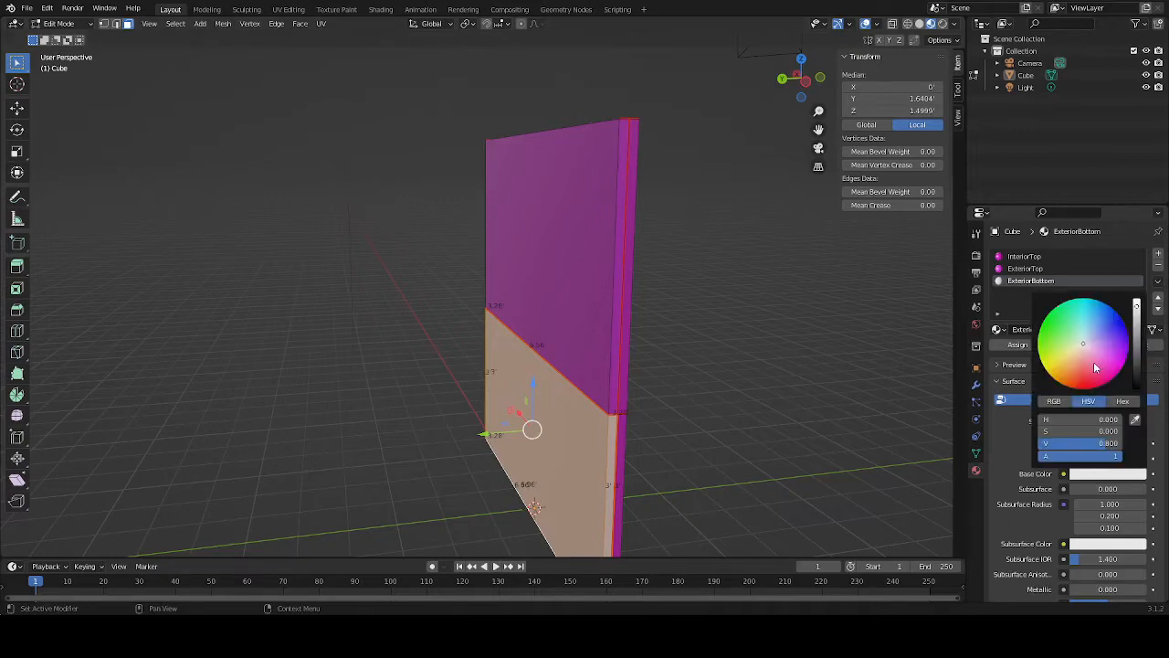
pyautogui.click(1105, 370)
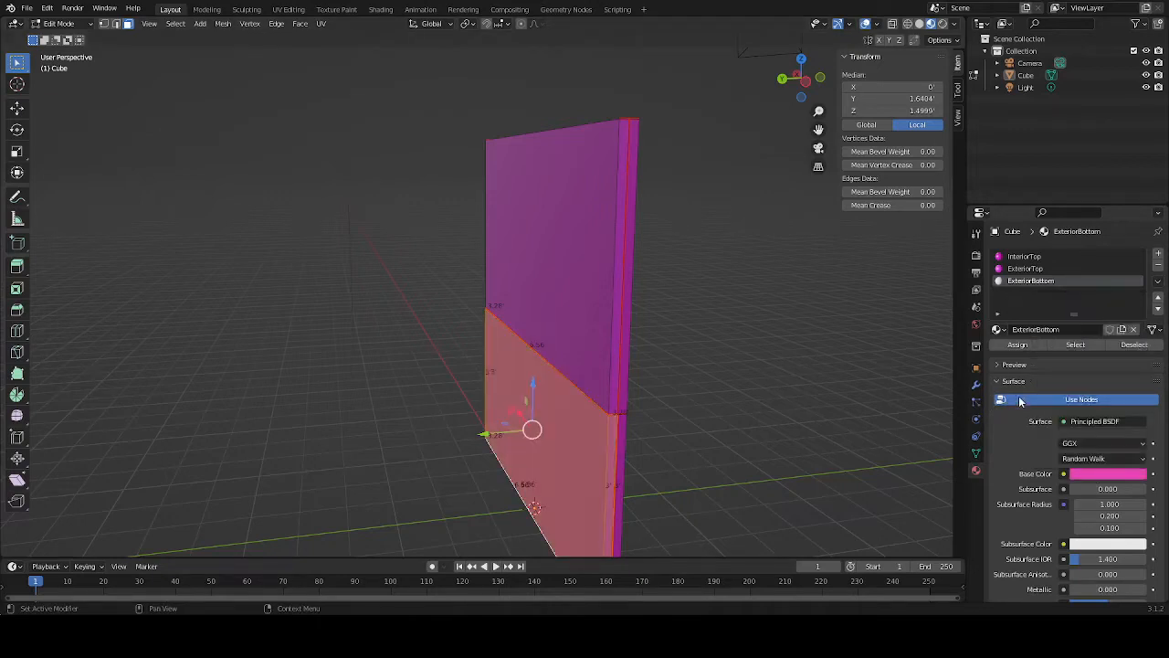
# Select the interior side's large lower face with its adjoining bottom strip and both lower side strips
pyautogui.moveTo(694, 417); pyautogui.dragTo(607, 399, button='middle')
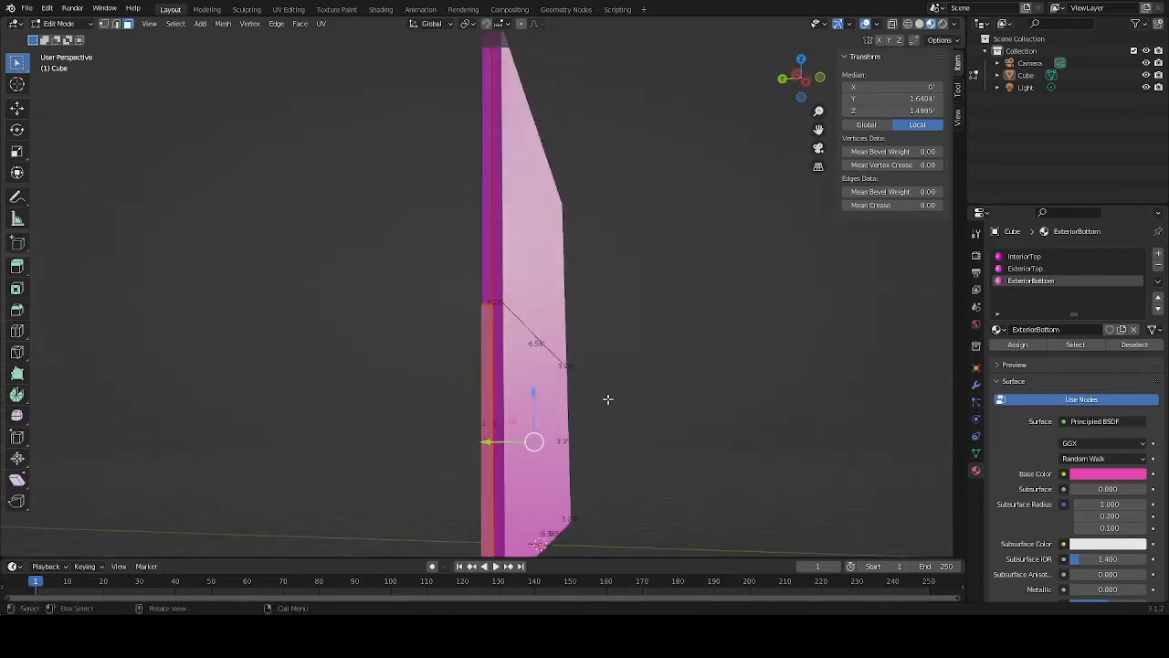
pyautogui.click(501, 445)
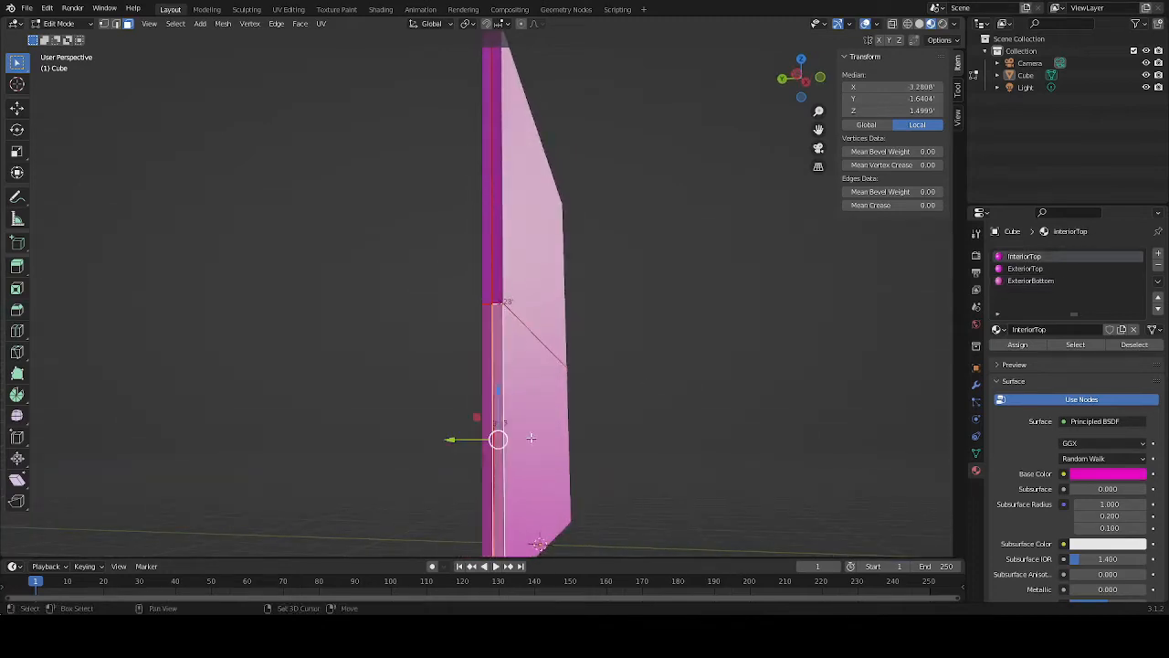
pyautogui.keyDown('shift'); pyautogui.click(532, 436); pyautogui.keyUp('shift')
pyautogui.moveTo(756, 419); pyautogui.dragTo(631, 386, button='middle')
pyautogui.click(526, 453)
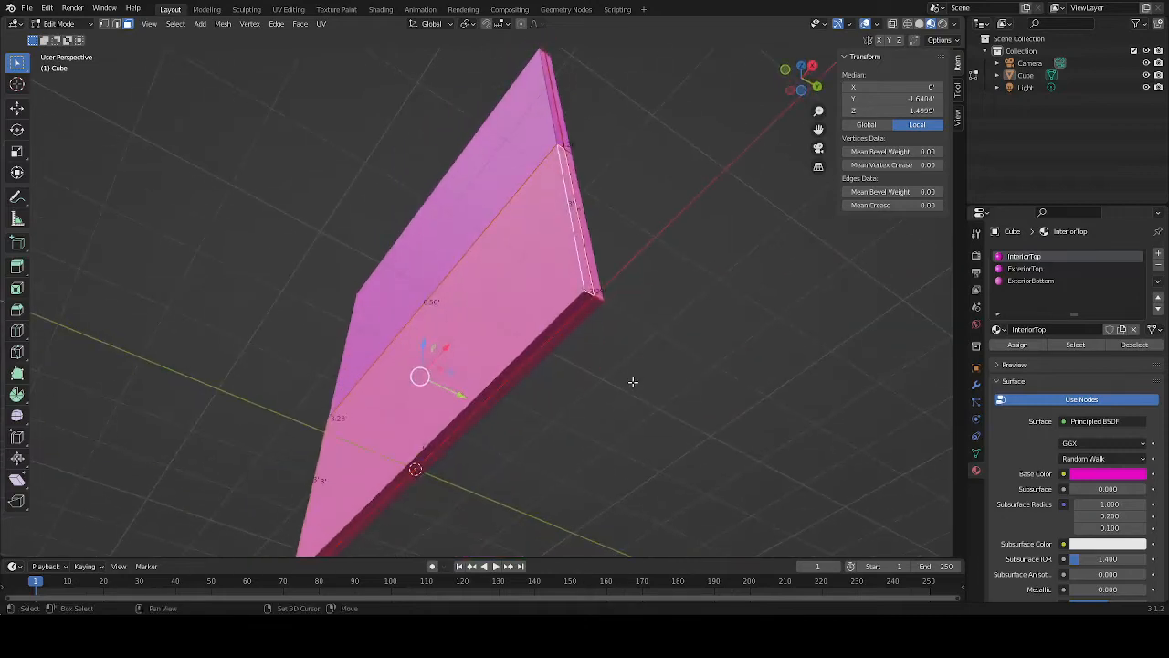
pyautogui.keyDown('shift'); pyautogui.click(507, 366); pyautogui.keyUp('shift')
pyautogui.keyDown('shift'); pyautogui.click(507, 368); pyautogui.keyUp('shift')
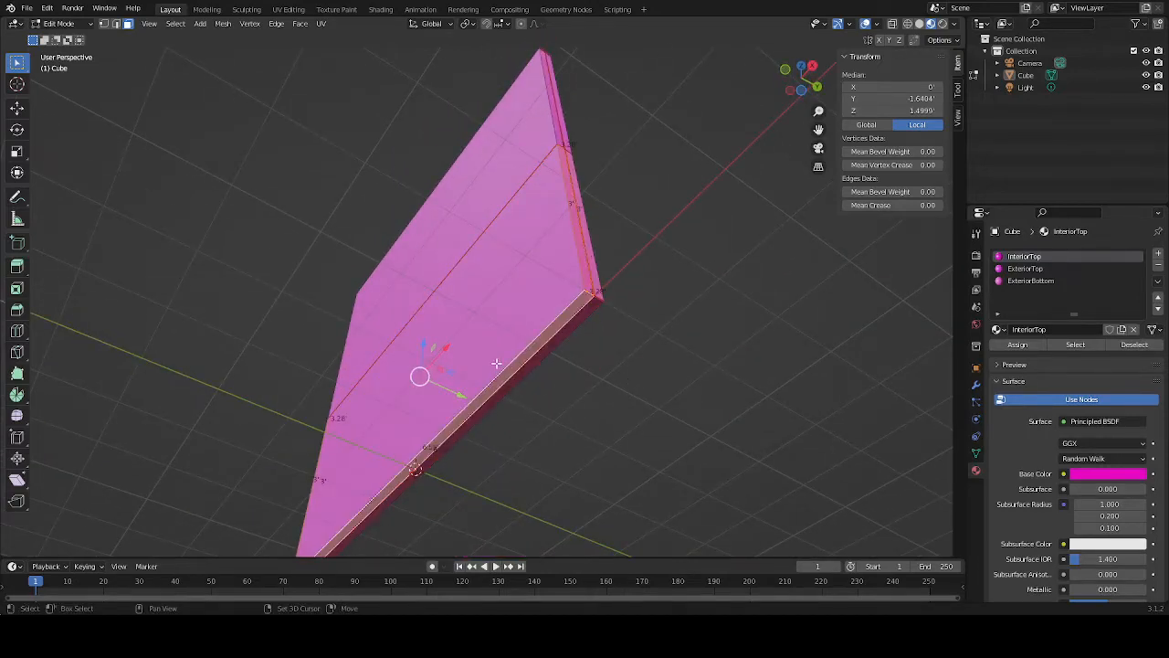
pyautogui.keyDown('shift'); pyautogui.click(496, 362); pyautogui.keyUp('shift')
pyautogui.moveTo(804, 271); pyautogui.dragTo(854, 347, button='middle')
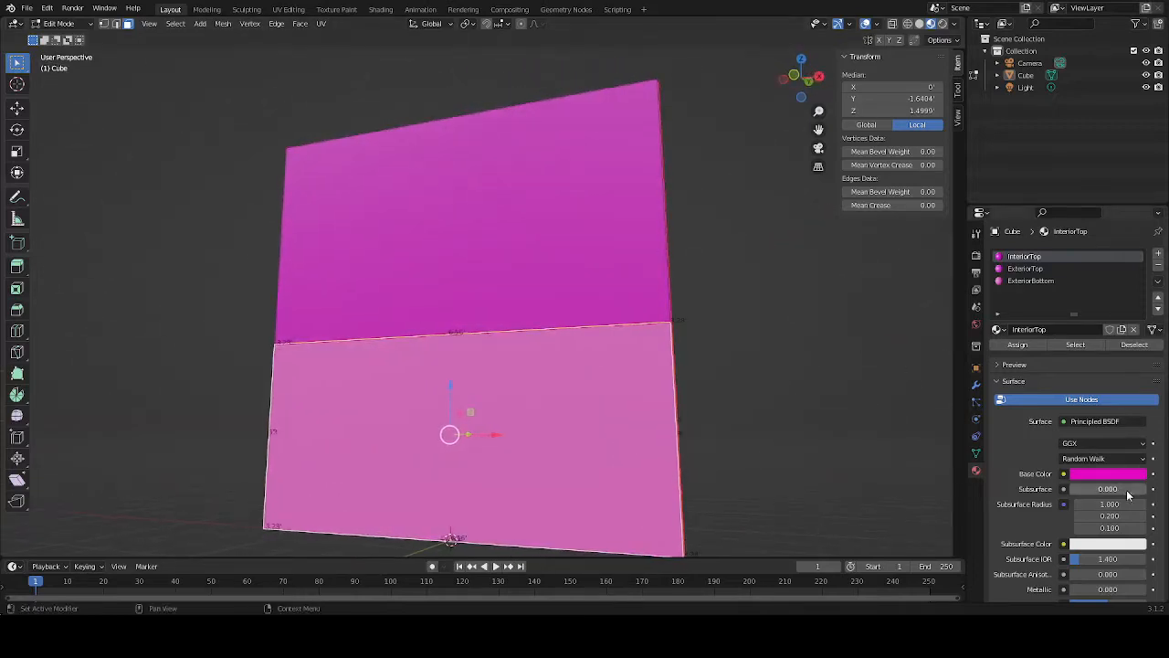
# Add a fourth material slot with a new material named InteriorBottom
pyautogui.click(1158, 257)
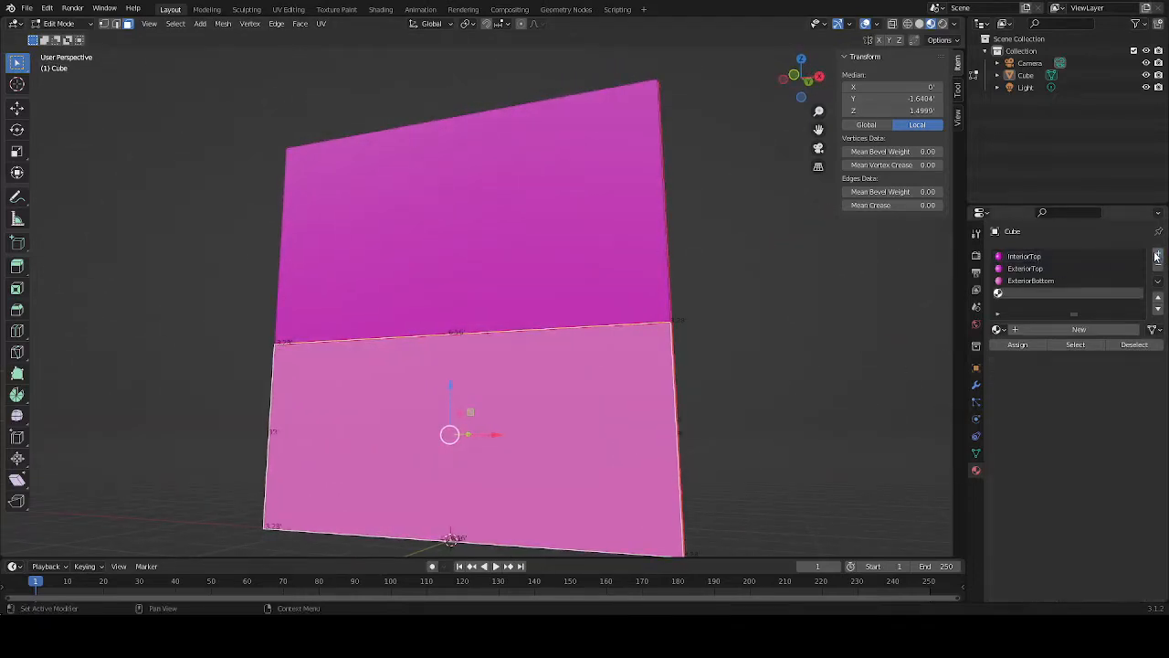
pyautogui.click(1042, 329)
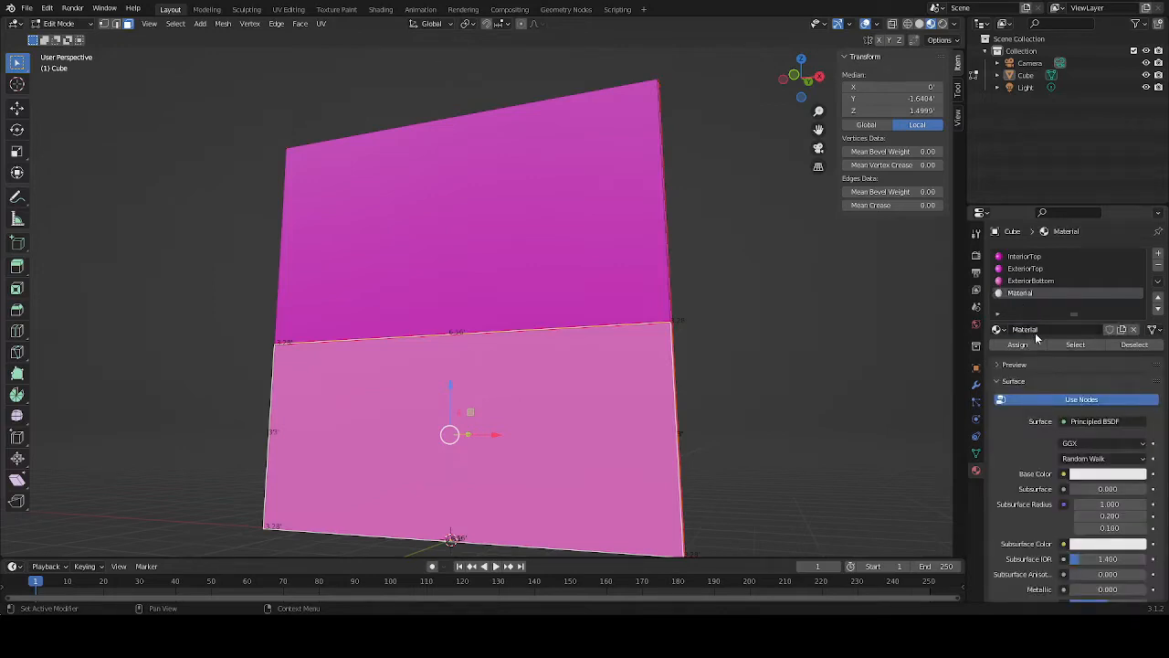
pyautogui.doubleClick(1048, 327)
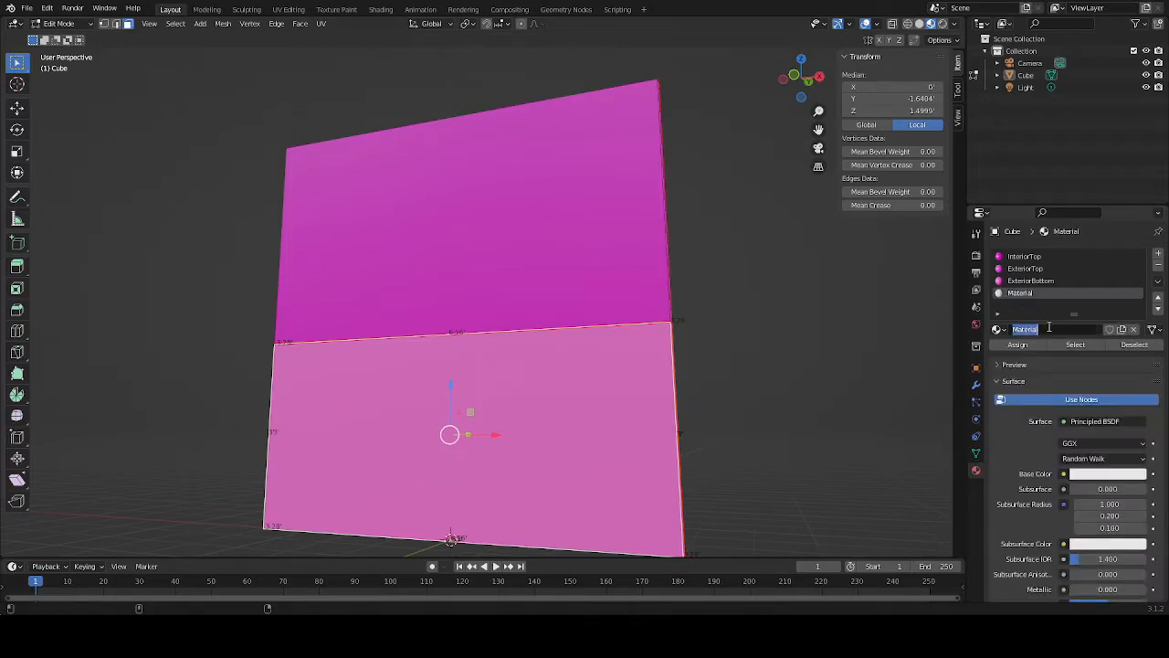
pyautogui.write('Interior')
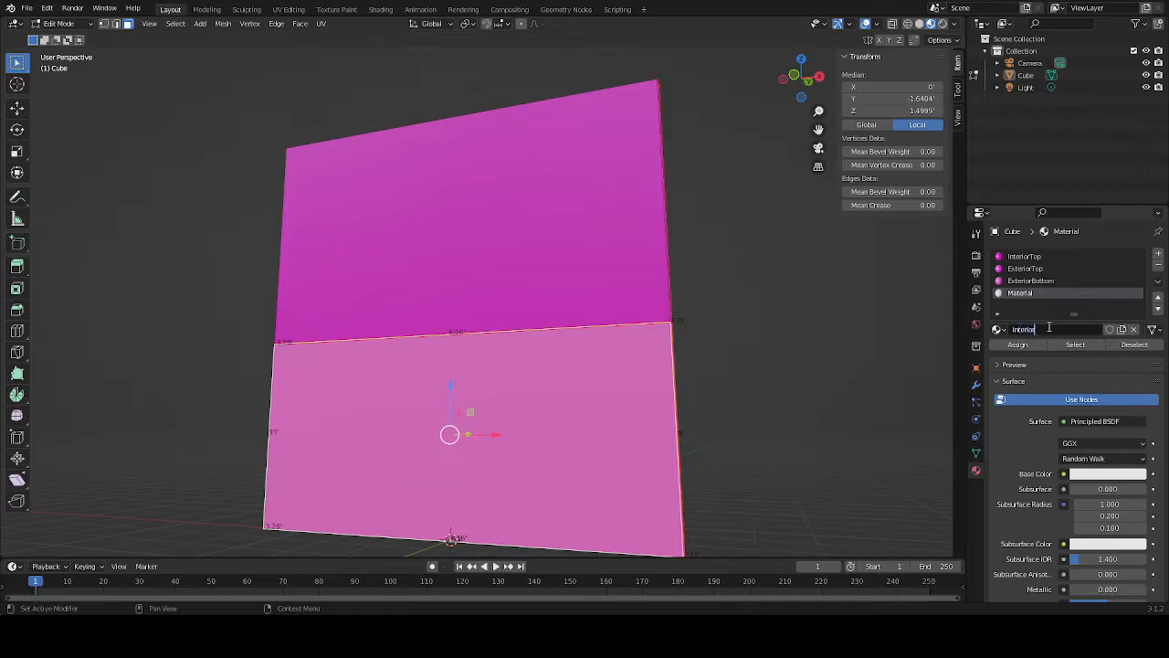
pyautogui.write('Bottom')
pyautogui.press('Return')
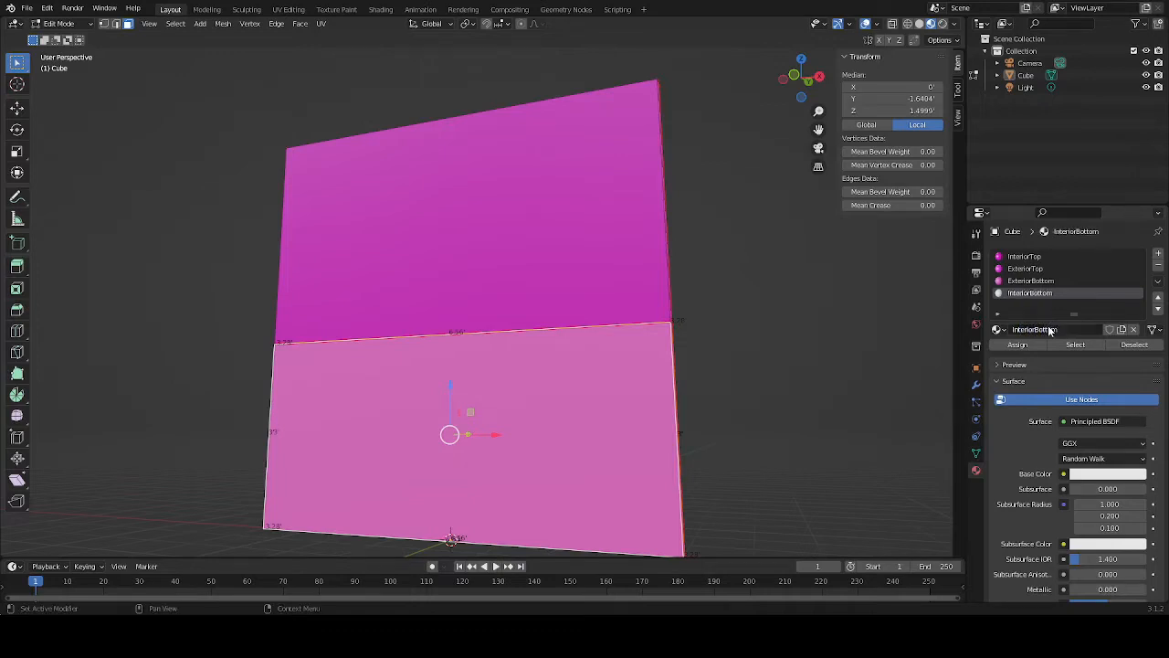
# Set the InteriorBottom material's base color to pink, assign it to the selected lower interior faces, and clear the selection
pyautogui.click(1104, 475)
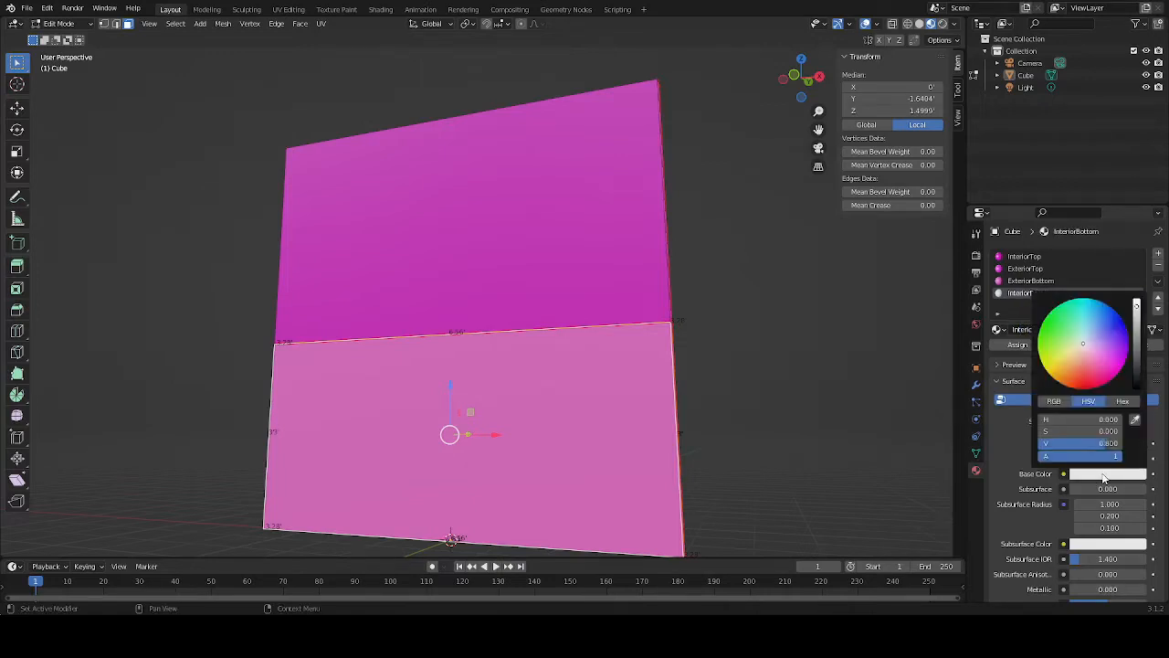
pyautogui.click(1101, 367)
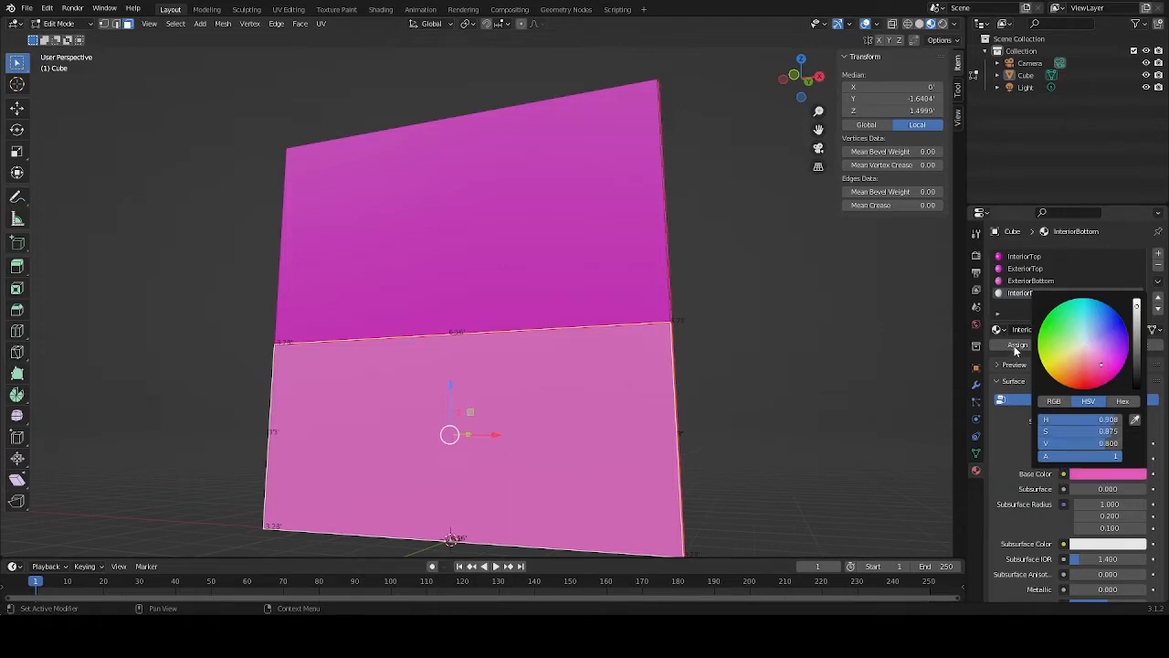
pyautogui.click(1015, 350)
pyautogui.moveTo(850, 392); pyautogui.dragTo(590, 405, button='middle')
pyautogui.click(773, 389)
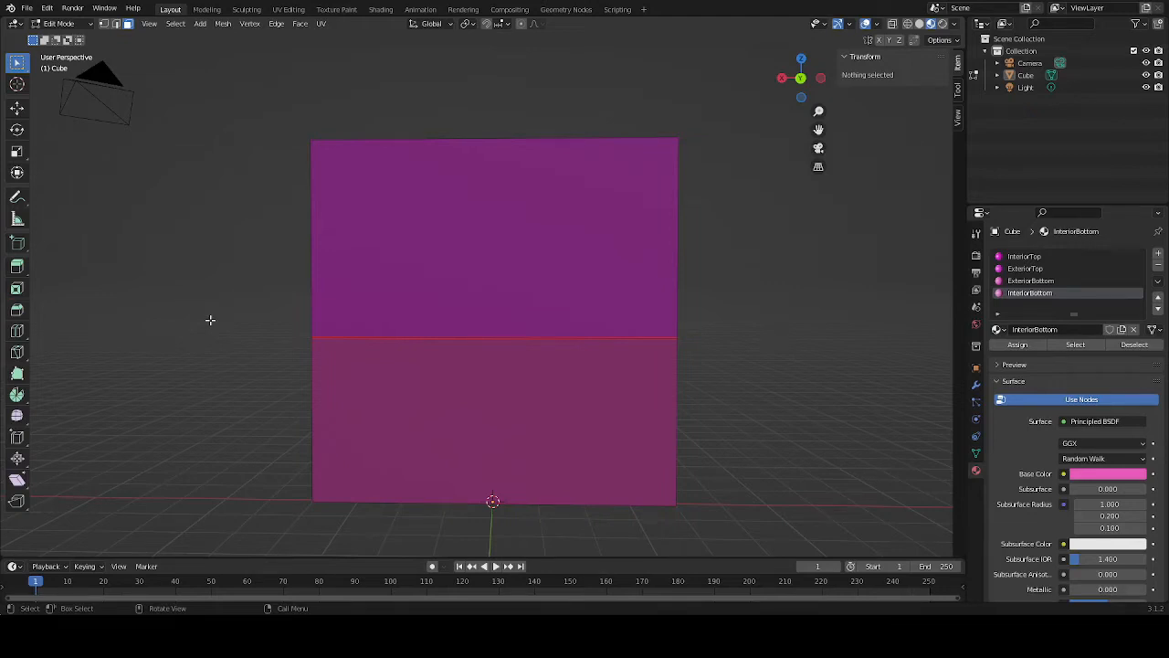
# Save the file and export the wall panel in FBX format
pyautogui.press('ctrl')
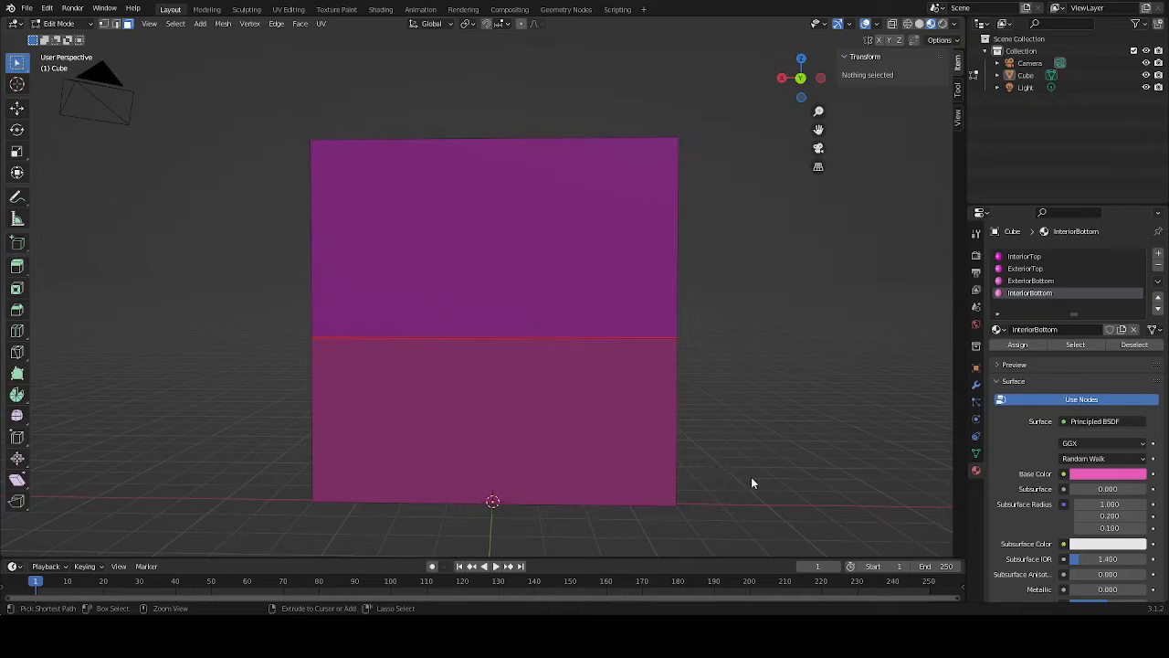
pyautogui.hotkey('ctrl', 's')
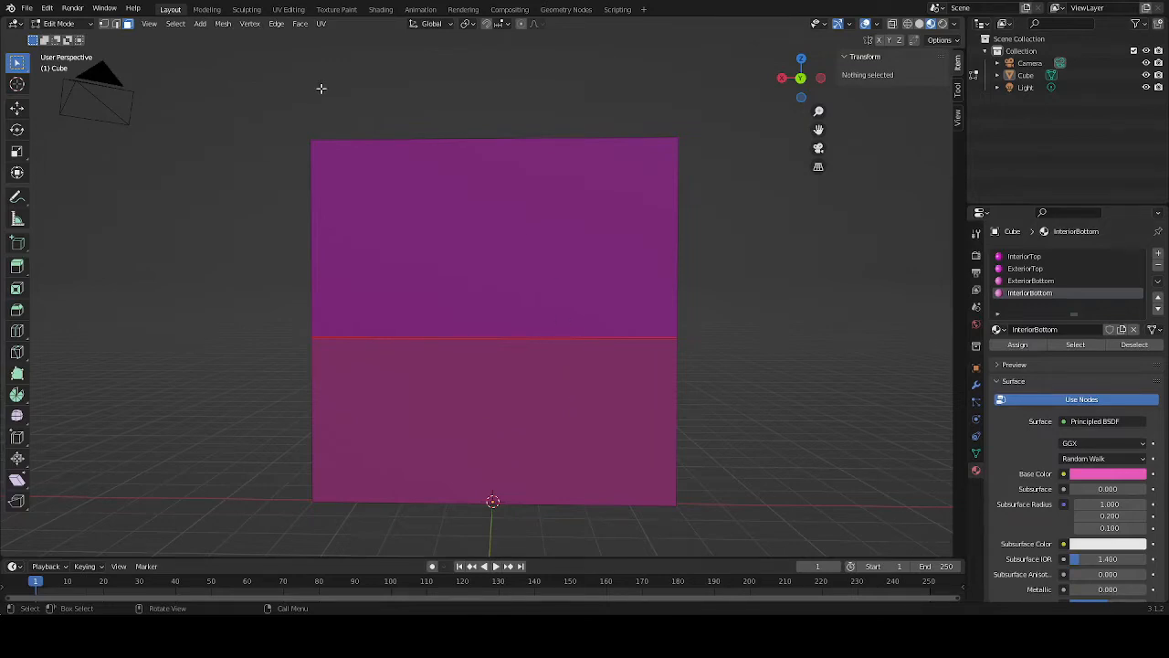
pyautogui.click(26, 9)
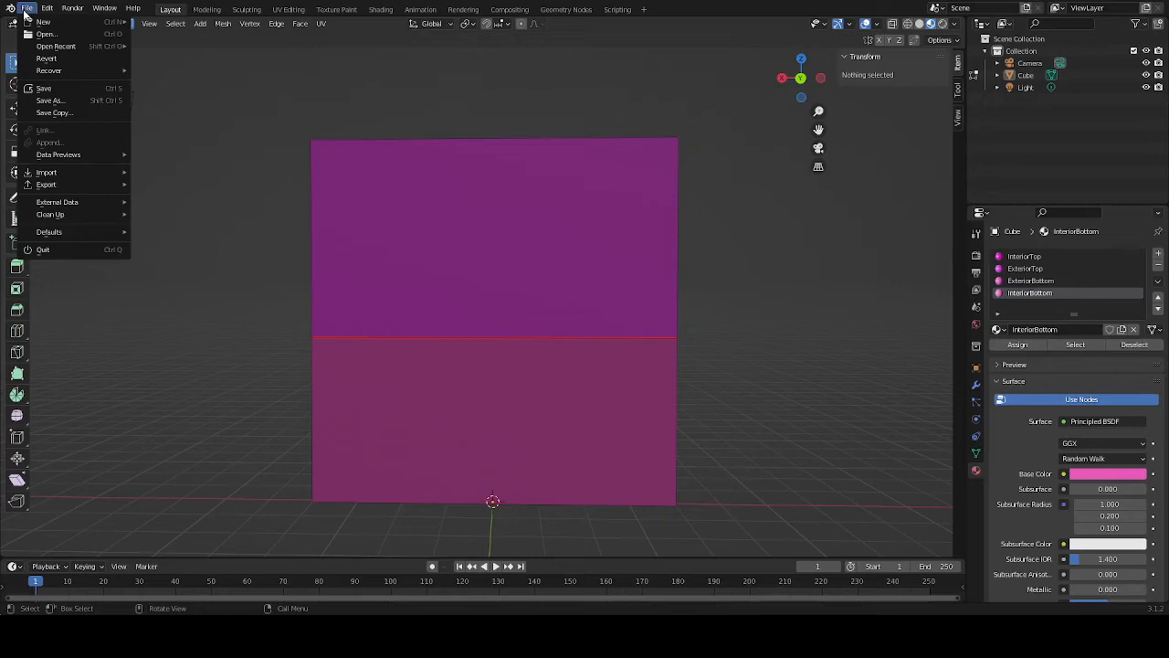
pyautogui.moveTo(76, 190)
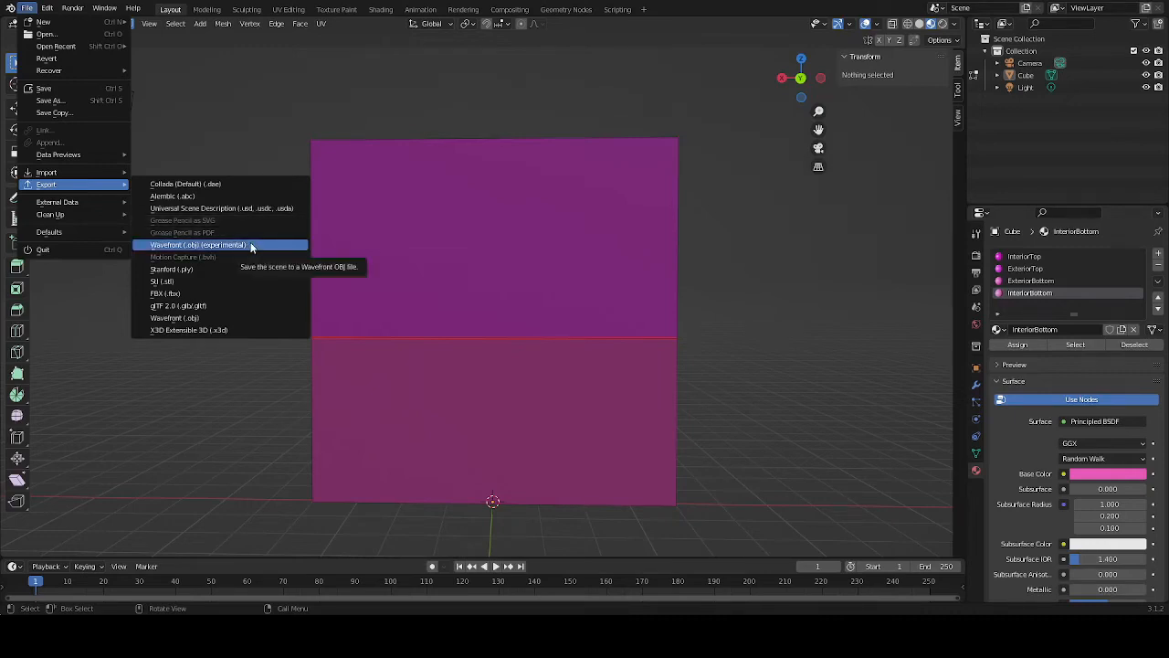
pyautogui.click(221, 295)
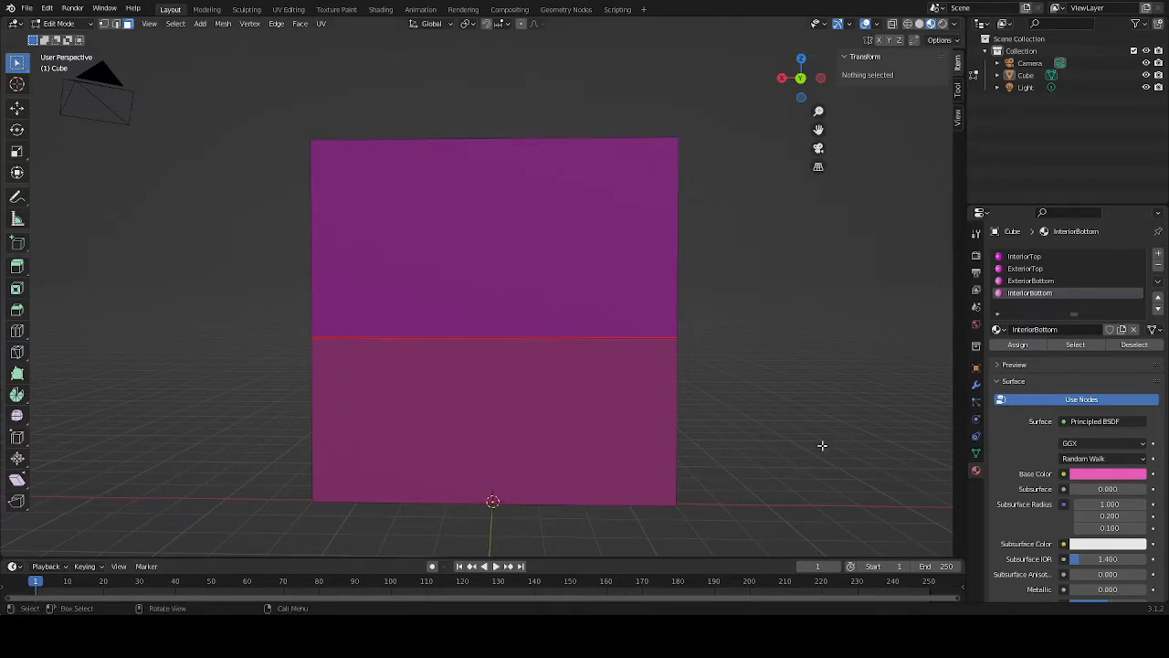
# Add a vertical loop cut through the wall panel and set its median X position to 2 feet
pyautogui.moveTo(812, 331); pyautogui.dragTo(809, 348, button='middle')
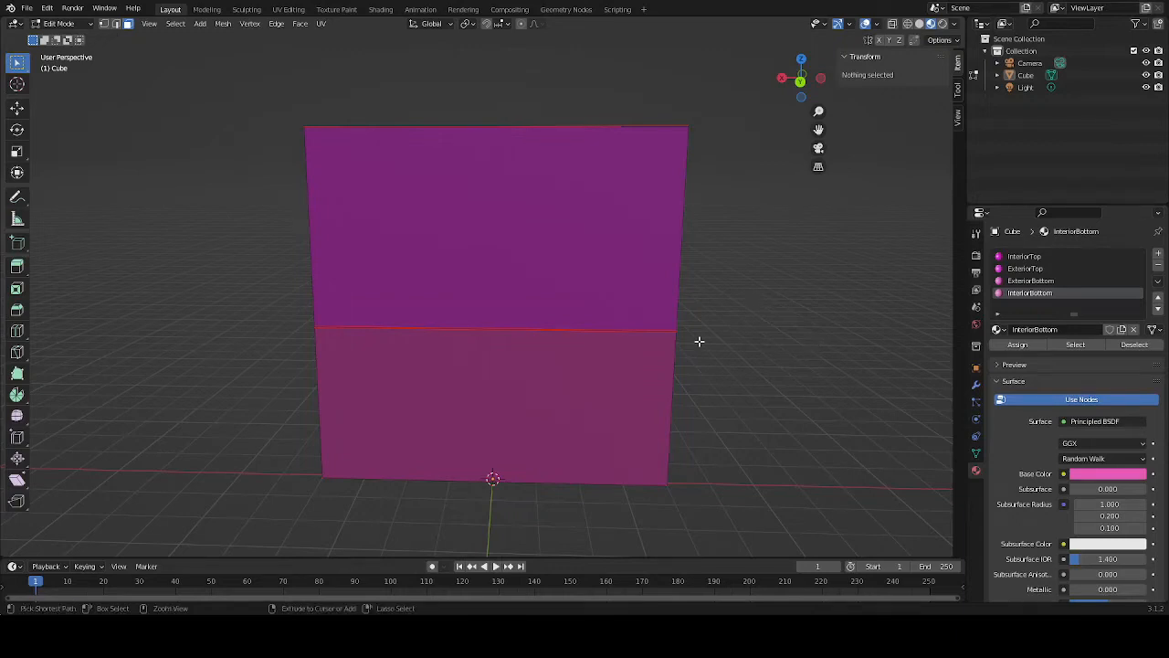
pyautogui.hotkey('ctrl', 'r')
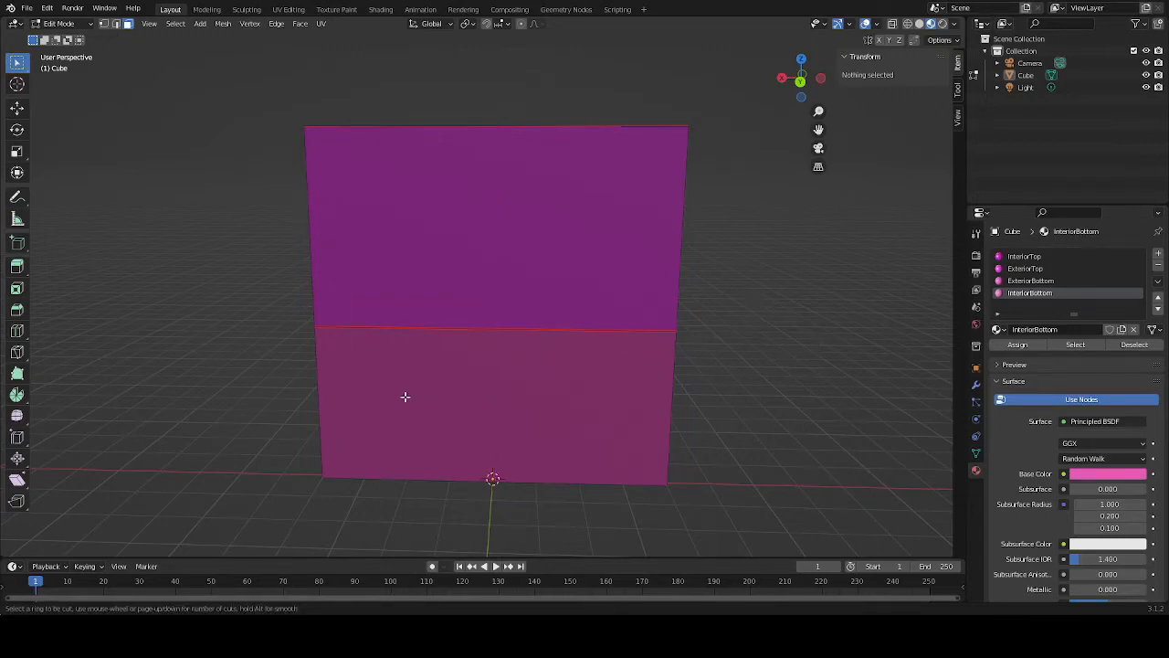
pyautogui.click(387, 474)
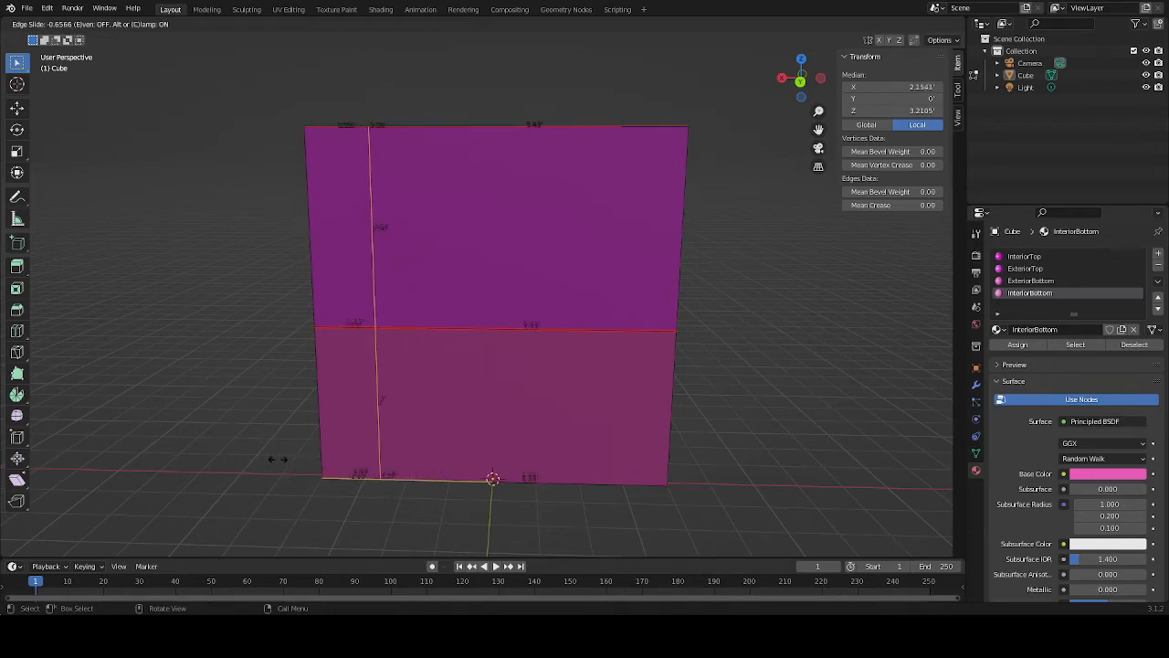
pyautogui.click(273, 459)
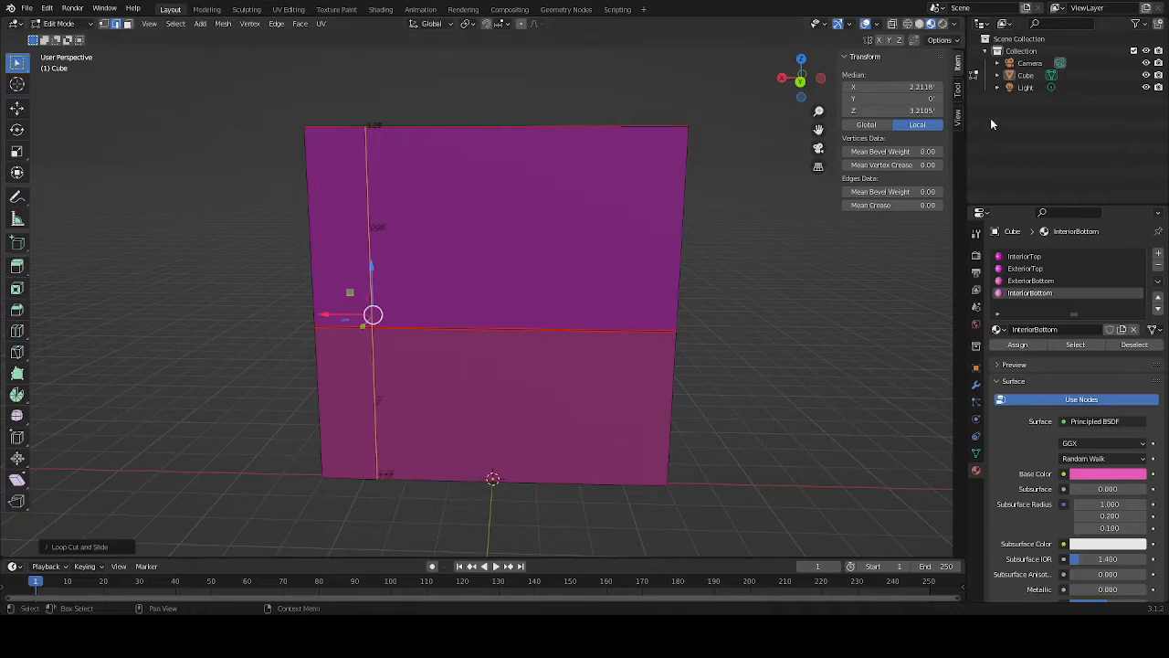
pyautogui.click(884, 87)
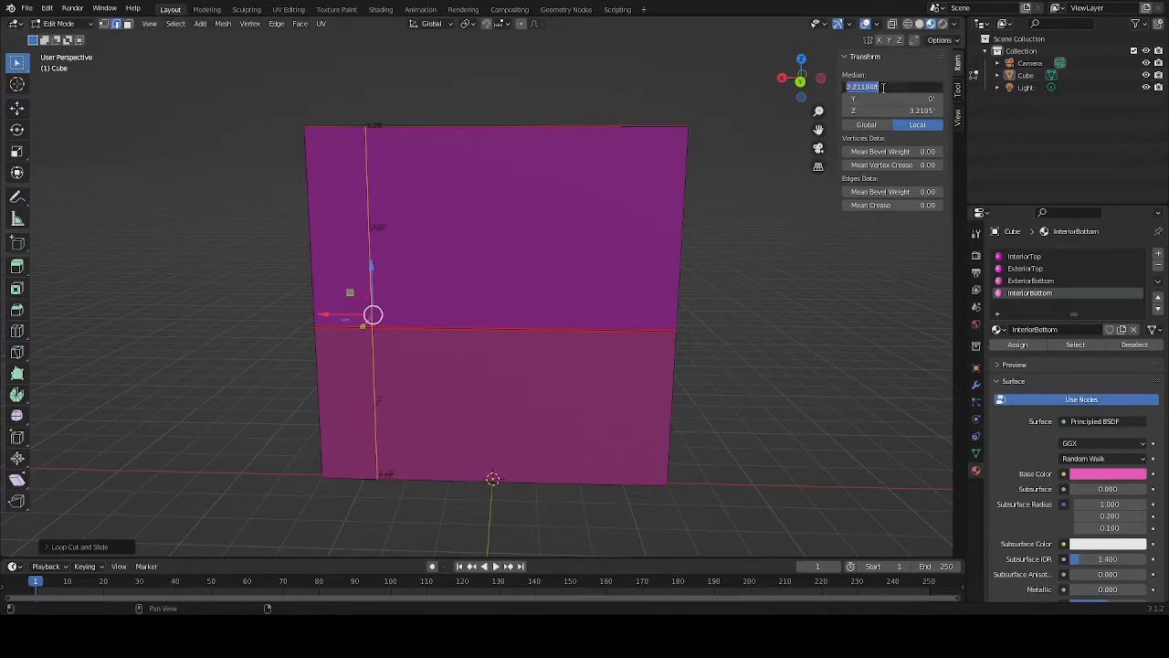
pyautogui.write('2')
pyautogui.press('Return')
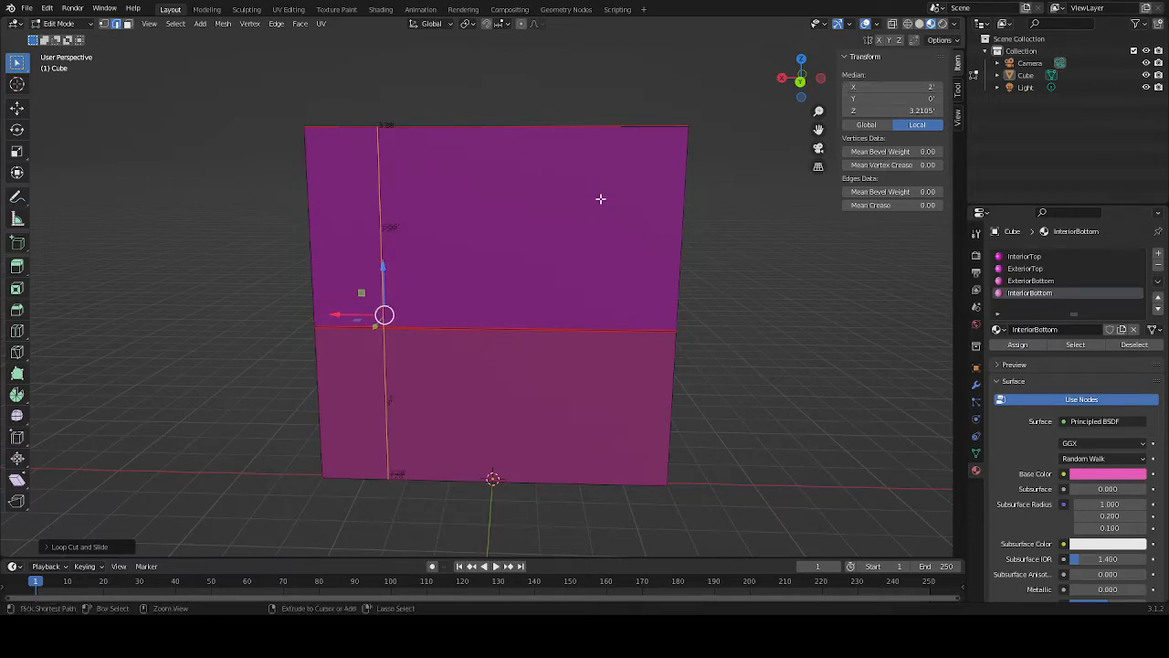
# Add a second vertical loop cut through the wall panel and set its median X position to -2 feet
pyautogui.hotkey('ctrl', 'r')
pyautogui.click(612, 129)
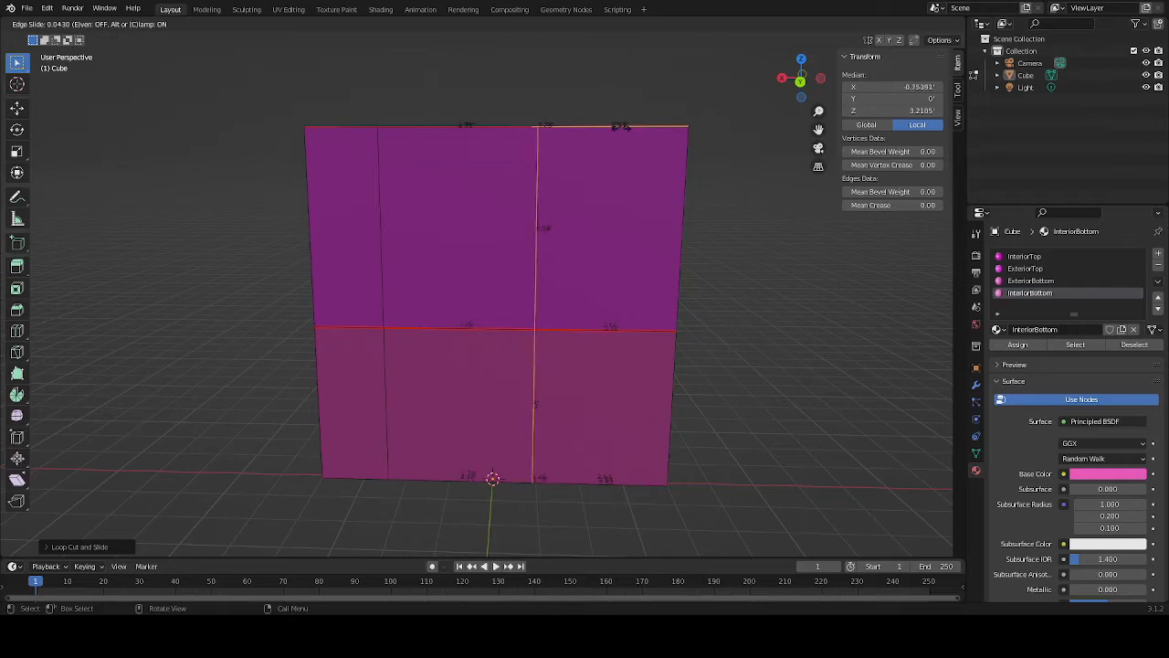
pyautogui.click(722, 130)
pyautogui.click(897, 88)
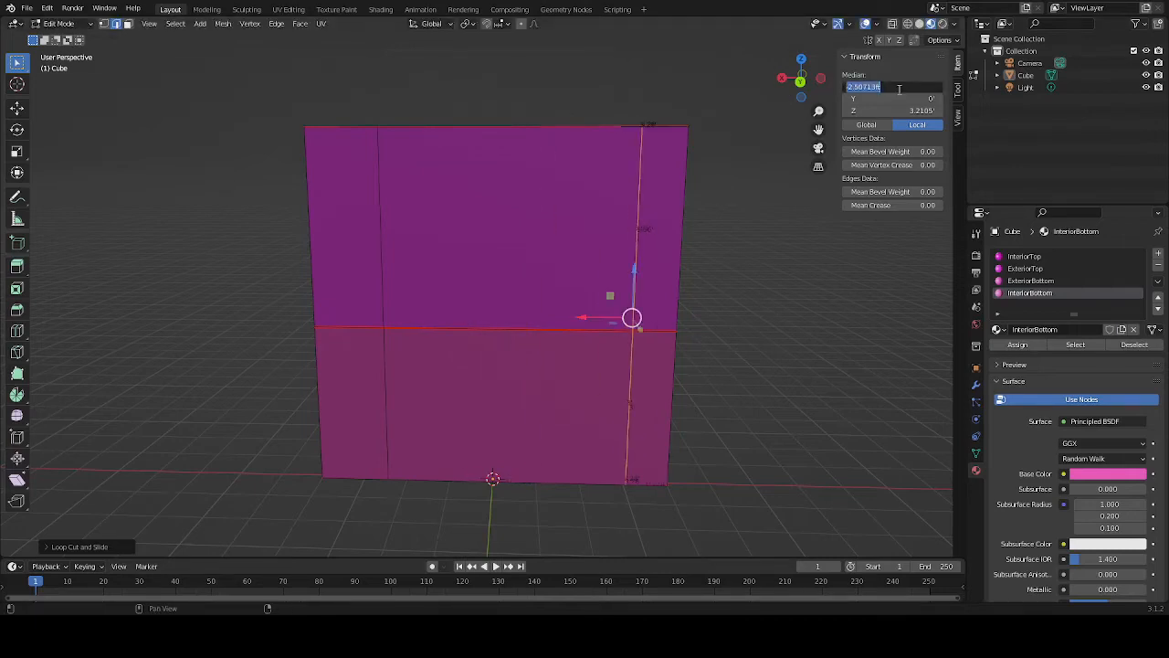
pyautogui.press('BackSpace')
pyautogui.write('2')
pyautogui.press('Return')
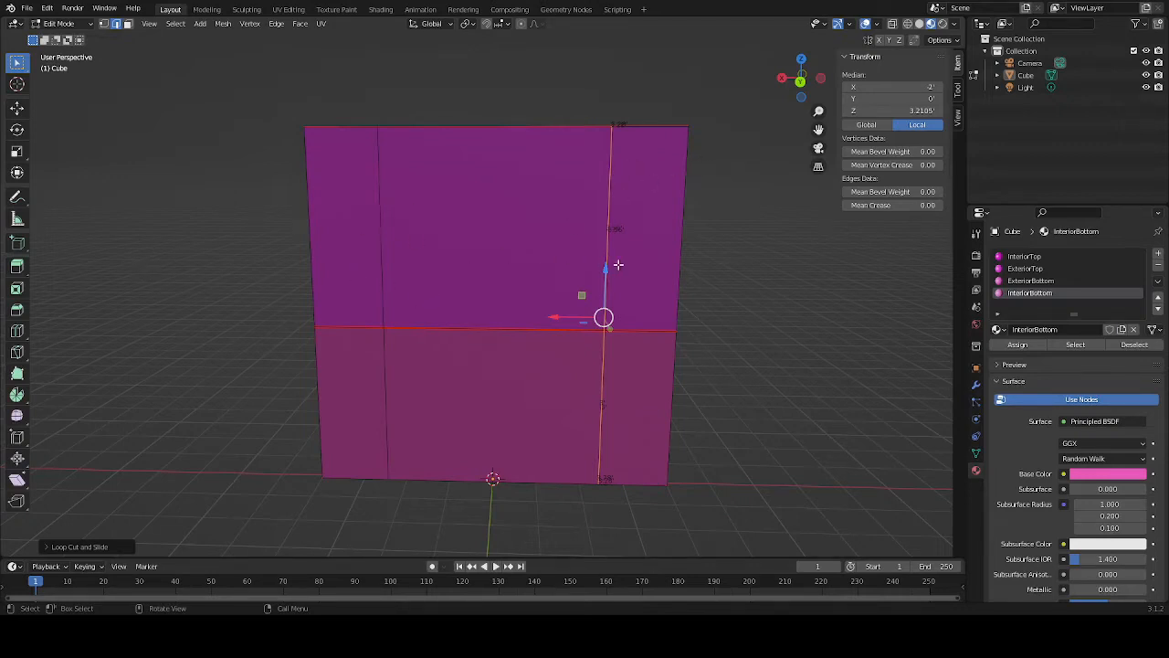
# Add a horizontal loop cut through the panel's upper section, set its median Z to 5.5 feet, and clear the selection
pyautogui.hotkey('ctrl', 'r')
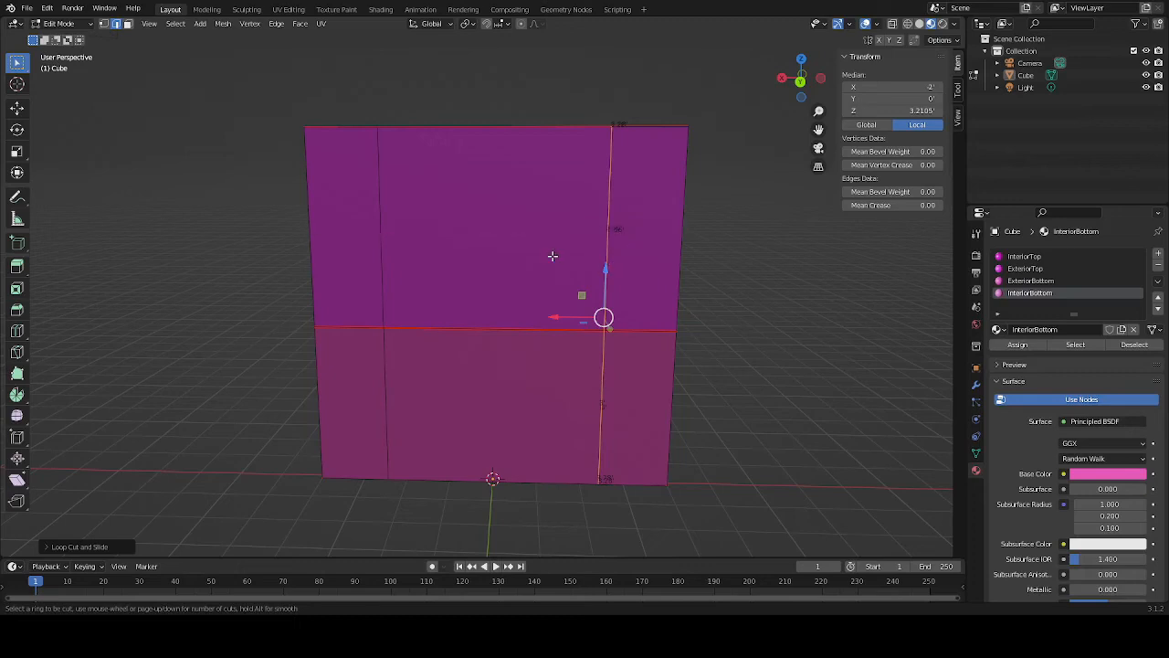
pyautogui.click(602, 257)
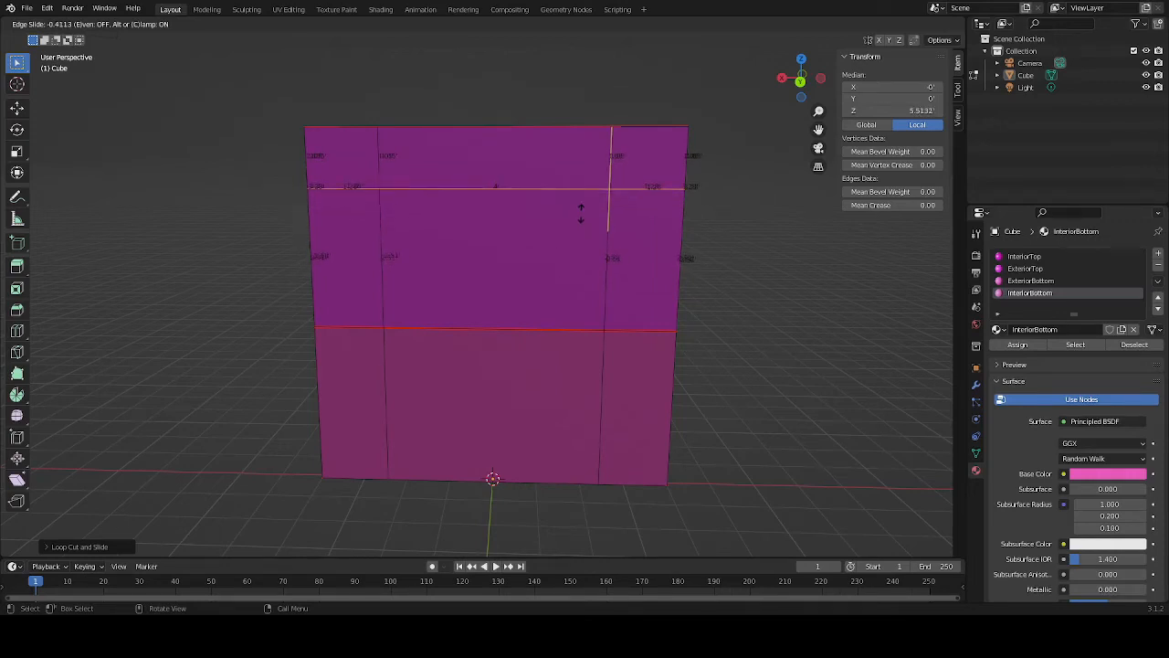
pyautogui.click(580, 212)
pyautogui.click(894, 110)
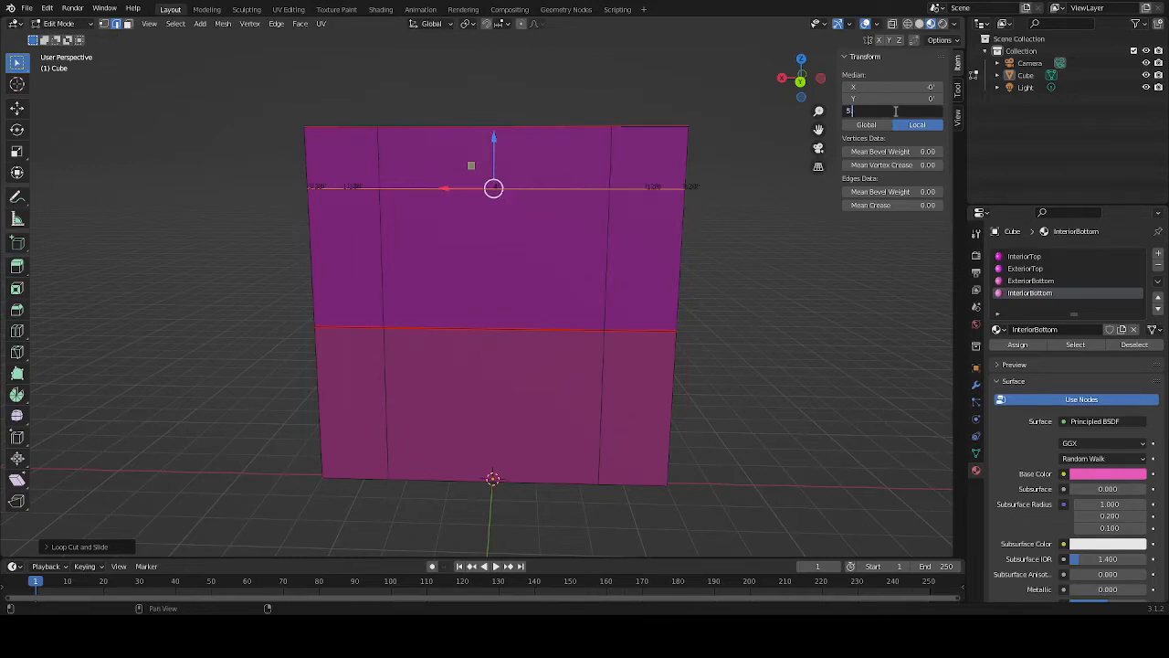
pyautogui.press('Return')
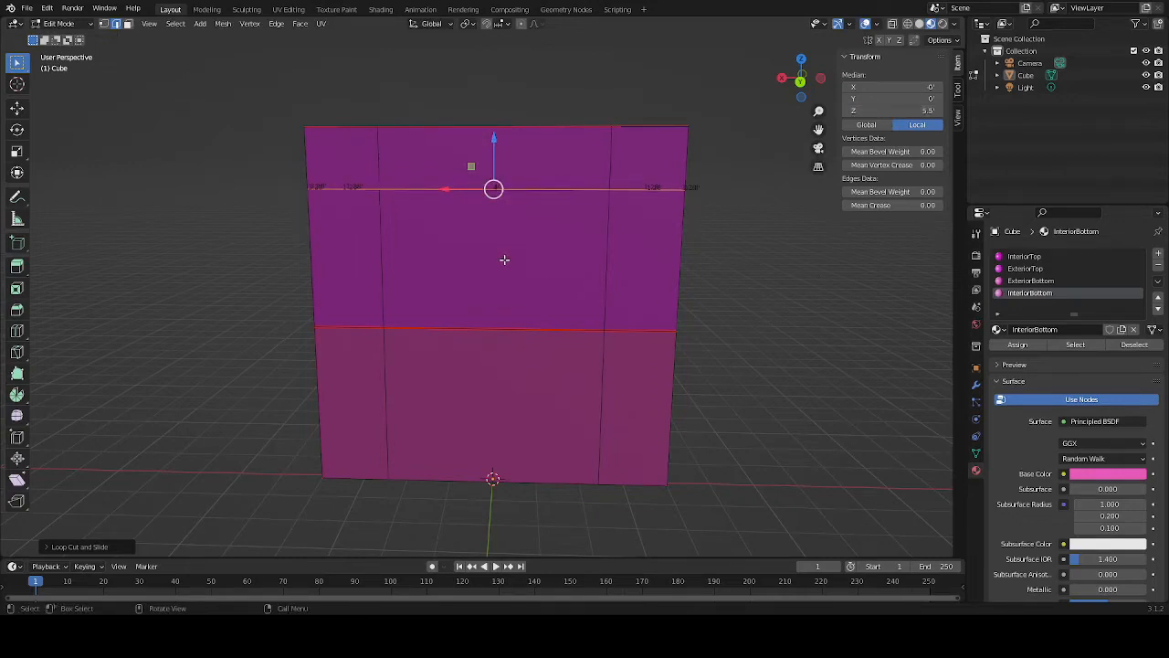
pyautogui.hotkey('alt', 'a')
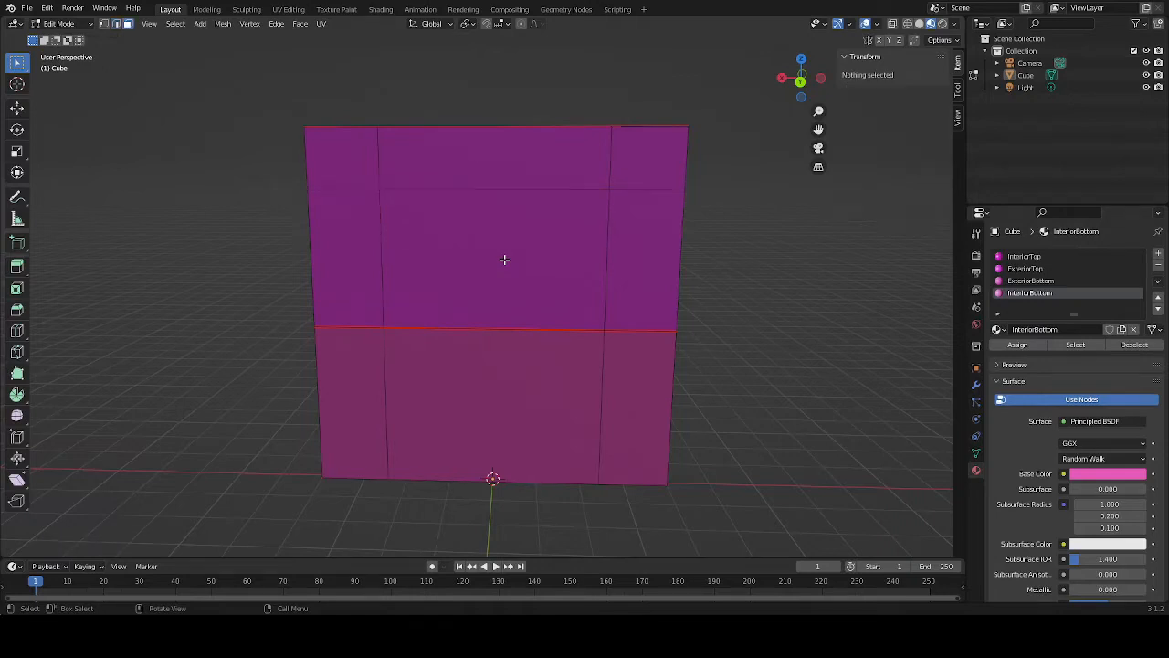
# Delete the central upper faces on both the interior and exterior sides to open a window through the wall
pyautogui.click(504, 260)
pyautogui.moveTo(782, 287); pyautogui.dragTo(509, 305, button='middle')
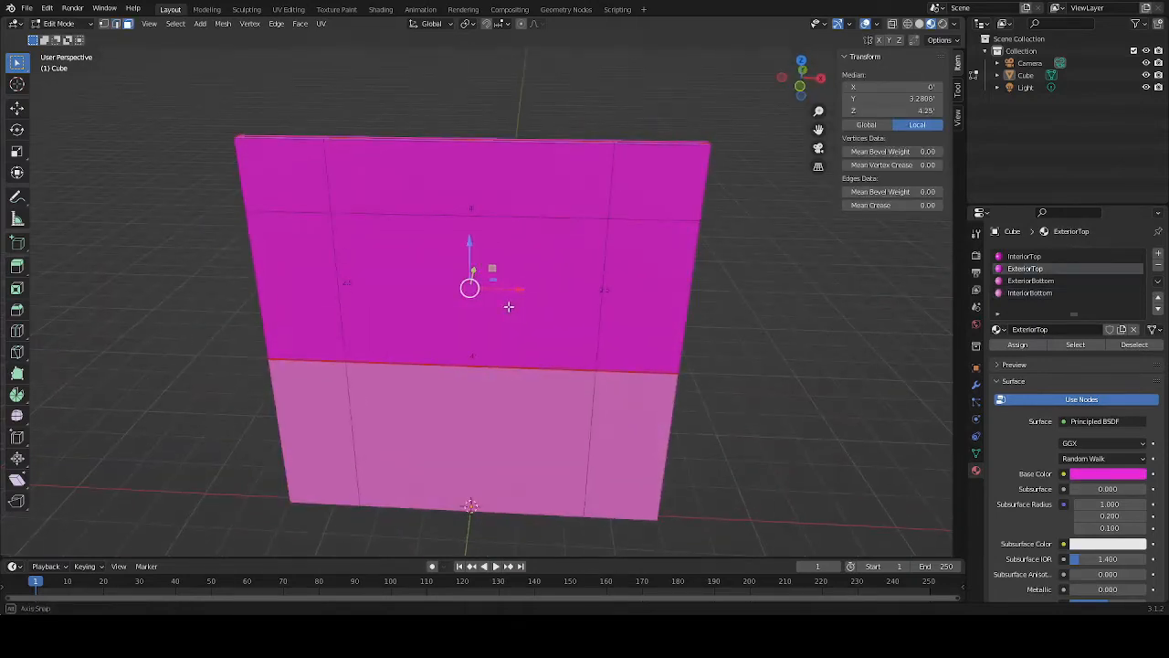
pyautogui.click(418, 307)
pyautogui.moveTo(146, 313); pyautogui.dragTo(377, 310, button='middle')
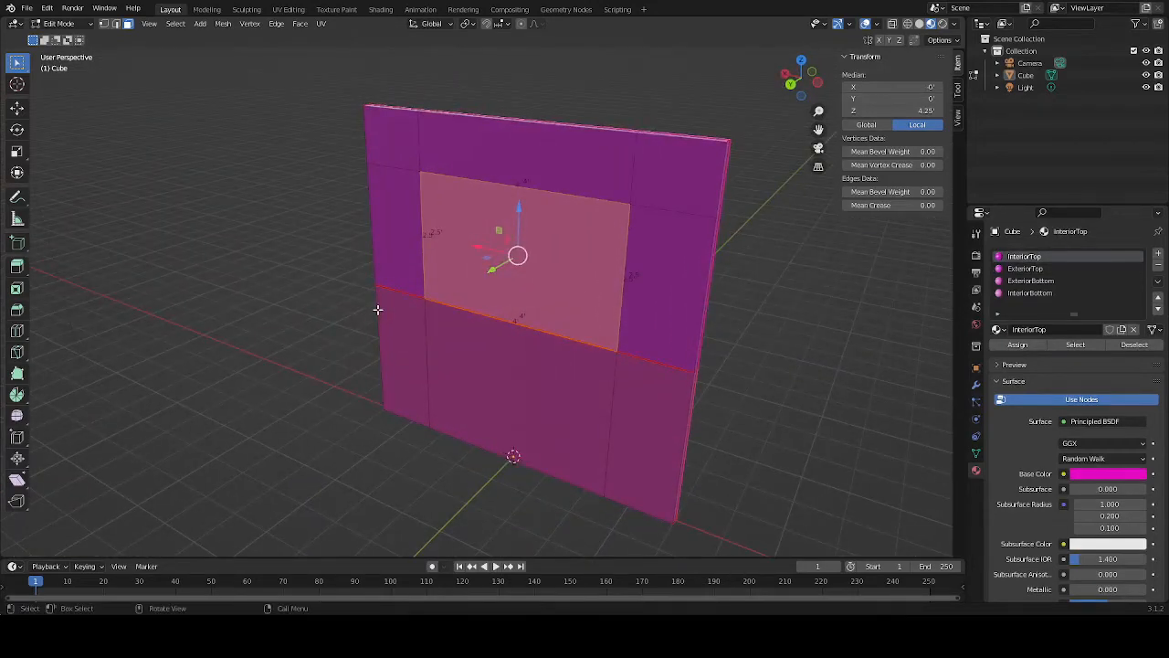
pyautogui.press('x')
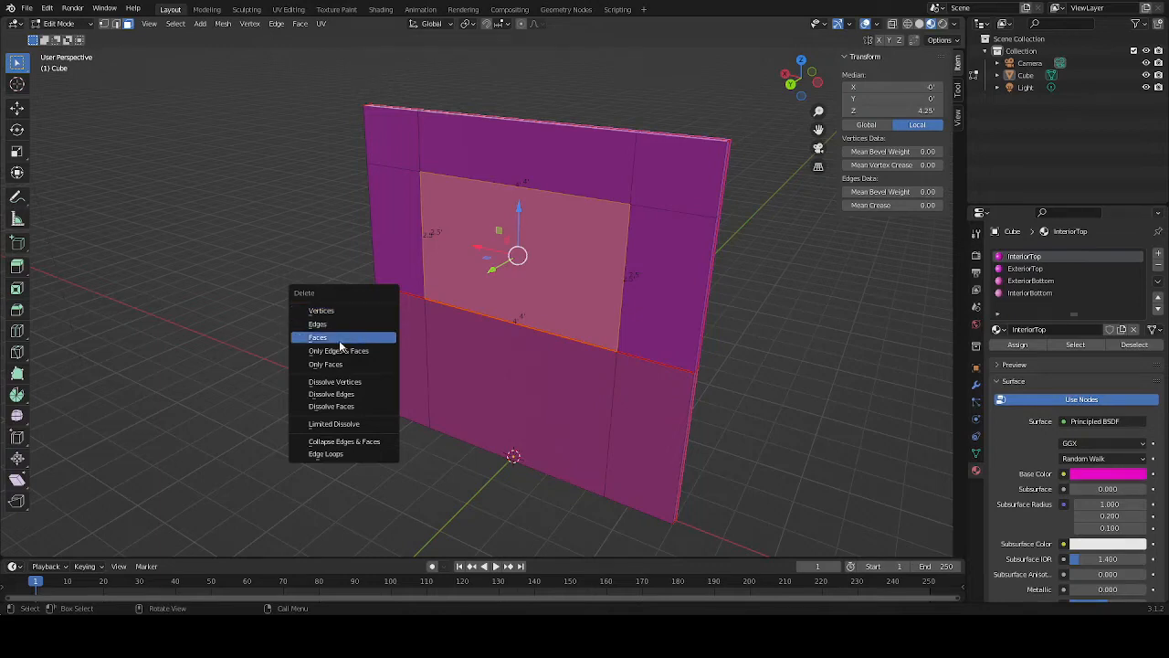
pyautogui.click(360, 311)
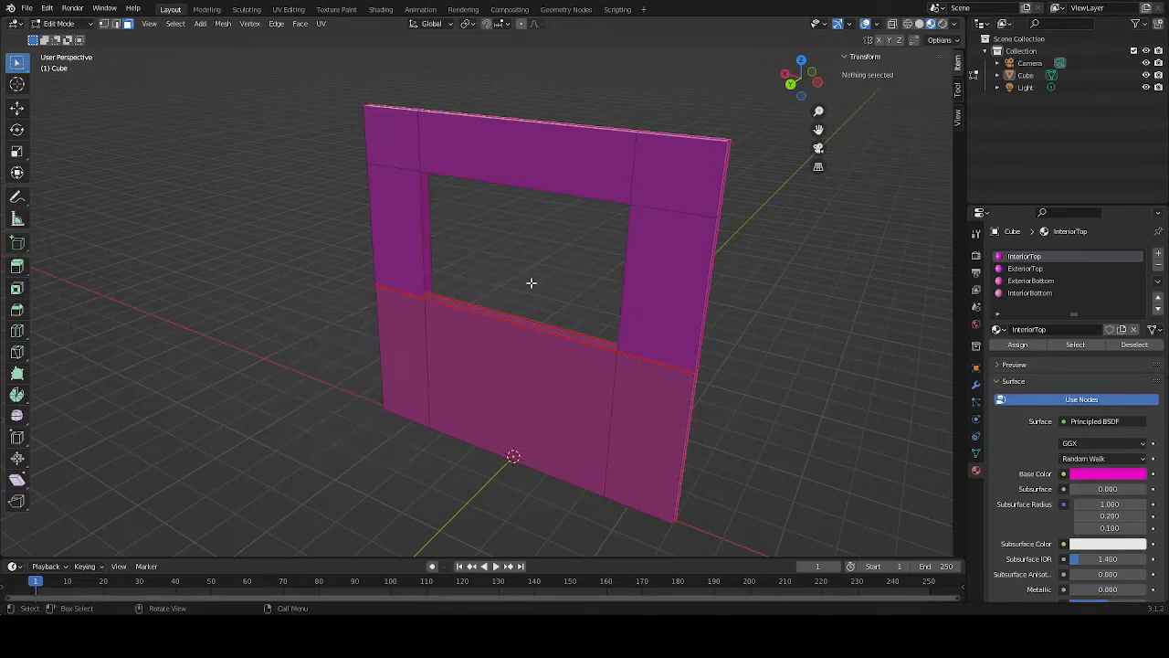
# Select the four lower corner vertices of the window opening and fill them with a face to form the sill
pyautogui.press('1')
pyautogui.moveTo(464, 287); pyautogui.dragTo(585, 274, button='middle')
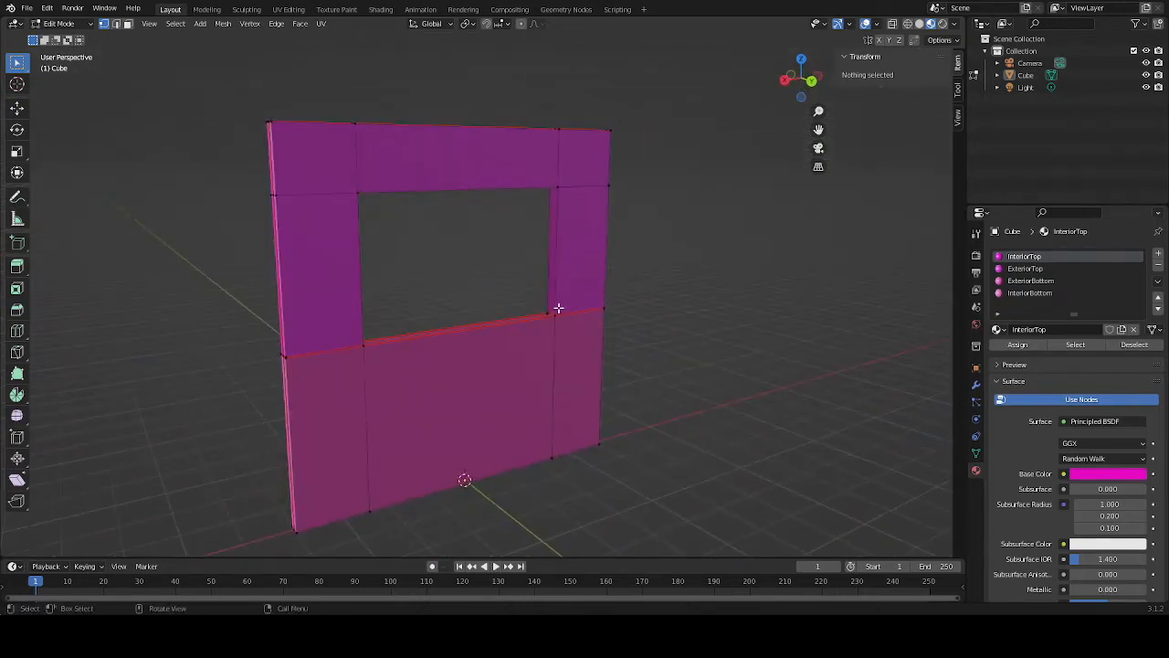
pyautogui.click(556, 310)
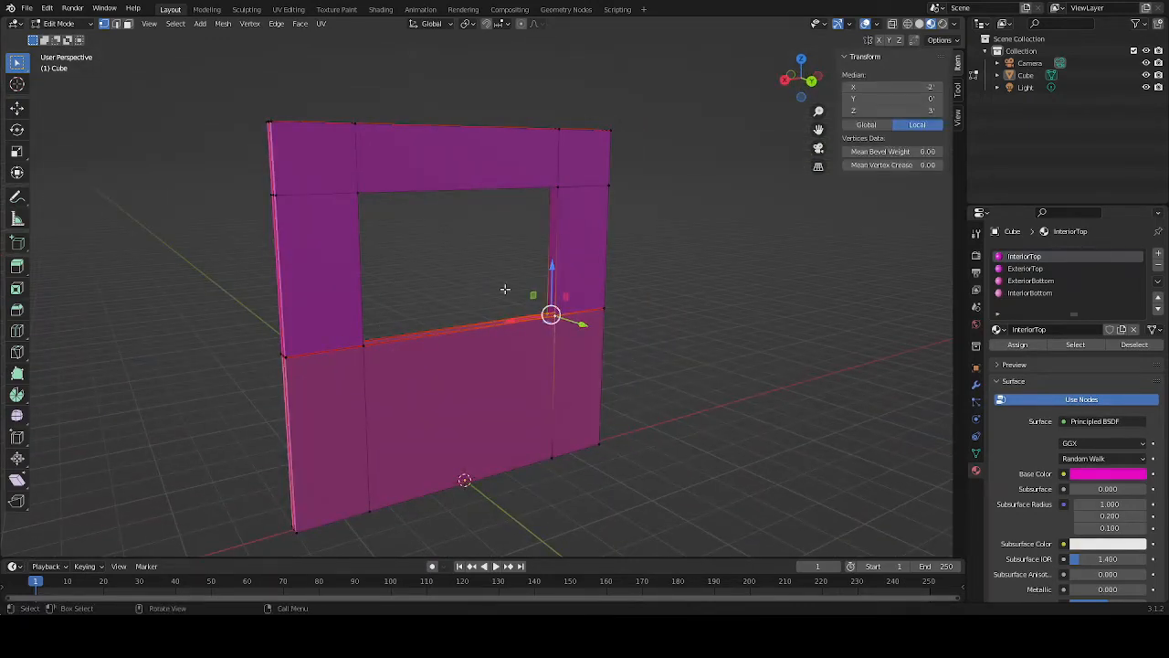
pyautogui.moveTo(505, 289); pyautogui.dragTo(431, 285, button='middle')
pyautogui.keyDown('shift'); pyautogui.click(422, 293); pyautogui.keyUp('shift')
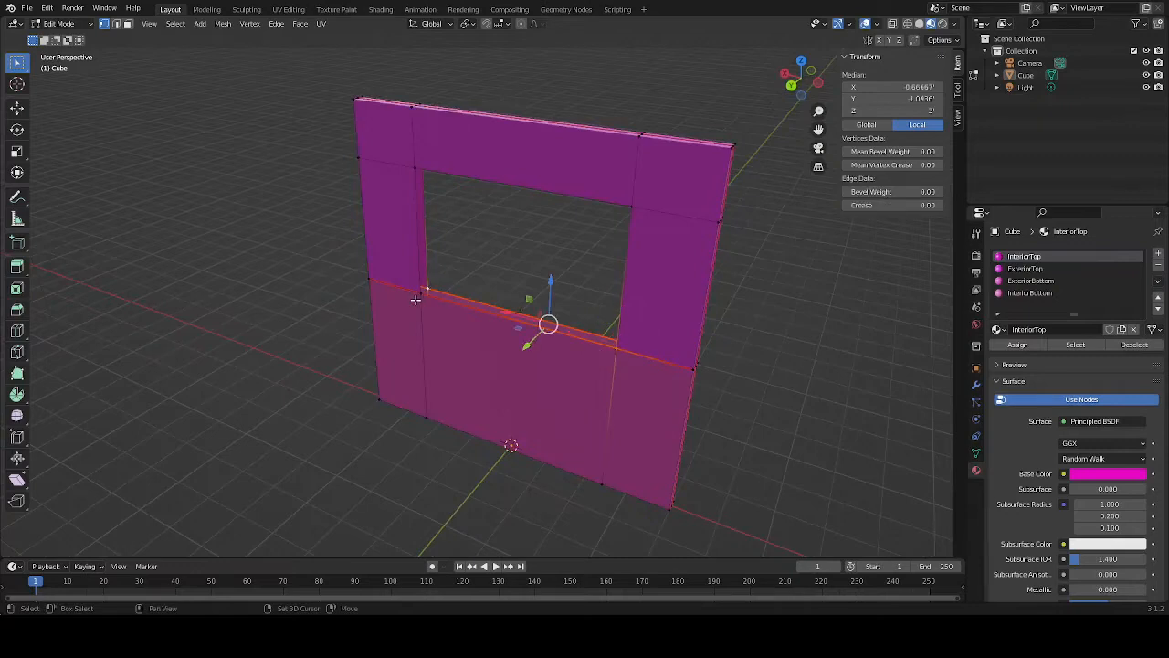
pyautogui.keyDown('shift'); pyautogui.click(415, 299); pyautogui.keyUp('shift')
pyautogui.moveTo(416, 299); pyautogui.dragTo(348, 344, button='middle')
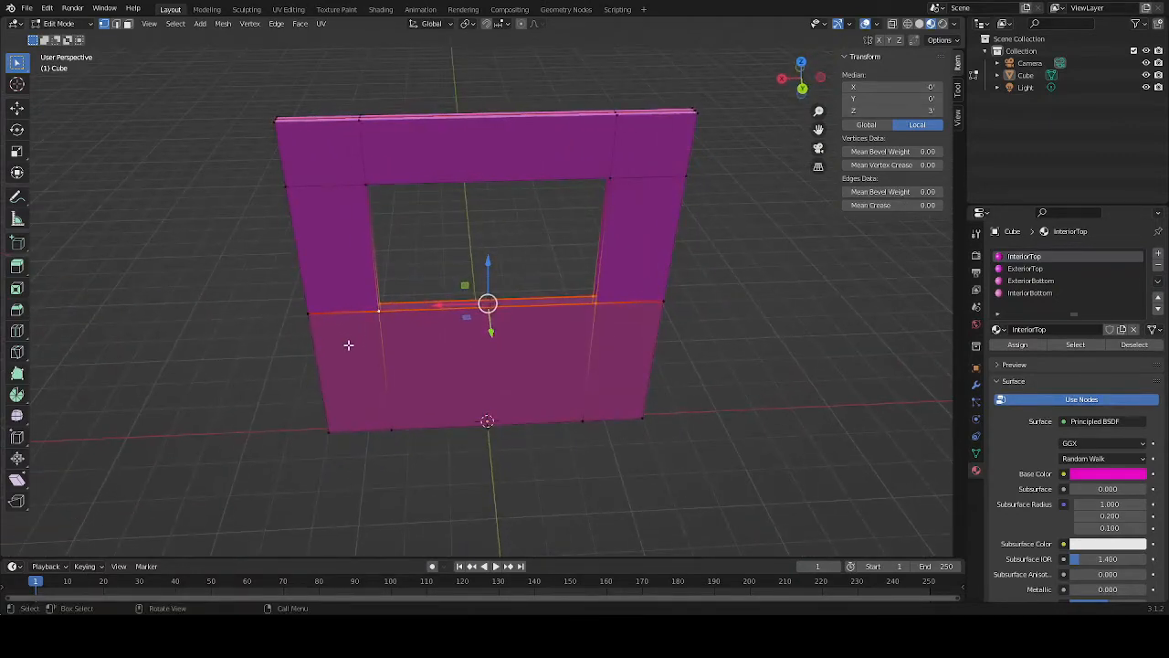
pyautogui.press('f')
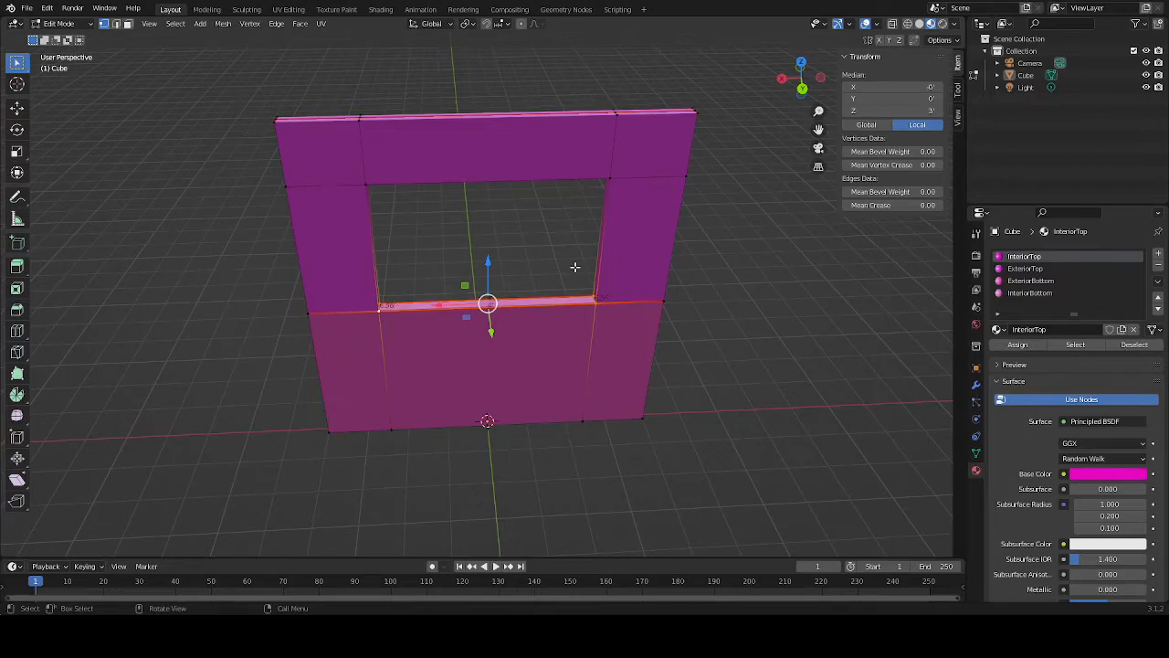
# Fill the gap along the window opening's side at X -2 feet with a face between its four corner vertices
pyautogui.moveTo(496, 270); pyautogui.dragTo(566, 253, button='middle')
pyautogui.scroll(3, 515, 312)
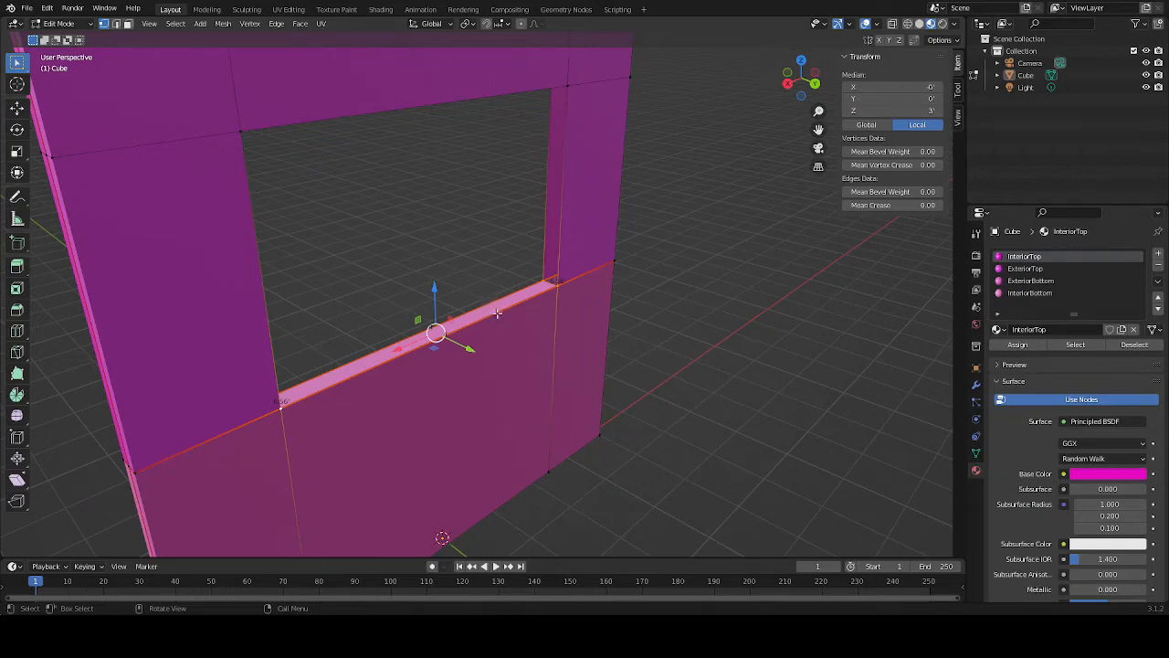
pyautogui.click(541, 281)
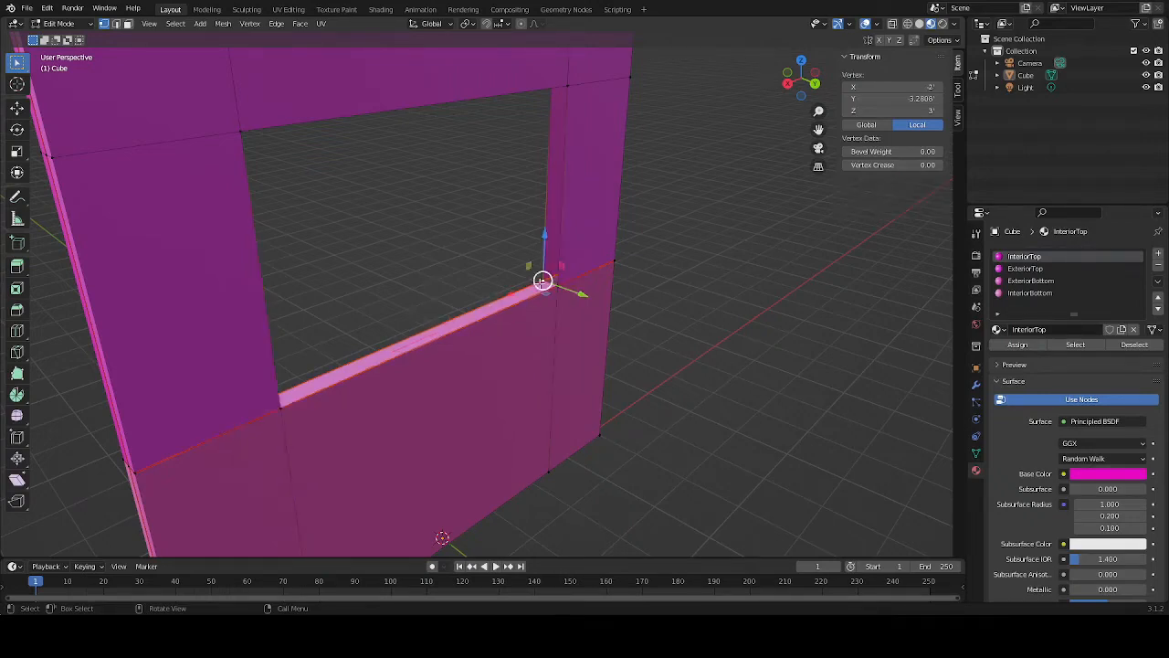
pyautogui.keyDown('shift'); pyautogui.click(570, 85); pyautogui.keyUp('shift')
pyautogui.moveTo(508, 156); pyautogui.dragTo(517, 125, button='middle')
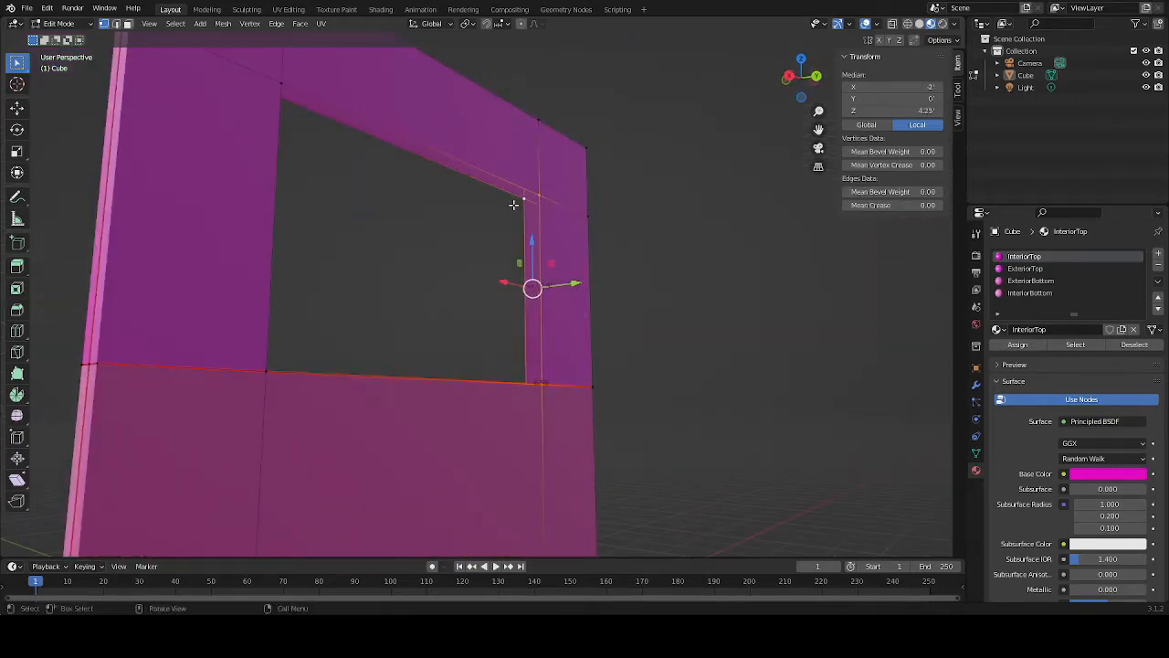
pyautogui.moveTo(513, 205); pyautogui.dragTo(381, 228, button='middle')
# Select the four upper corner vertices of the window opening and fill them with a face to close the head
pyautogui.click(561, 210)
pyautogui.keyDown('shift'); pyautogui.click(583, 195); pyautogui.keyUp('shift')
pyautogui.keyDown('shift'); pyautogui.click(584, 200); pyautogui.keyUp('shift')
pyautogui.keyDown('shift'); pyautogui.click(405, 200); pyautogui.keyUp('shift')
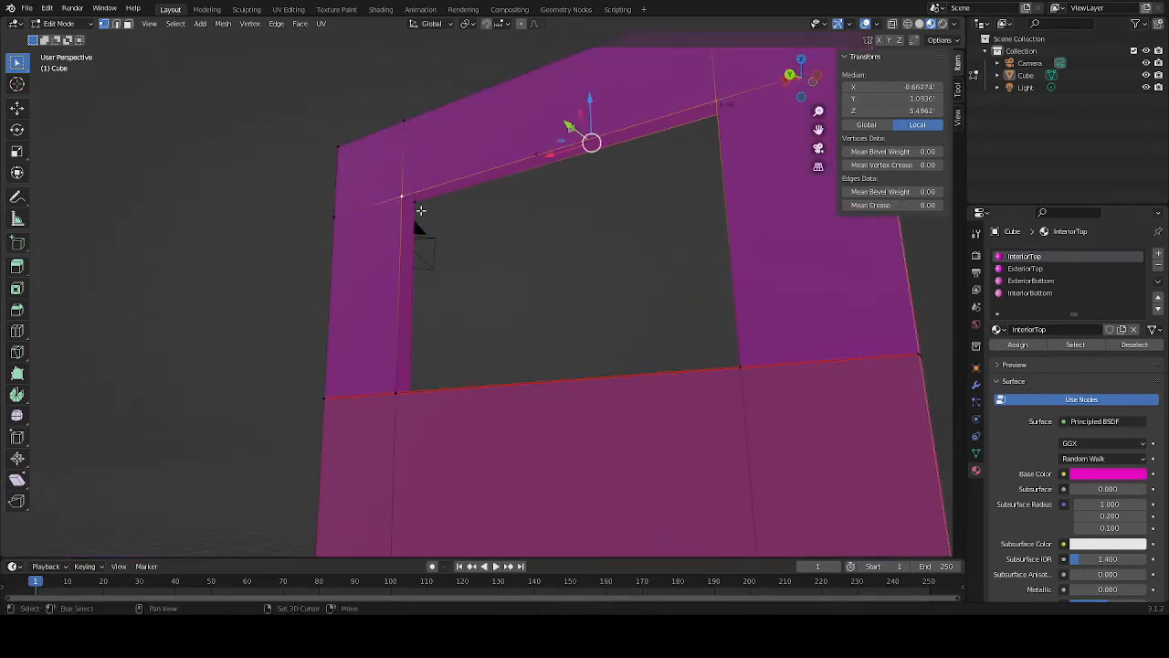
pyautogui.keyDown('shift'); pyautogui.click(418, 206); pyautogui.keyUp('shift')
pyautogui.moveTo(435, 262); pyautogui.dragTo(424, 187, button='middle')
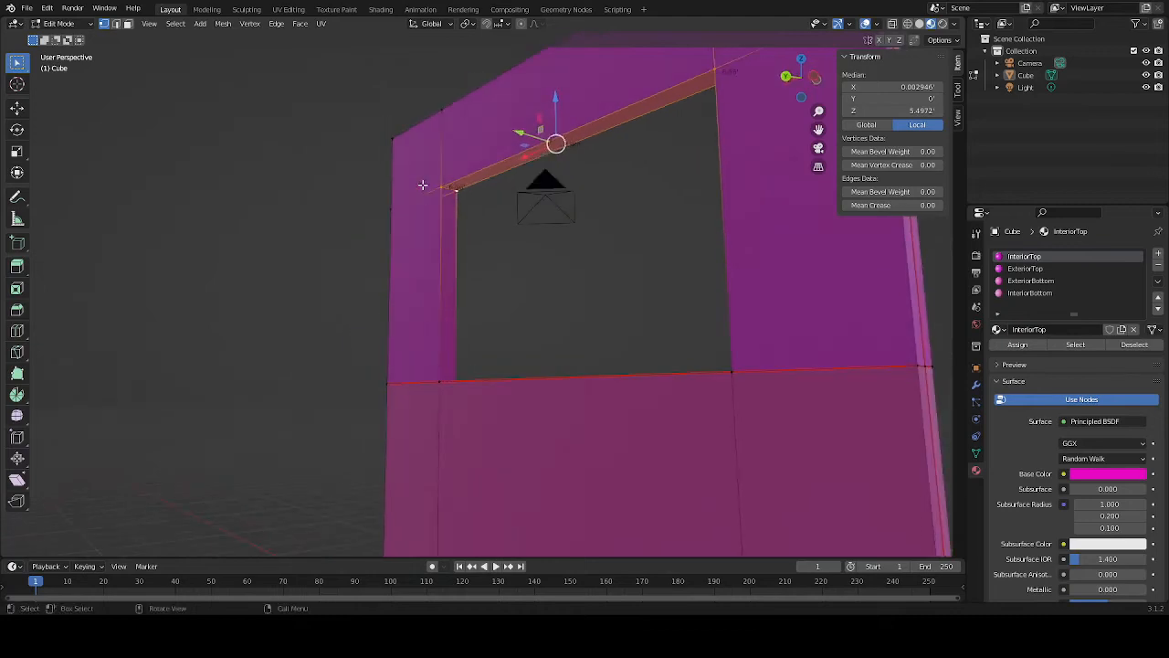
# Fill the remaining side of the window opening at X 2 feet with a face between its four corner vertices
pyautogui.click(426, 186)
pyautogui.keyDown('shift'); pyautogui.click(459, 198); pyautogui.keyUp('shift')
pyautogui.keyDown('shift'); pyautogui.click(430, 385); pyautogui.keyUp('shift')
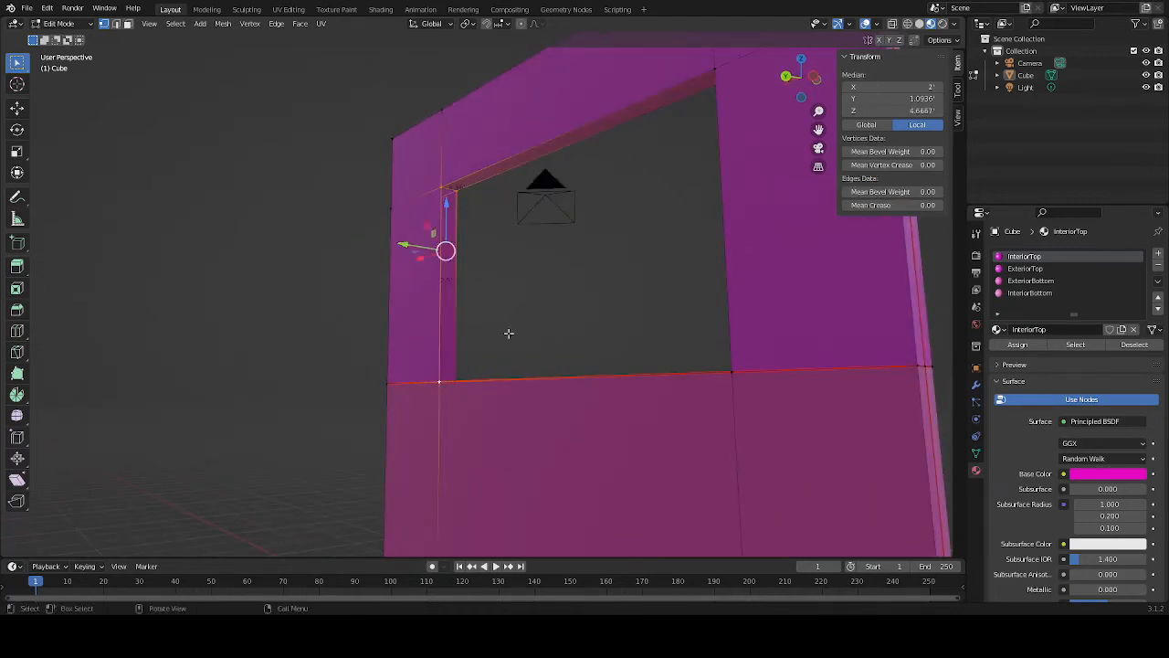
pyautogui.moveTo(508, 334); pyautogui.dragTo(527, 365, button='middle')
pyautogui.keyDown('shift'); pyautogui.click(491, 284); pyautogui.keyUp('shift')
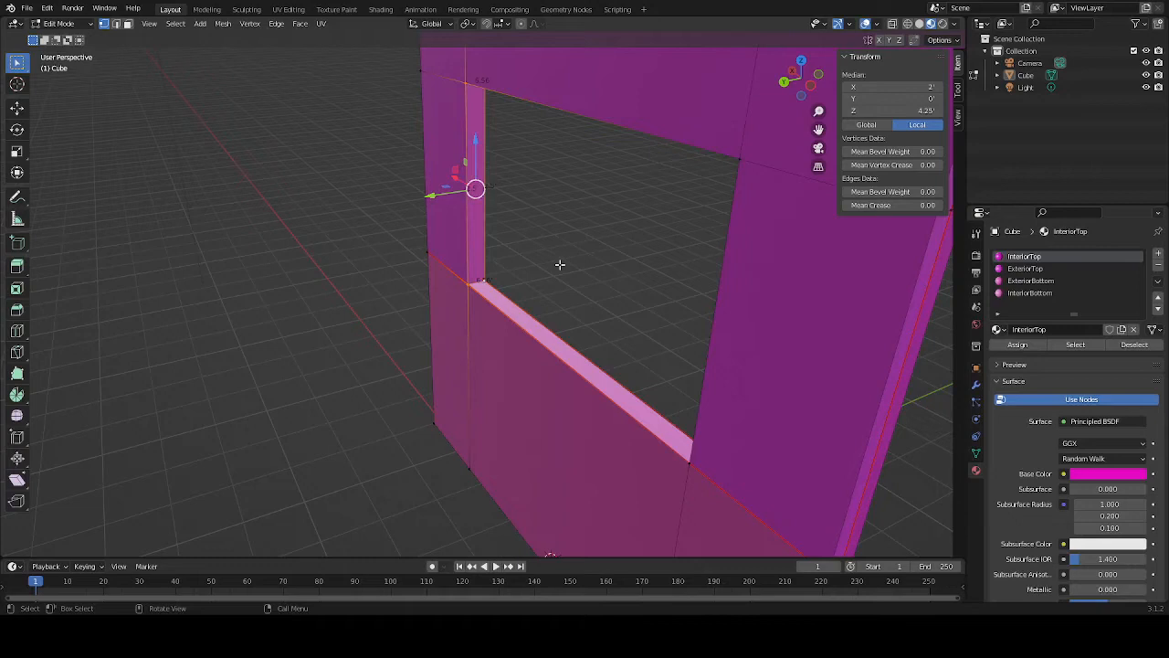
pyautogui.moveTo(559, 264); pyautogui.dragTo(465, 269, button='middle')
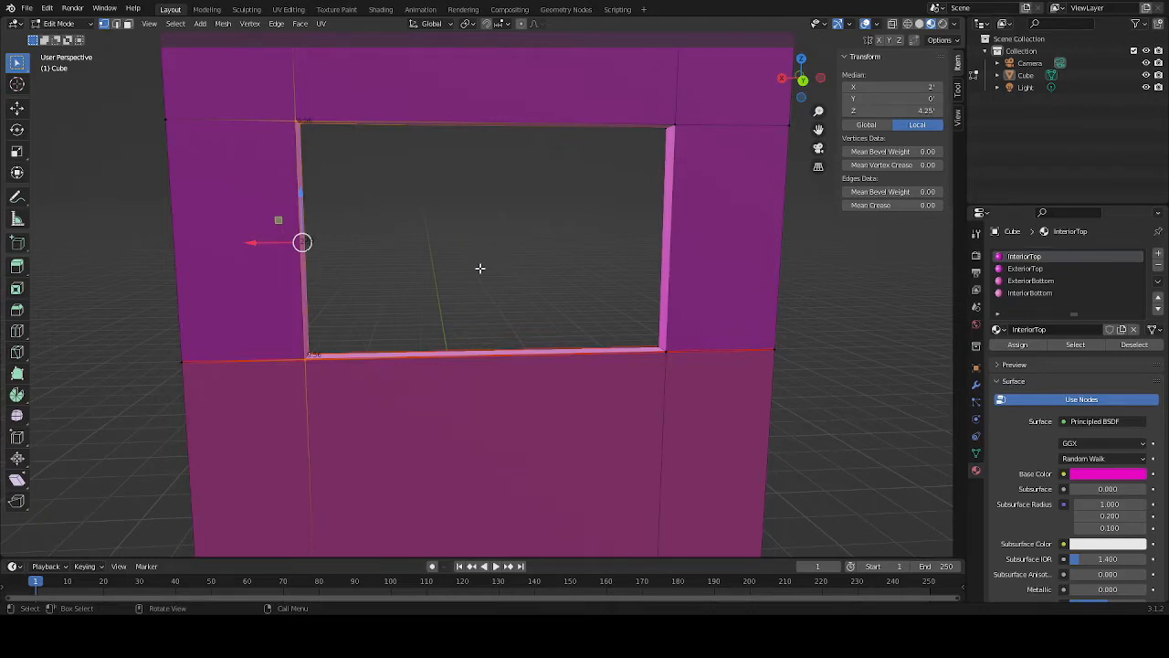
# Unwrap the entire wall mesh with Smart UV Project, using a 66° angle limit and a 0.020 island margin
pyautogui.scroll(-5, 514, 250)
pyautogui.moveTo(667, 250)
pyautogui.mouseDown(button='middle')
pyautogui.moveTo(649, 266)
pyautogui.moveTo(673, 266)
pyautogui.moveTo(659, 270)
pyautogui.mouseUp(button='middle')
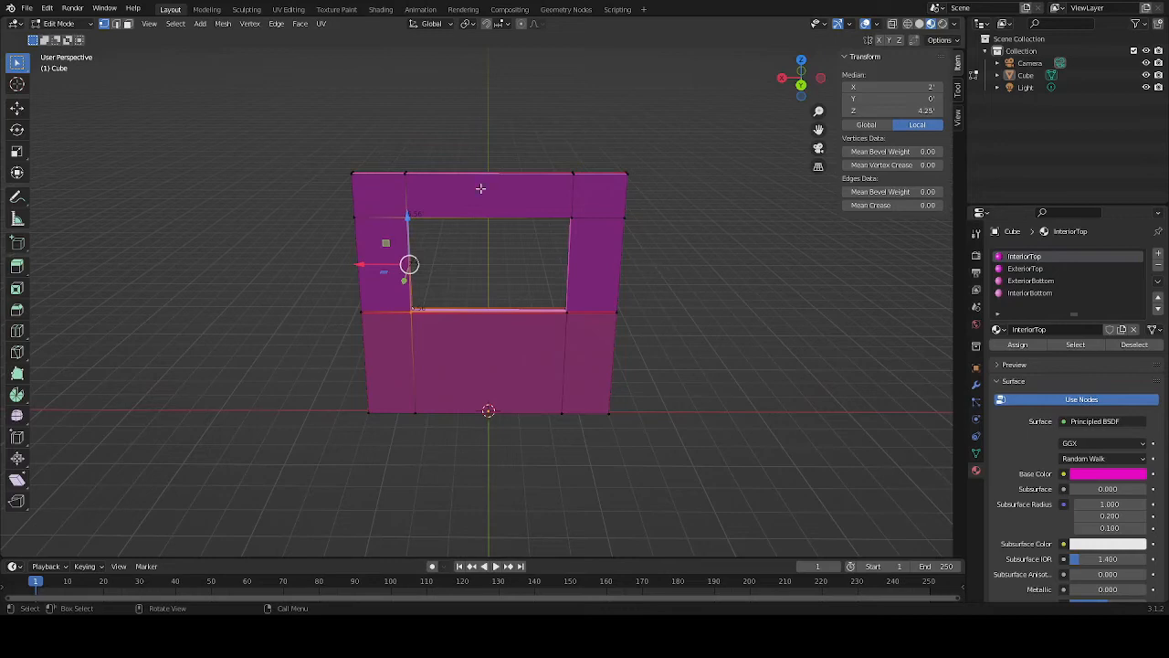
pyautogui.scroll(2, 660, 290)
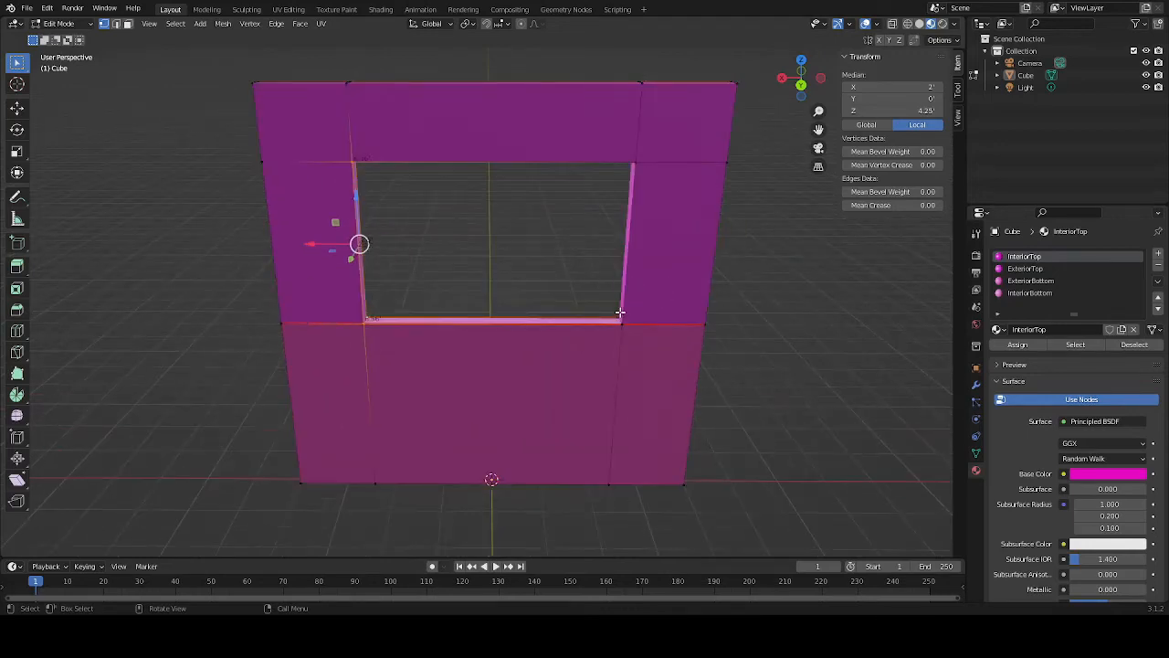
pyautogui.click(620, 312)
pyautogui.moveTo(504, 285); pyautogui.dragTo(467, 247, button='middle')
pyautogui.press('2')
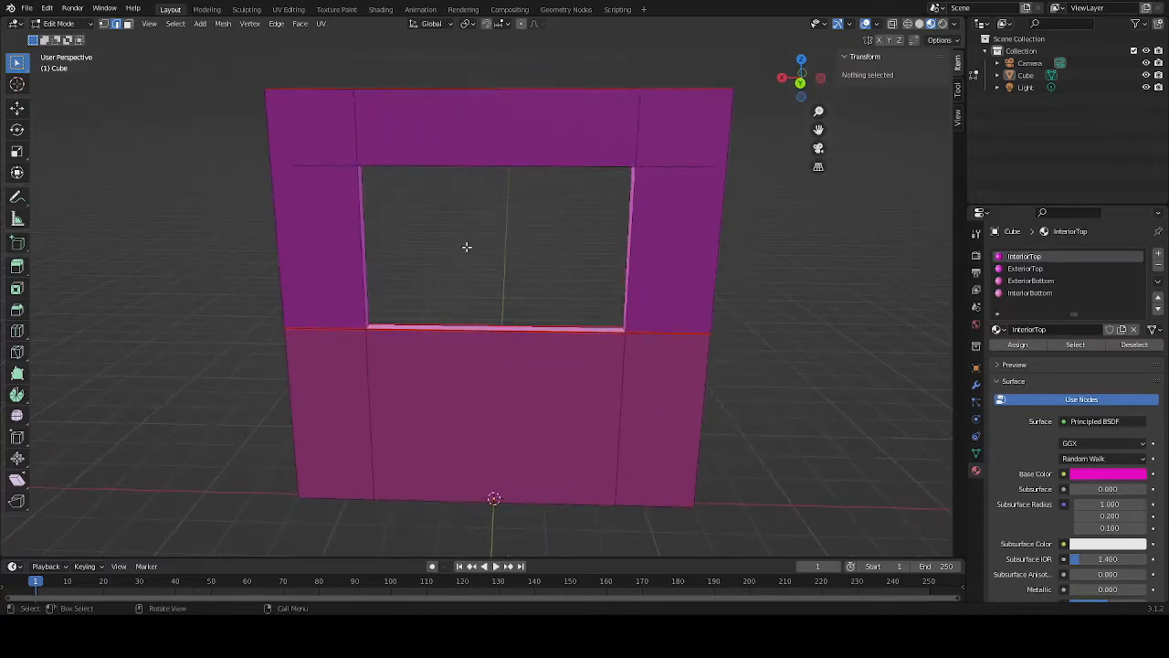
pyautogui.press('a')
pyautogui.press('u')
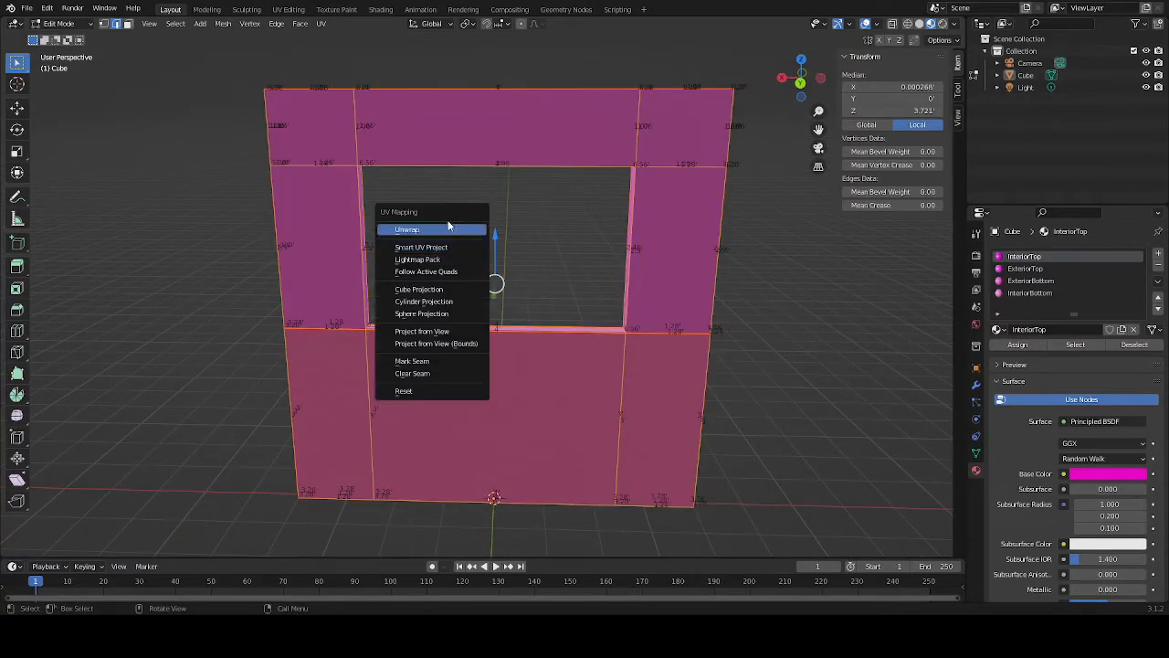
pyautogui.click(431, 251)
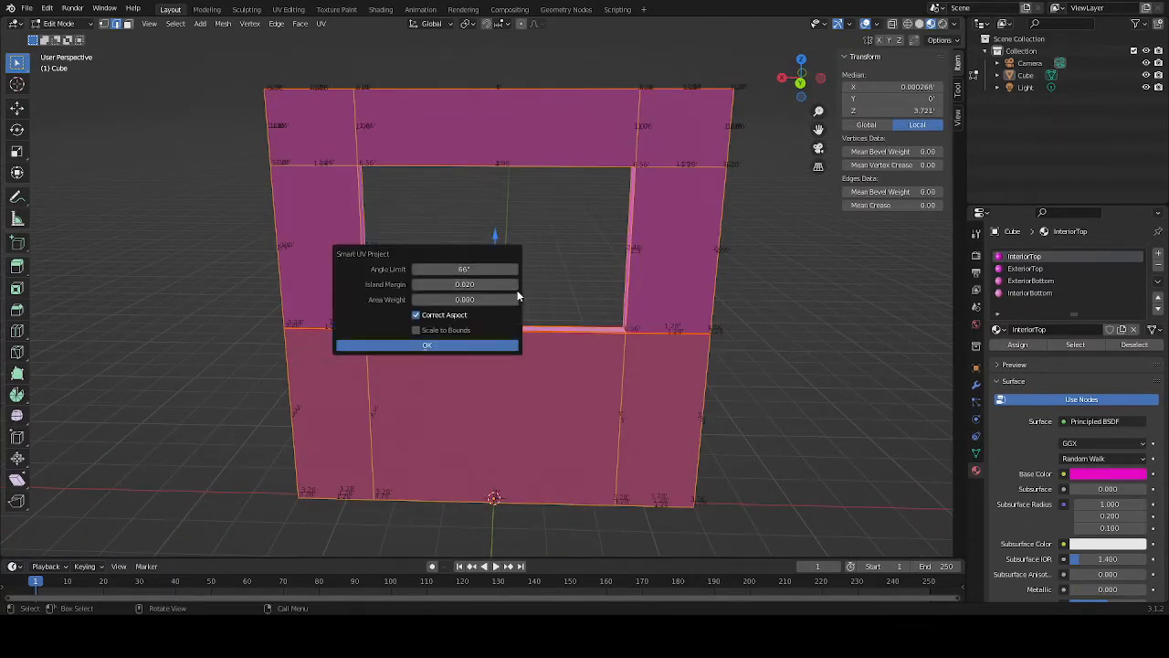
pyautogui.click(423, 345)
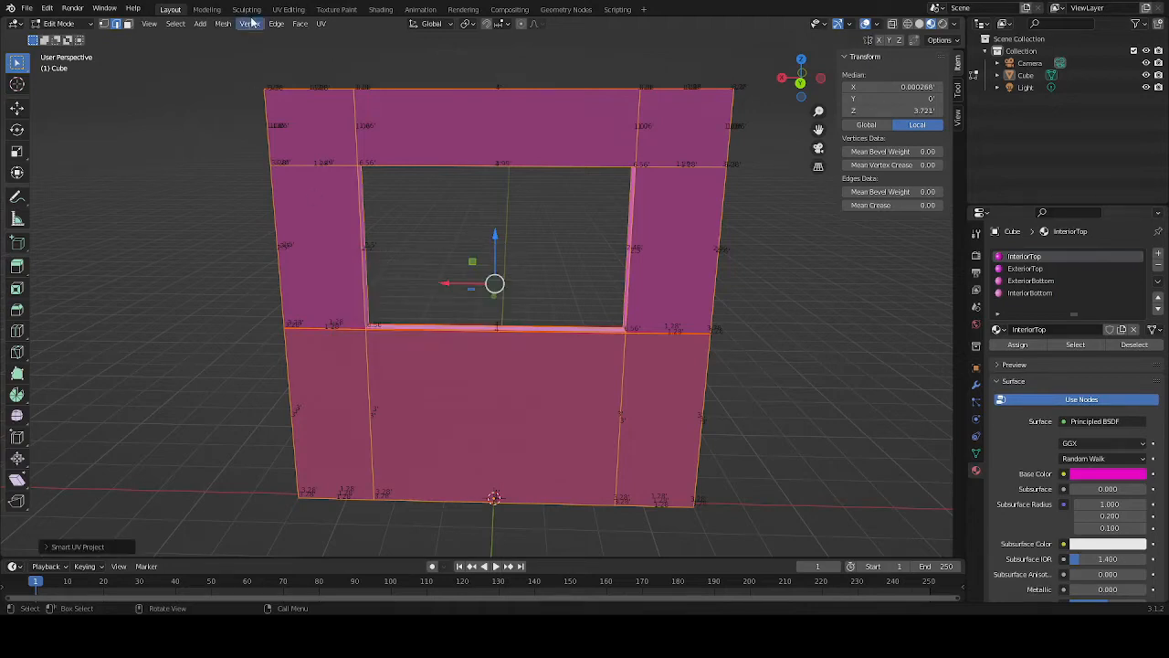
# Check the wall's UV layout in the UV editor, and inspect the inner faces of the window opening in the model
pyautogui.click(288, 10)
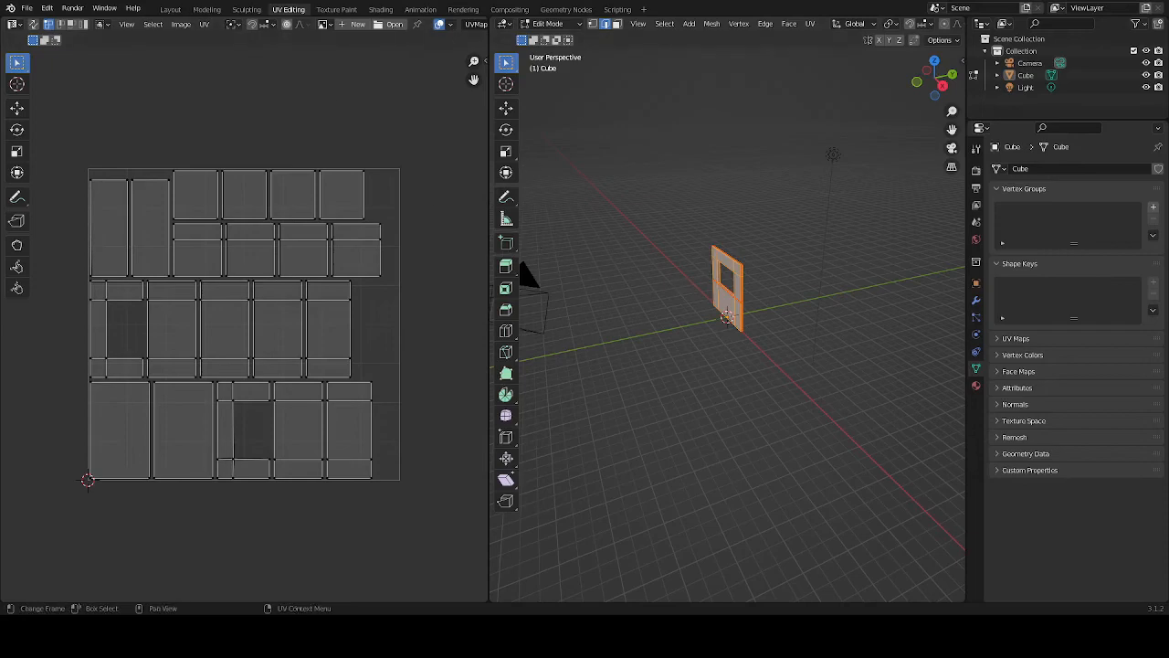
pyautogui.click(171, 10)
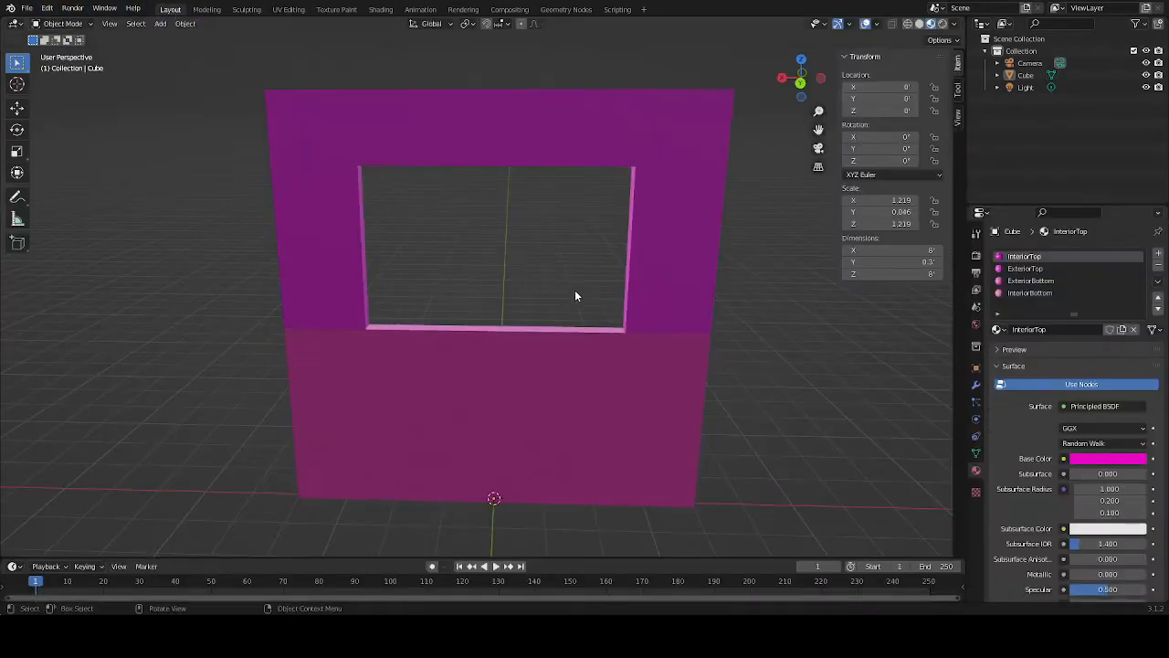
pyautogui.moveTo(464, 230); pyautogui.dragTo(495, 270, button='middle')
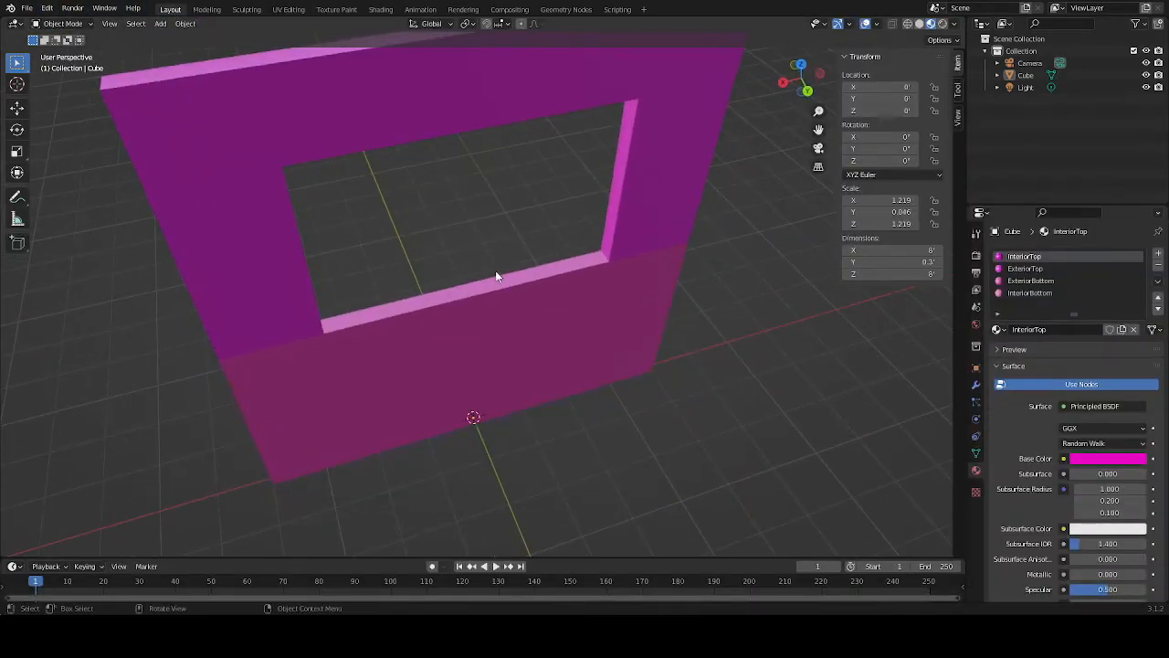
pyautogui.press('Tab')
pyautogui.moveTo(403, 259); pyautogui.dragTo(475, 263, button='middle')
pyautogui.keyDown('ctrl'); pyautogui.moveTo(475, 263); pyautogui.dragTo(475, 240, button='middle'); pyautogui.keyUp('ctrl')
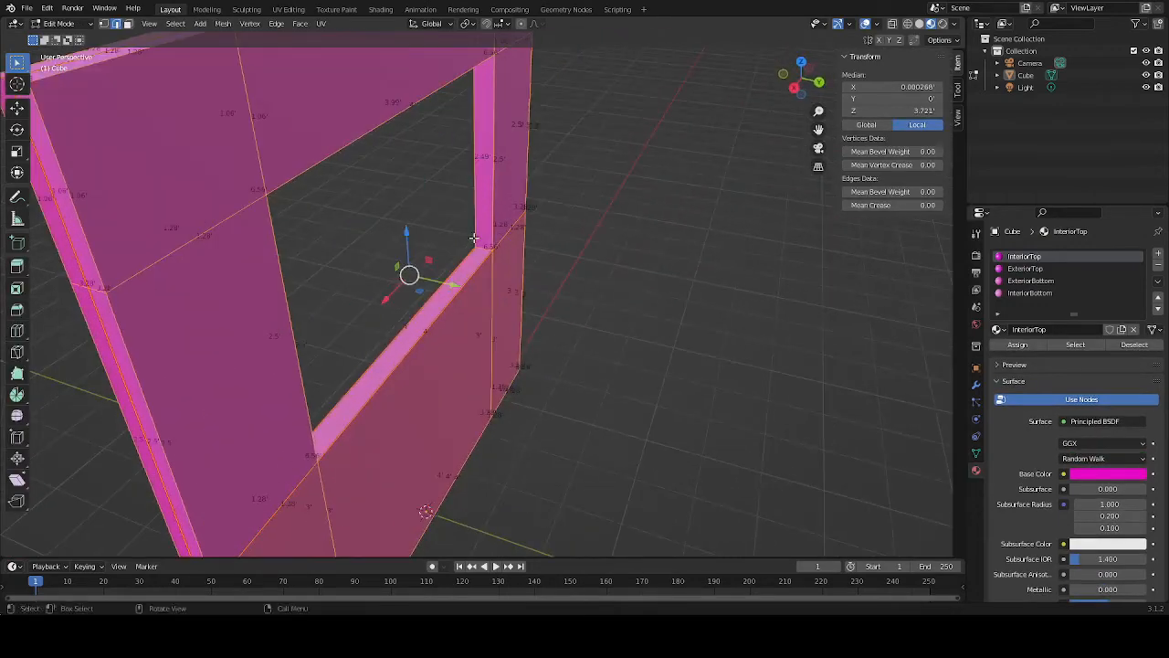
# Add a centered loop cut around the inner faces of the window opening and mark the loop as a seam
pyautogui.hotkey('ctrl', 'r')
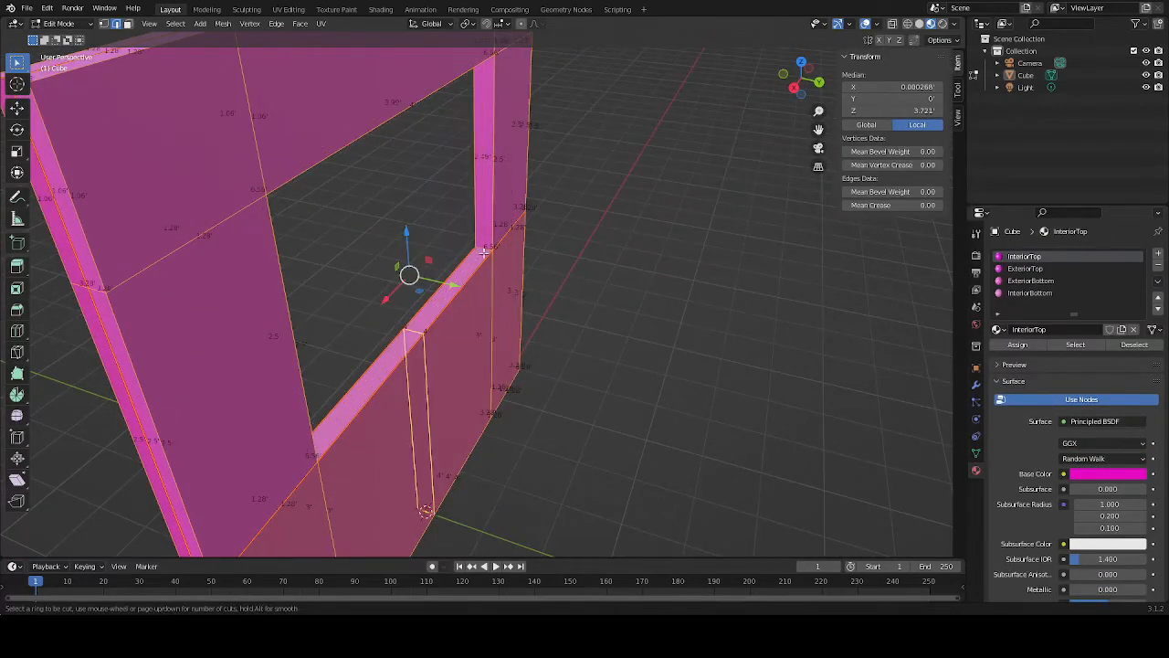
pyautogui.click(482, 252)
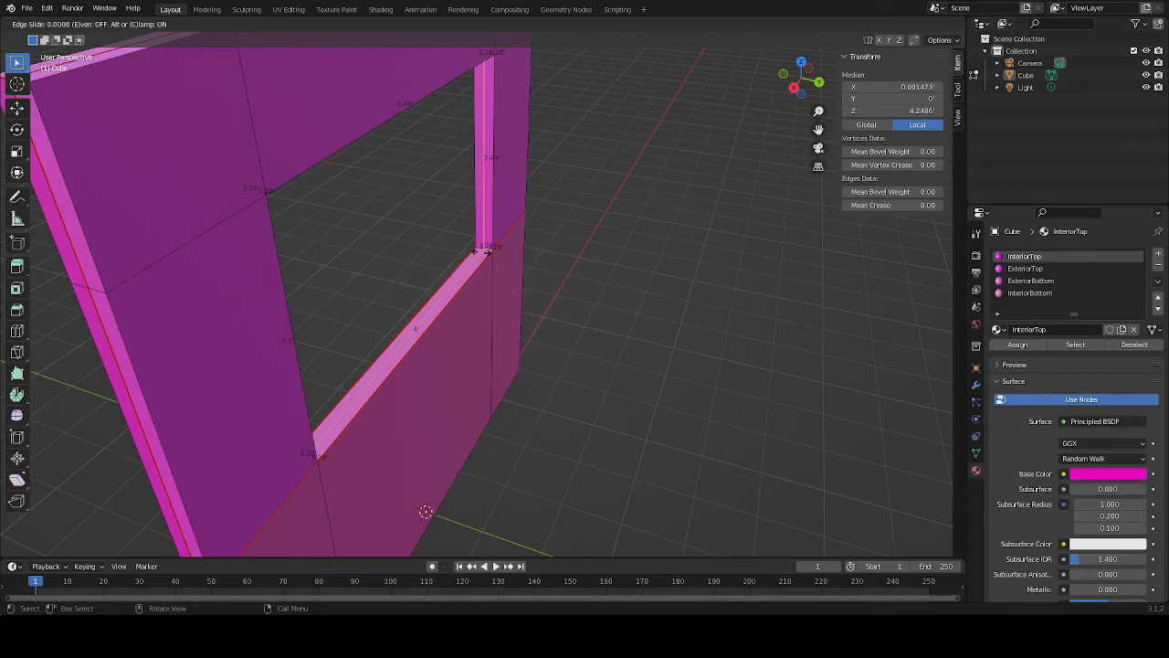
pyautogui.click(481, 251)
pyautogui.hotkey('ctrl', 'e')
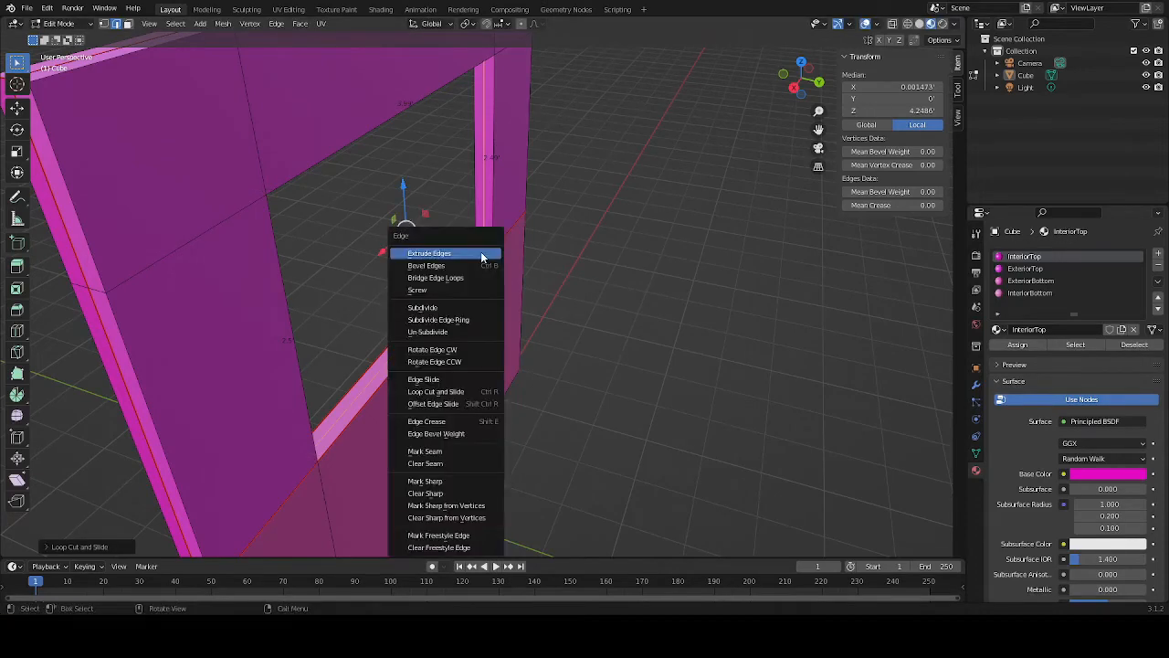
pyautogui.press('m')
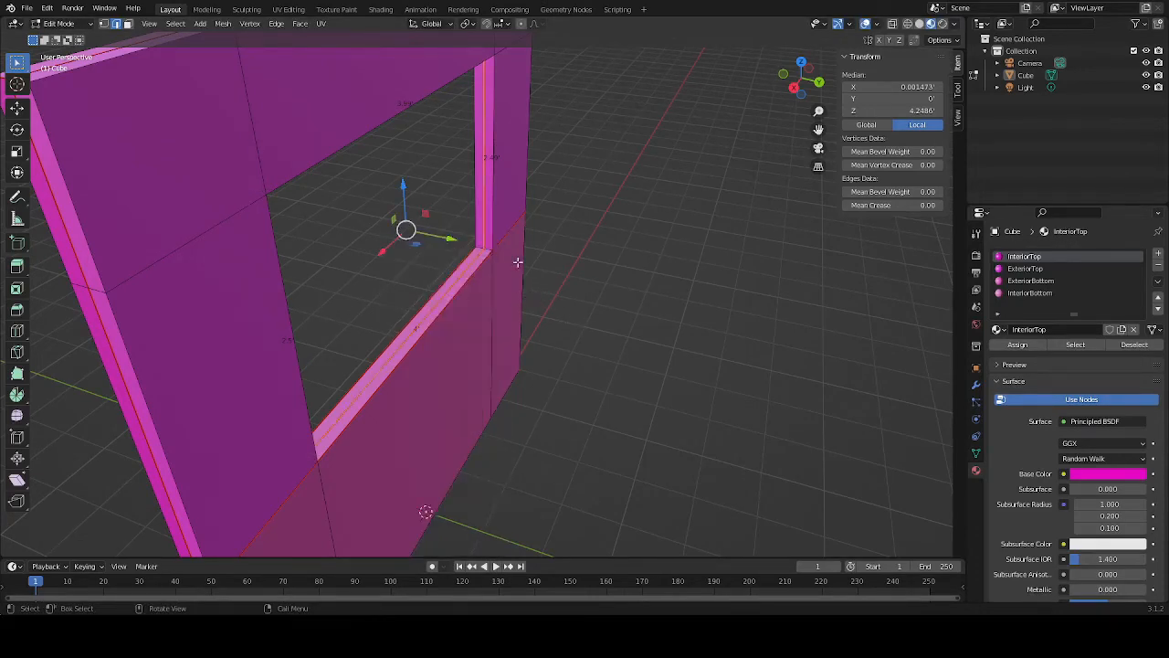
# Select the short depth edges at all four inner corners of the window opening and mark them as seams
pyautogui.click(485, 250)
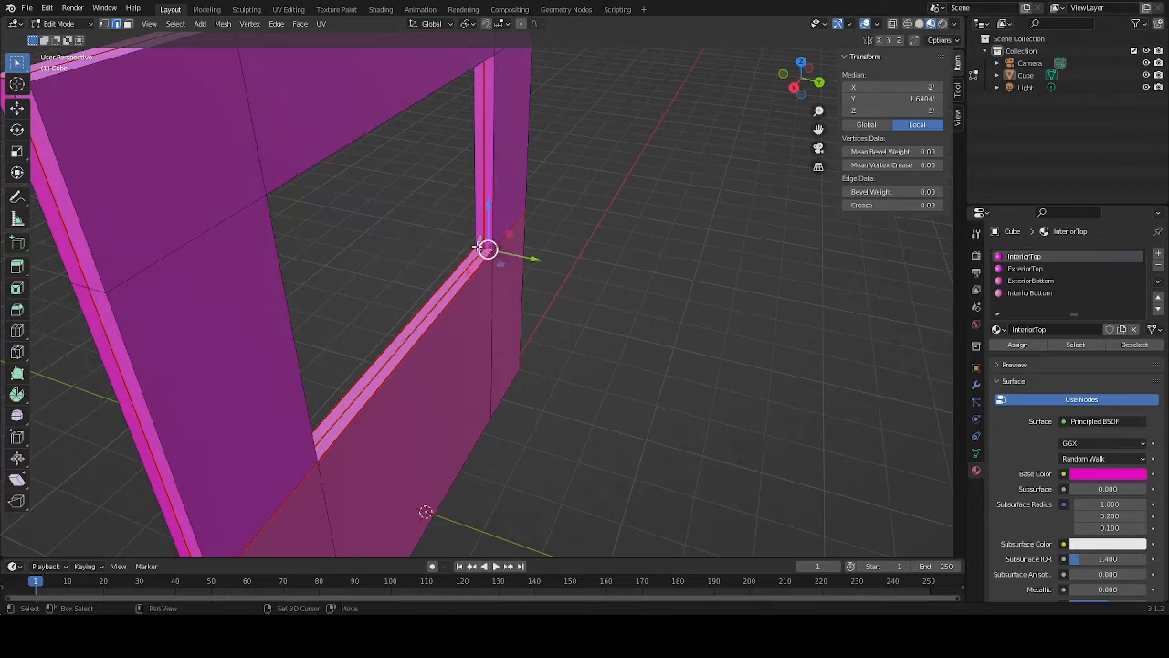
pyautogui.keyDown('shift'); pyautogui.click(479, 252); pyautogui.keyUp('shift')
pyautogui.moveTo(415, 272); pyautogui.dragTo(420, 173, button='middle')
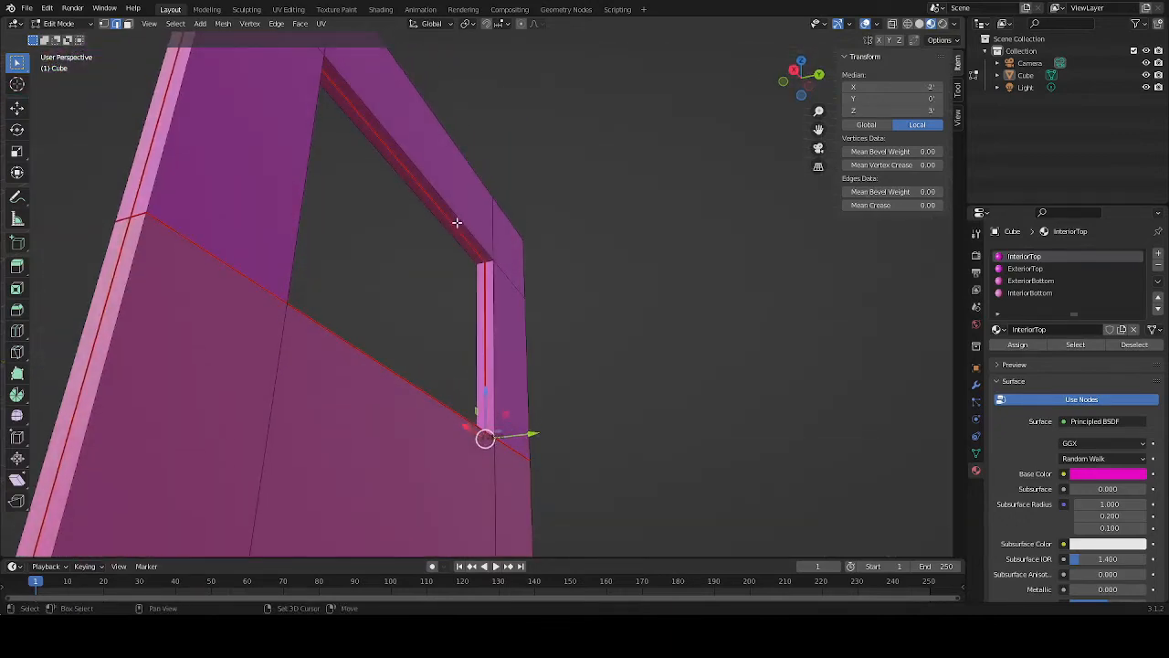
pyautogui.keyDown('shift'); pyautogui.click(489, 262); pyautogui.keyUp('shift')
pyautogui.keyDown('shift'); pyautogui.click(477, 261); pyautogui.keyUp('shift')
pyautogui.moveTo(476, 262); pyautogui.dragTo(286, 272, button='middle')
pyautogui.keyDown('shift'); pyautogui.click(407, 248); pyautogui.keyUp('shift')
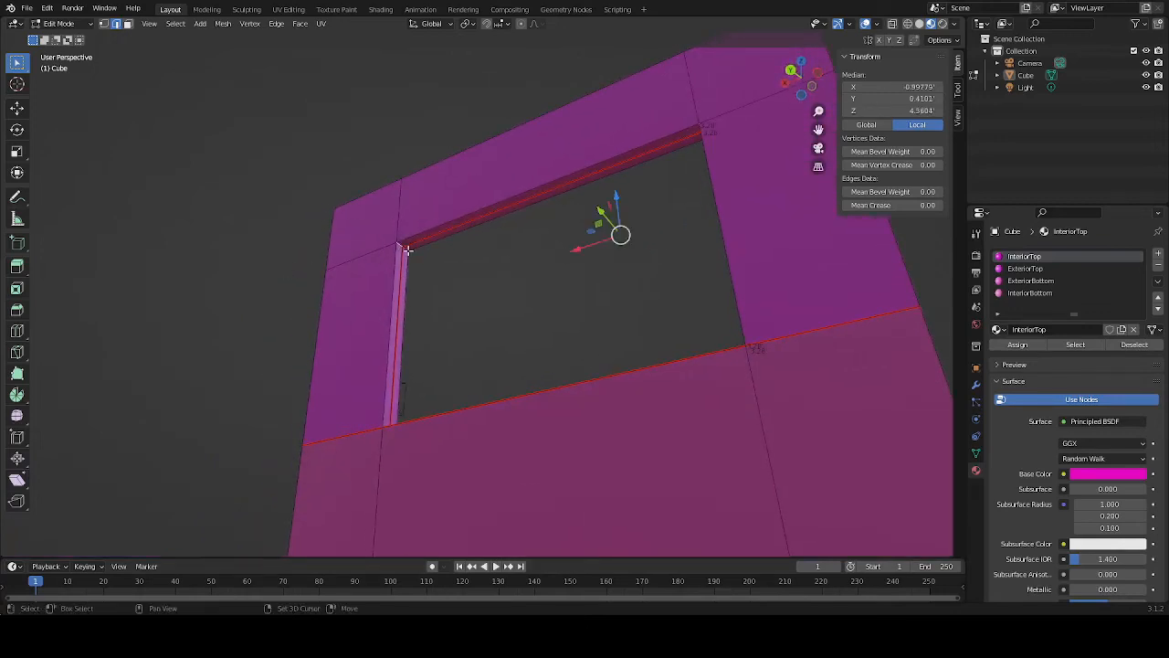
pyautogui.keyDown('shift'); pyautogui.click(403, 249); pyautogui.keyUp('shift')
pyautogui.moveTo(403, 249); pyautogui.dragTo(506, 264, button='middle')
pyautogui.keyDown('shift'); pyautogui.click(473, 289); pyautogui.keyUp('shift')
pyautogui.keyDown('shift'); pyautogui.click(484, 287); pyautogui.keyUp('shift')
pyautogui.hotkey('ctrl', 'e')
pyautogui.press('m')
# Unwrap the whole wall again with Smart UV Project, keeping the 66° angle limit and 0.020 island margin
pyautogui.hotkey('alt', 'a')
pyautogui.press('a')
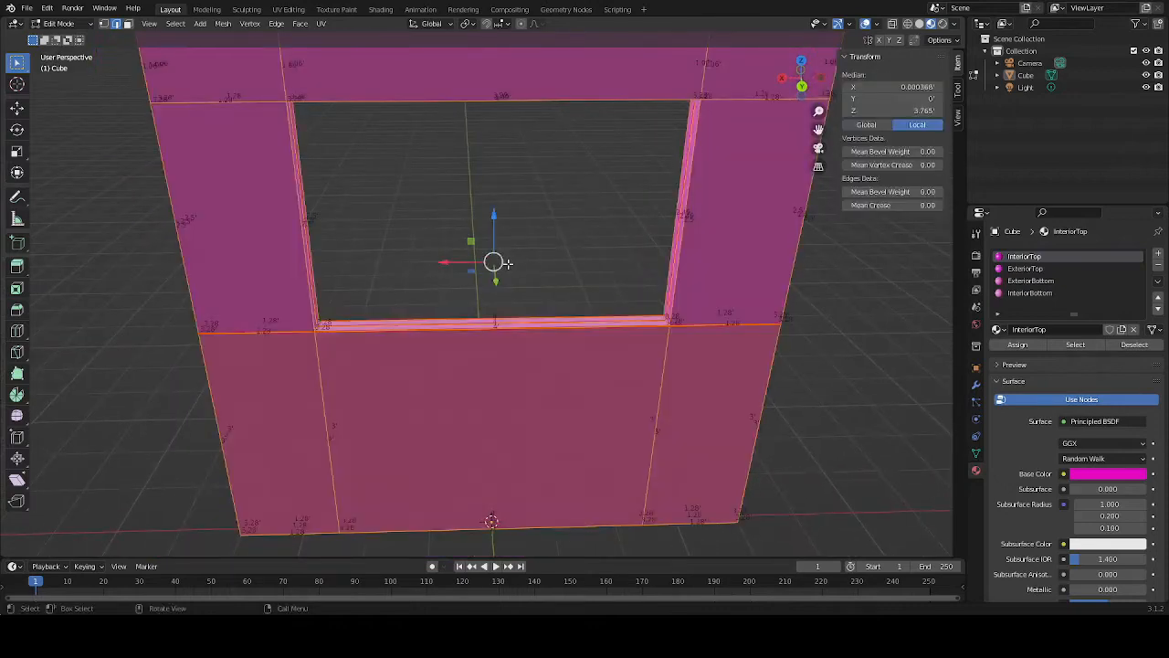
pyautogui.press('u')
pyautogui.click(507, 265)
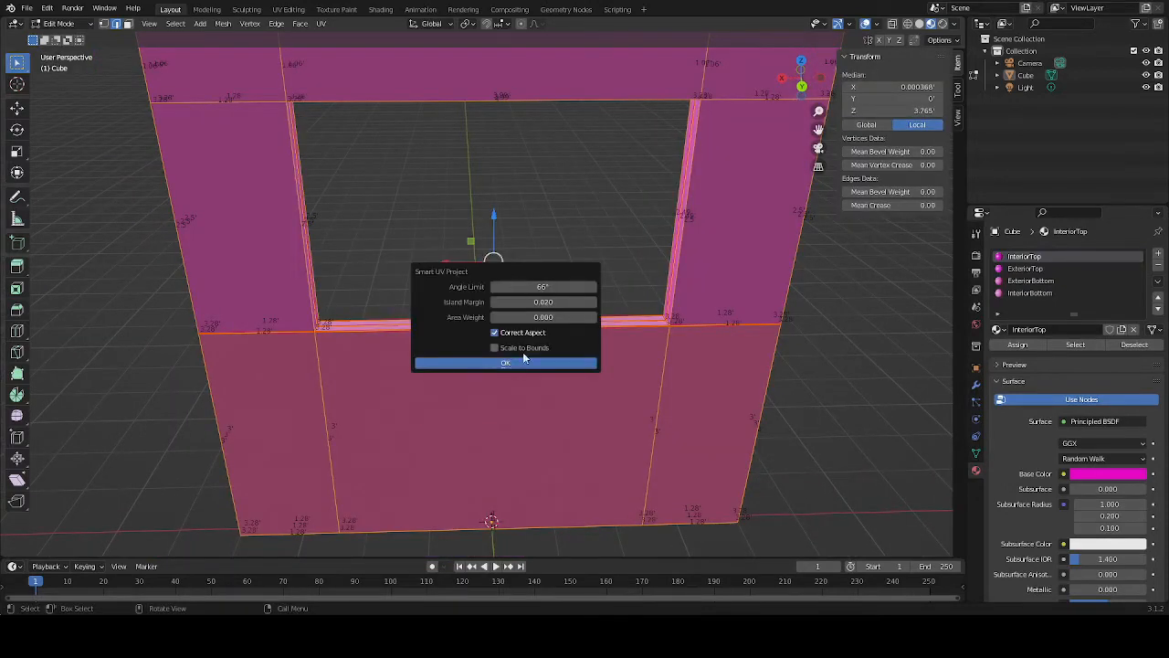
pyautogui.click(523, 364)
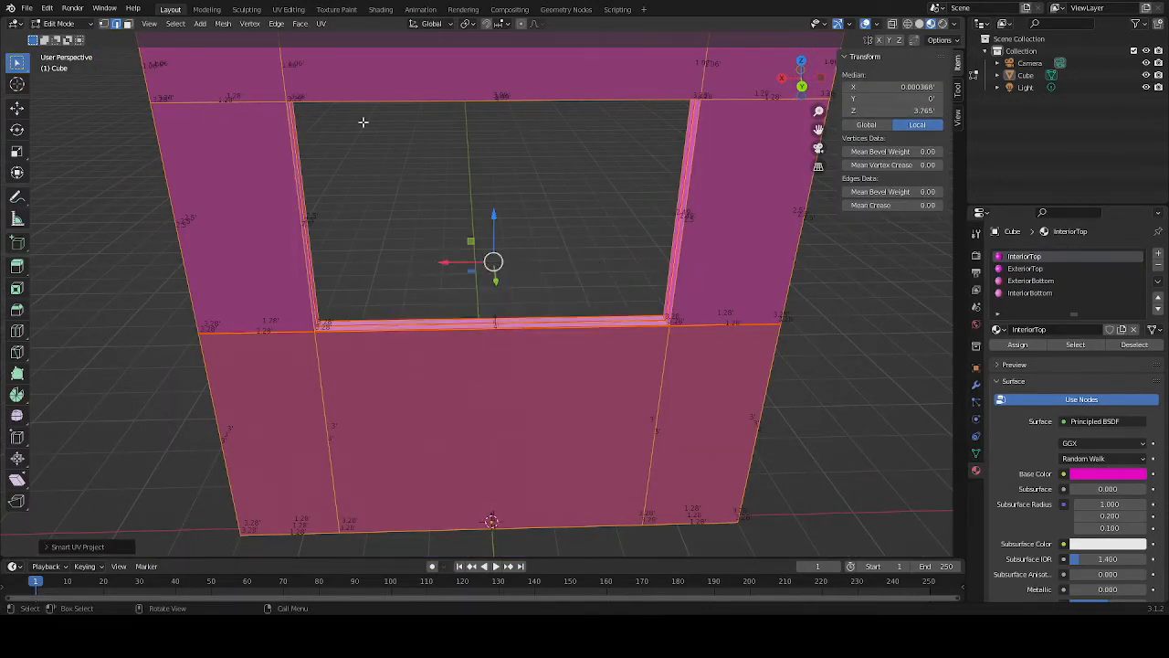
# Check the new UV islands in the UV editor, and examine the split inner faces around the window opening
pyautogui.click(291, 10)
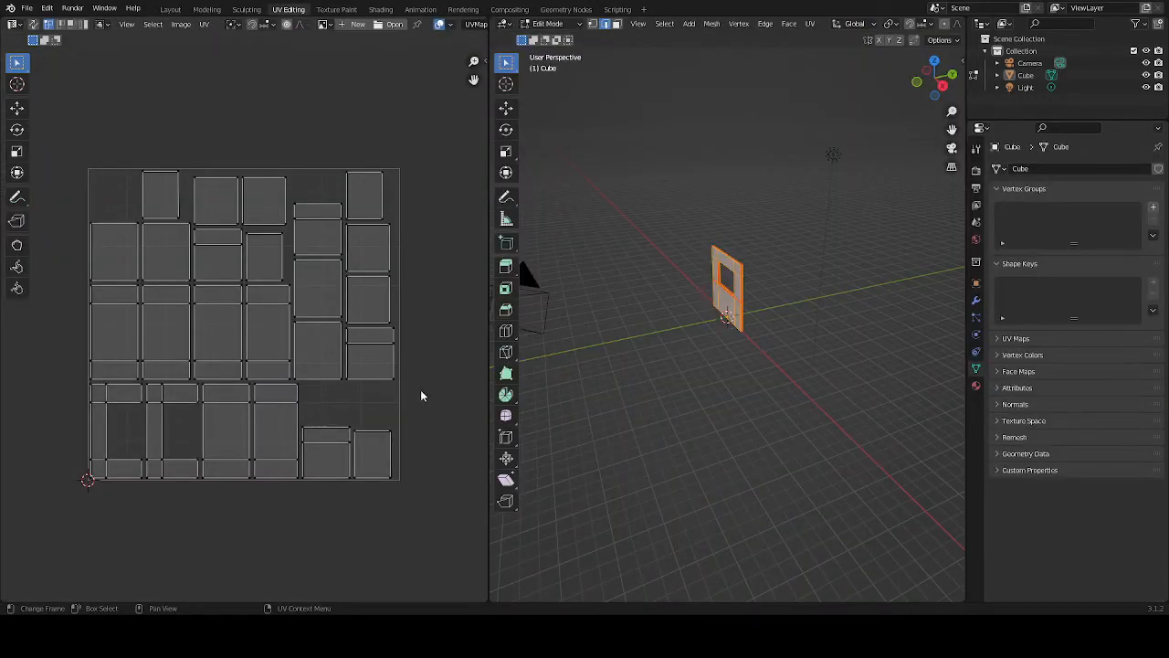
pyautogui.moveTo(587, 365); pyautogui.dragTo(665, 371, button='middle')
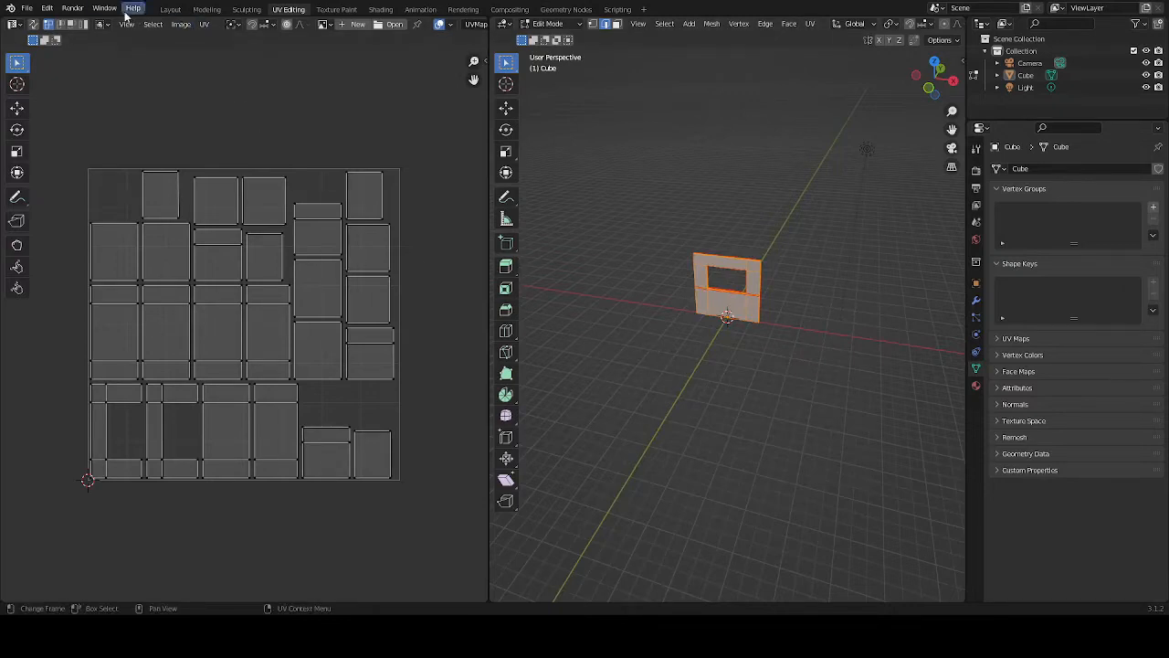
pyautogui.click(170, 9)
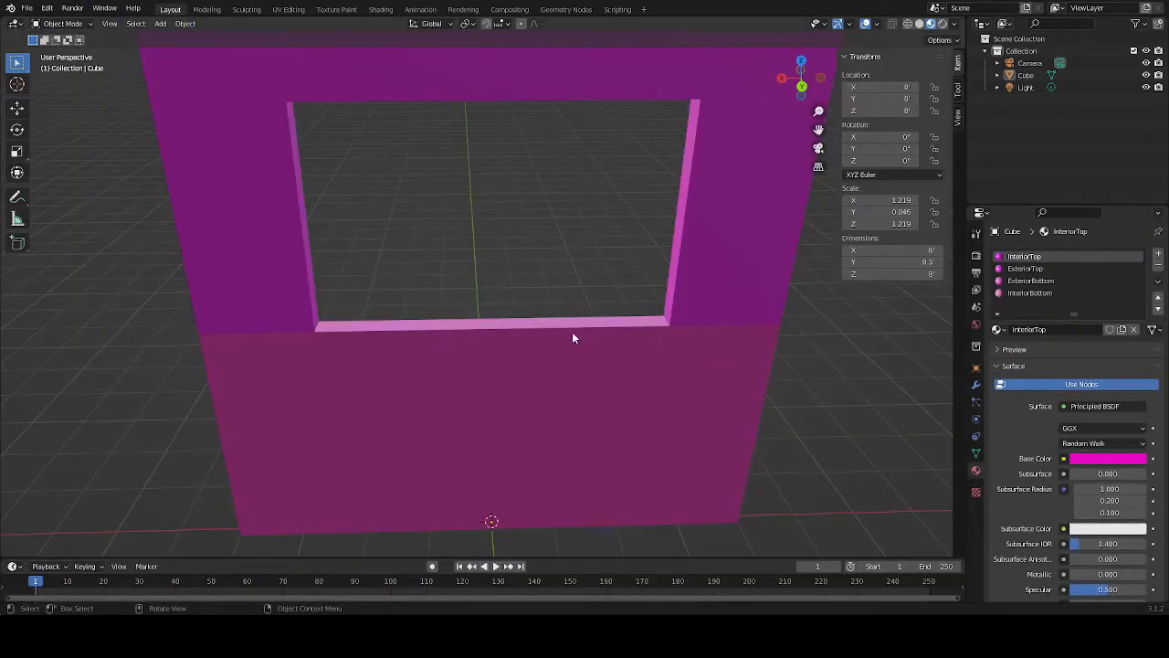
pyautogui.moveTo(573, 338); pyautogui.dragTo(509, 219, button='middle')
pyautogui.press('Tab')
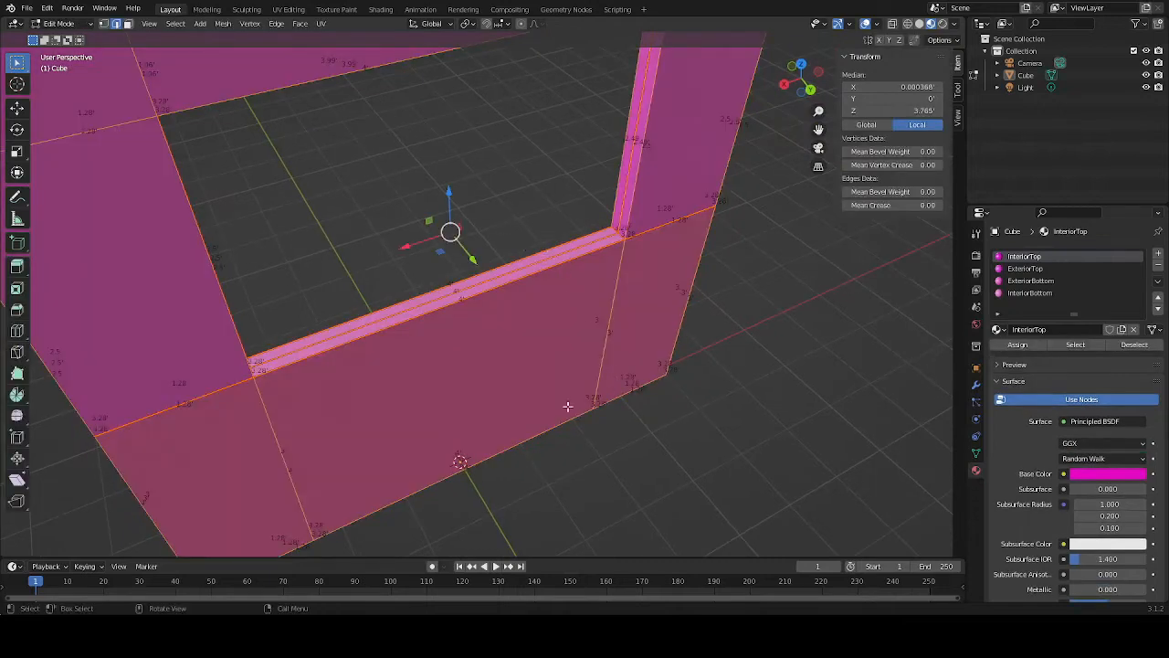
pyautogui.moveTo(550, 347); pyautogui.dragTo(485, 255, button='middle')
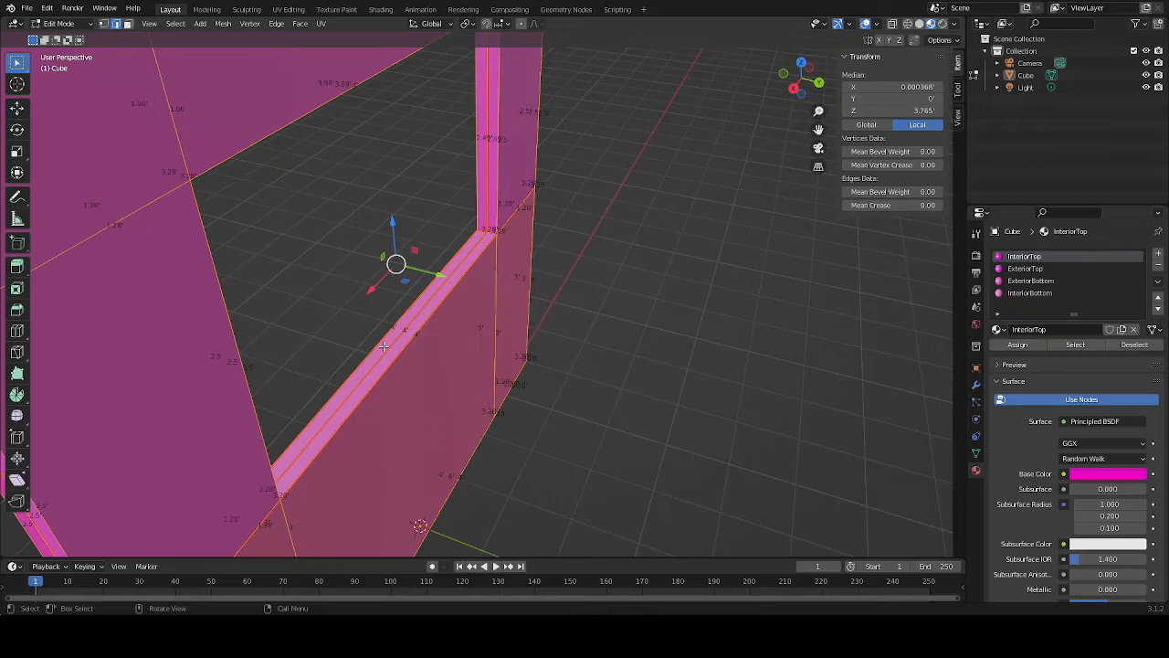
pyautogui.moveTo(323, 327); pyautogui.dragTo(452, 270, button='middle')
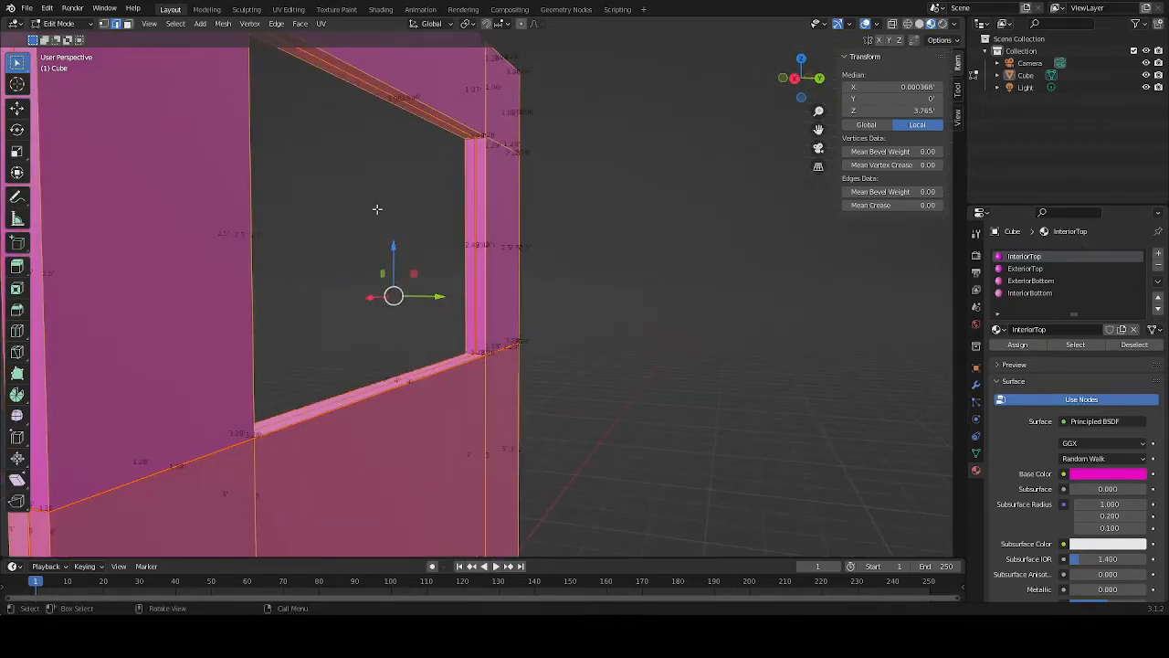
pyautogui.moveTo(377, 209); pyautogui.dragTo(326, 175, button='middle')
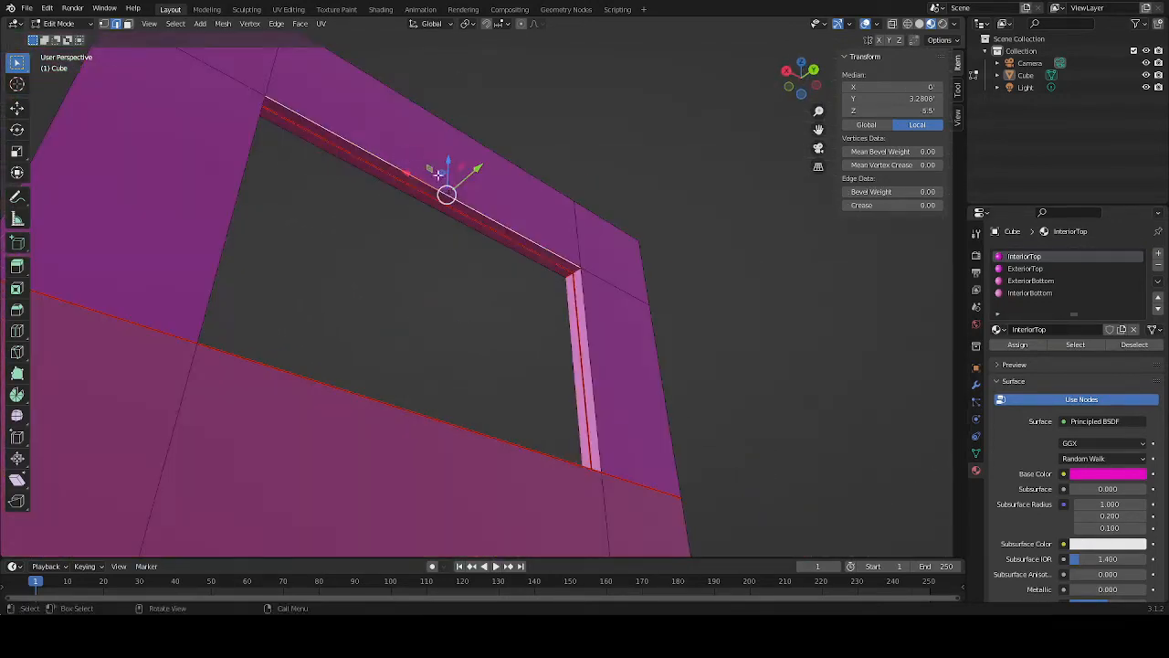
pyautogui.moveTo(735, 277); pyautogui.dragTo(725, 331, button='middle')
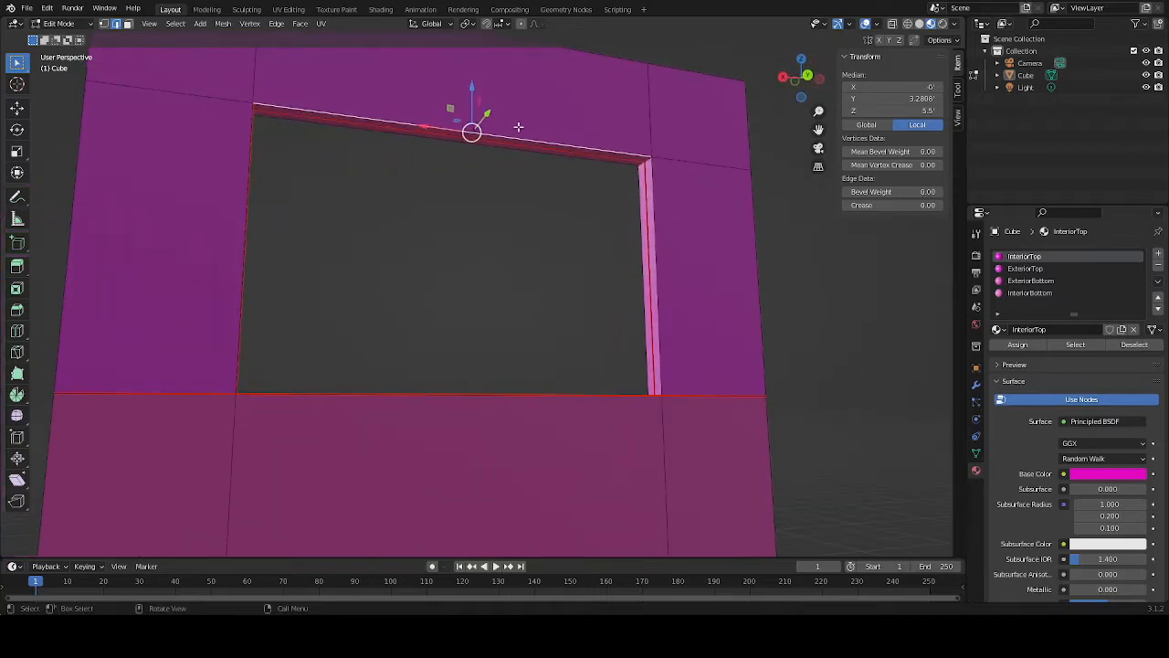
# Assign the ExteriorTop material to the exterior half of the window opening's head and side faces
pyautogui.press('3')
pyautogui.click(526, 109)
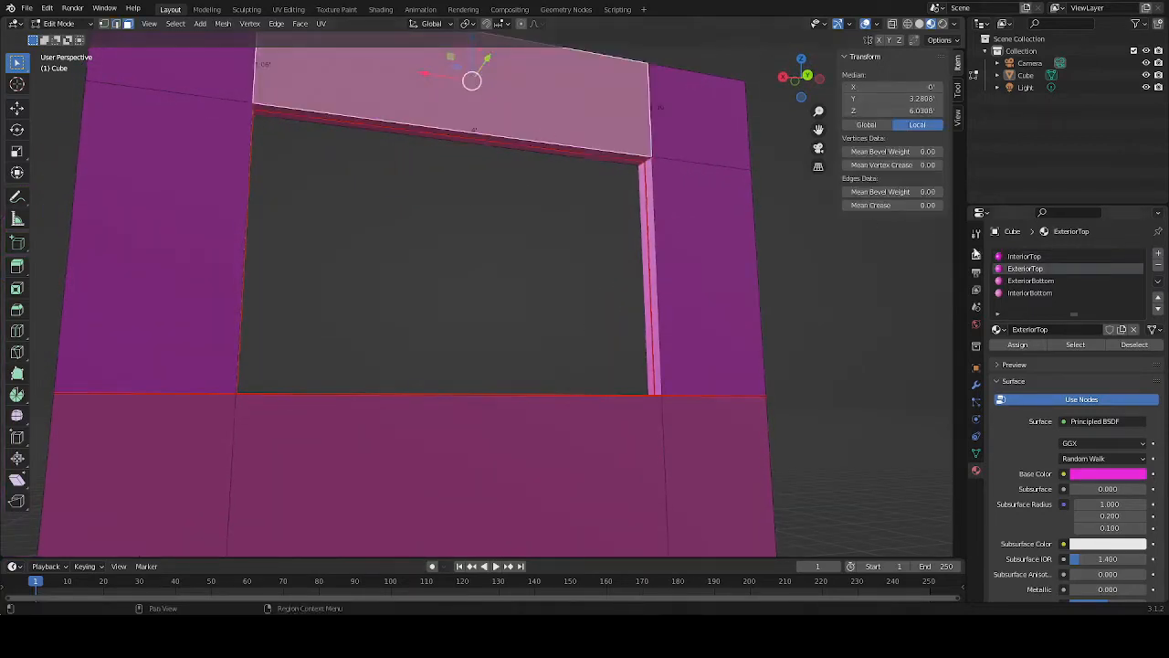
pyautogui.click(1065, 268)
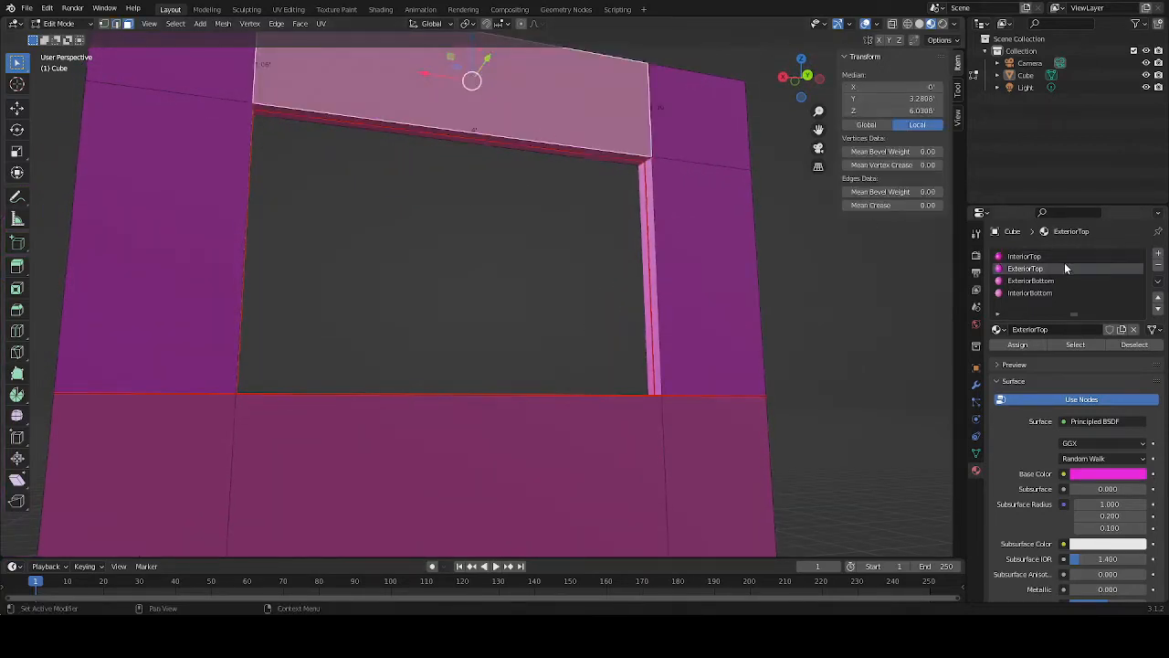
pyautogui.click(591, 151)
pyautogui.keyDown('shift'); pyautogui.click(652, 202); pyautogui.keyUp('shift')
pyautogui.moveTo(652, 204); pyautogui.dragTo(452, 279, button='middle')
pyautogui.keyDown('shift'); pyautogui.click(481, 241); pyautogui.keyUp('shift')
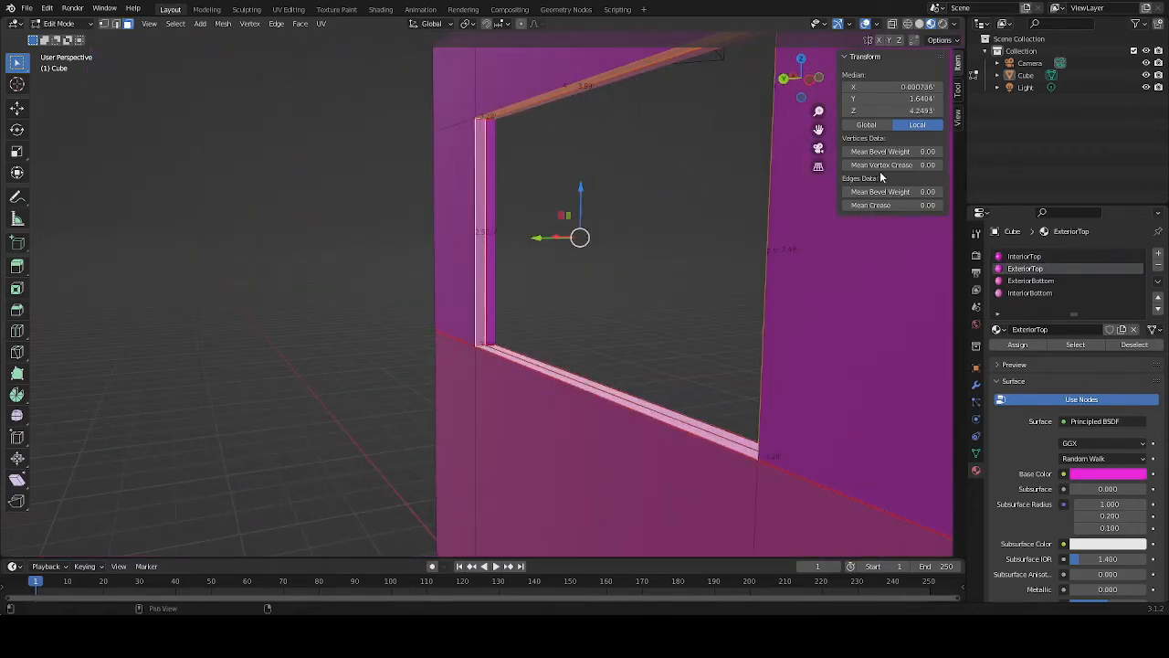
pyautogui.click(1025, 347)
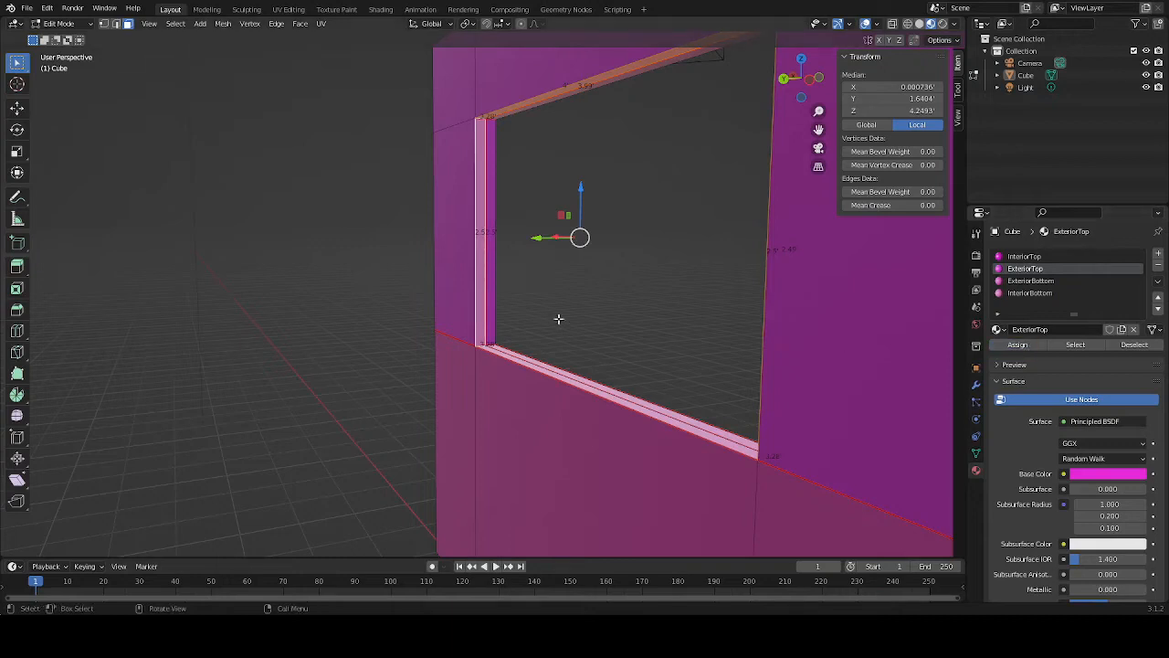
# Check the material on the exterior wall below the window and assign ExteriorBottom to the exterior half of the sill
pyautogui.moveTo(558, 319); pyautogui.dragTo(556, 417, button='middle')
pyautogui.keyDown('shift'); pyautogui.click(557, 417); pyautogui.keyUp('shift')
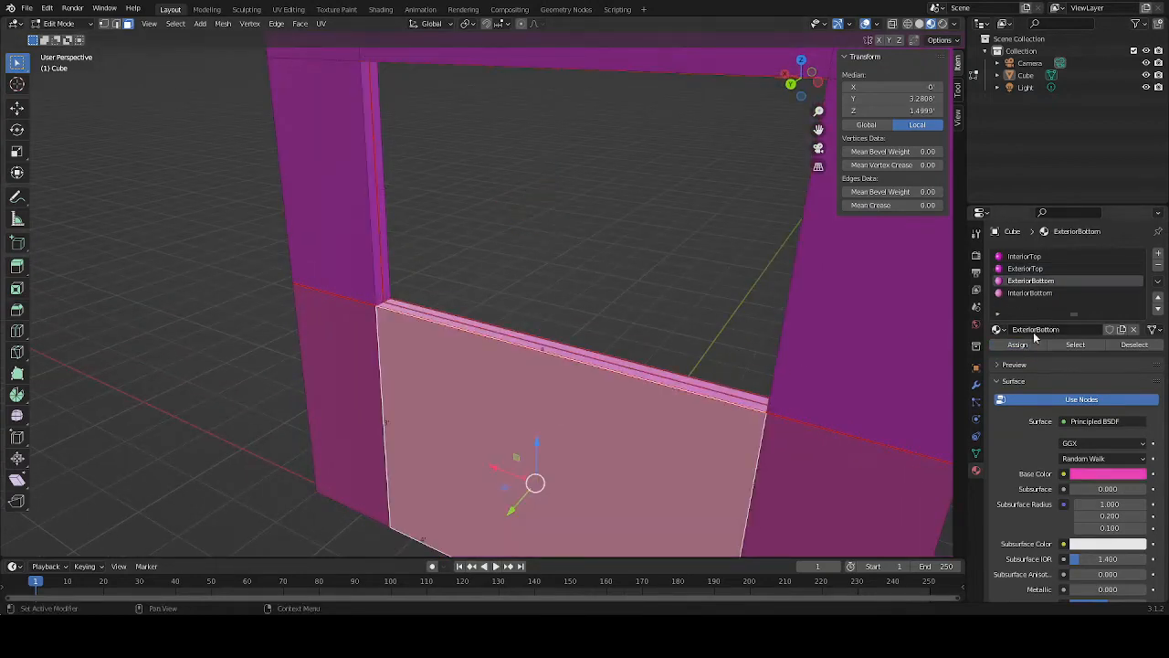
pyautogui.hotkey('ctrl', 'z')
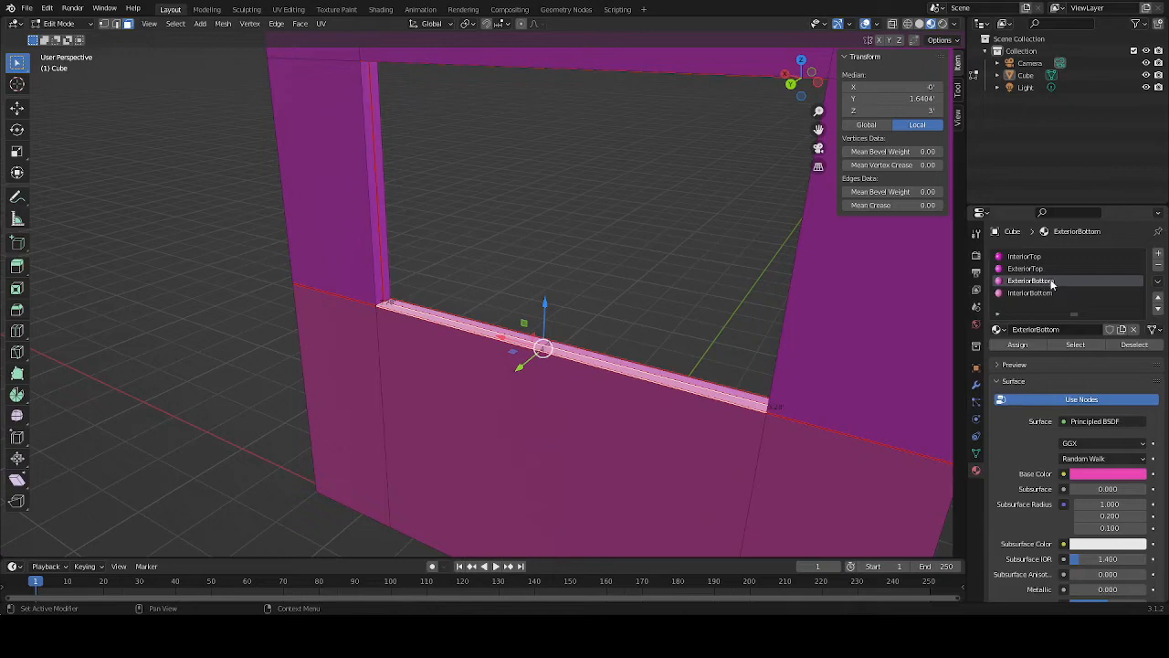
pyautogui.moveTo(722, 292); pyautogui.dragTo(570, 308, button='middle')
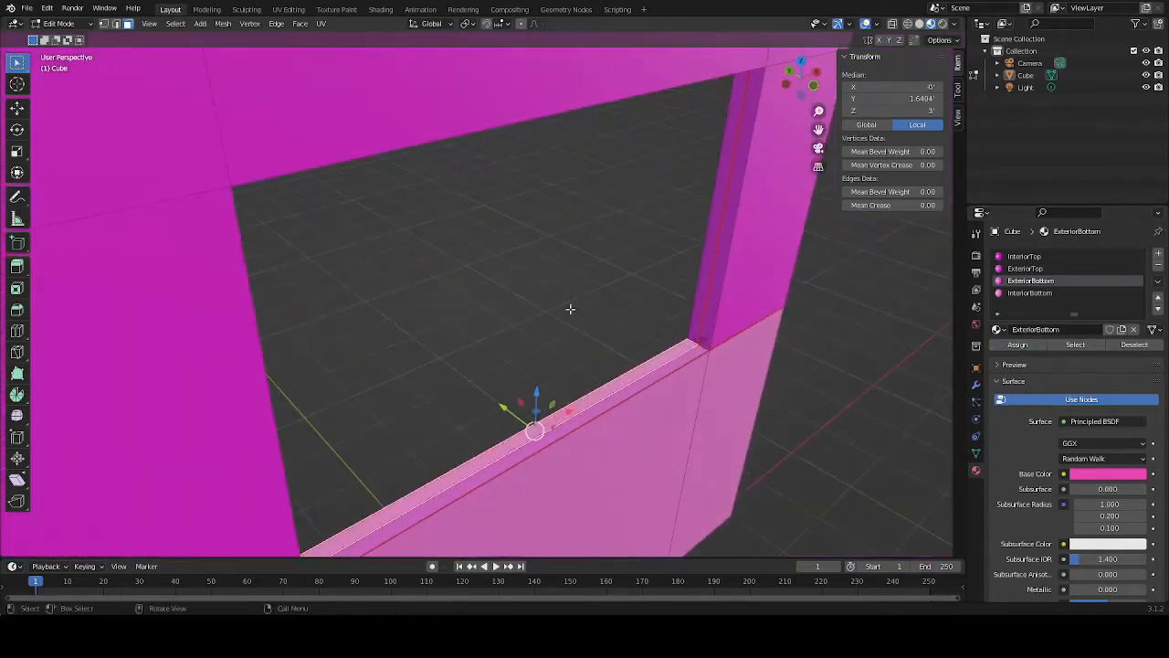
# Check the material of the interior wall below the window and assign InteriorBottom to the interior half of the sill
pyautogui.click(599, 416)
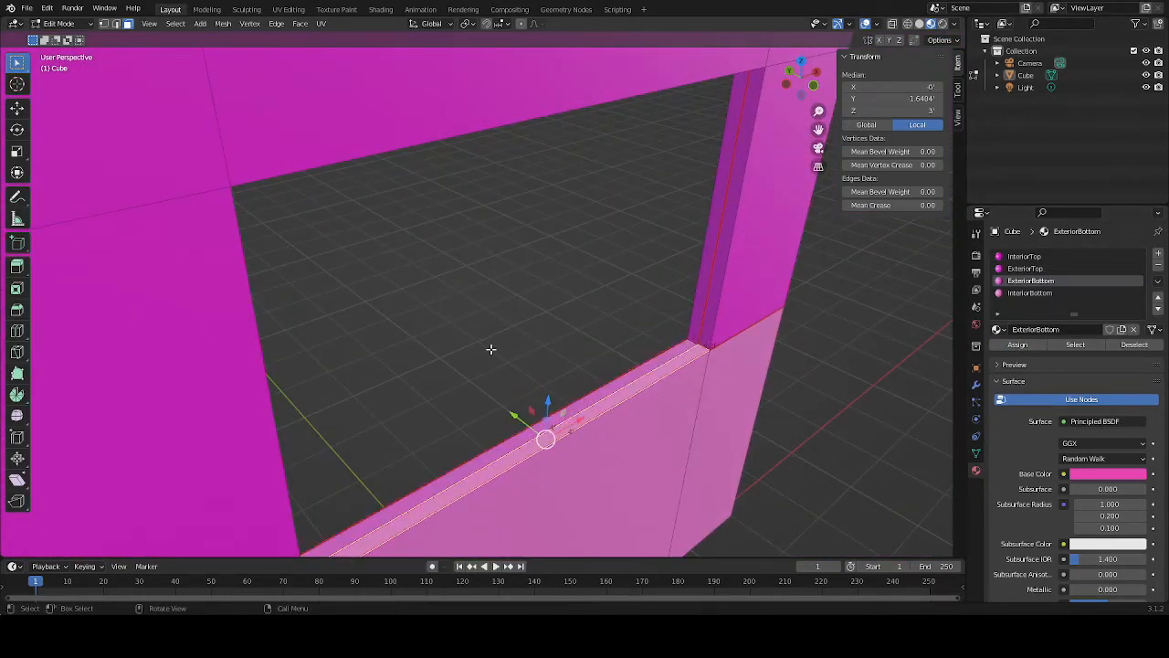
pyautogui.moveTo(490, 348); pyautogui.dragTo(572, 392, button='middle')
pyautogui.click(578, 392)
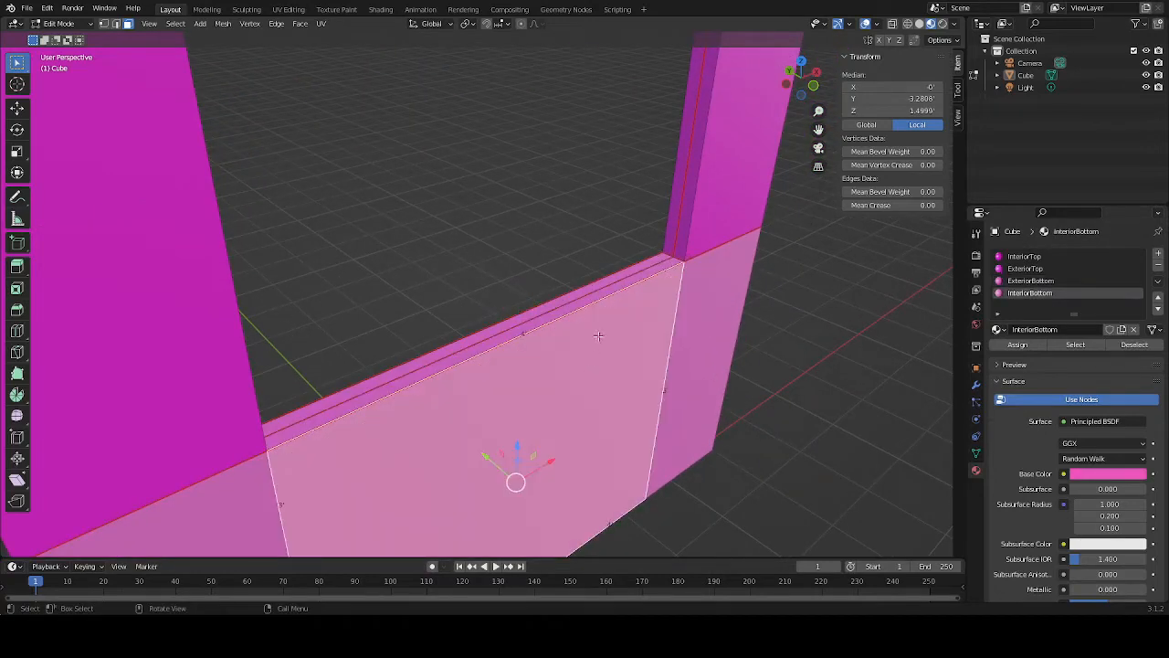
pyautogui.click(566, 311)
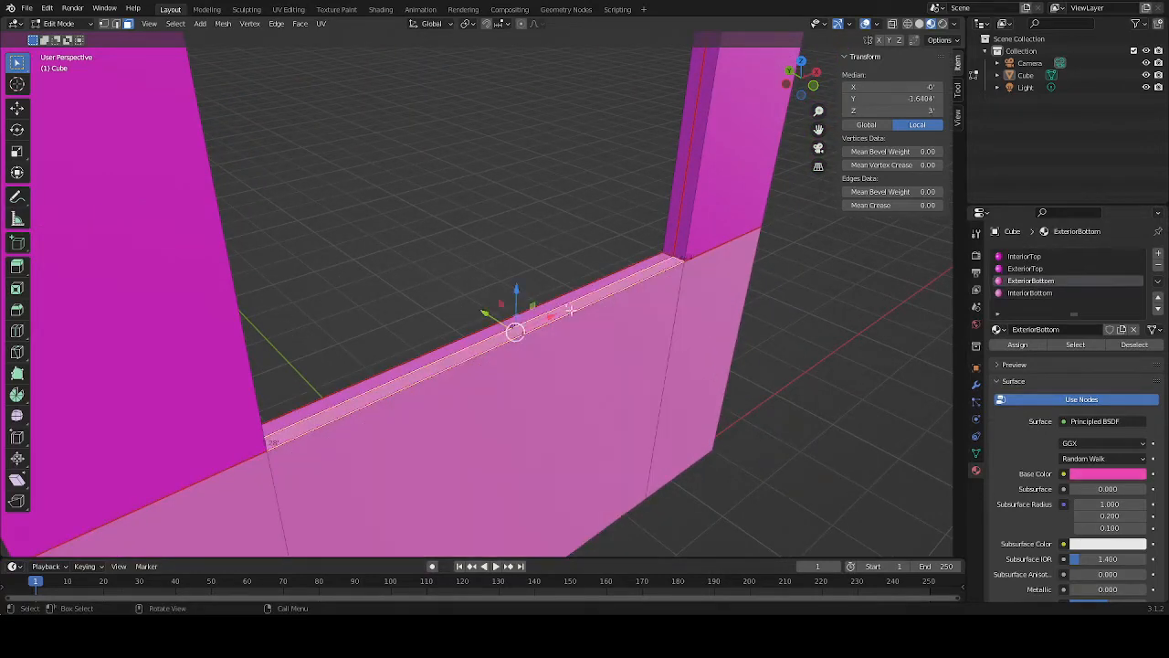
pyautogui.click(1041, 293)
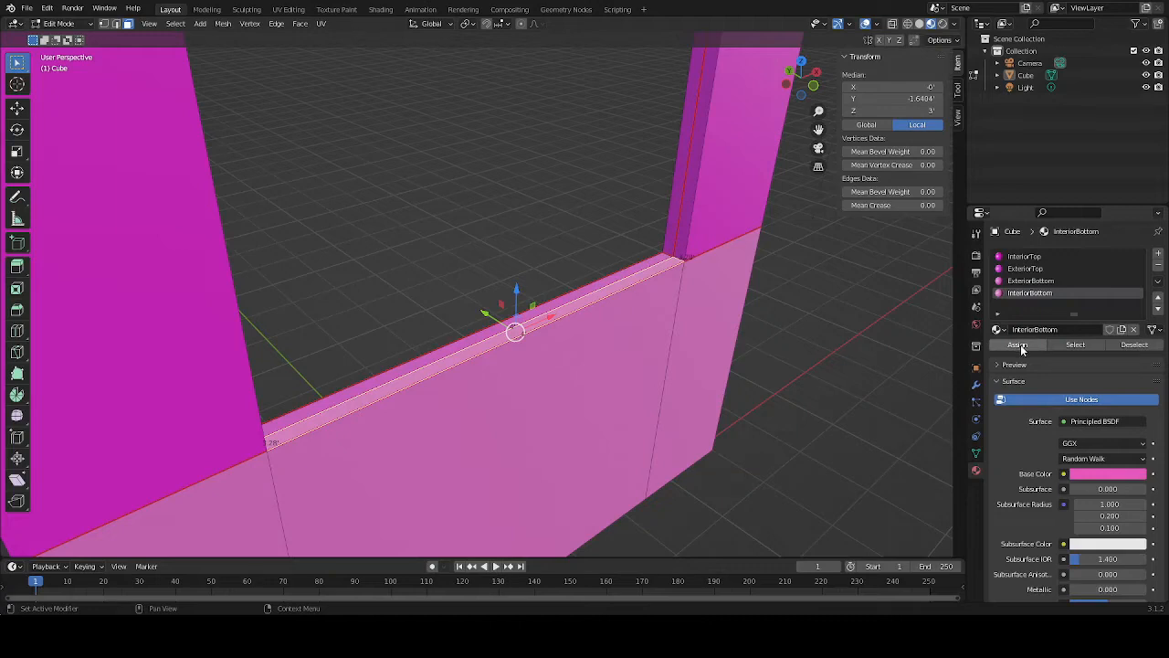
pyautogui.click(1018, 345)
# Check the interior wall above the window and assign InteriorTop to the interior half of the opening's head
pyautogui.moveTo(547, 190); pyautogui.dragTo(503, 151, button='middle')
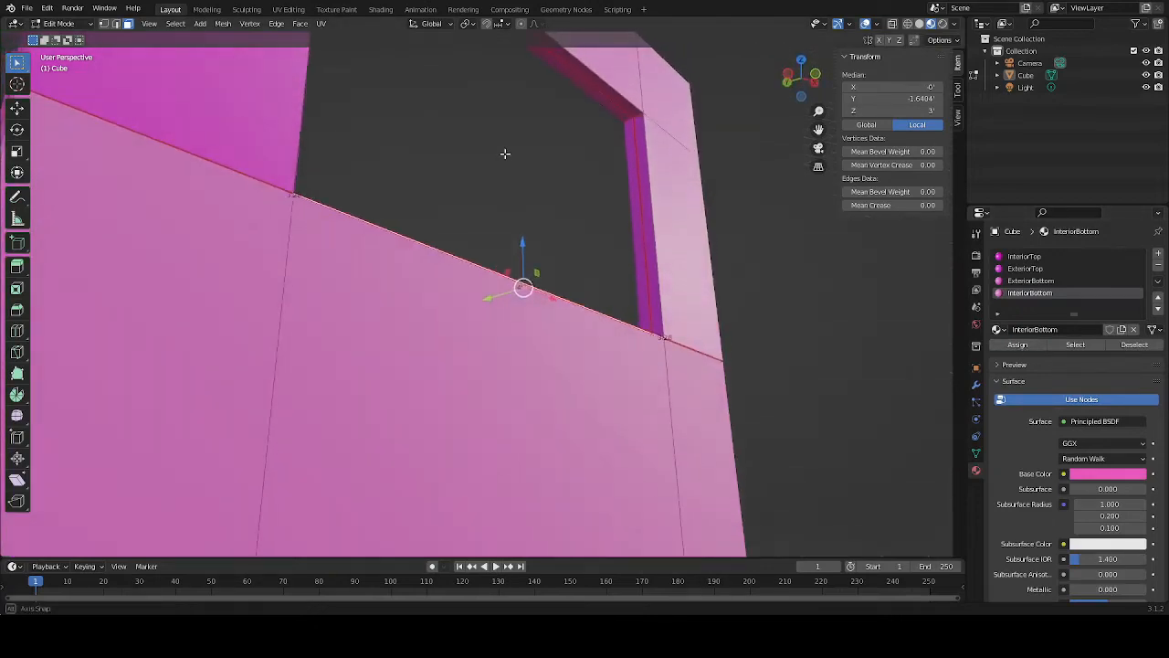
pyautogui.keyDown('shift'); pyautogui.moveTo(573, 135); pyautogui.dragTo(566, 264, button='middle'); pyautogui.keyUp('shift')
pyautogui.click(587, 136)
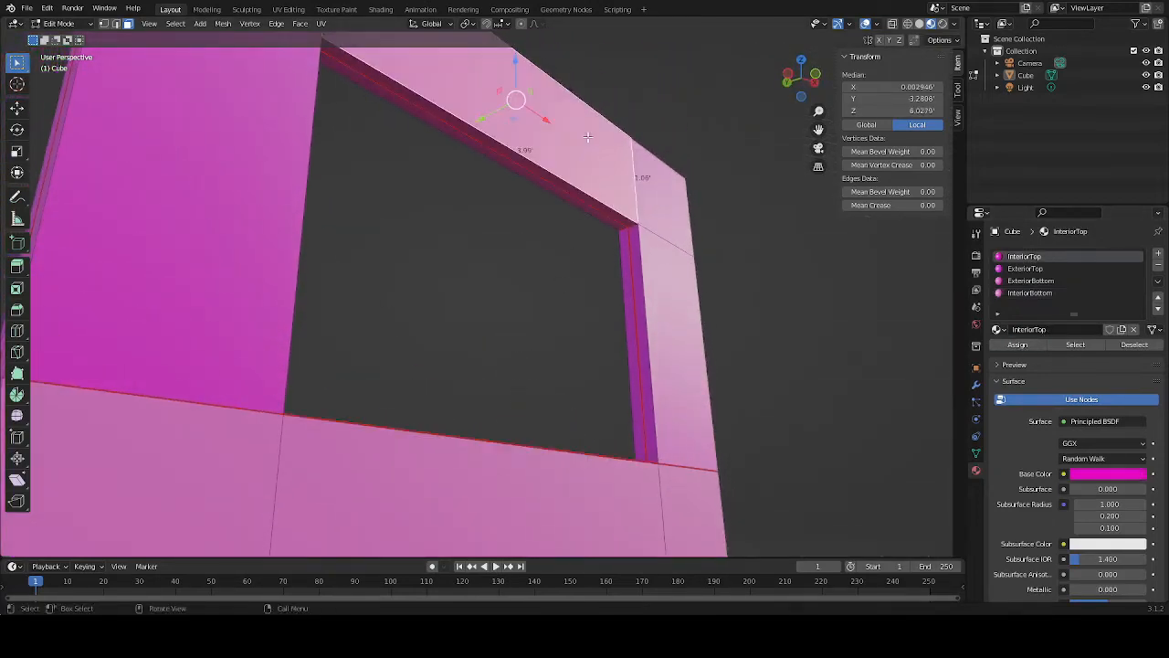
pyautogui.click(570, 189)
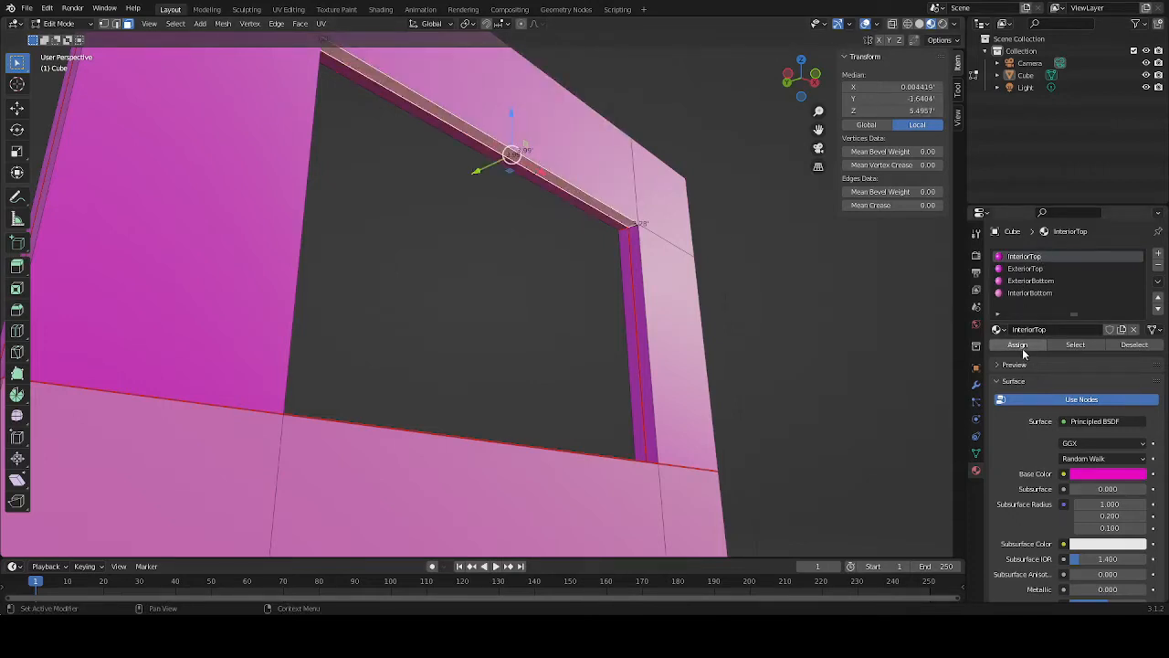
# Look over both sides of the finished window wall and save it with Save As
pyautogui.moveTo(548, 309); pyautogui.dragTo(473, 363, button='middle')
pyautogui.scroll(-3, 473, 363)
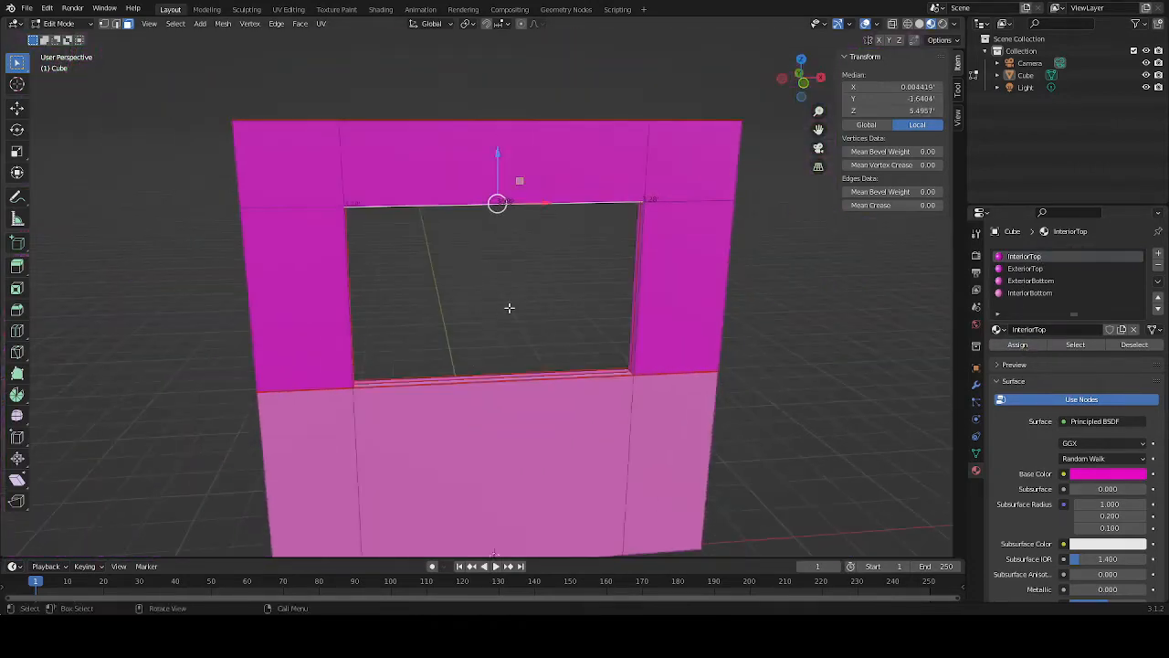
pyautogui.moveTo(509, 307); pyautogui.dragTo(714, 326, button='middle')
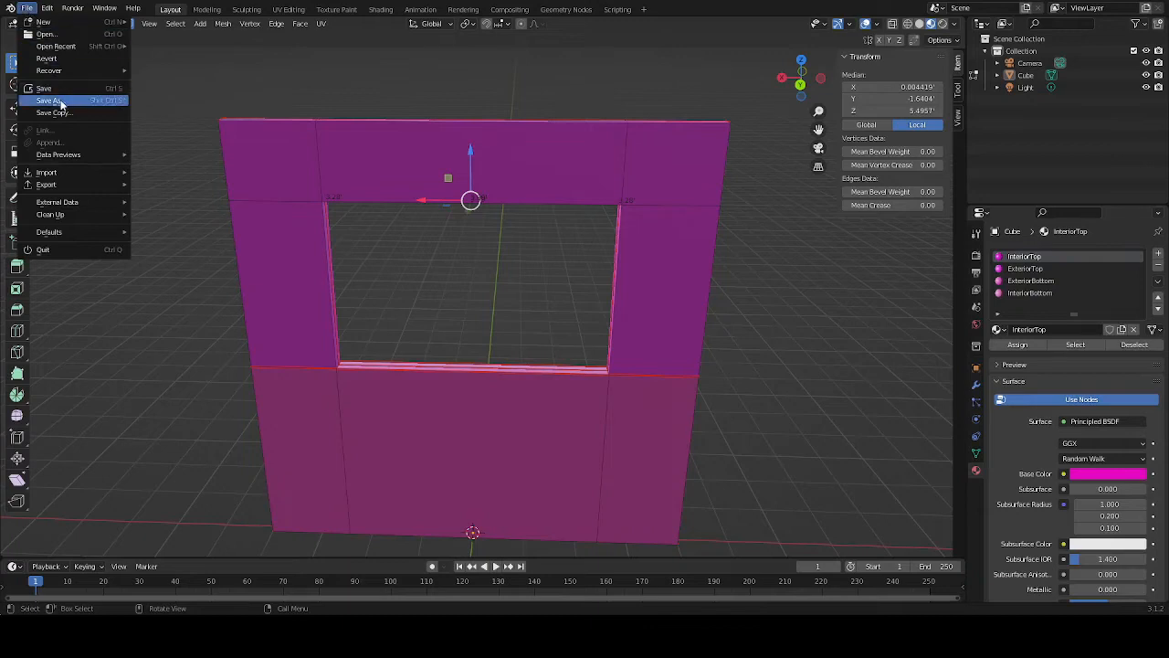
pyautogui.click(66, 101)
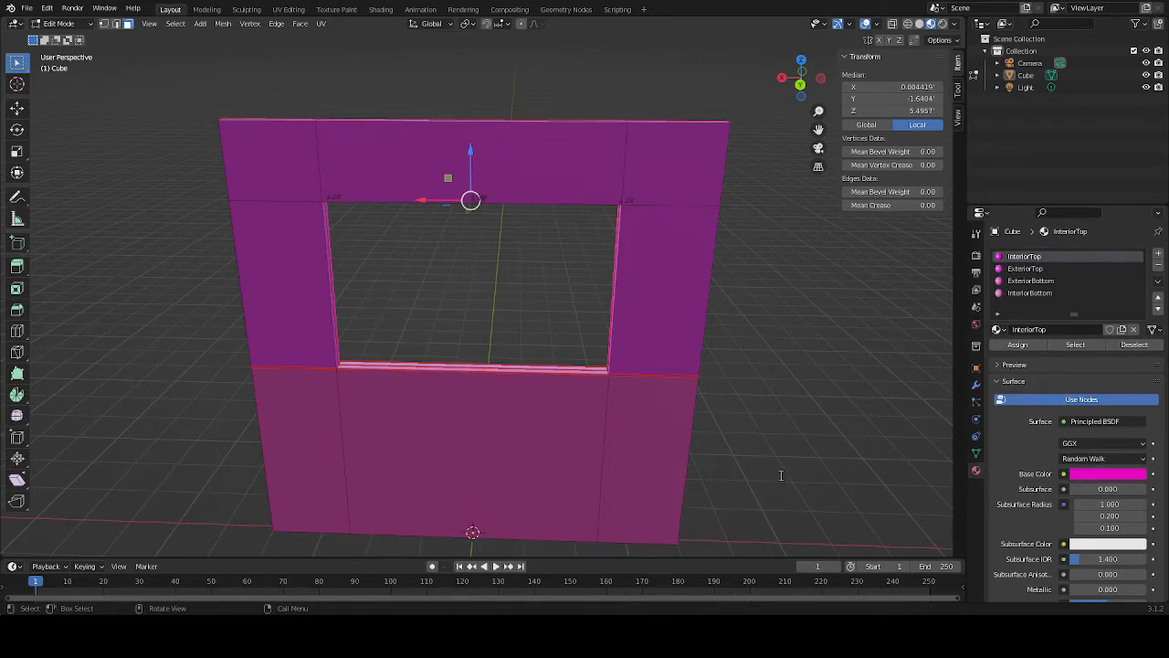
# Save the wall file Wall8x8_Window_Double.blend and export the wall in FBX format
pyautogui.hotkey('ctrl', 's')
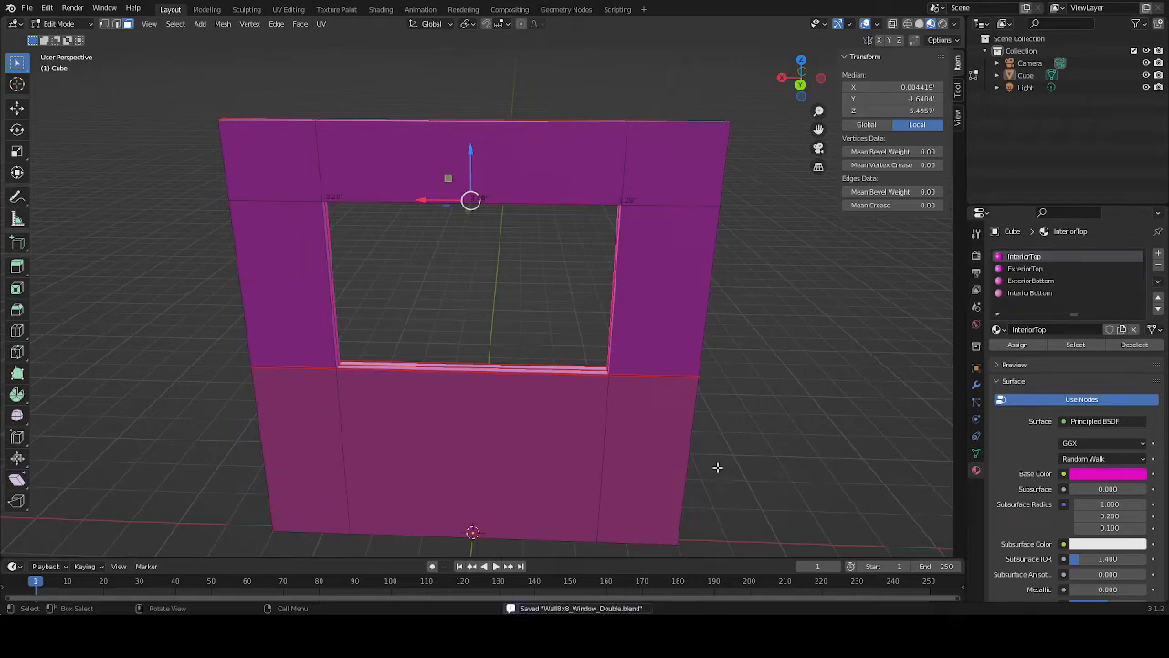
pyautogui.moveTo(514, 319)
pyautogui.mouseDown(button='middle')
pyautogui.moveTo(481, 314)
pyautogui.moveTo(515, 305)
pyautogui.mouseUp(button='middle')
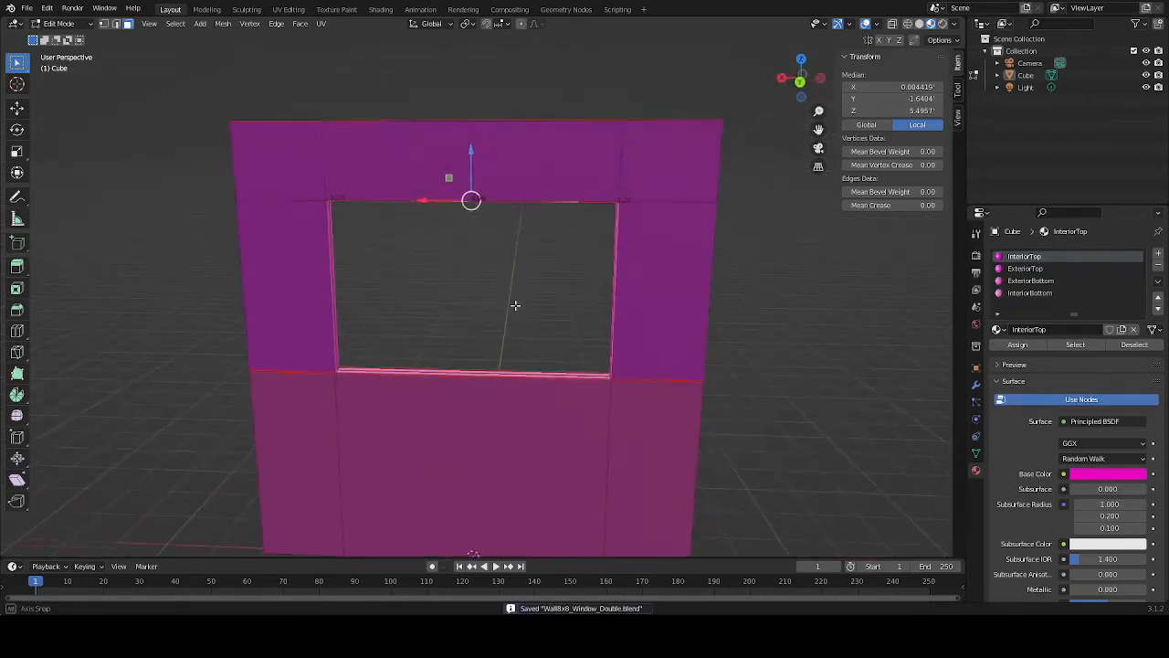
pyautogui.click(28, 9)
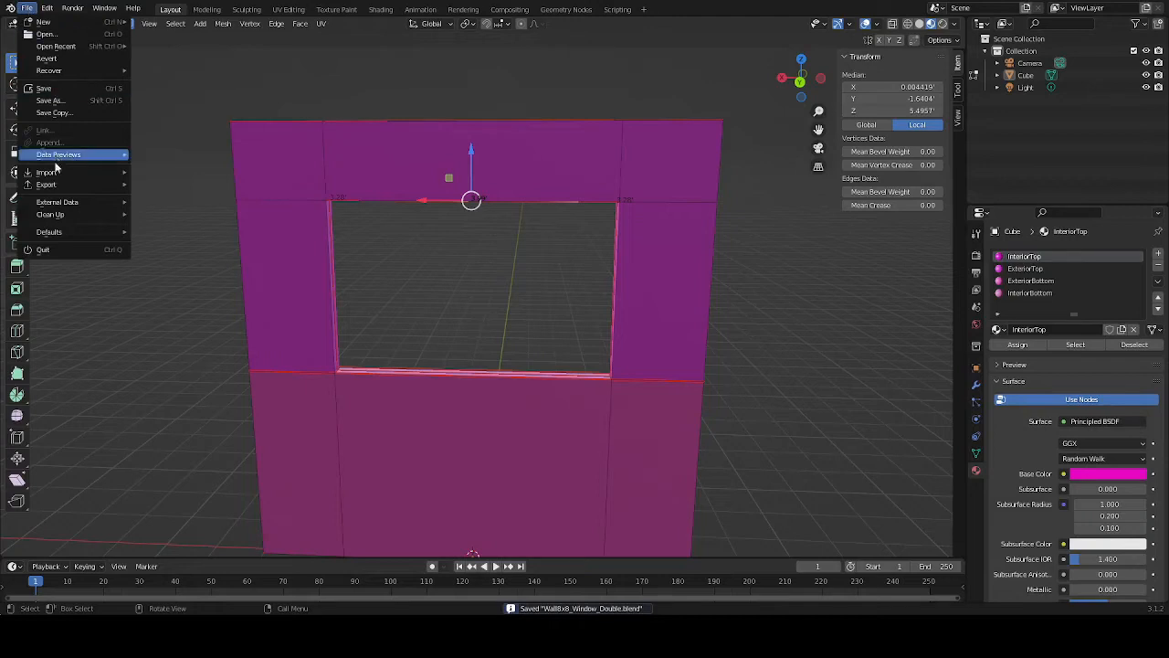
pyautogui.moveTo(45, 185)
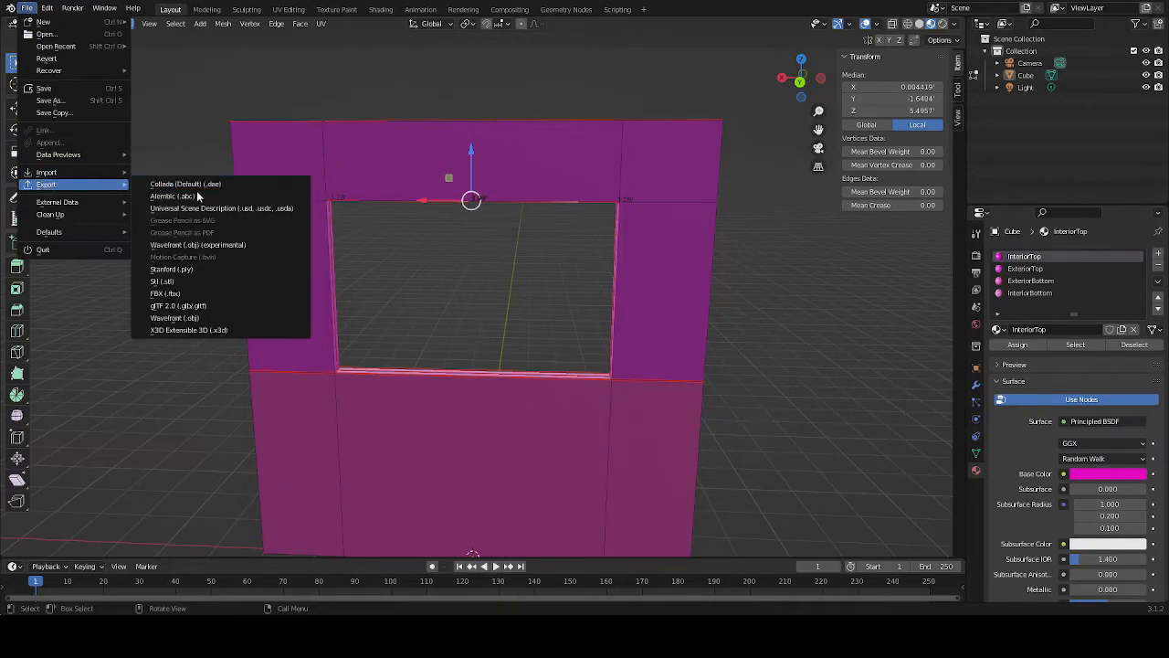
pyautogui.click(196, 293)
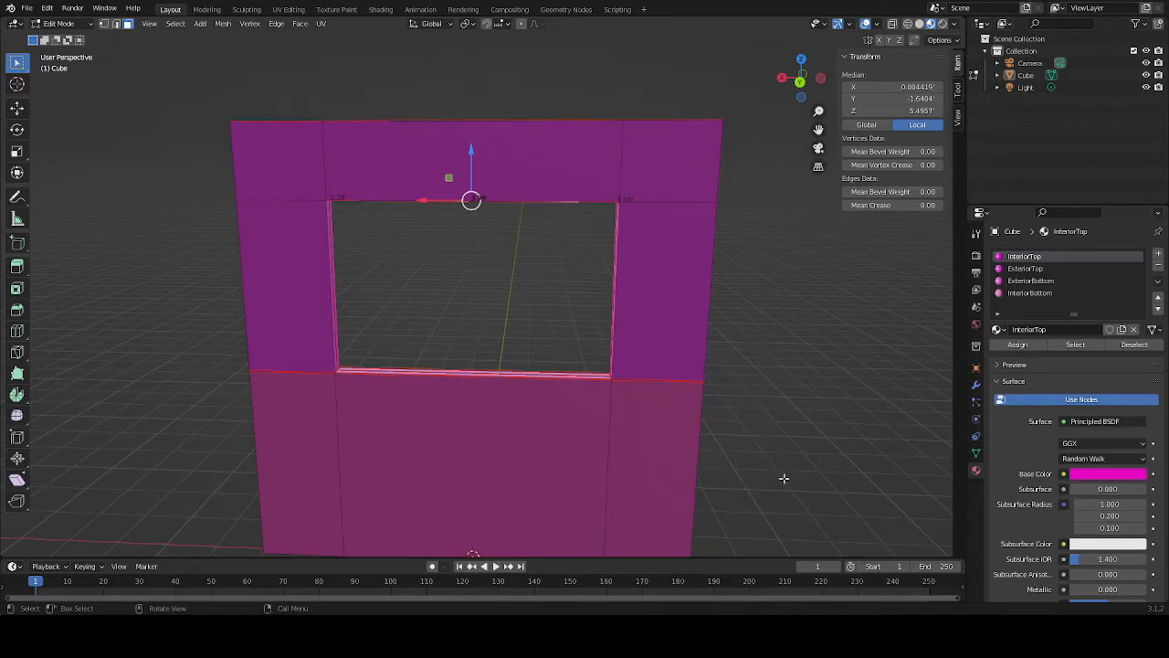
# In edge select mode, select the vertical edges in line with the window's side at X -2' on both wall faces
pyautogui.moveTo(777, 420)
pyautogui.mouseDown(button='middle')
pyautogui.moveTo(759, 383)
pyautogui.moveTo(767, 399)
pyautogui.mouseUp(button='middle')
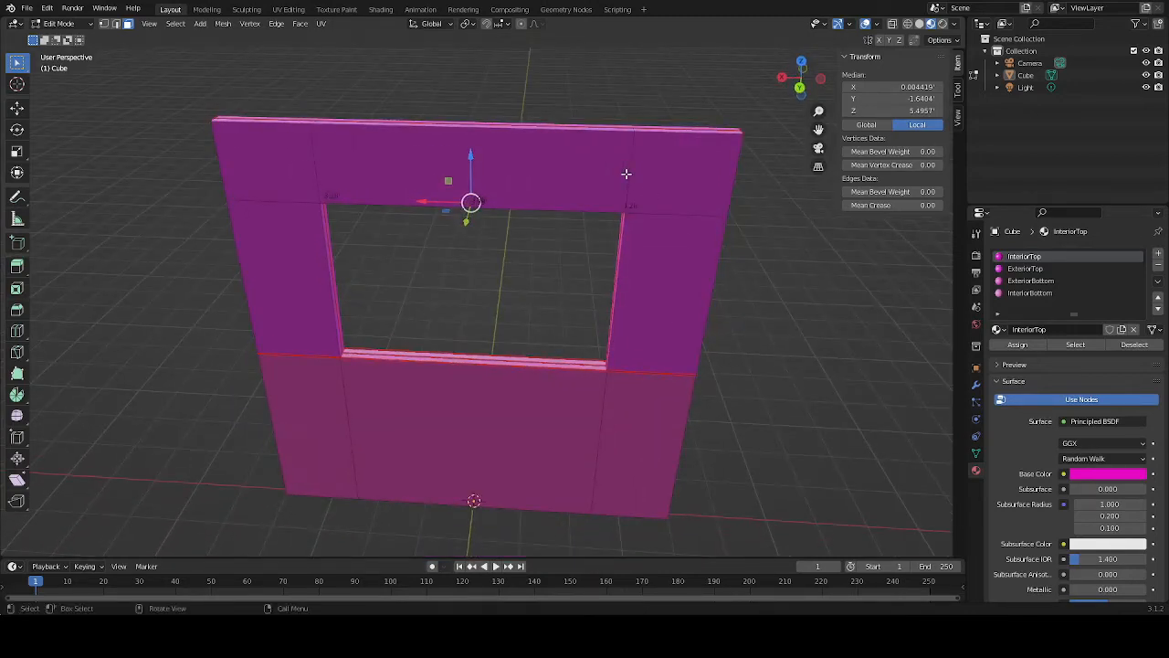
pyautogui.keyDown('alt'); pyautogui.click(625, 174); pyautogui.keyUp('alt')
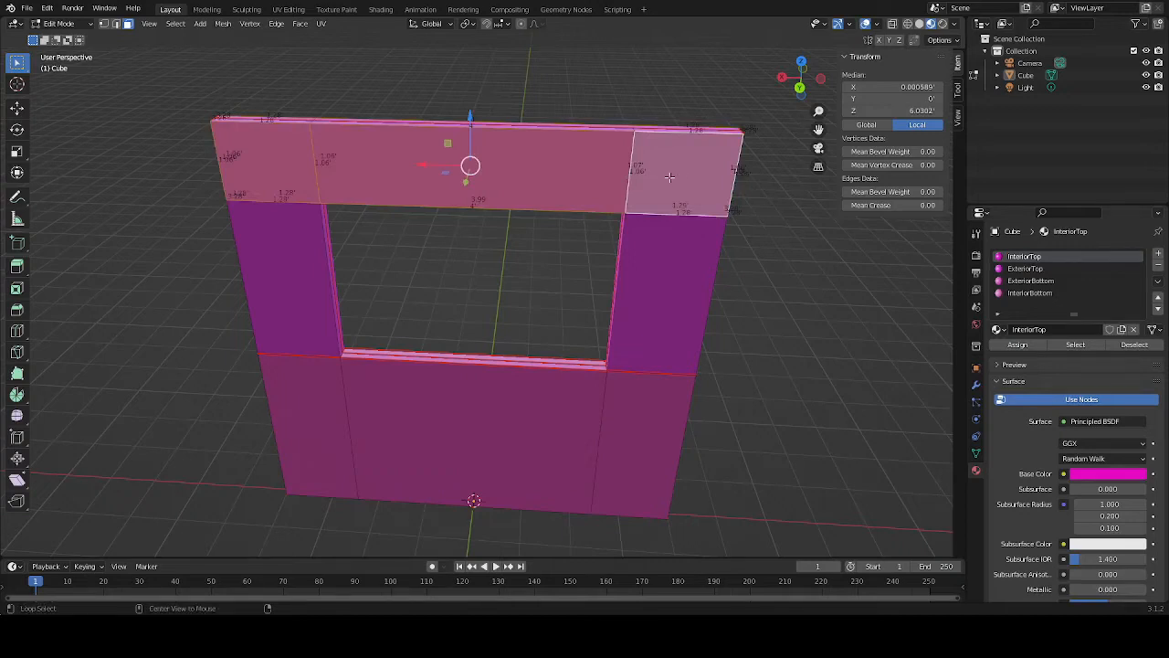
pyautogui.press('2')
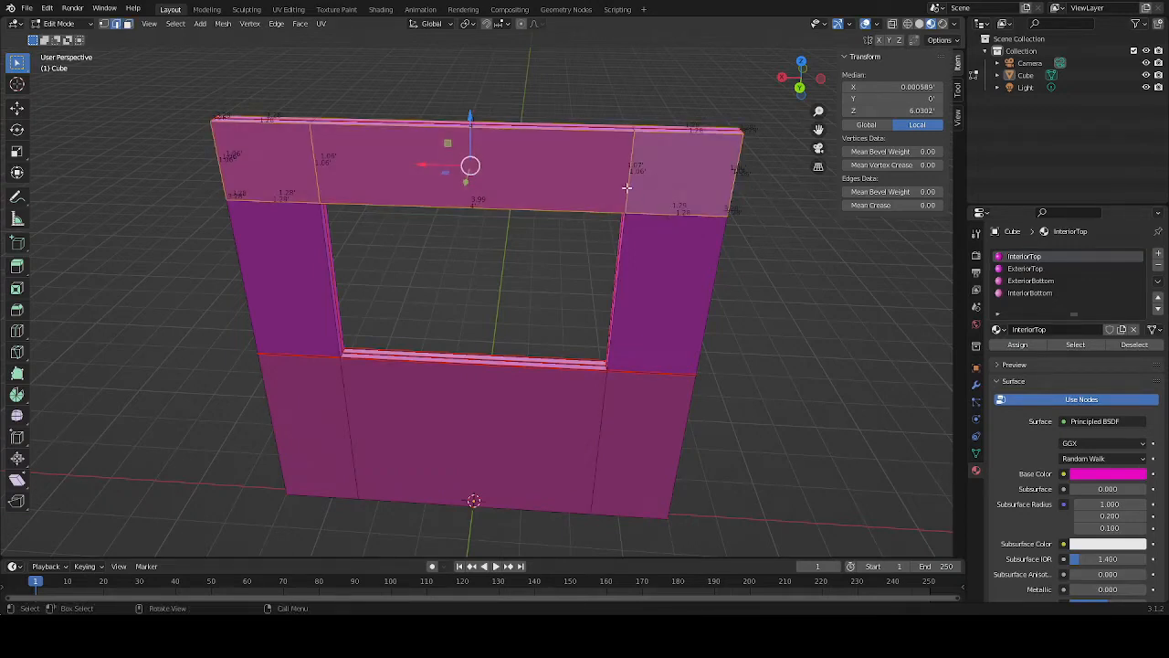
pyautogui.click(626, 188)
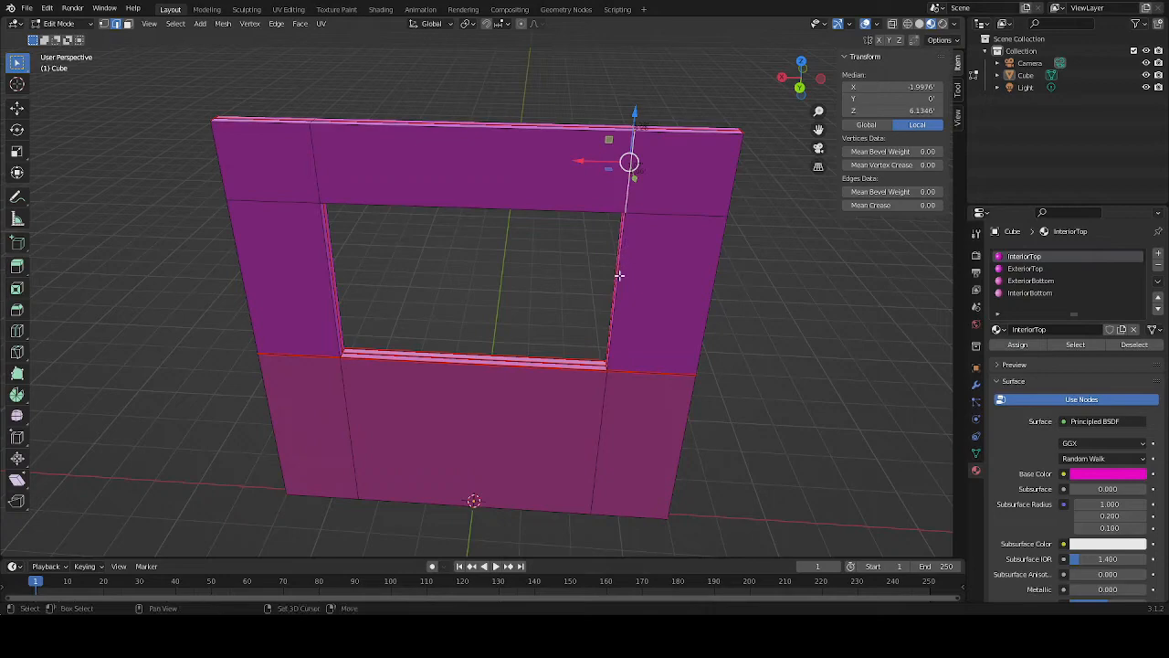
pyautogui.keyDown('alt'); pyautogui.click(604, 411); pyautogui.keyUp('alt')
pyautogui.moveTo(676, 417); pyautogui.dragTo(502, 399, button='middle')
pyautogui.keyDown('shift'); pyautogui.click(328, 173); pyautogui.keyUp('shift')
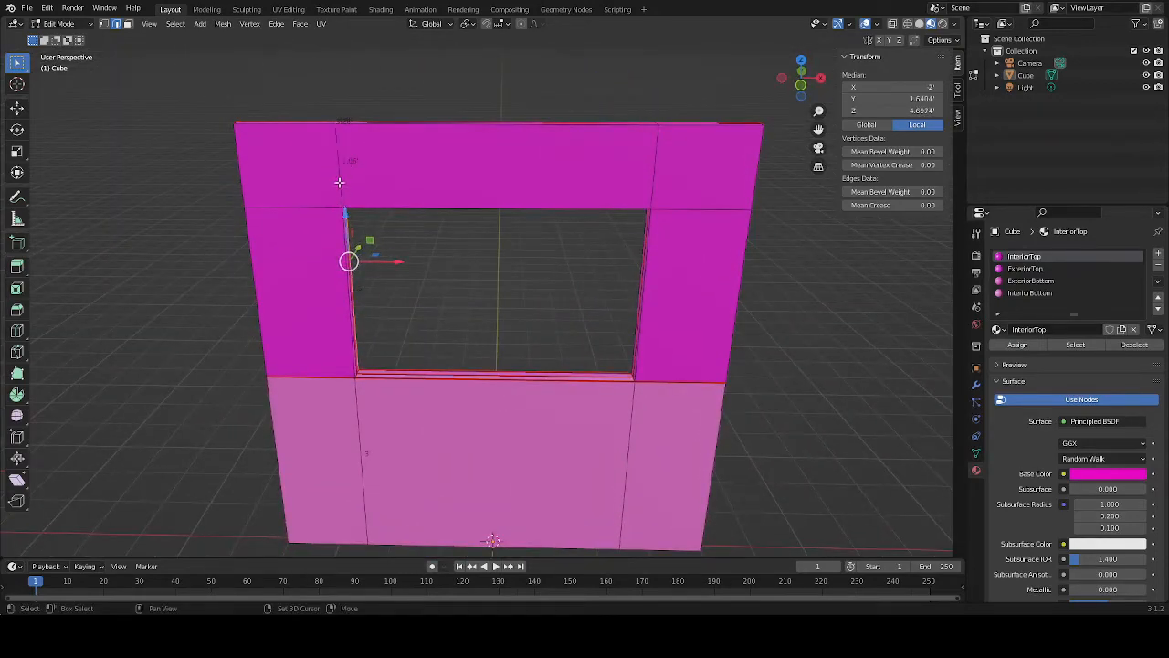
pyautogui.keyDown('shift'); pyautogui.click(339, 183); pyautogui.keyUp('shift')
pyautogui.keyDown('shift'); pyautogui.click(342, 289); pyautogui.keyUp('shift')
pyautogui.keyDown('shift'); pyautogui.click(346, 423); pyautogui.keyUp('shift')
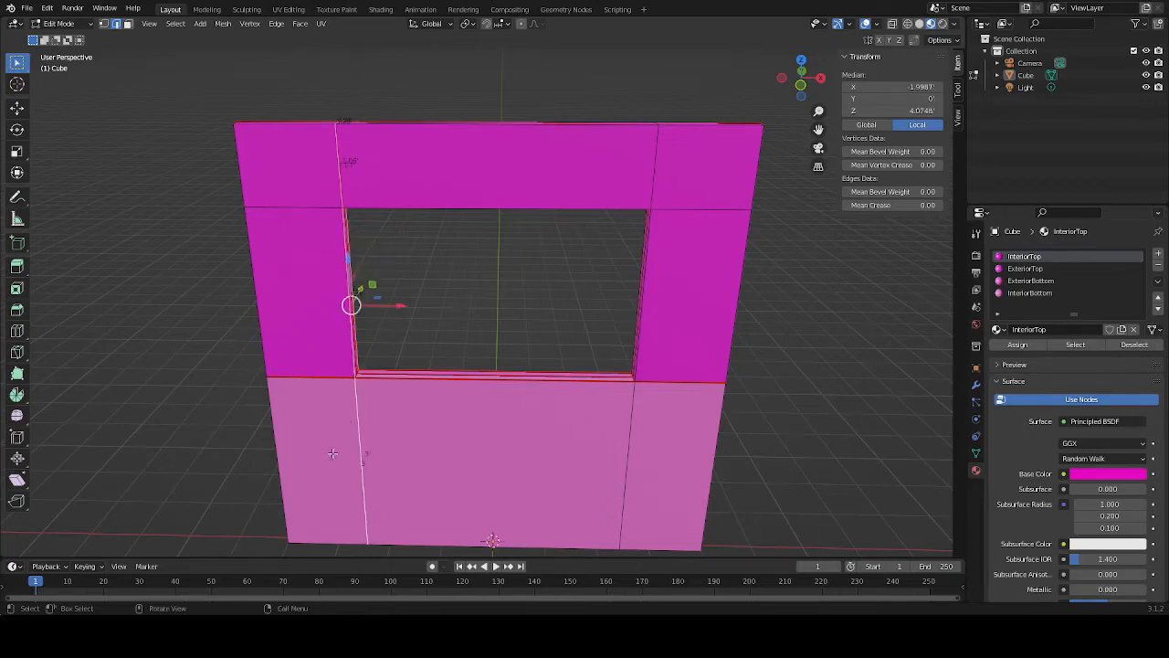
# Add the wall's underside edges at X -2' to the selection and move the selected edges along X to about -1'
pyautogui.moveTo(346, 423); pyautogui.dragTo(257, 428, button='middle')
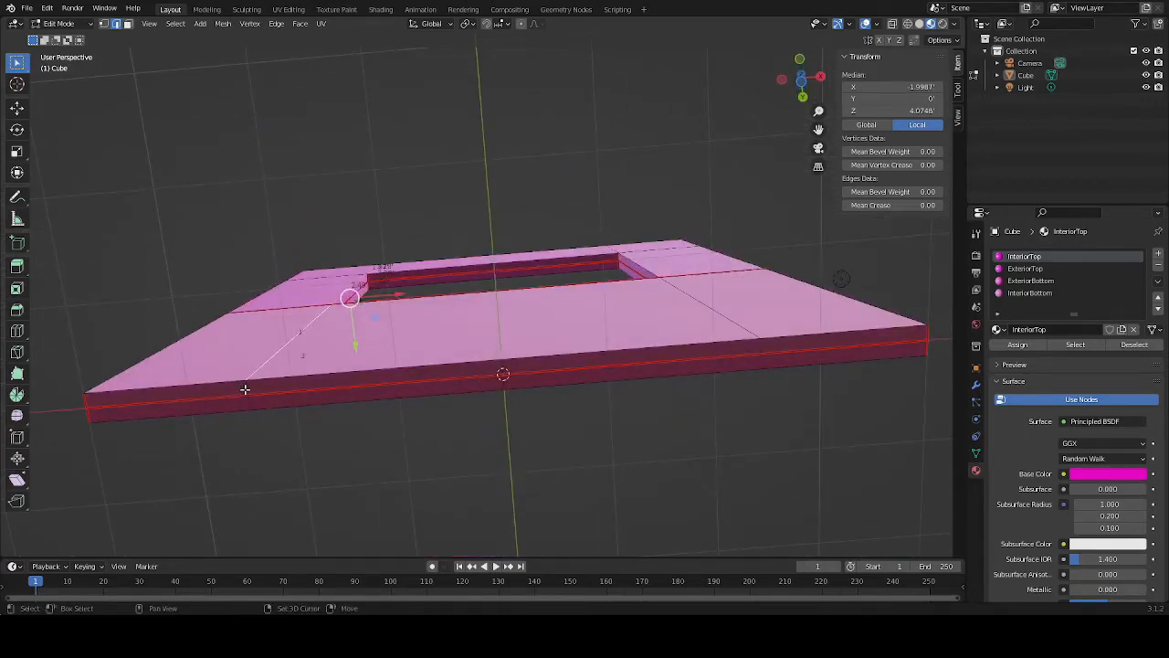
pyautogui.keyDown('shift'); pyautogui.click(247, 408); pyautogui.keyUp('shift')
pyautogui.keyDown('shift'); pyautogui.click(242, 406); pyautogui.keyUp('shift')
pyautogui.moveTo(248, 400); pyautogui.dragTo(335, 473, button='middle')
pyautogui.scroll(2, 335, 473)
pyautogui.moveTo(489, 296); pyautogui.dragTo(312, 297, button='middle')
pyautogui.moveTo(472, 302); pyautogui.dragTo(467, 303, button='middle')
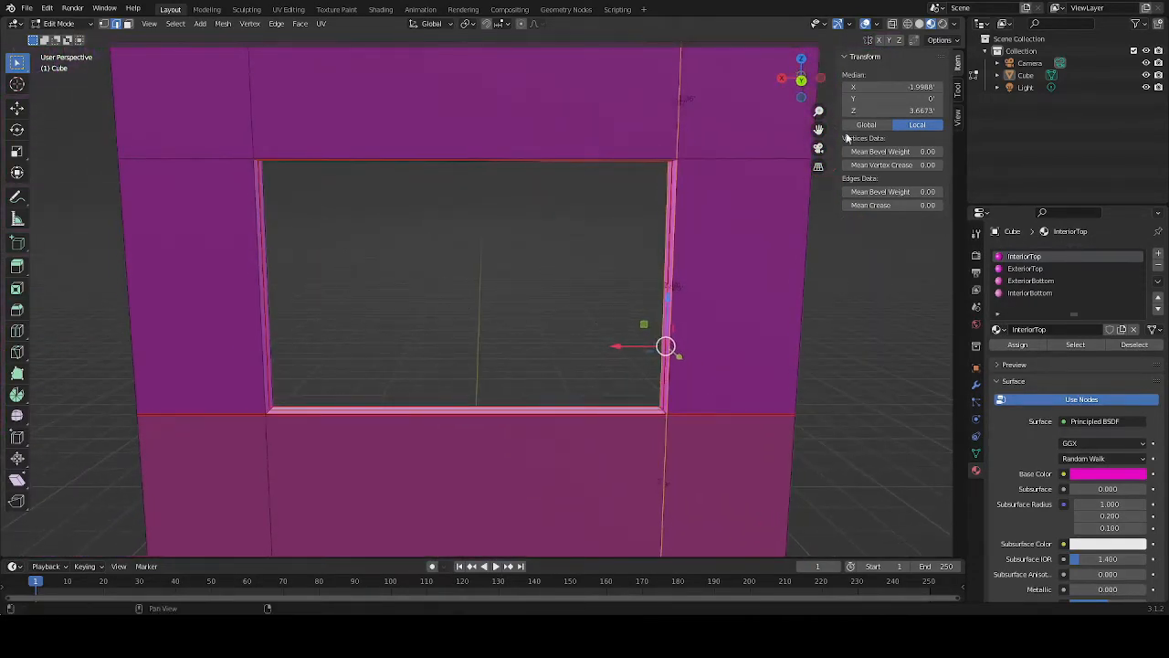
pyautogui.moveTo(618, 345); pyautogui.dragTo(511, 343)
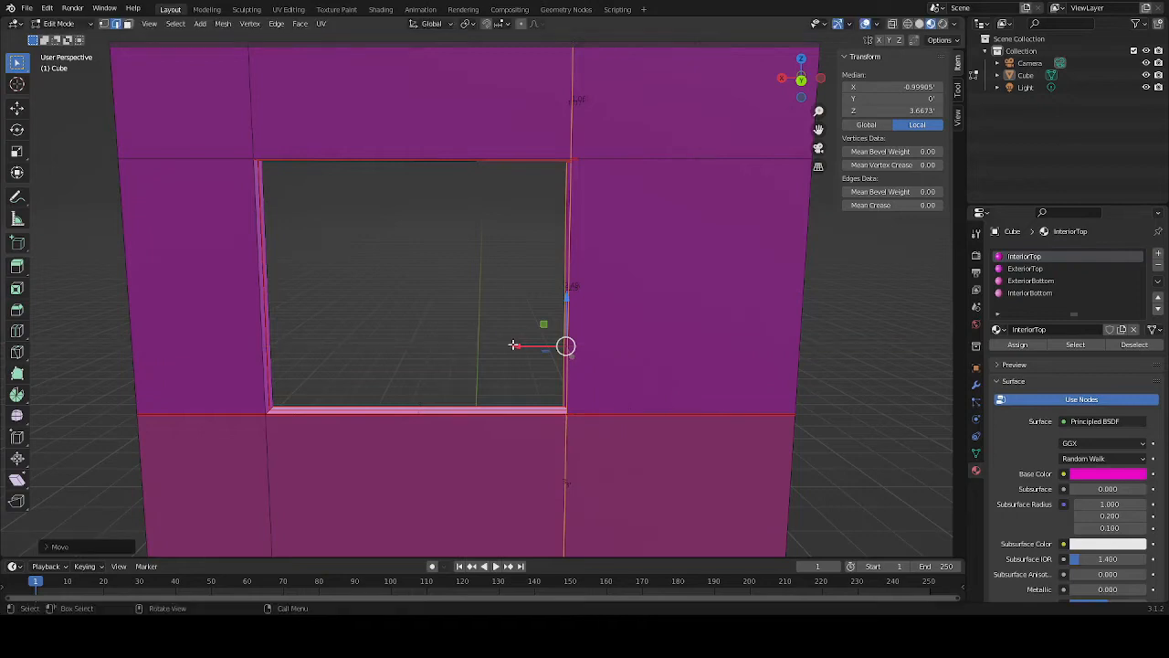
# Select the edges at X 2' down the darker wall face and across the wall's underside
pyautogui.moveTo(342, 280); pyautogui.dragTo(355, 253, button='middle')
pyautogui.click(236, 109)
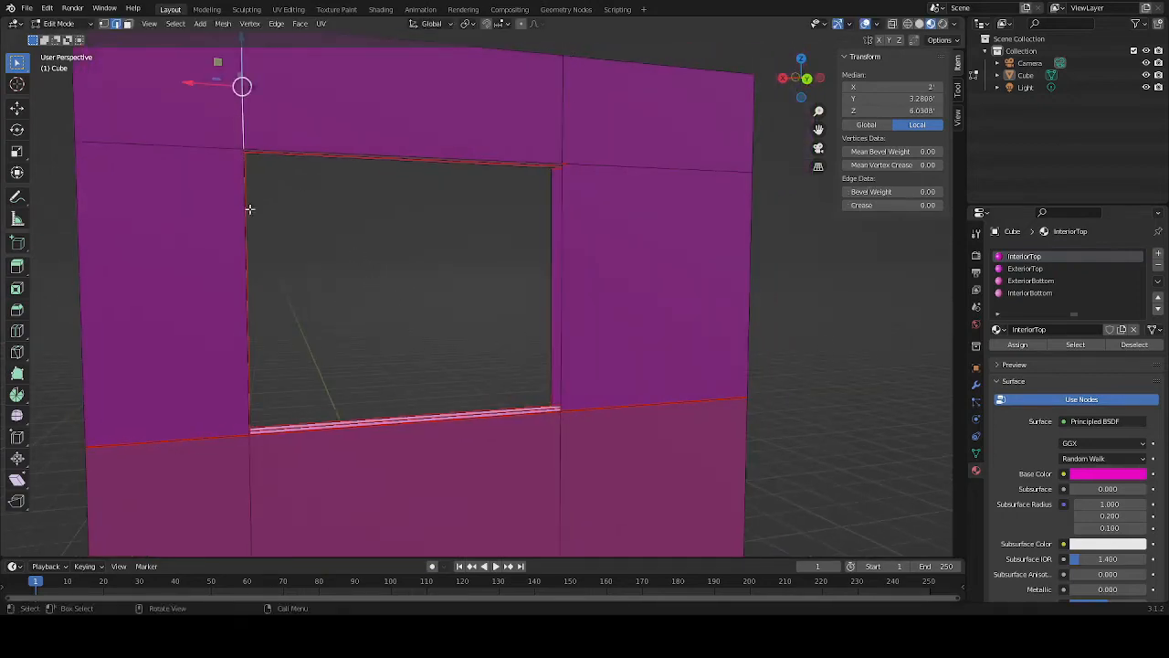
pyautogui.keyDown('shift'); pyautogui.click(253, 322); pyautogui.keyUp('shift')
pyautogui.moveTo(341, 350); pyautogui.dragTo(262, 417, button='middle')
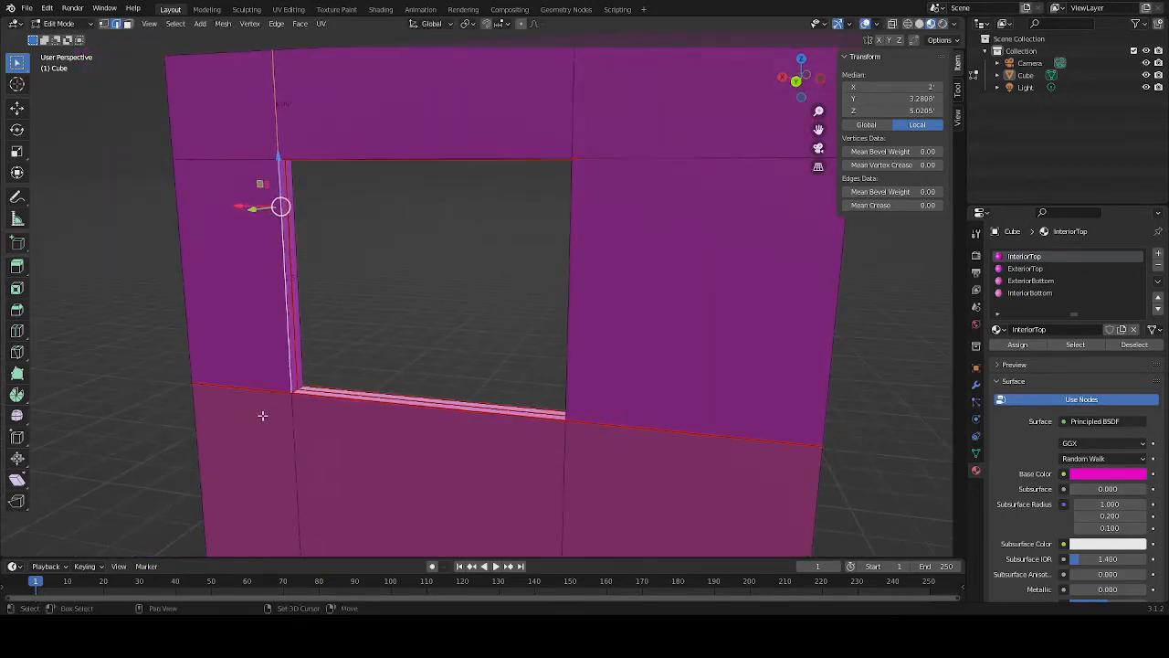
pyautogui.keyDown('shift'); pyautogui.click(281, 426); pyautogui.keyUp('shift')
pyautogui.moveTo(347, 430); pyautogui.dragTo(332, 330, button='middle')
pyautogui.keyDown('shift'); pyautogui.click(66, 509); pyautogui.keyUp('shift')
pyautogui.keyDown('shift'); pyautogui.click(69, 522); pyautogui.keyUp('shift')
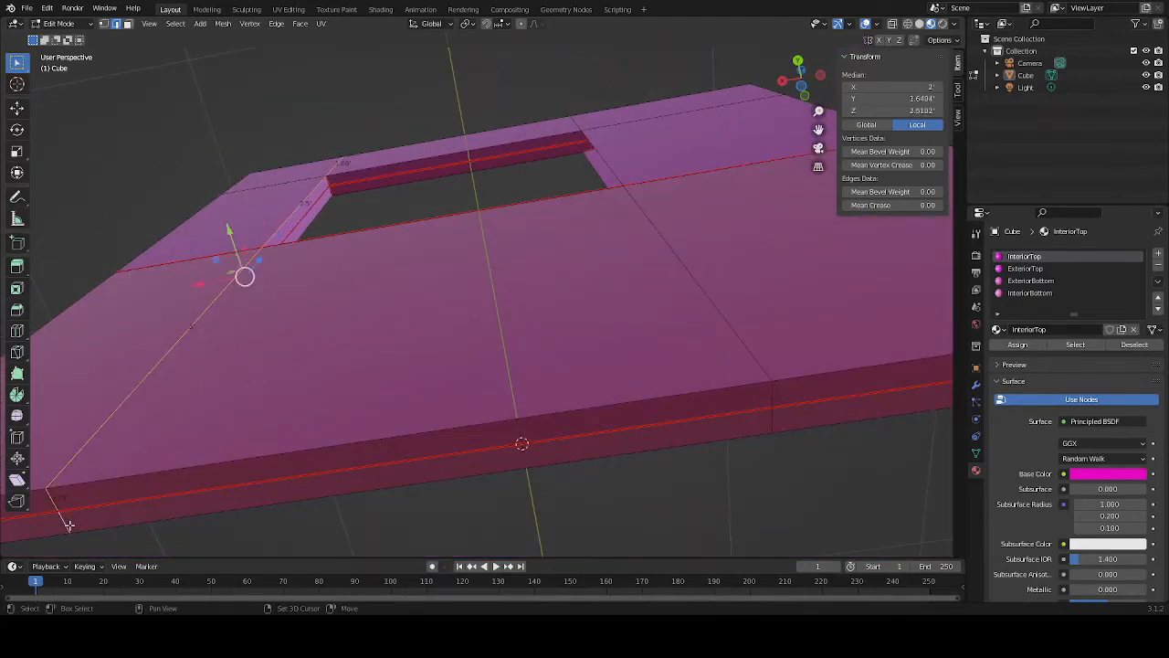
# Add the edges at X 2' on the opposite wall face and across the wall's top to the selection
pyautogui.moveTo(617, 369); pyautogui.dragTo(417, 430, button='middle')
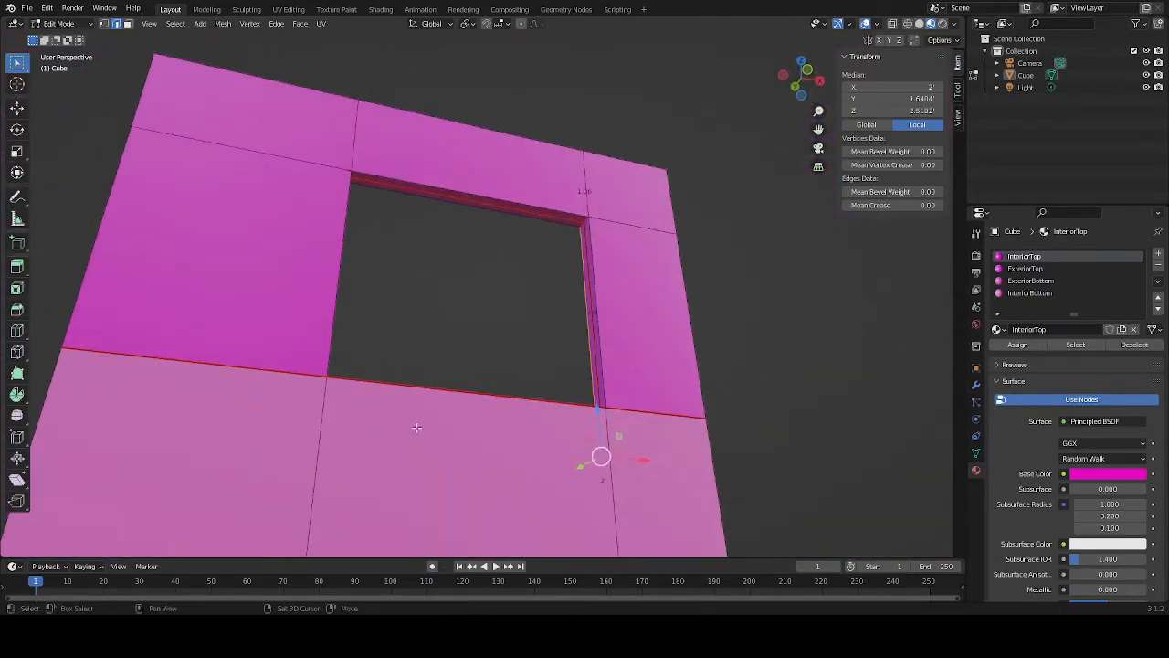
pyautogui.keyDown('shift'); pyautogui.click(611, 462); pyautogui.keyUp('shift')
pyautogui.keyDown('shift'); pyautogui.click(607, 378); pyautogui.keyUp('shift')
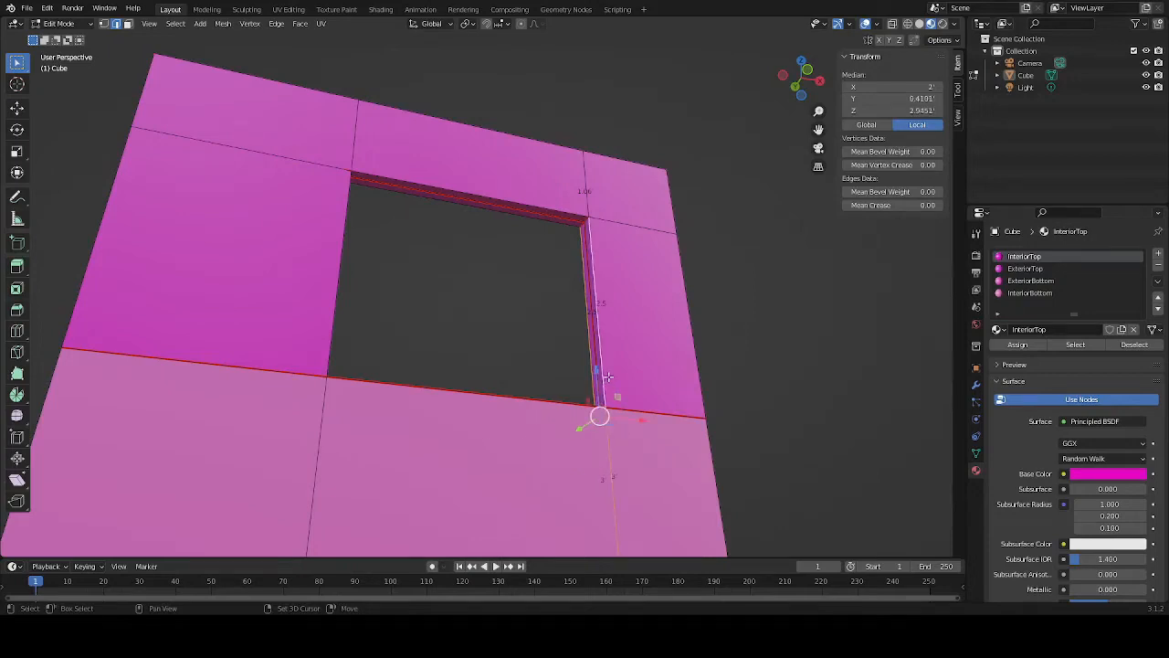
pyautogui.keyDown('shift'); pyautogui.click(596, 192); pyautogui.keyUp('shift')
pyautogui.moveTo(595, 192); pyautogui.dragTo(577, 276, button='middle')
pyautogui.keyDown('shift'); pyautogui.click(691, 164); pyautogui.keyUp('shift')
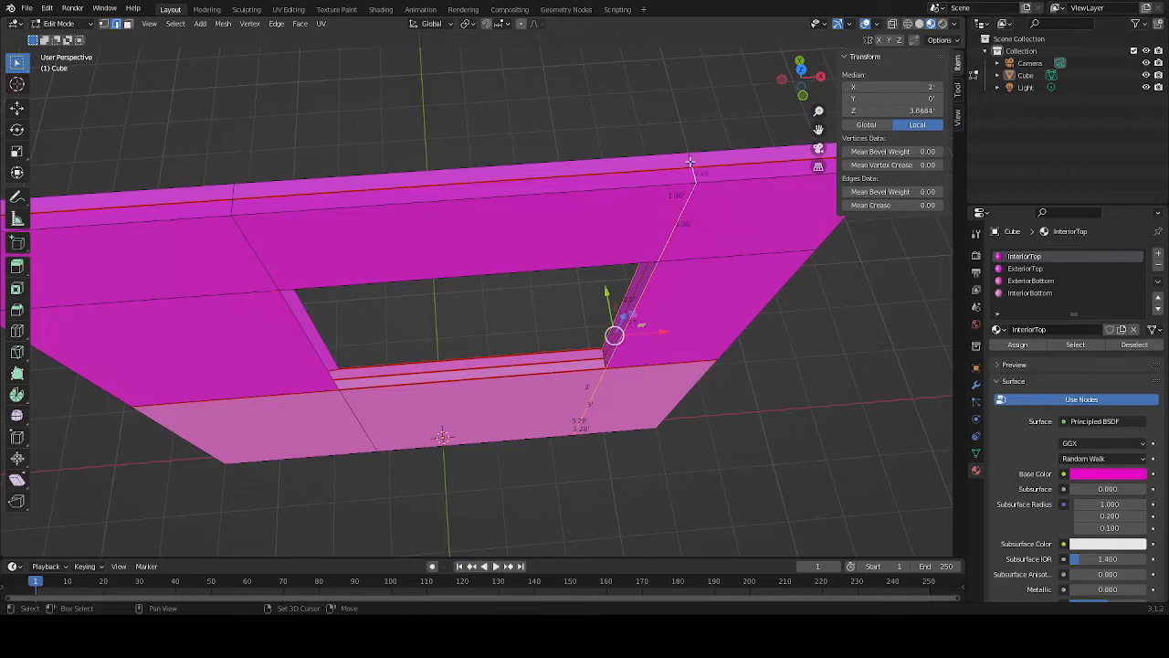
pyautogui.moveTo(690, 160); pyautogui.dragTo(621, 125, button='middle')
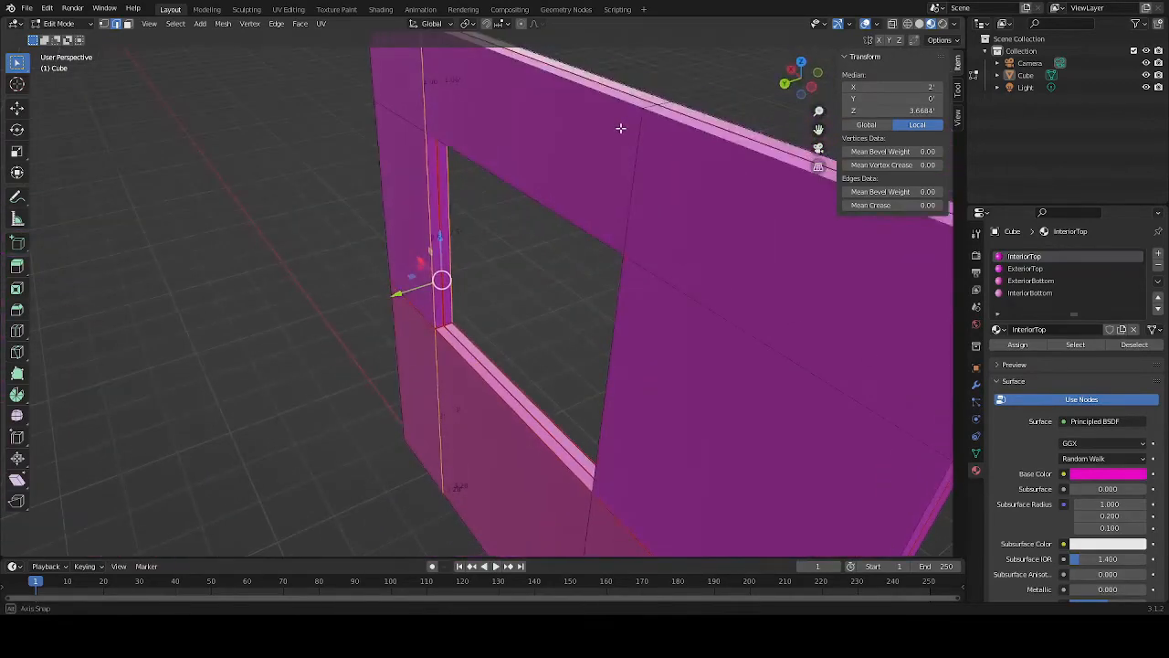
# Move the selected edges along X toward the window's centre and set their median X to 1'
pyautogui.moveTo(393, 228); pyautogui.dragTo(469, 180, button='middle')
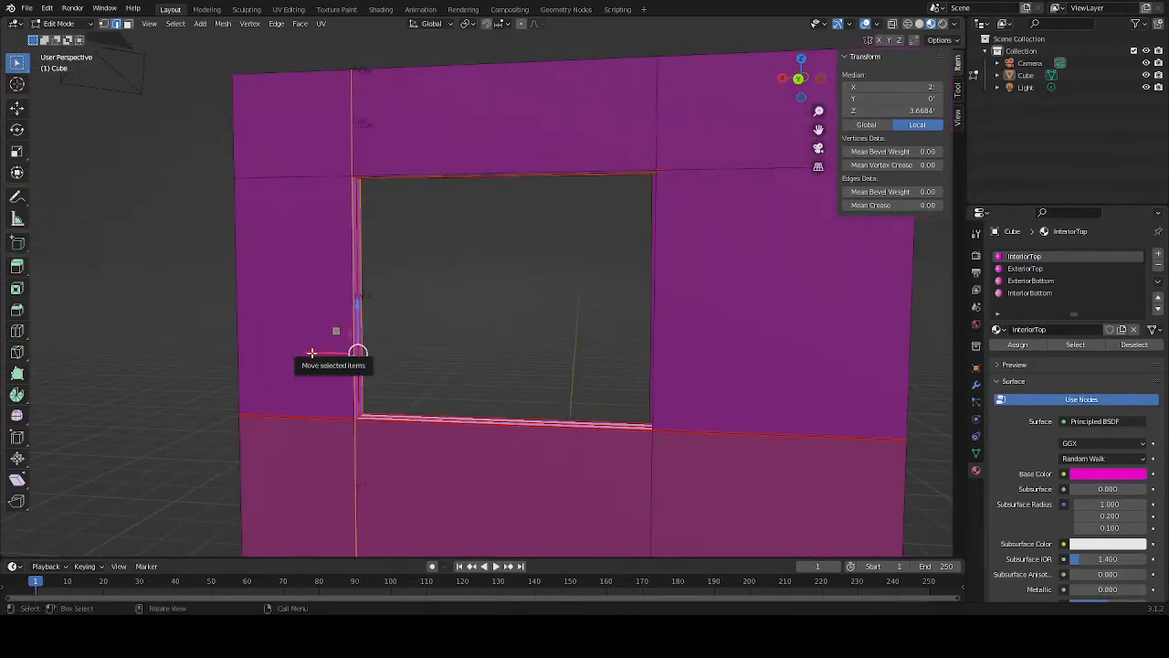
pyautogui.moveTo(307, 353); pyautogui.dragTo(407, 355)
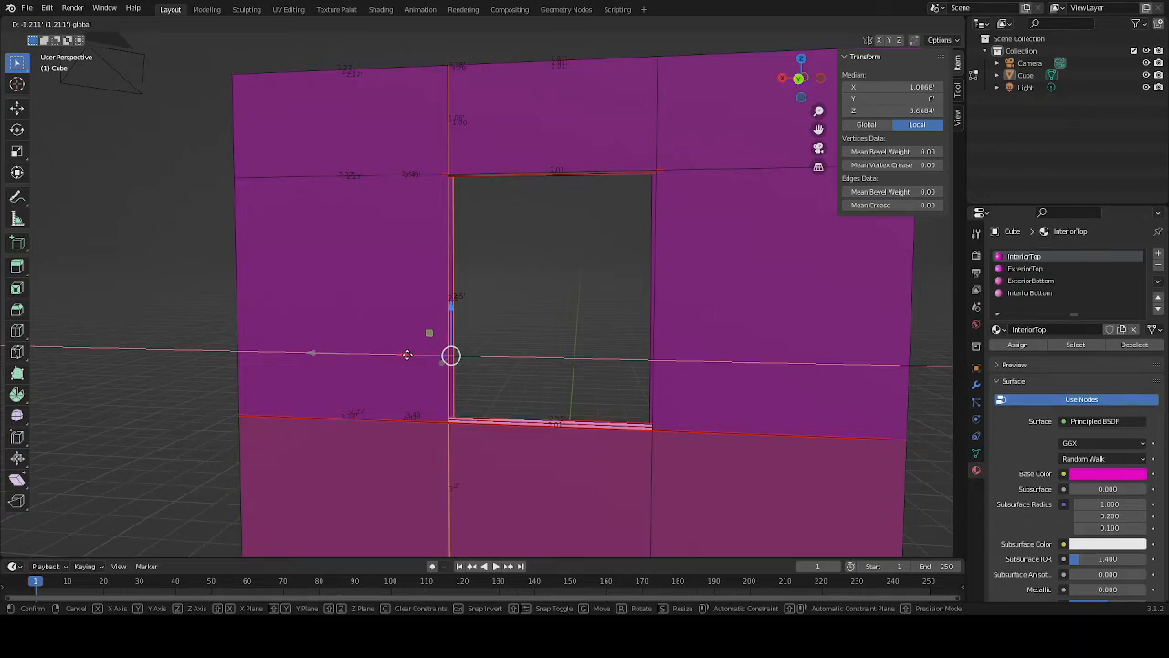
pyautogui.moveTo(408, 355); pyautogui.dragTo(407, 354)
pyautogui.click(892, 86)
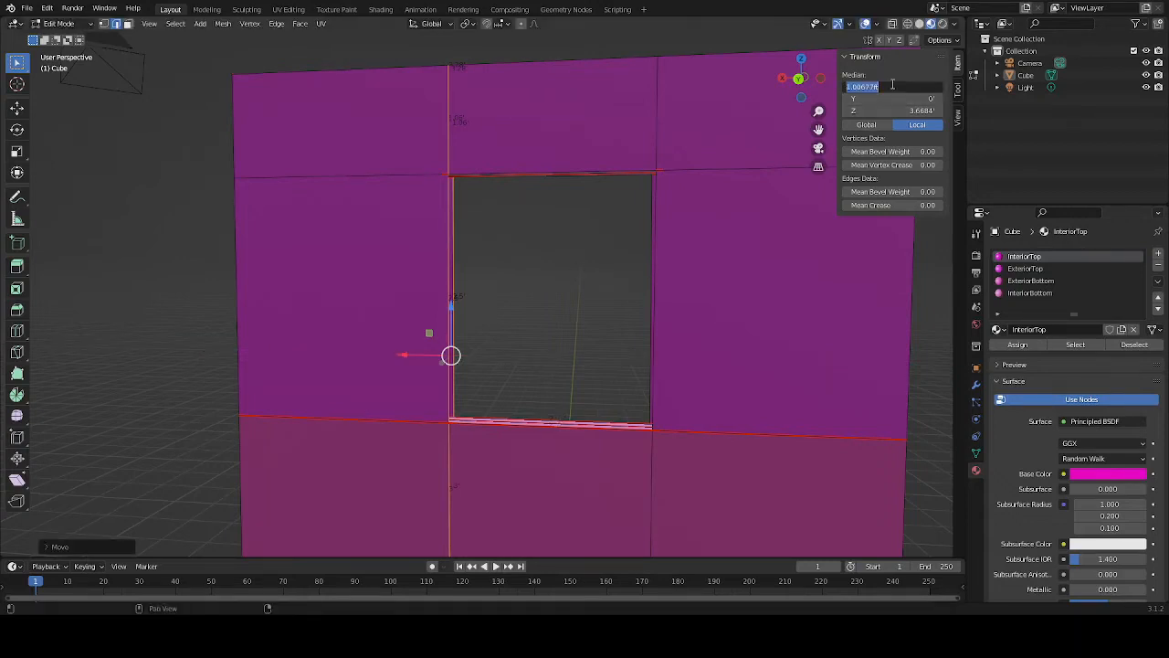
pyautogui.write('1')
pyautogui.press('Return')
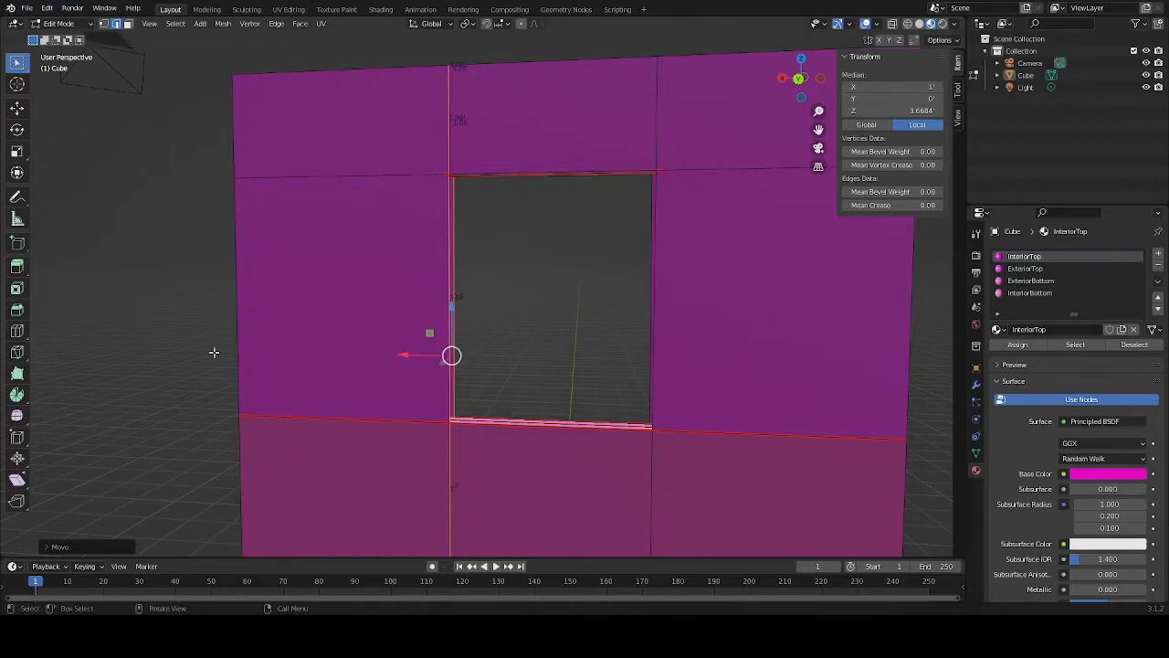
# Save the narrowed window wall as Wall8x8_Window_Single.blend and export it
pyautogui.moveTo(183, 345); pyautogui.dragTo(193, 404, button='middle')
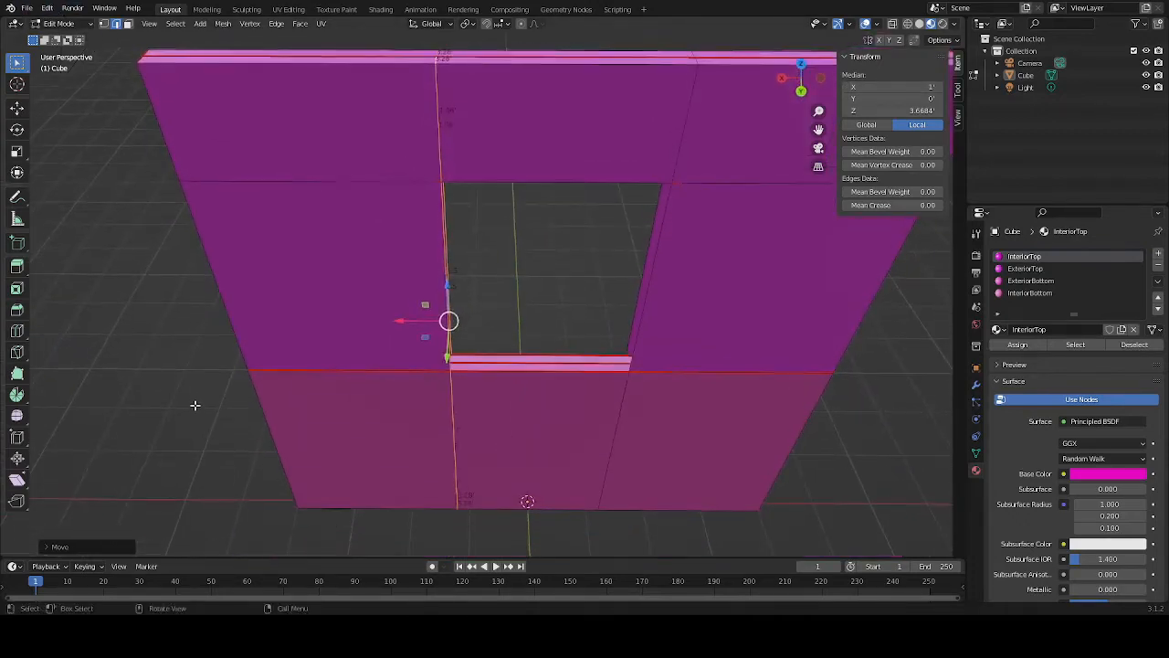
pyautogui.click(27, 8)
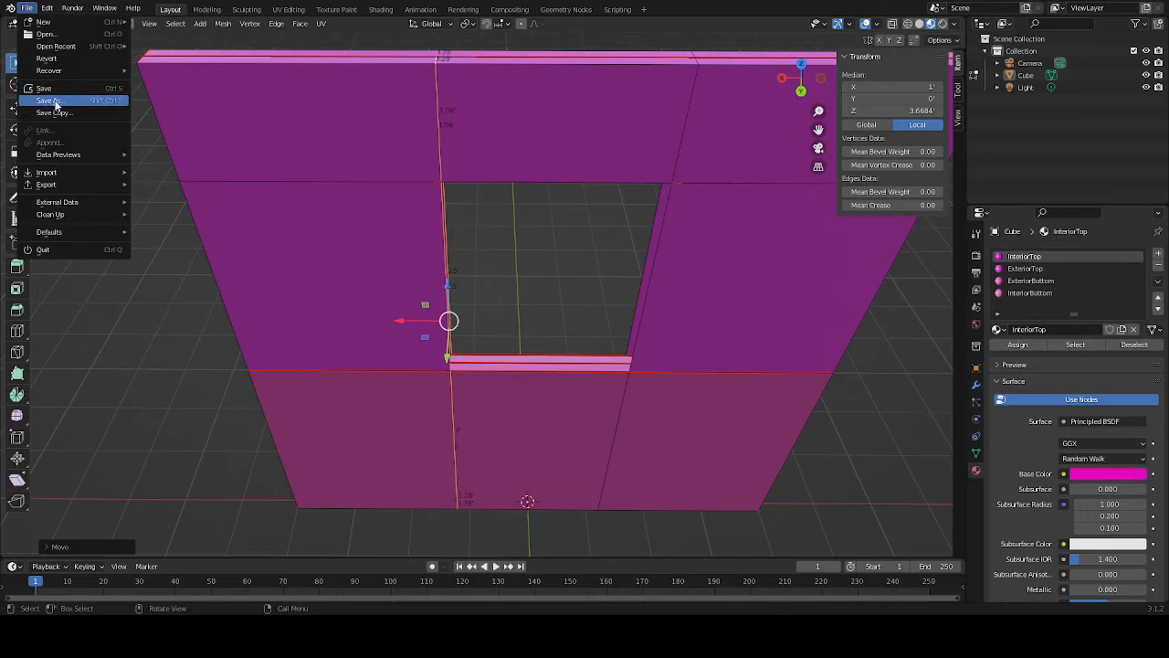
pyautogui.press('Escape')
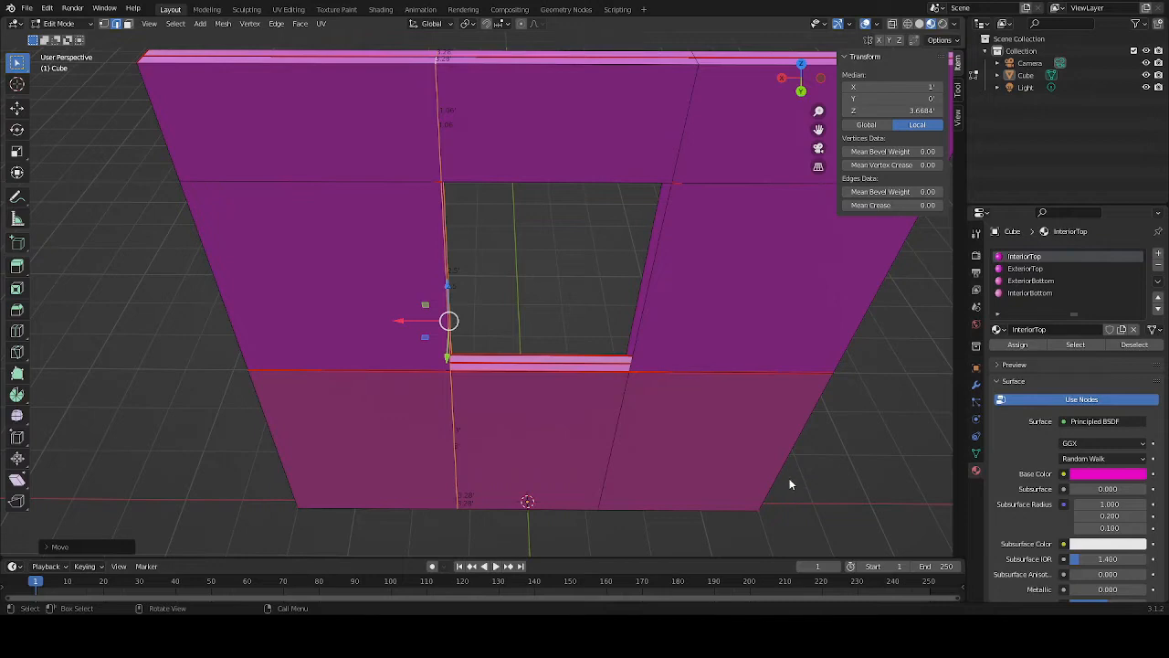
pyautogui.hotkey('ctrl', 's')
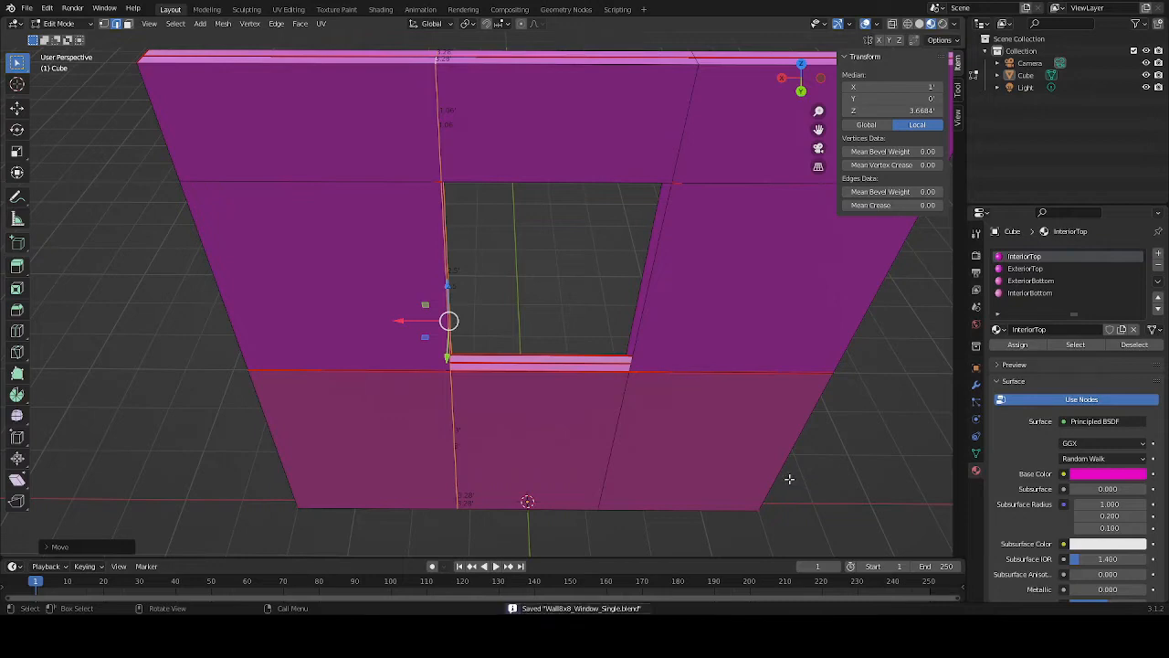
pyautogui.click(26, 9)
pyautogui.moveTo(73, 185)
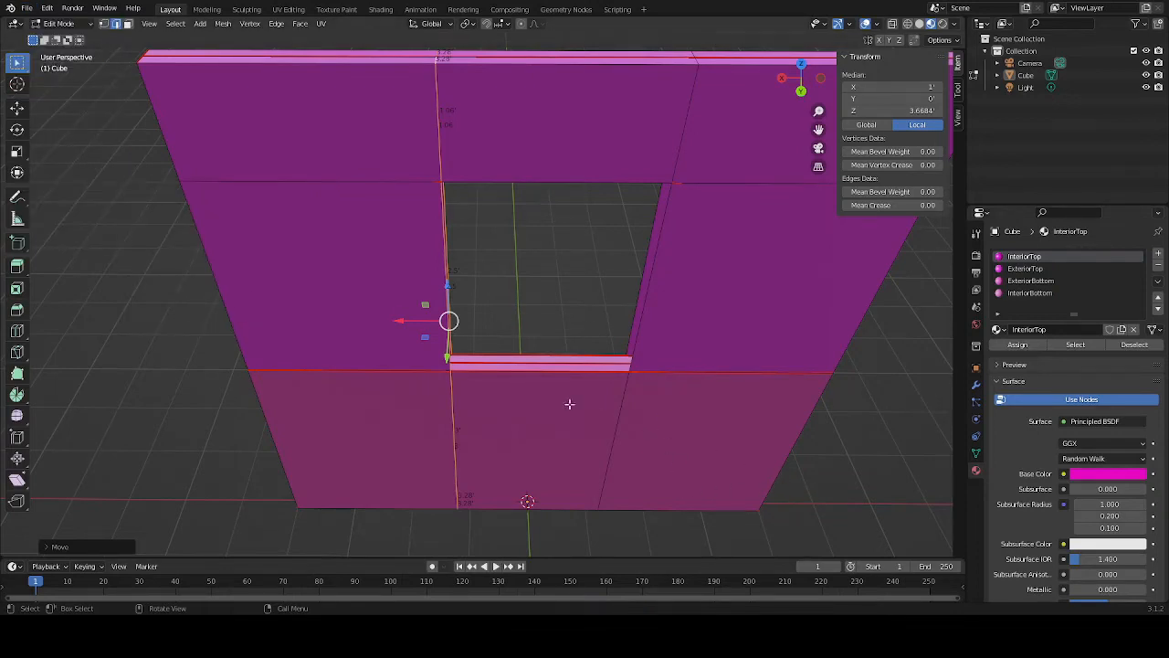
pyautogui.moveTo(561, 305); pyautogui.dragTo(513, 238, button='middle')
pyautogui.click(736, 335)
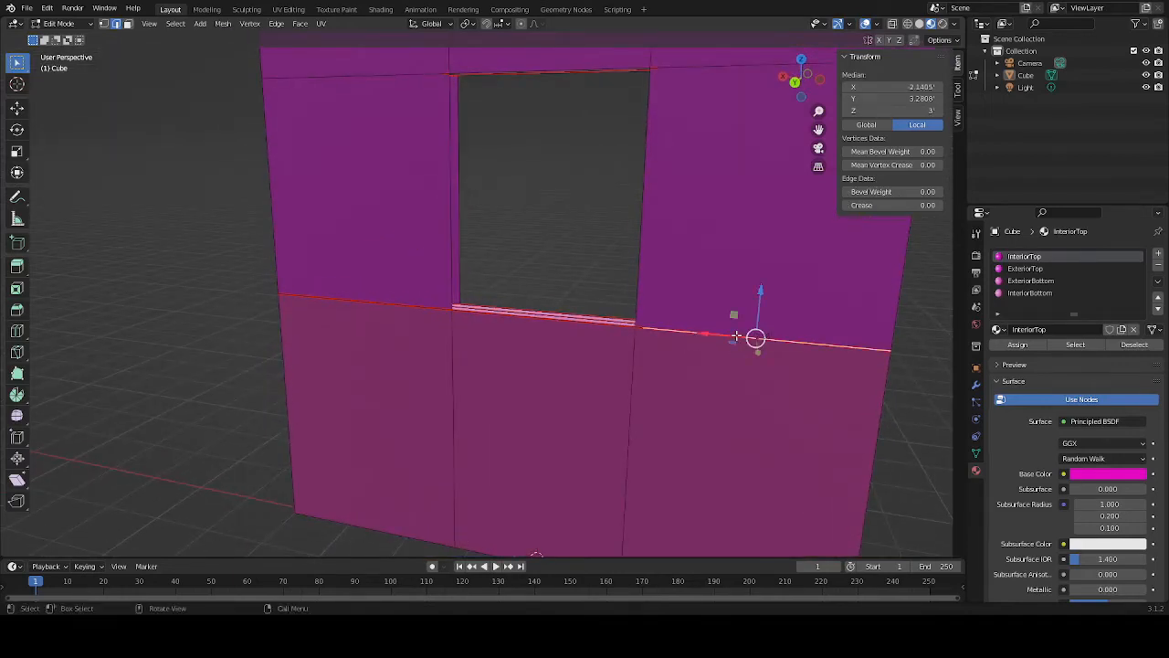
pyautogui.moveTo(684, 278); pyautogui.dragTo(563, 311, button='middle')
pyautogui.click(579, 348)
pyautogui.keyDown('shift'); pyautogui.click(609, 336); pyautogui.keyUp('shift')
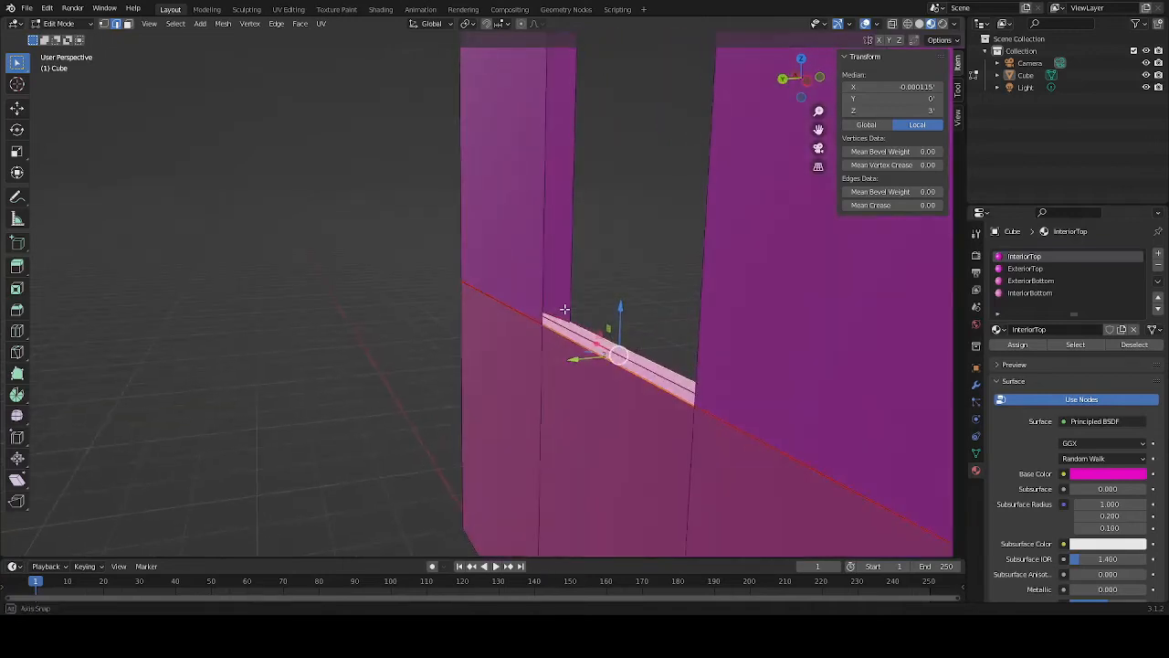
# Undo the sill edge selections and the last move of the window's side edges to X 1'
pyautogui.hotkey('ctrl', 'z')
pyautogui.hotkey('ctrl', 'z')
pyautogui.hotkey('ctrl', 'z')
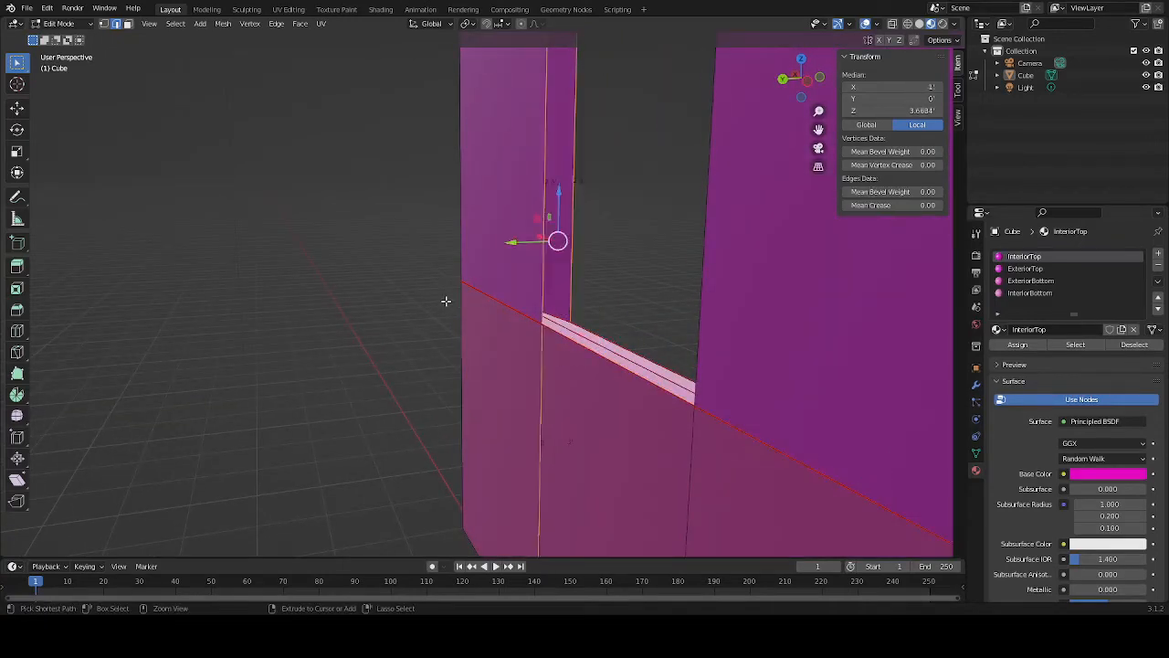
pyautogui.hotkey('ctrl', 'z')
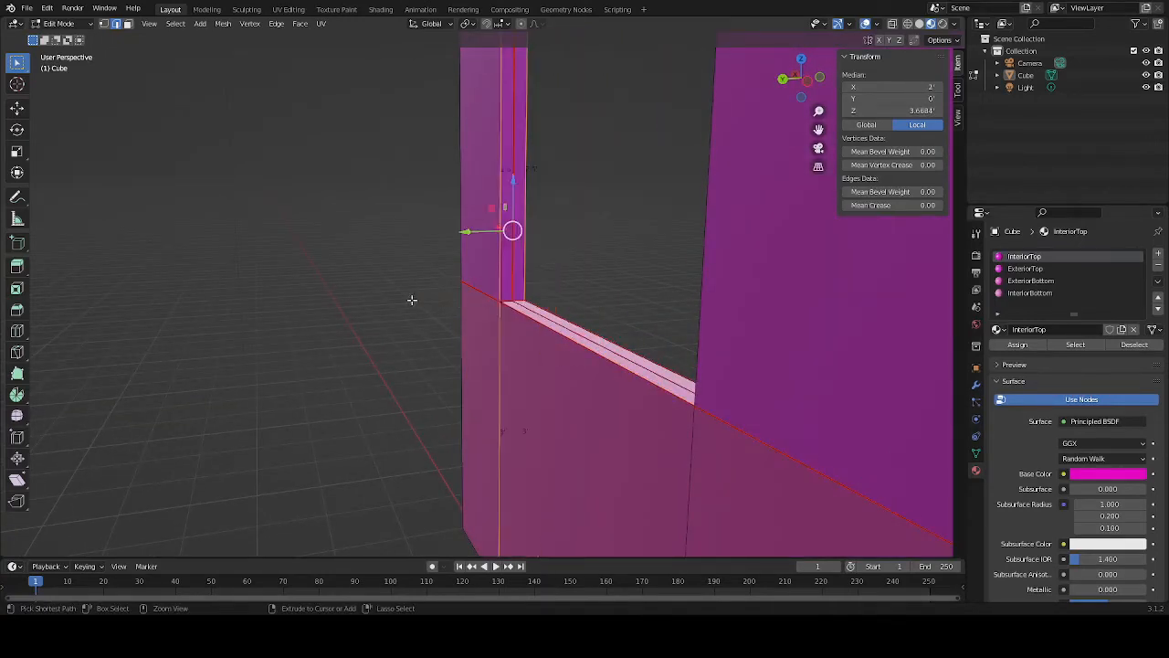
# Add the remaining edges of the window's jamb at X 2' to the selection and move the whole set along X to a median X of 1'
pyautogui.moveTo(410, 298); pyautogui.dragTo(508, 244, button='middle')
pyautogui.keyDown('shift'); pyautogui.click(509, 245); pyautogui.keyUp('shift')
pyautogui.keyDown('shift'); pyautogui.click(522, 246); pyautogui.keyUp('shift')
pyautogui.moveTo(604, 255); pyautogui.dragTo(825, 303, button='middle')
pyautogui.moveTo(531, 243); pyautogui.dragTo(392, 241, button='middle')
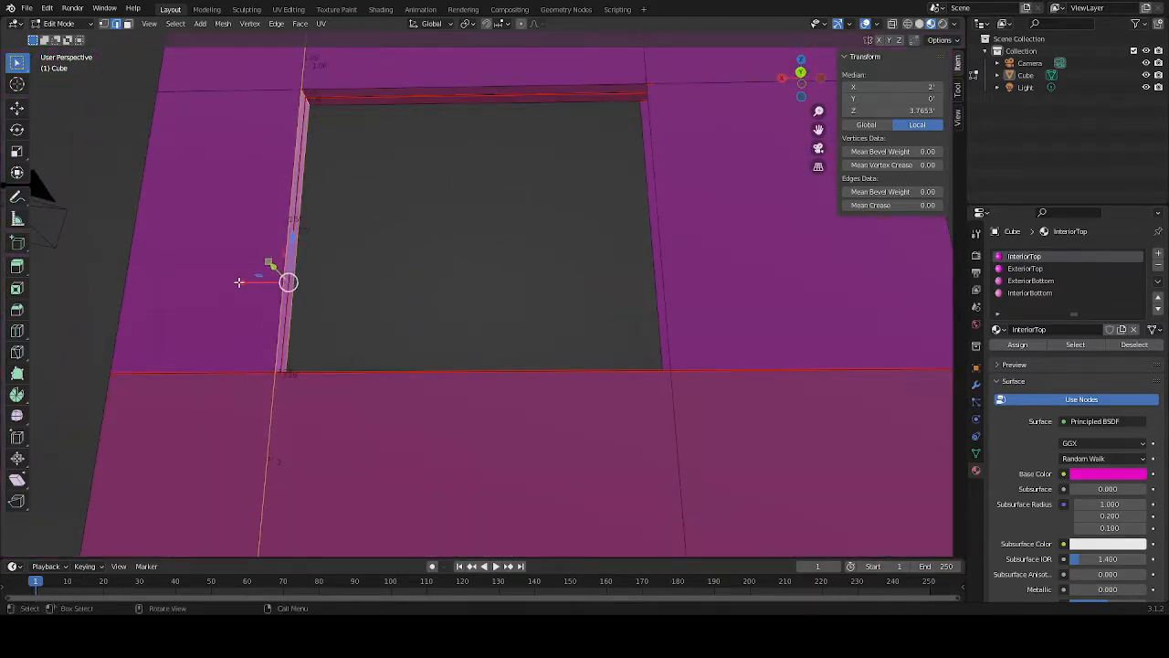
pyautogui.moveTo(238, 281); pyautogui.dragTo(299, 281)
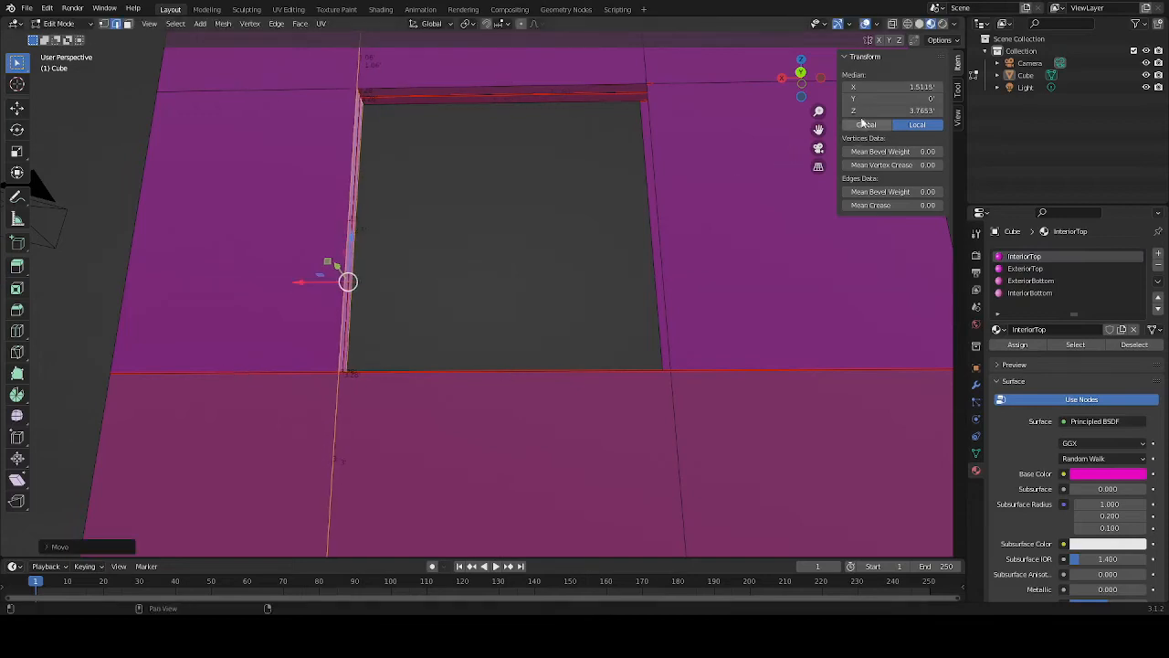
pyautogui.click(872, 87)
pyautogui.write('1')
pyautogui.press('Return')
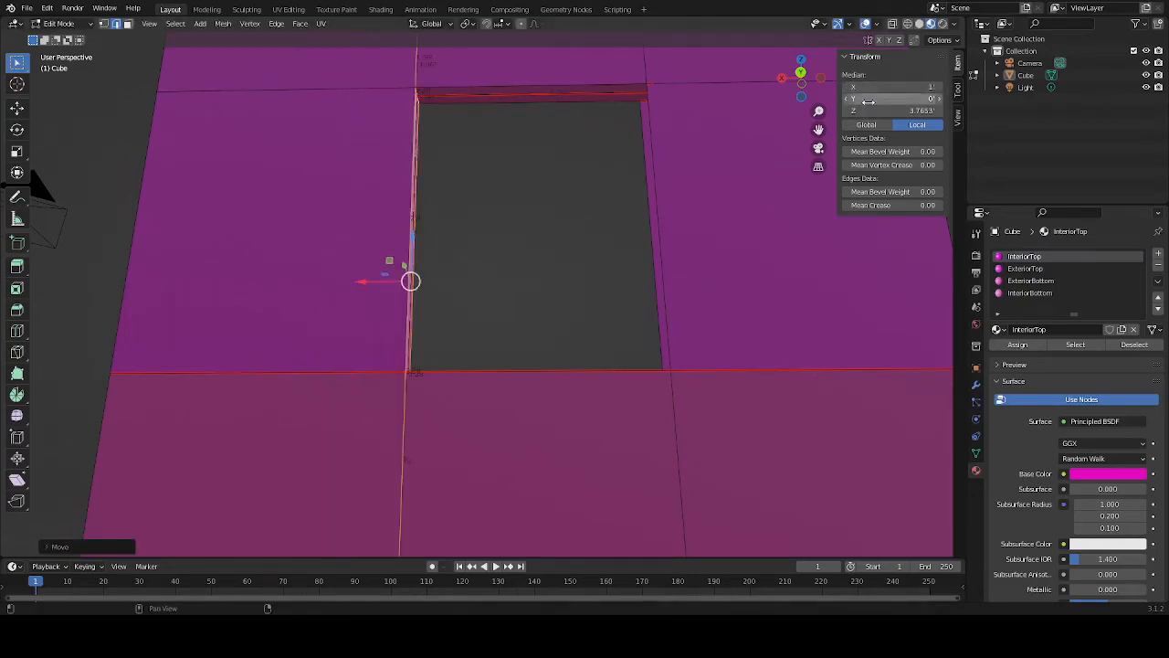
# Switch the viewport to wireframe shading and select the middle vertical edge left behind on the window's opposite jamb, near X -2'
pyautogui.moveTo(687, 208)
pyautogui.mouseDown(button='middle')
pyautogui.moveTo(667, 207)
pyautogui.moveTo(687, 208)
pyautogui.mouseUp(button='middle')
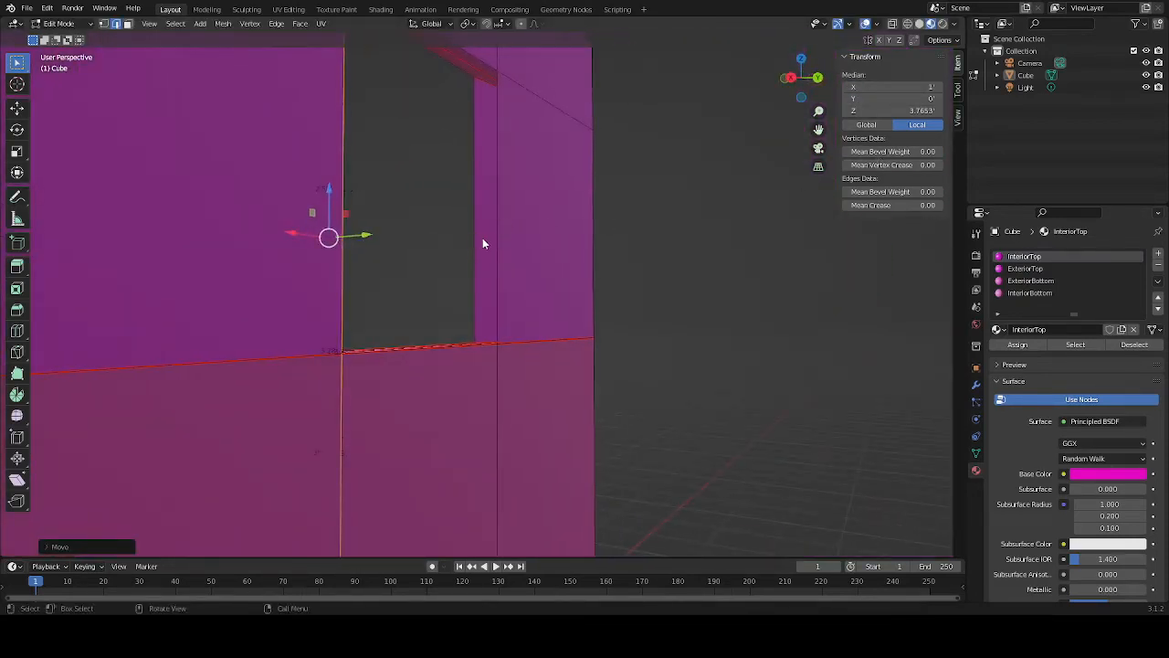
pyautogui.moveTo(475, 258); pyautogui.dragTo(516, 258, button='middle')
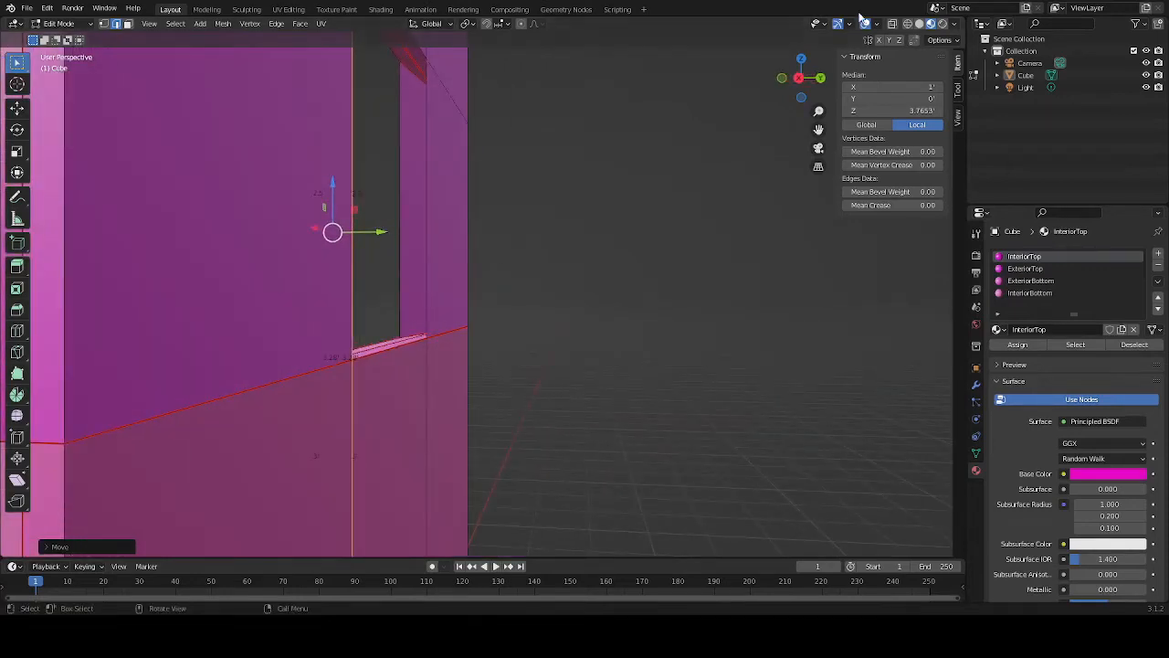
pyautogui.click(909, 23)
pyautogui.moveTo(443, 222); pyautogui.dragTo(382, 231, button='middle')
pyautogui.click(651, 236)
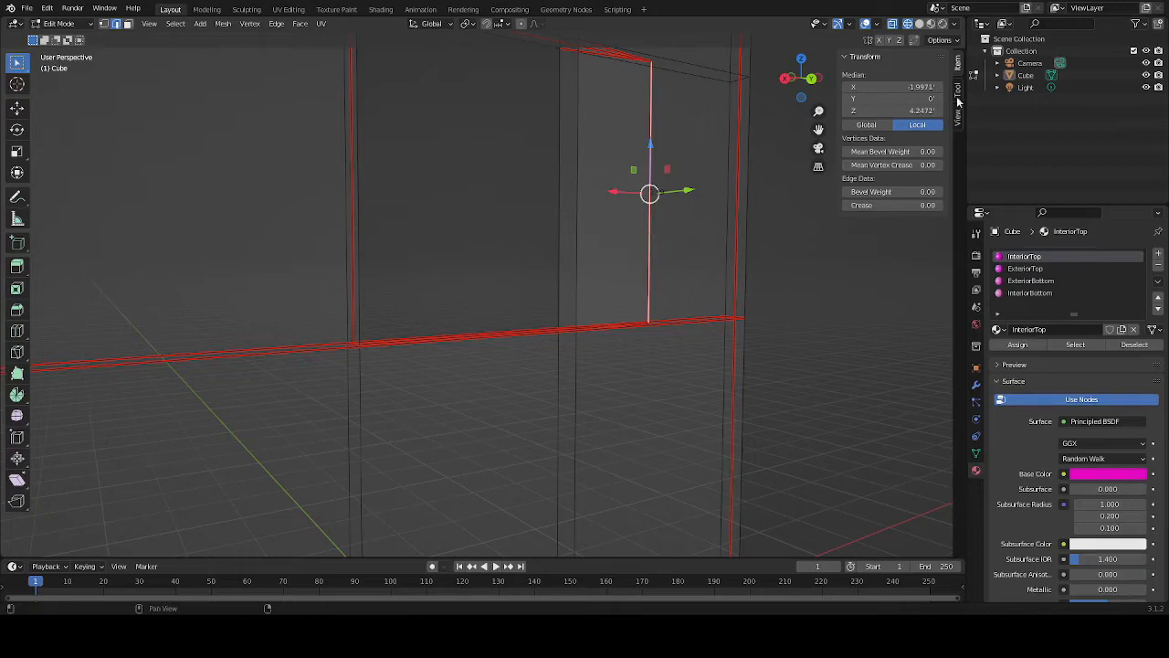
pyautogui.click(883, 87)
pyautogui.write('1')
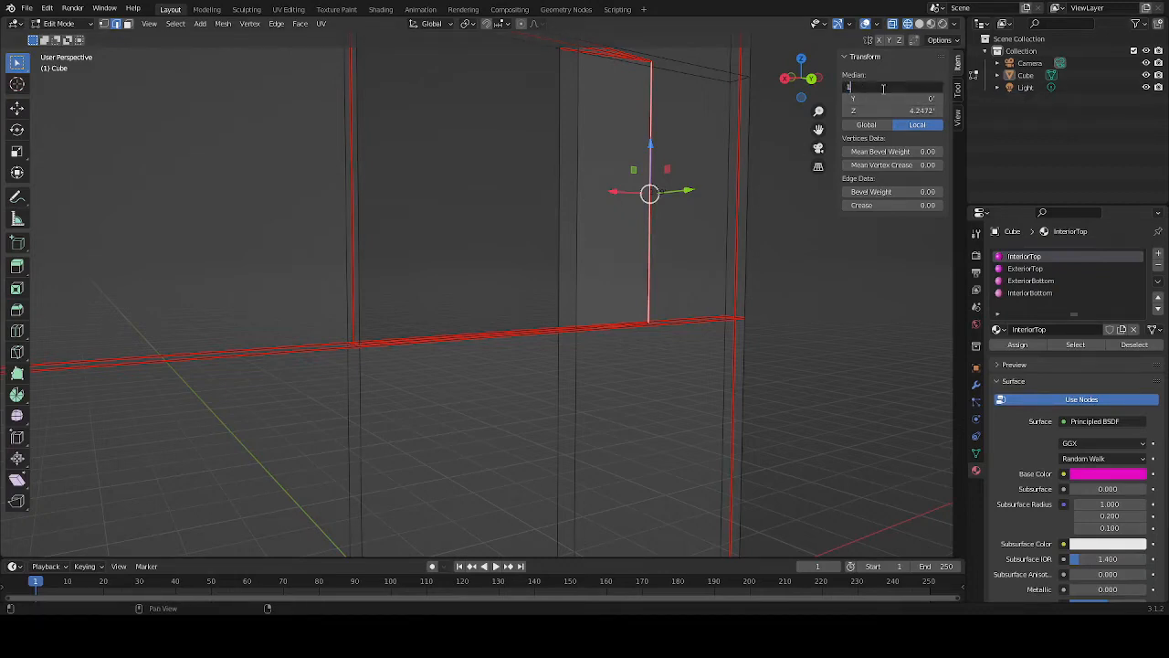
pyautogui.press('Return')
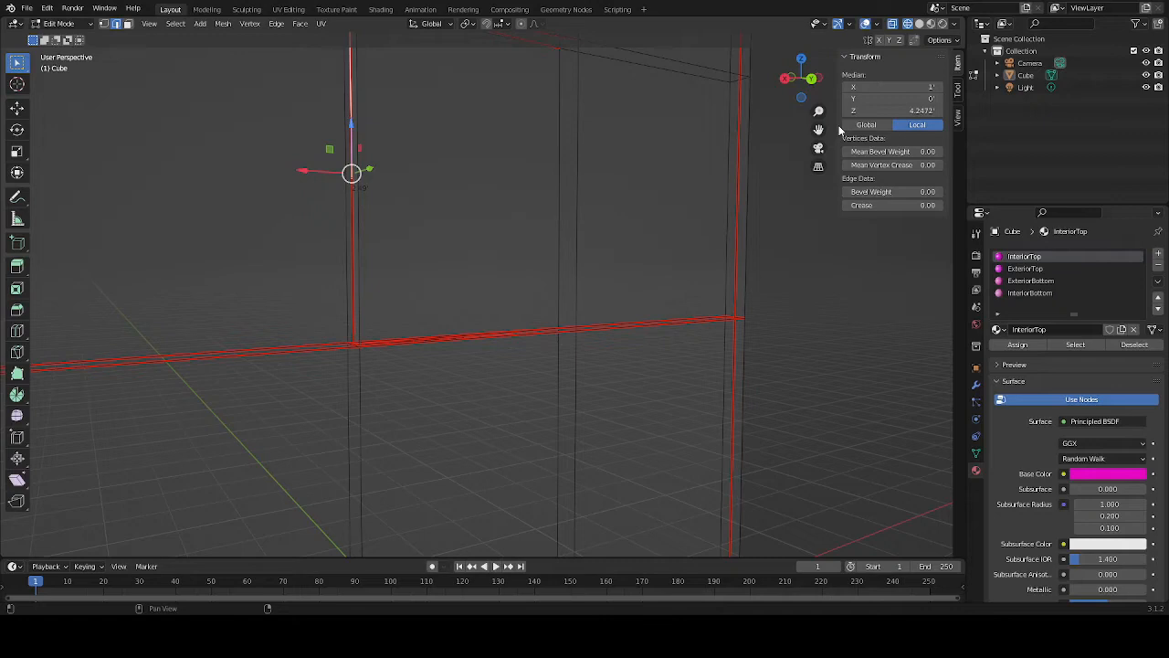
# Set the selected jamb edge's median X to -1' and return the viewport to Material Preview shading
pyautogui.click(902, 86)
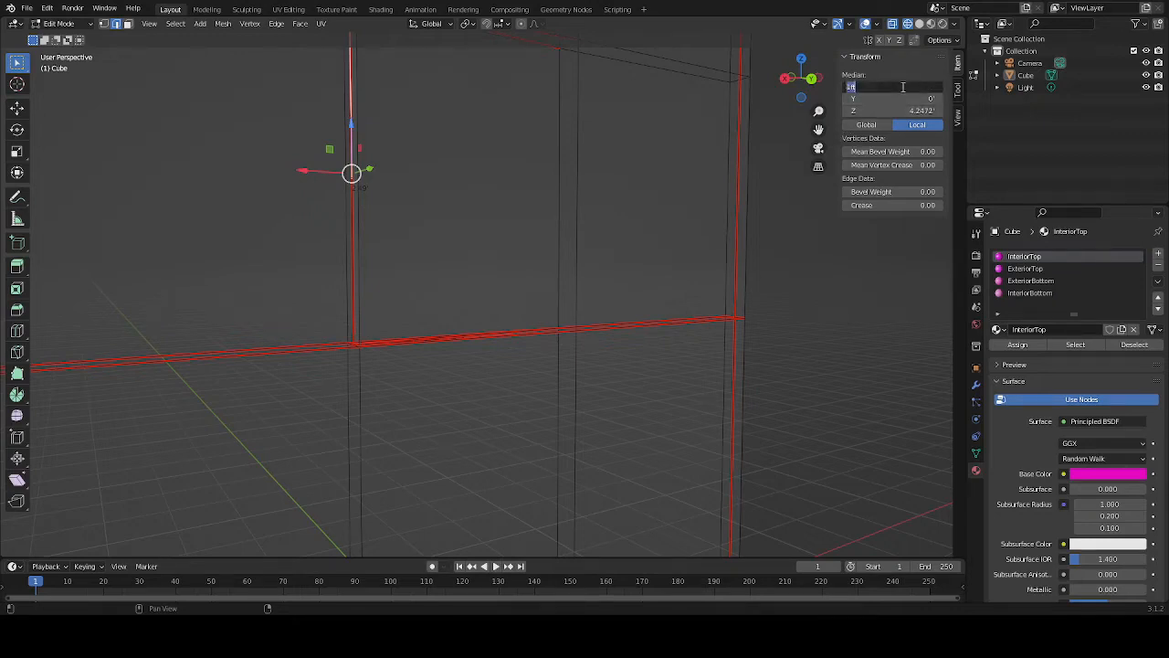
pyautogui.write('-1')
pyautogui.press('Return')
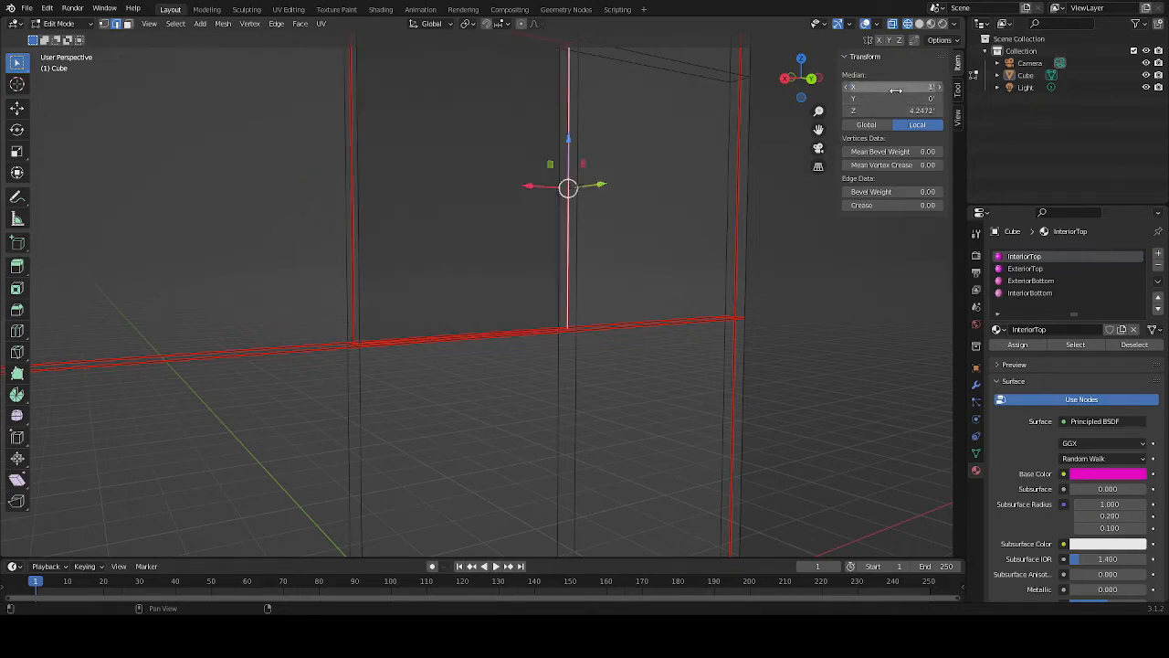
pyautogui.moveTo(507, 231); pyautogui.dragTo(636, 185, button='middle')
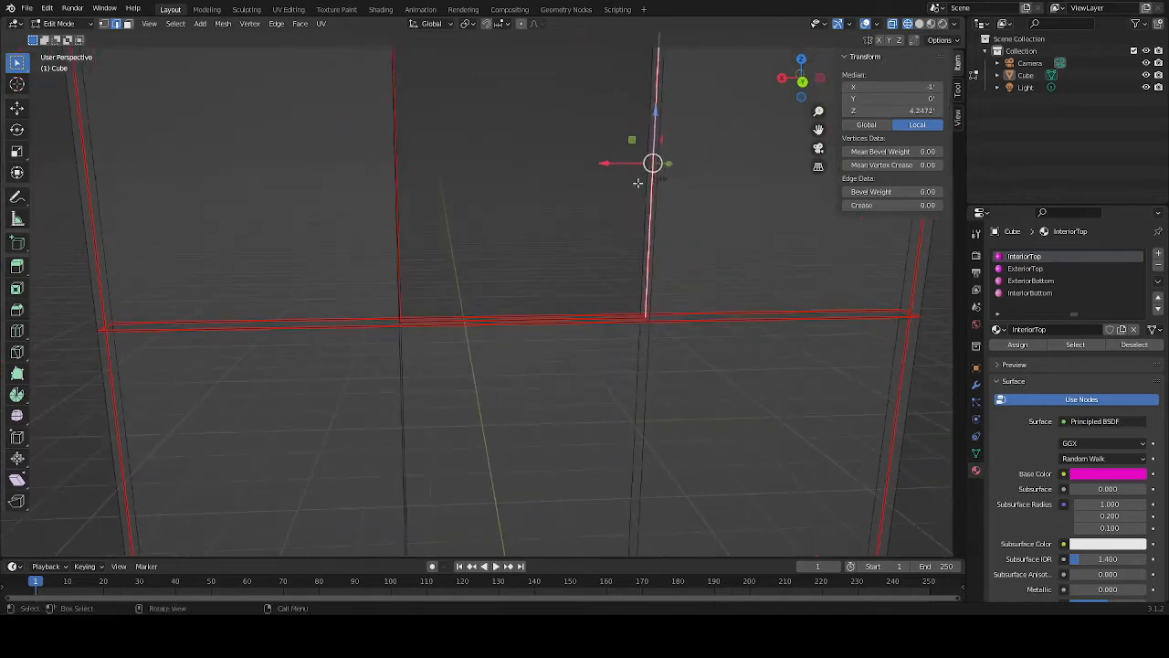
pyautogui.click(929, 26)
pyautogui.moveTo(484, 239); pyautogui.dragTo(537, 263, button='middle')
pyautogui.scroll(-7, 541, 260)
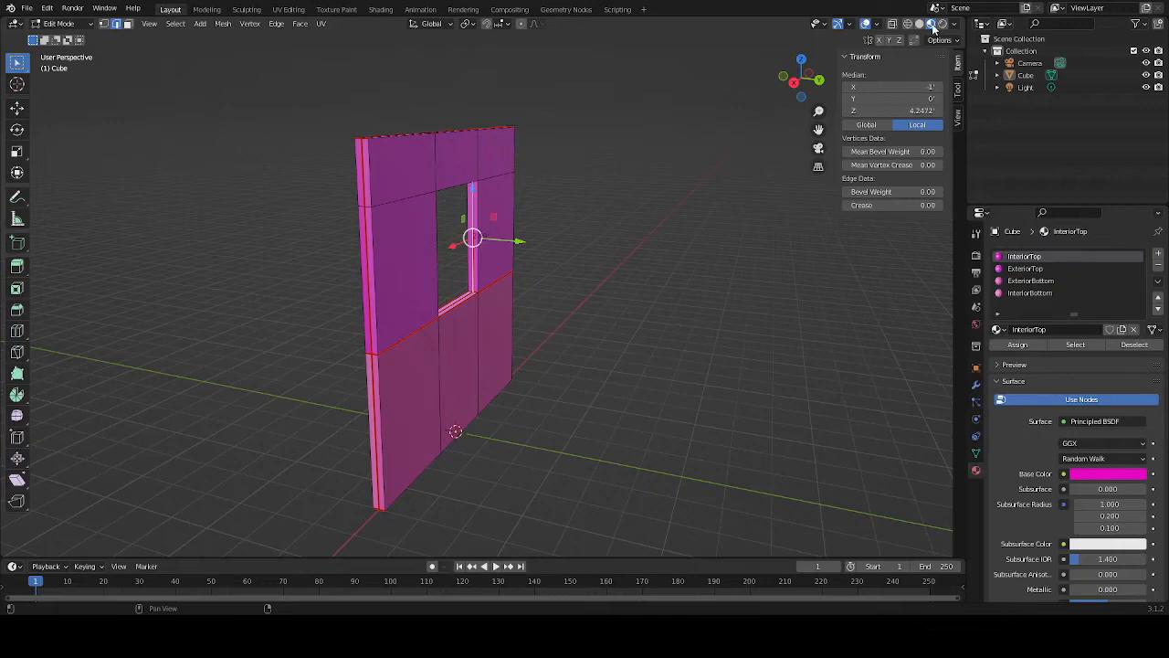
pyautogui.moveTo(614, 295); pyautogui.dragTo(518, 302, button='middle')
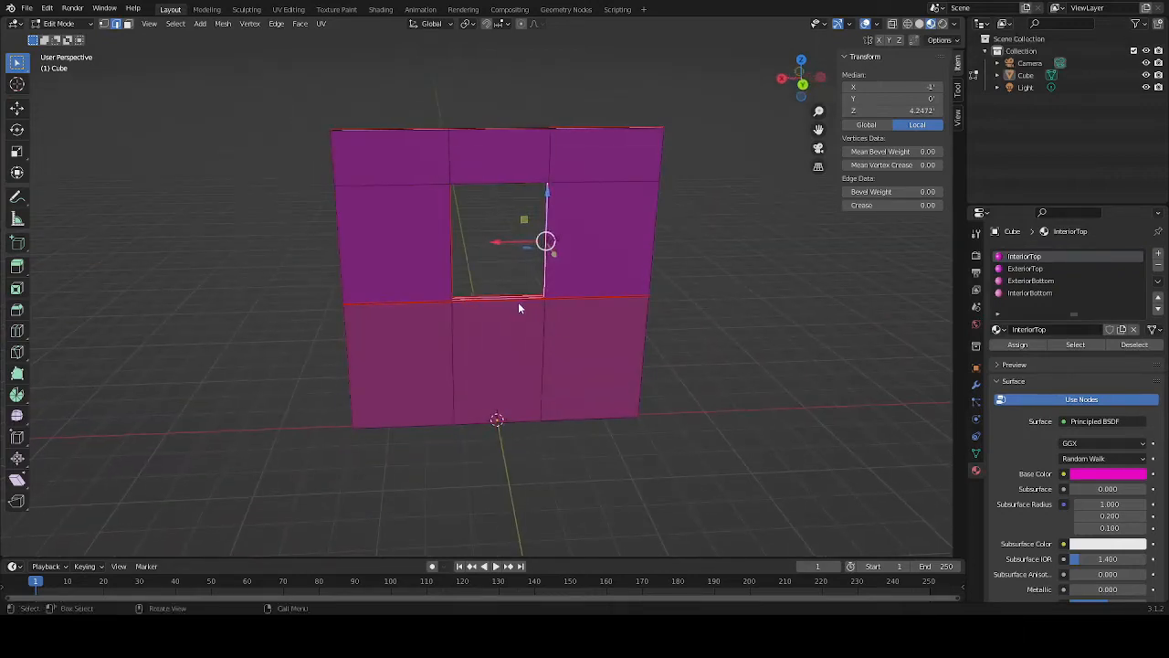
# Save the corrected single-window wall under its current file name and export it as FBX
pyautogui.click(26, 9)
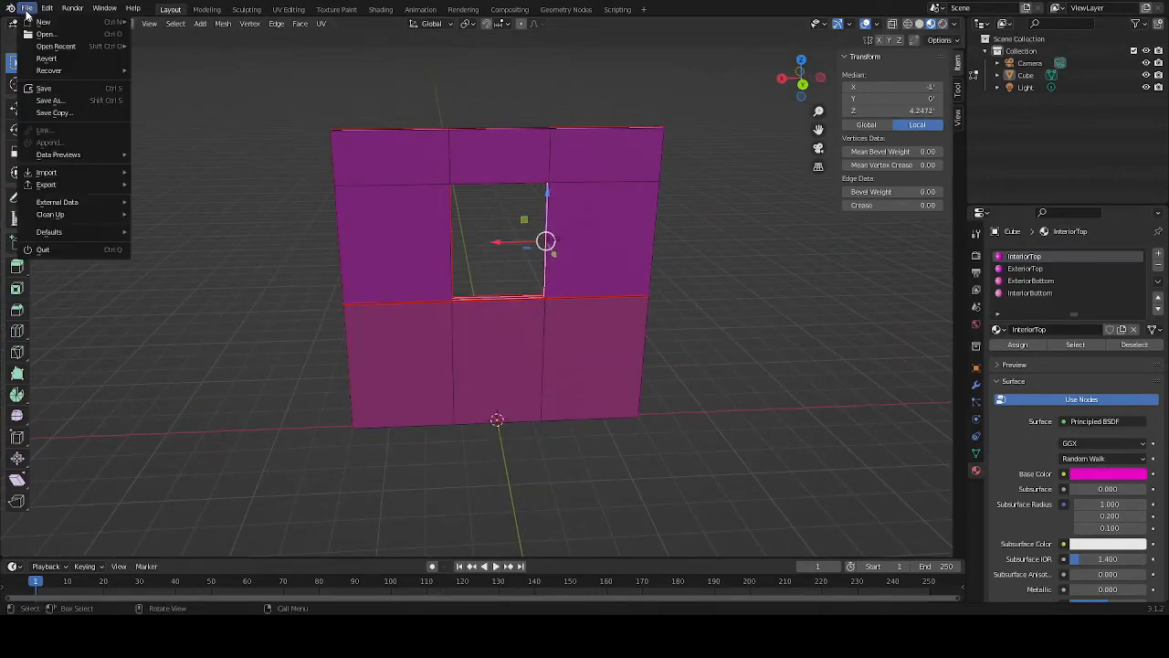
pyautogui.click(53, 88)
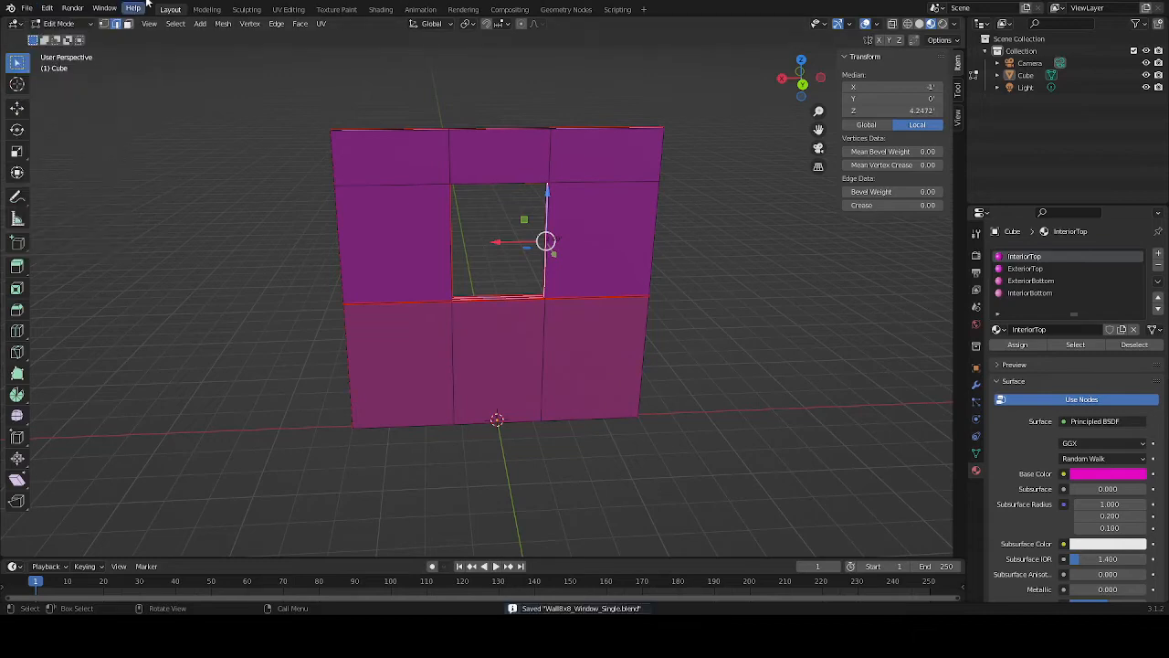
pyautogui.click(27, 10)
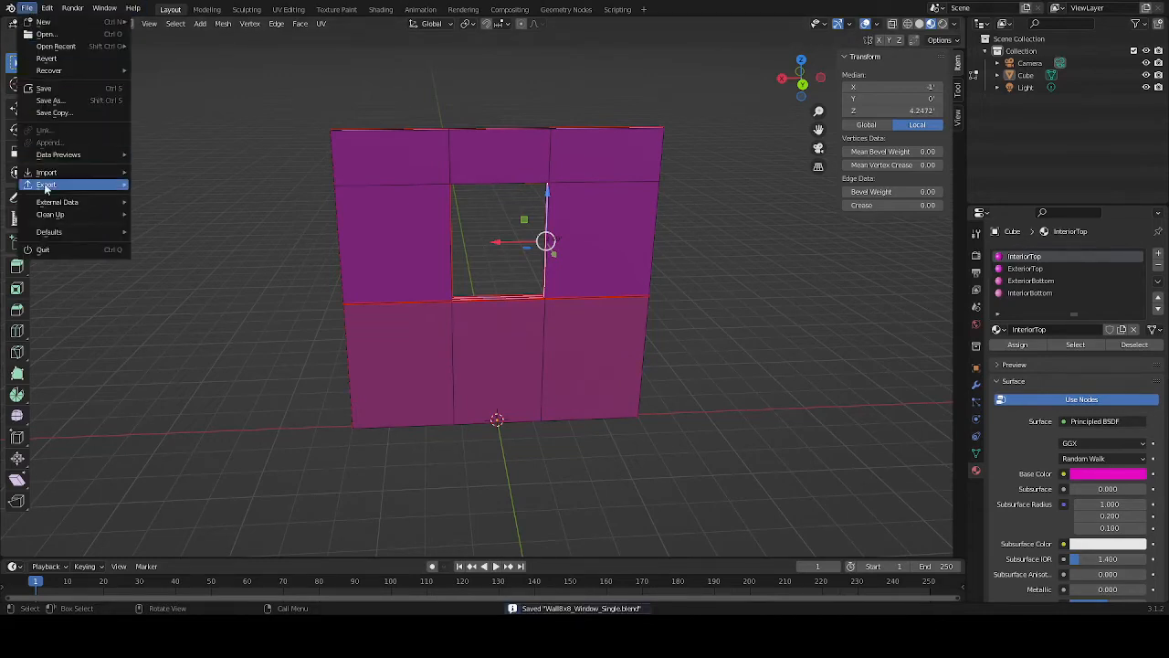
pyautogui.moveTo(61, 188)
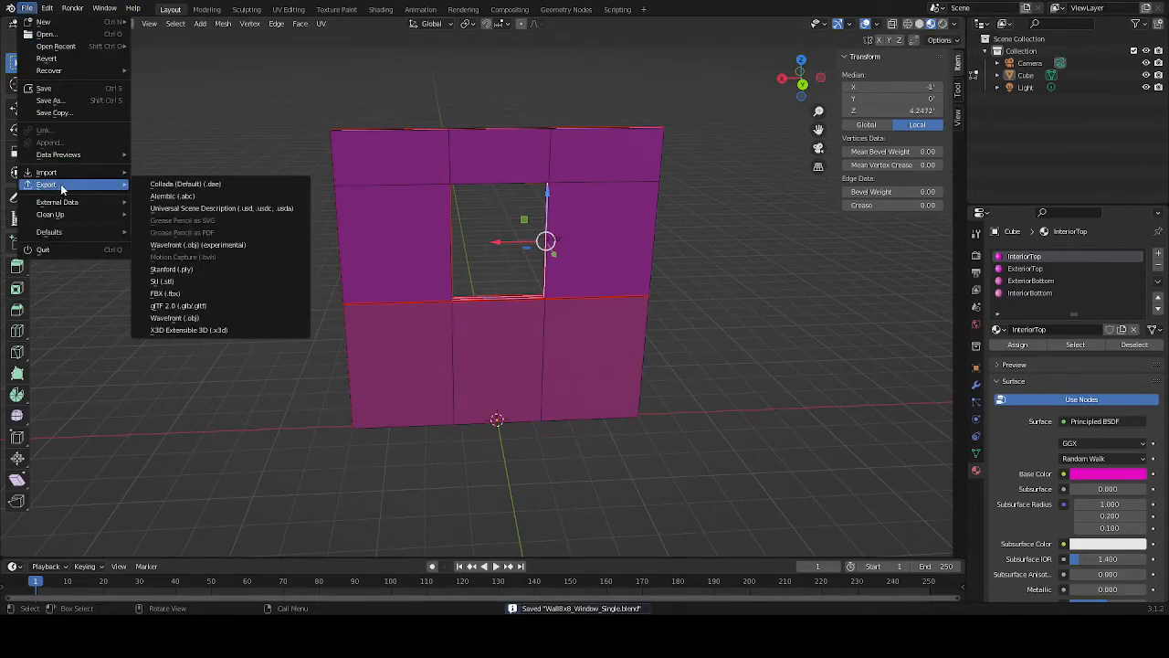
pyautogui.click(200, 296)
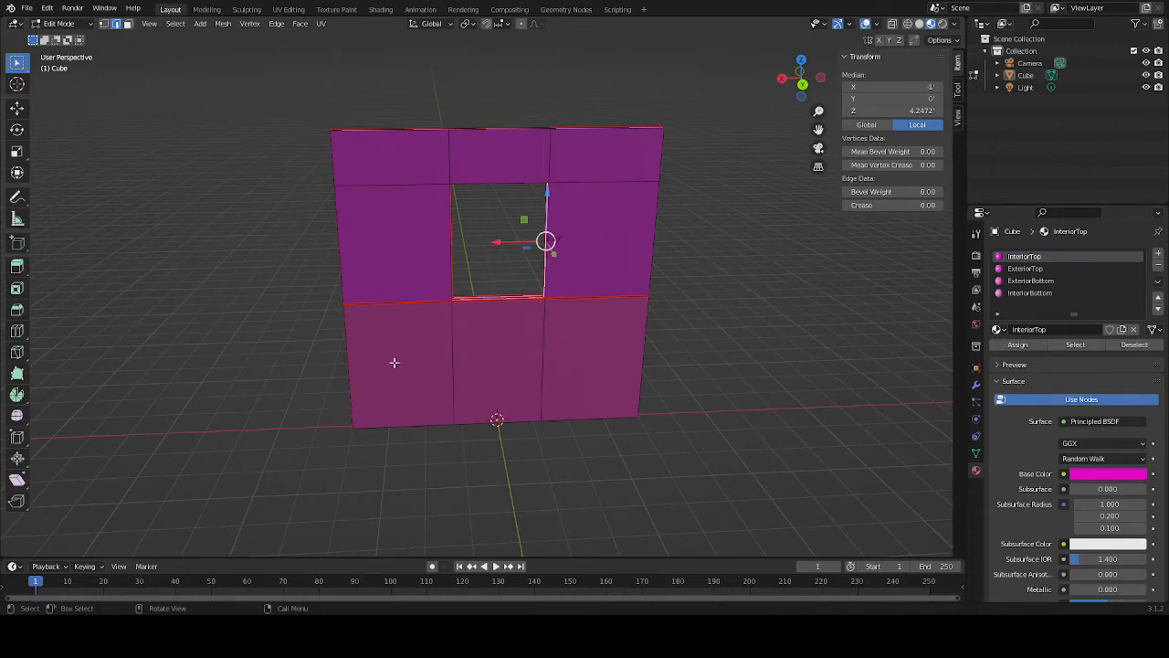
# Add a horizontal loop cut through the lower wall section and slide it down to about Z 0.12', just above the base
pyautogui.moveTo(260, 352); pyautogui.dragTo(528, 238, button='middle')
pyautogui.scroll(3, 513, 395)
pyautogui.scroll(2, 543, 337)
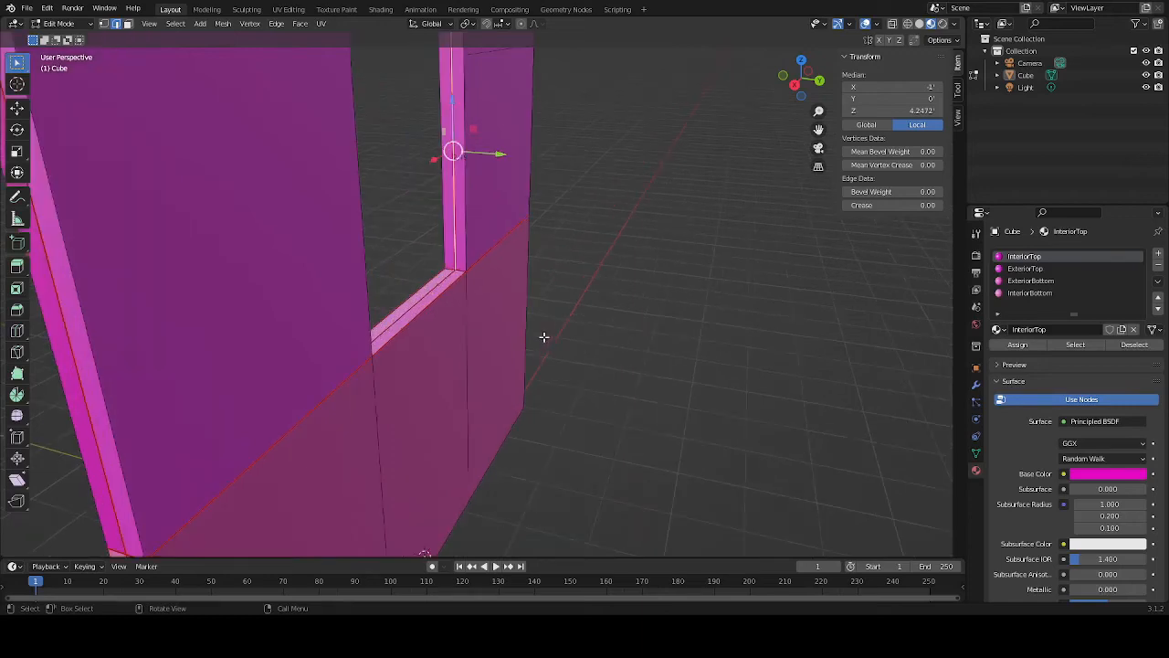
pyautogui.moveTo(530, 347); pyautogui.dragTo(484, 373, button='middle')
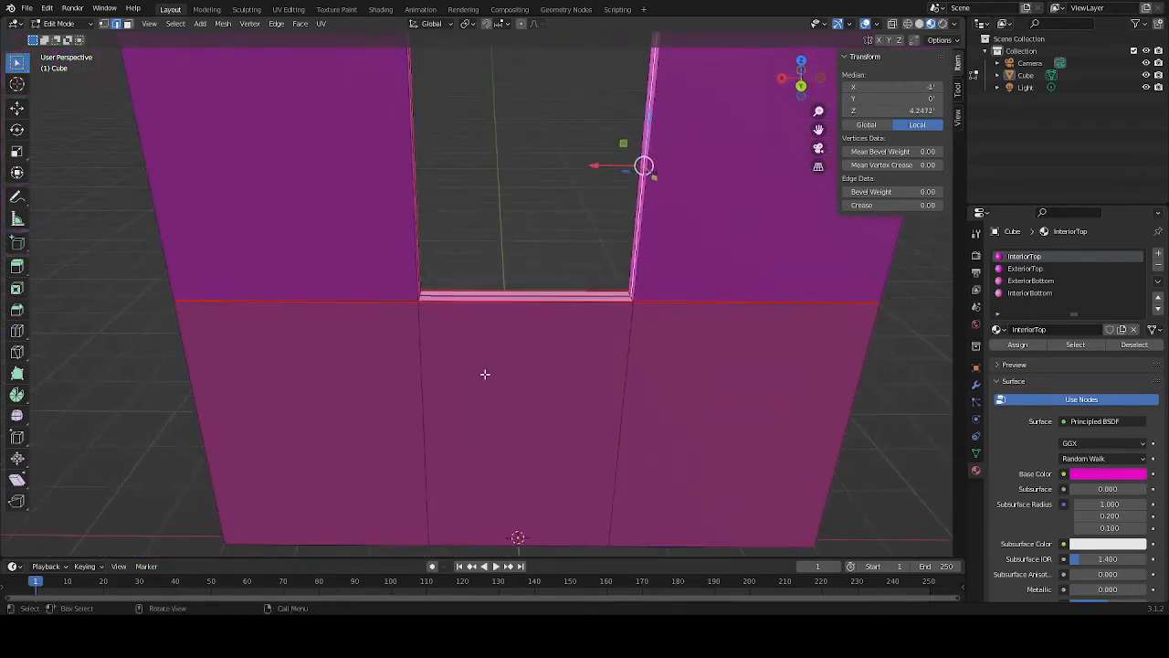
pyautogui.scroll(-2, 487, 322)
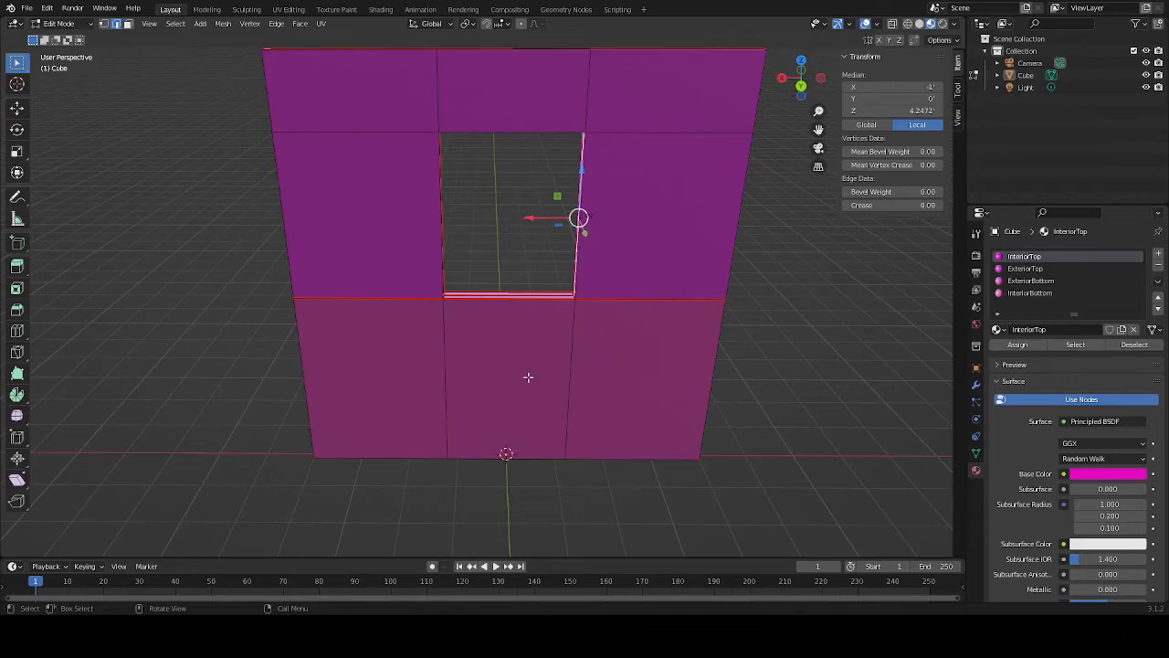
pyautogui.moveTo(527, 376); pyautogui.dragTo(494, 355, button='middle')
pyautogui.scroll(-3, 570, 361)
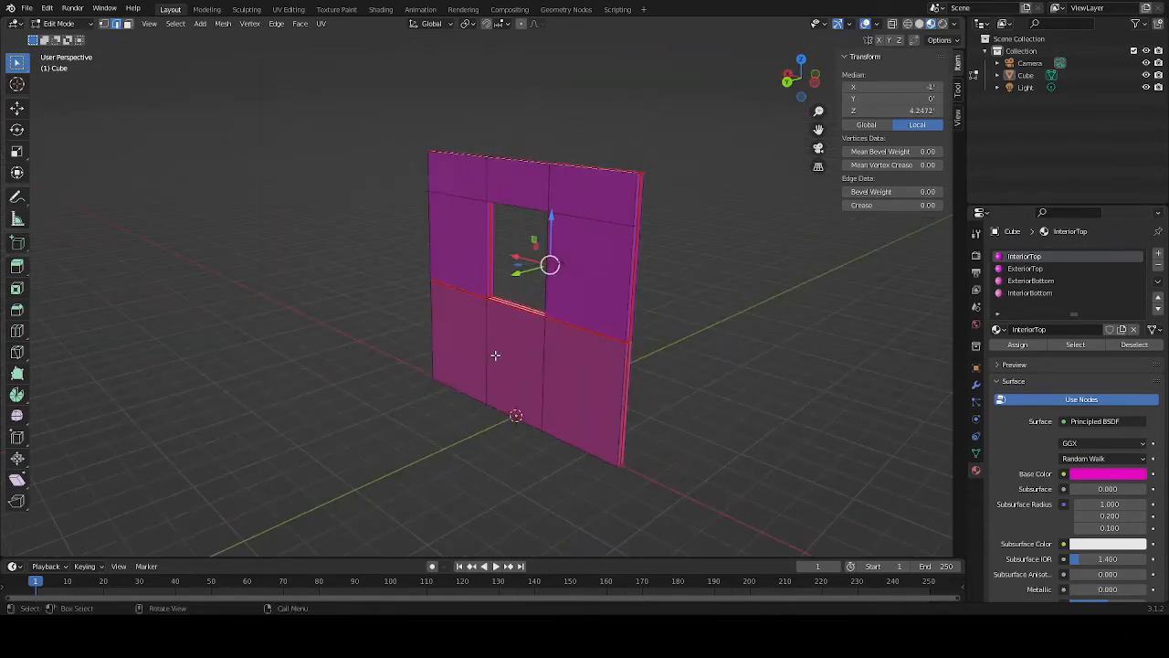
pyautogui.hotkey('ctrl', 'r')
pyautogui.click(496, 367)
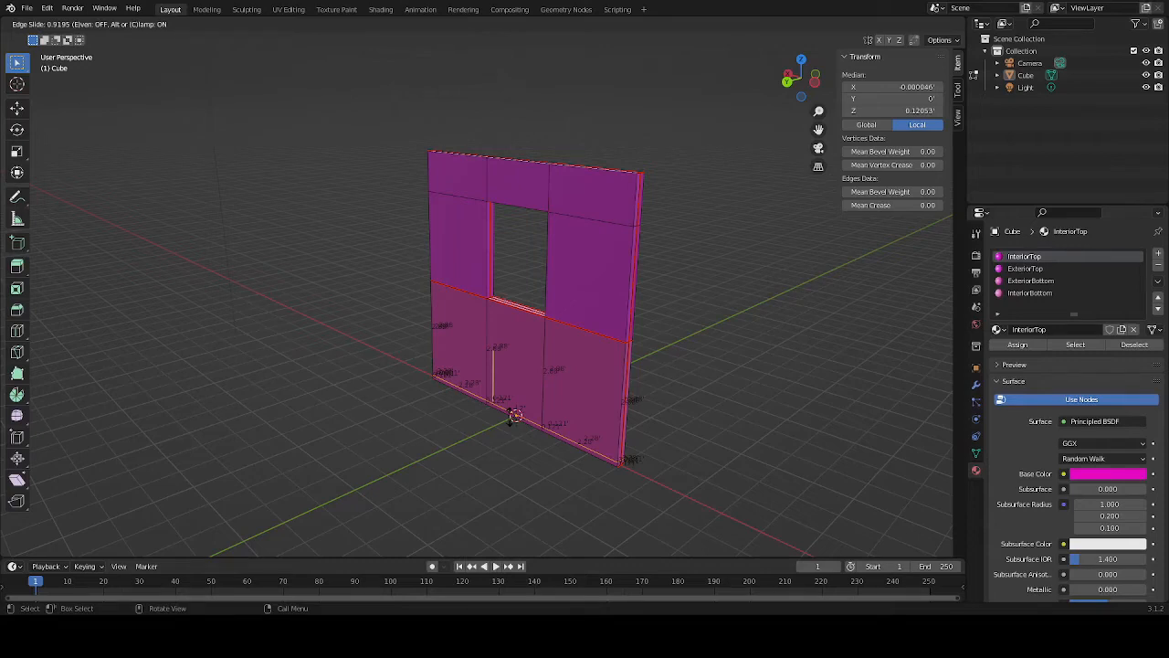
pyautogui.click(515, 413)
pyautogui.scroll(5, 426, 447)
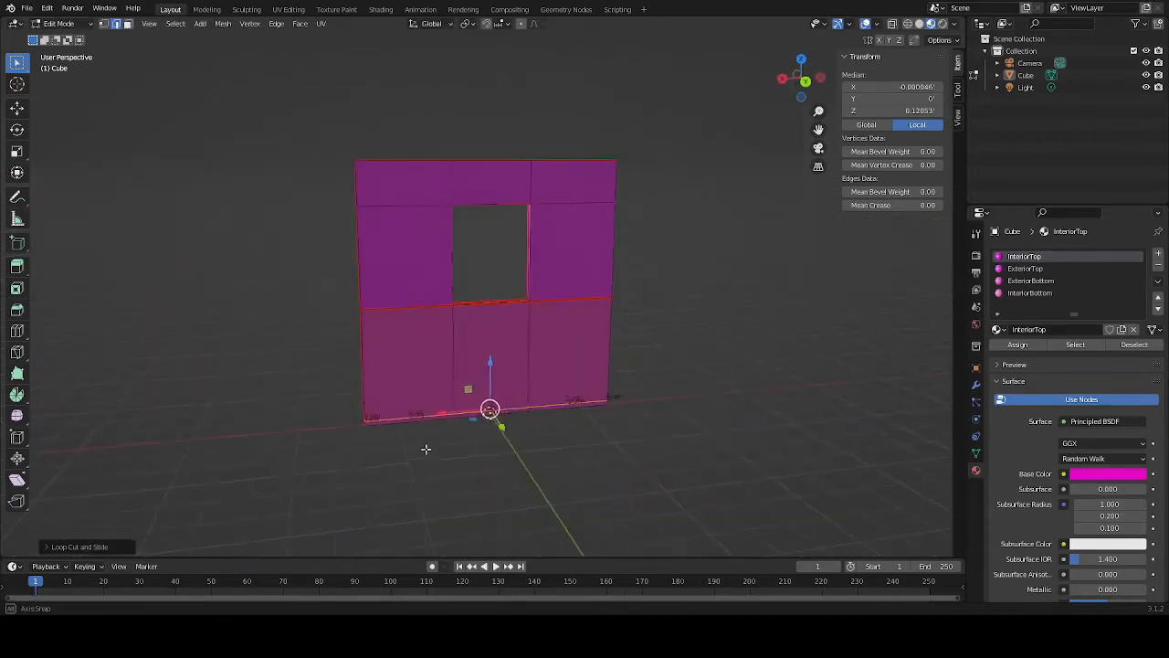
# Delete the sill faces and the lower centre faces on both wall sides to extend the window opening down into a doorway
pyautogui.moveTo(470, 465); pyautogui.dragTo(447, 250, button='middle')
pyautogui.hotkey('alt', 'a')
pyautogui.click(467, 221)
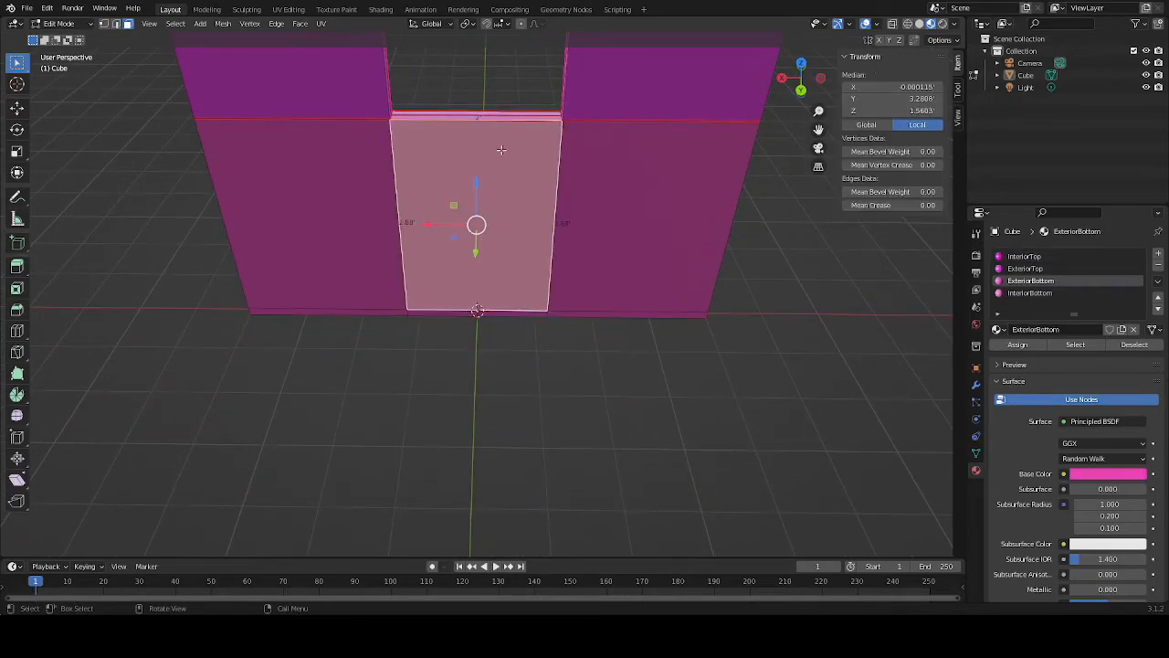
pyautogui.keyDown('shift'); pyautogui.click(499, 113); pyautogui.keyUp('shift')
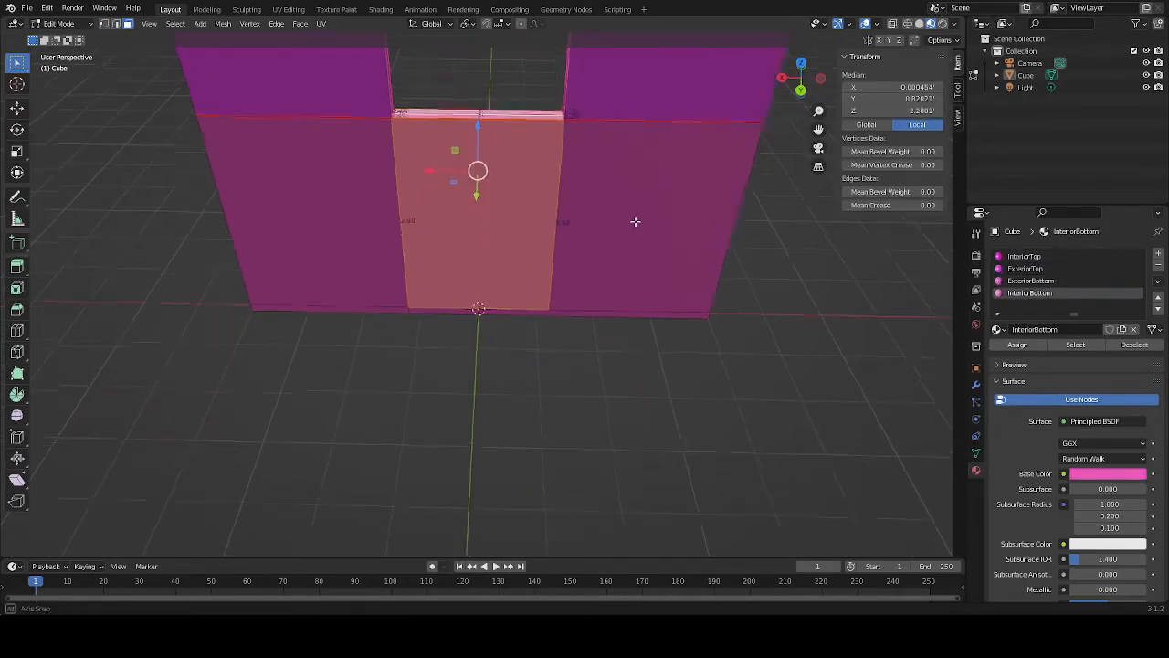
pyautogui.moveTo(633, 222); pyautogui.dragTo(376, 198, button='middle')
pyautogui.keyDown('shift'); pyautogui.click(510, 297); pyautogui.keyUp('shift')
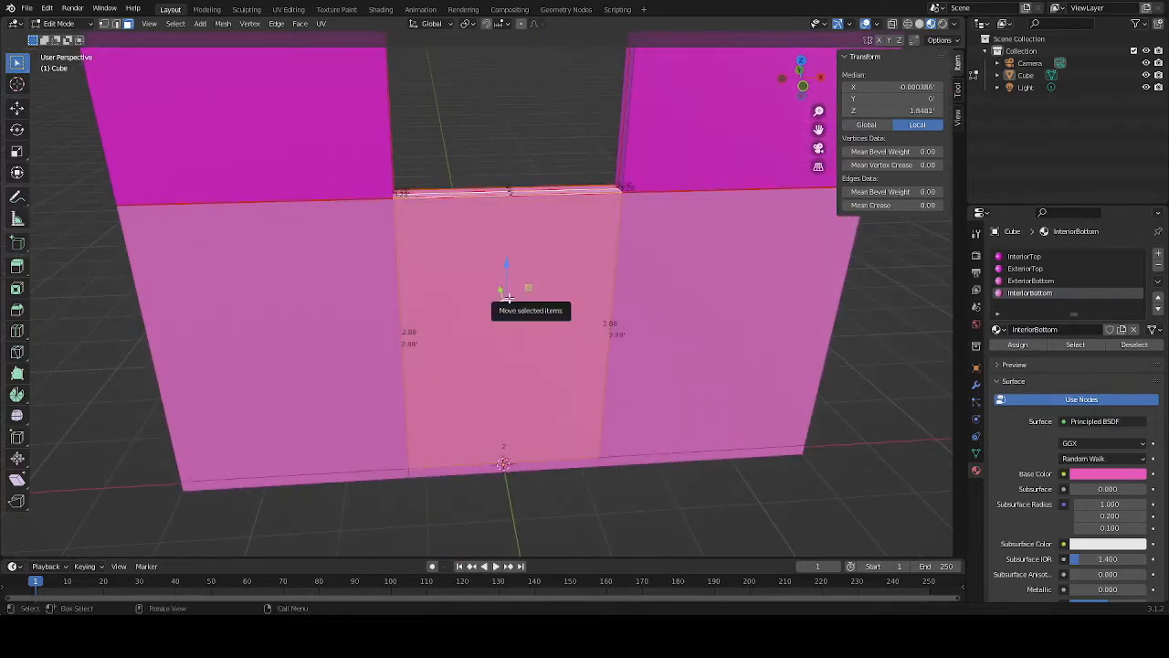
pyautogui.press('x')
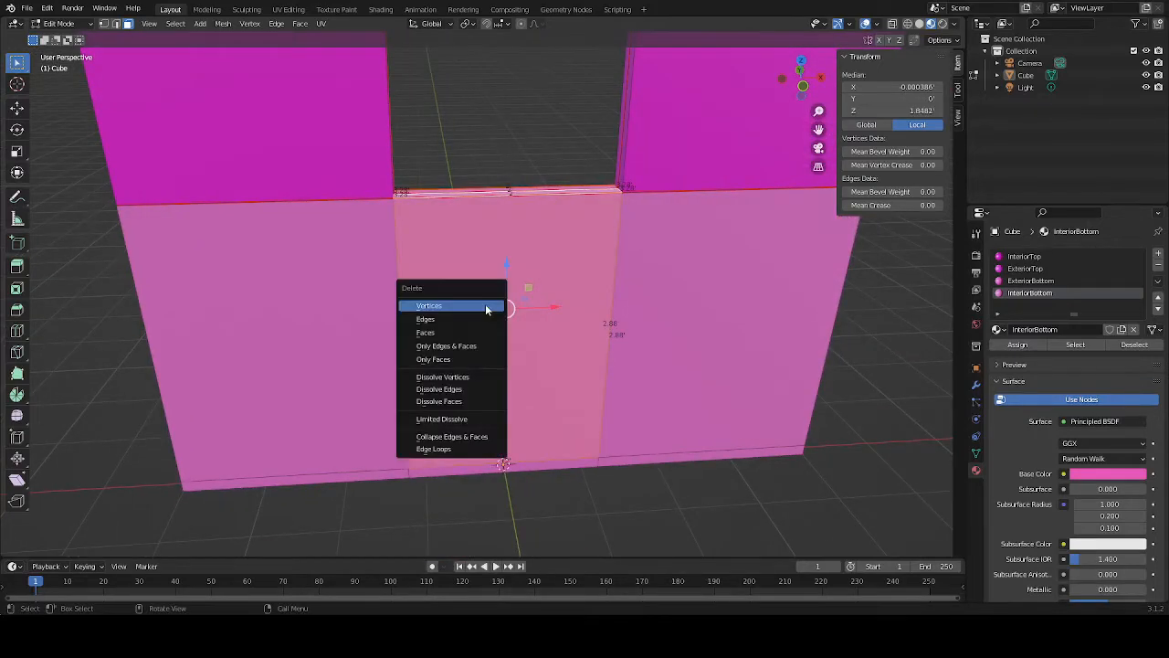
pyautogui.click(485, 309)
# Select the four corner vertices of the open lower doorway jamb at X 1' and fill them with a face
pyautogui.moveTo(448, 331); pyautogui.dragTo(459, 347, button='middle')
pyautogui.moveTo(577, 219); pyautogui.dragTo(611, 222, button='middle')
pyautogui.click(627, 211)
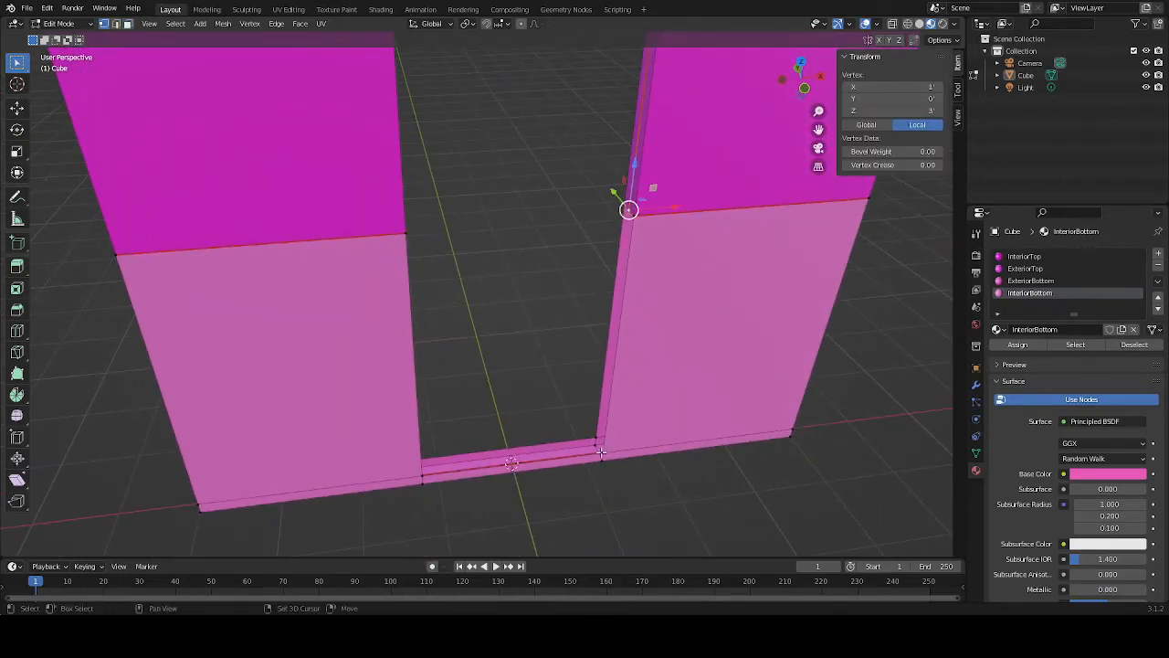
pyautogui.moveTo(517, 408)
pyautogui.mouseDown(button='middle')
pyautogui.moveTo(530, 397)
pyautogui.moveTo(511, 399)
pyautogui.mouseUp(button='middle')
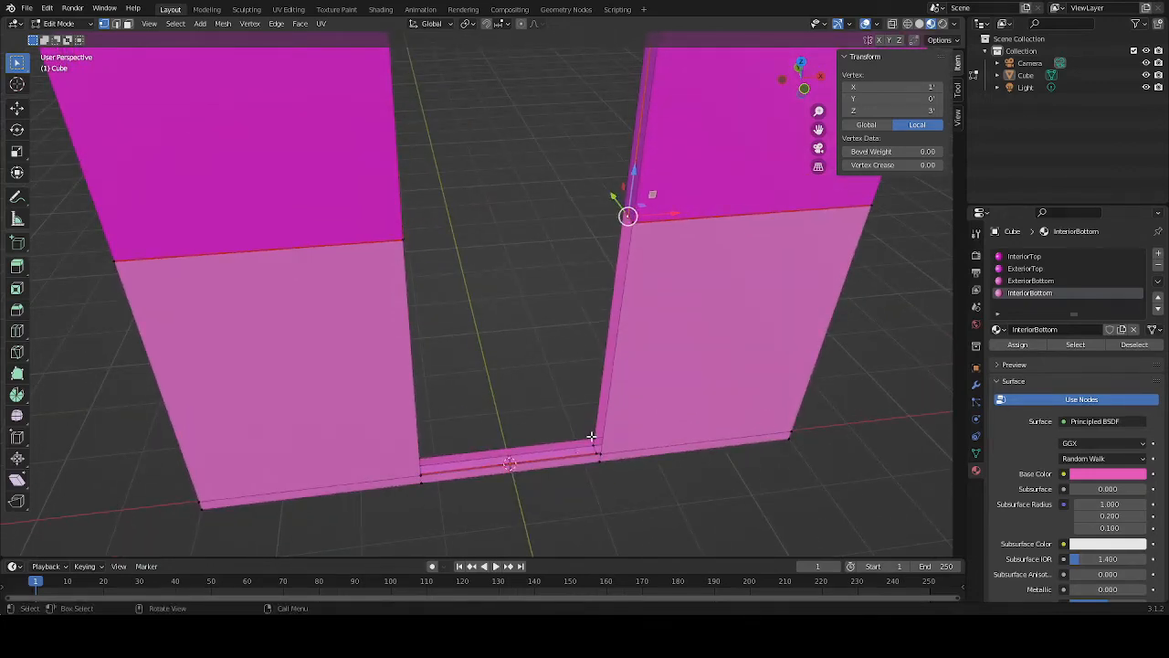
pyautogui.keyDown('shift'); pyautogui.click(633, 223); pyautogui.keyUp('shift')
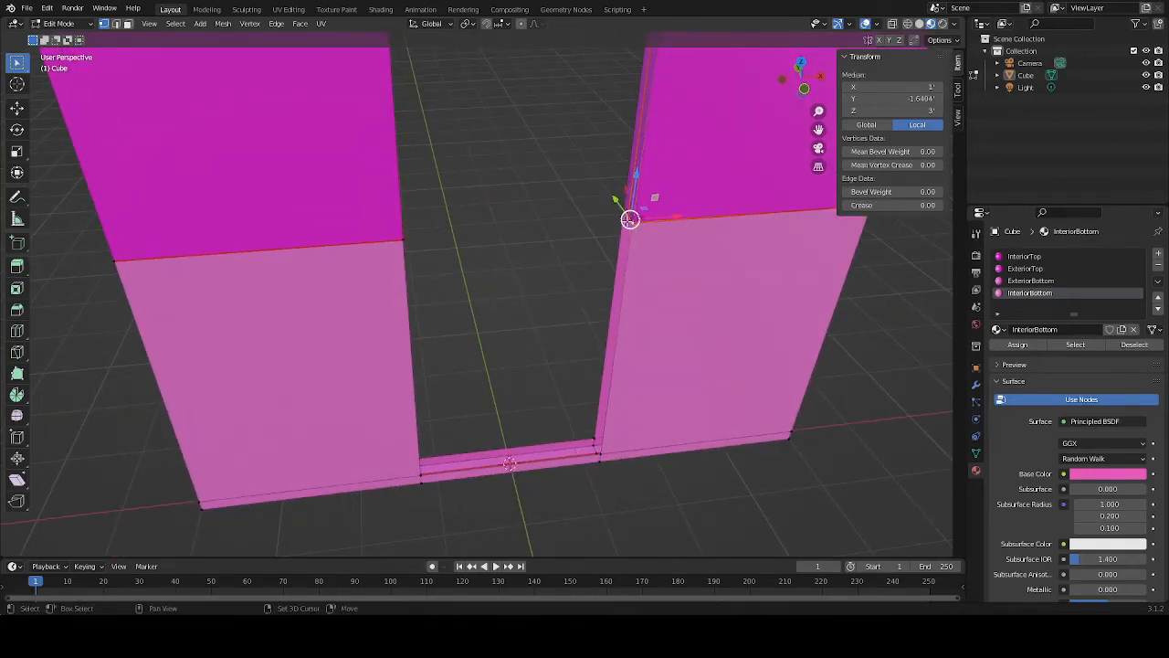
pyautogui.keyDown('shift'); pyautogui.click(592, 448); pyautogui.keyUp('shift')
pyautogui.keyDown('shift'); pyautogui.click(601, 454); pyautogui.keyUp('shift')
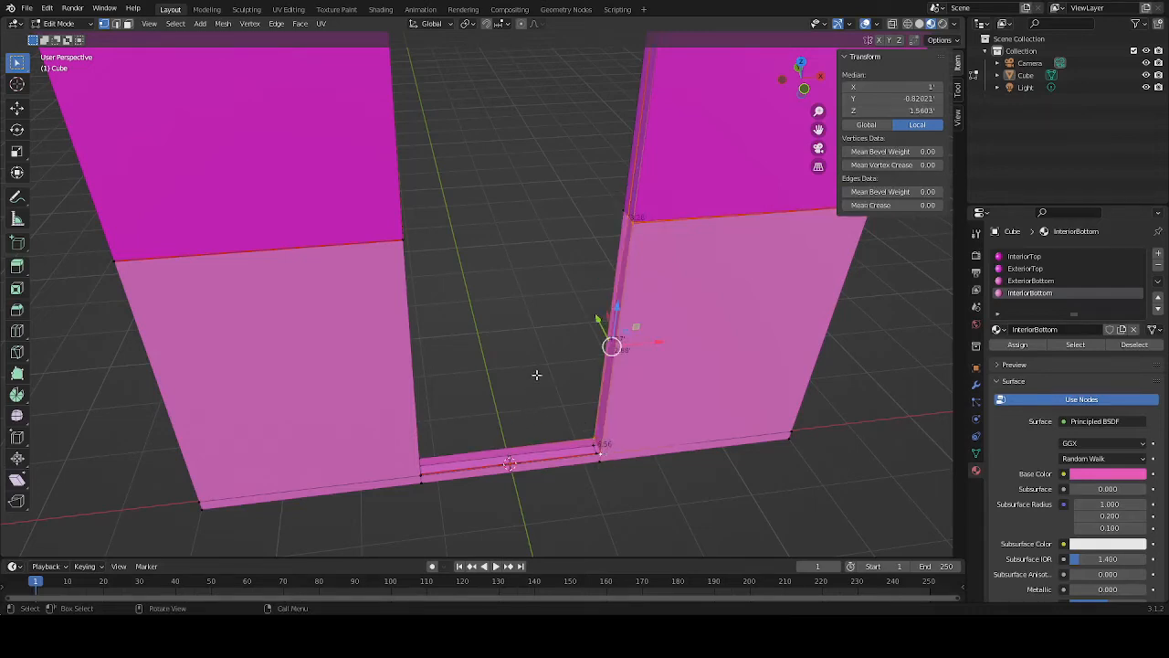
# Select the four corner vertices of the open lower doorway jamb at X -1' and fill them with a face
pyautogui.moveTo(537, 375); pyautogui.dragTo(363, 230, button='middle')
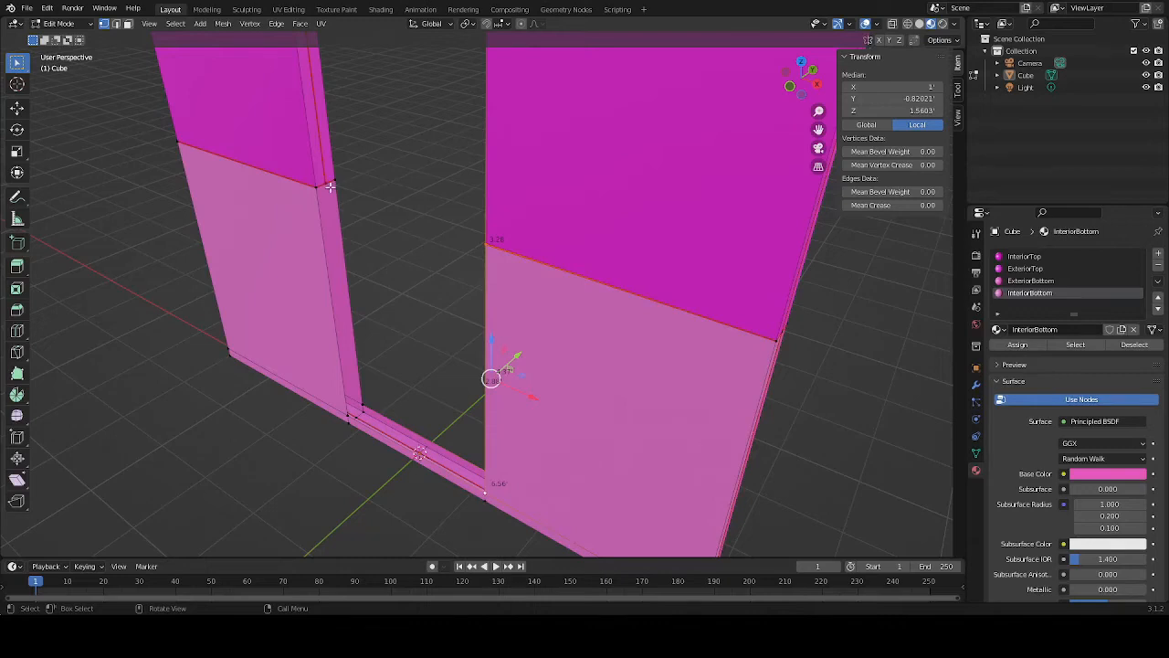
pyautogui.click(330, 187)
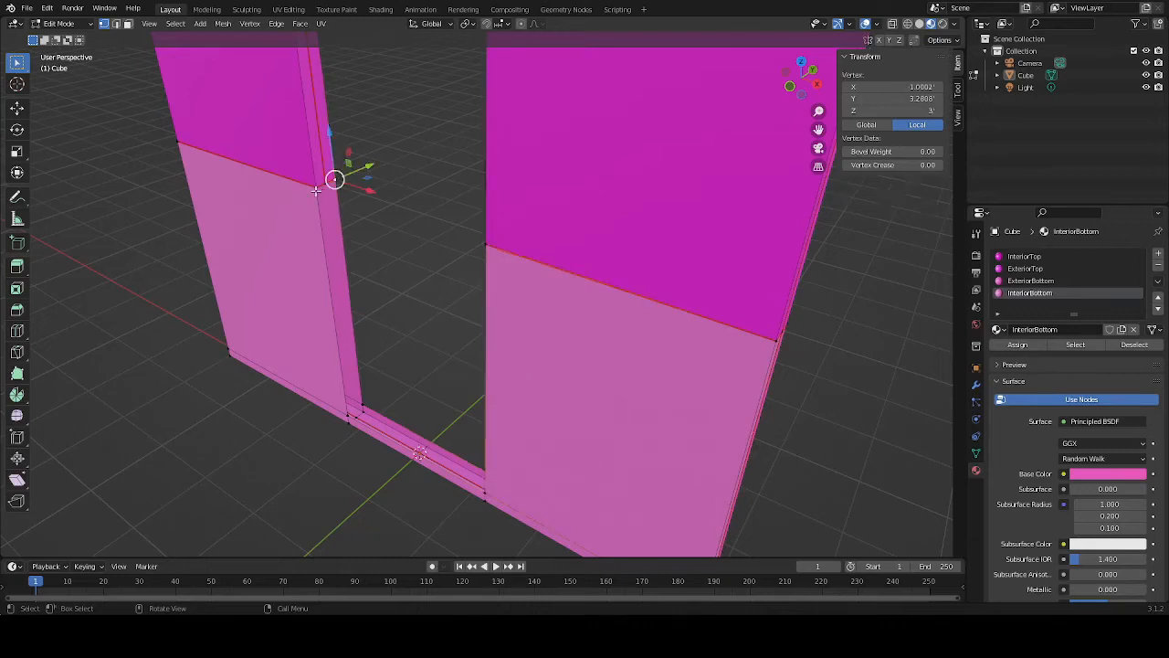
pyautogui.keyDown('shift'); pyautogui.click(347, 412); pyautogui.keyUp('shift')
pyautogui.keyDown('shift'); pyautogui.click(347, 417); pyautogui.keyUp('shift')
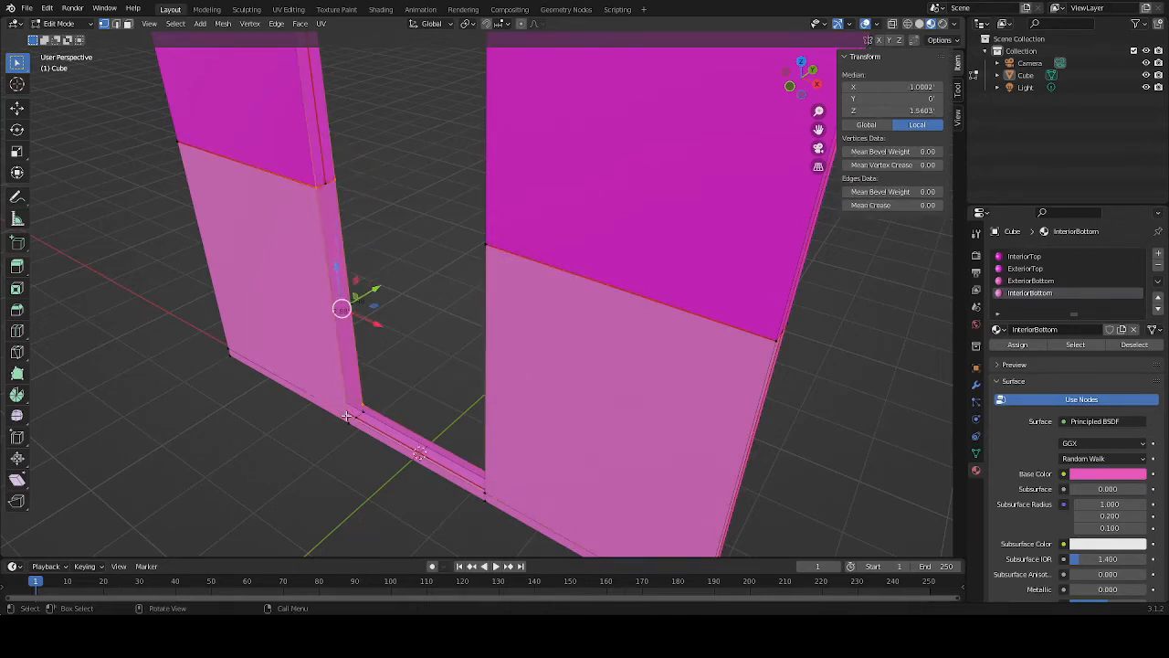
# Select the four corner vertices around the open threshold between the jambs at about Z 0.12' and fill them with a face
pyautogui.moveTo(250, 396); pyautogui.dragTo(391, 393, button='middle')
pyautogui.click(633, 394)
pyautogui.keyDown('shift'); pyautogui.click(630, 396); pyautogui.keyUp('shift')
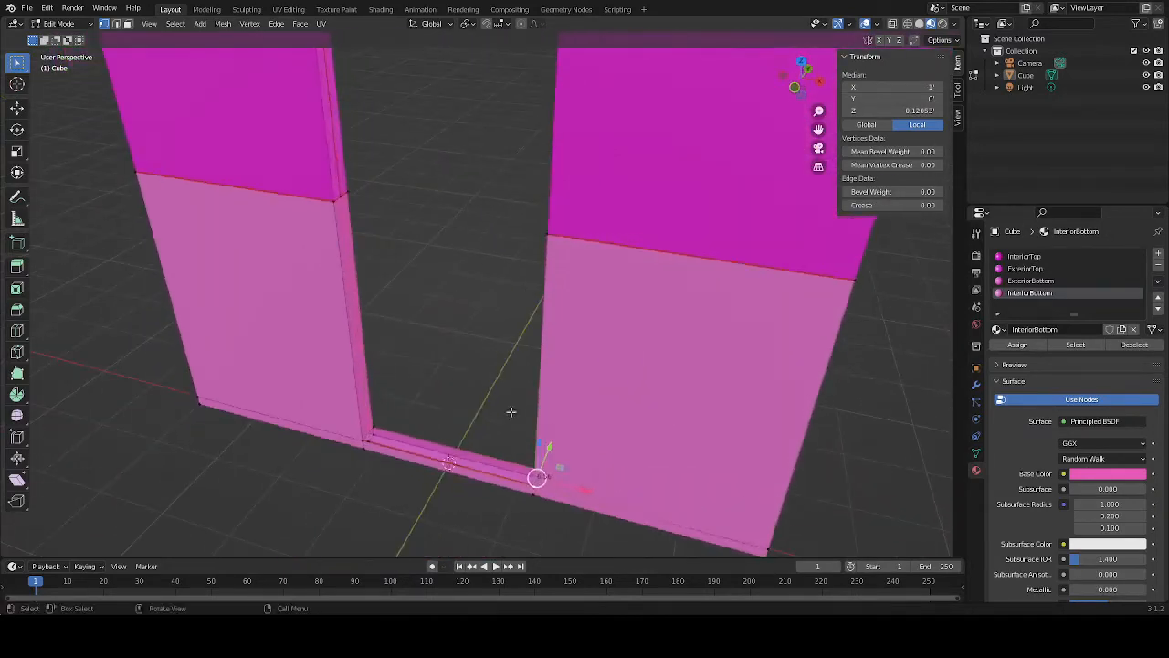
pyautogui.keyDown('shift'); pyautogui.click(372, 430); pyautogui.keyUp('shift')
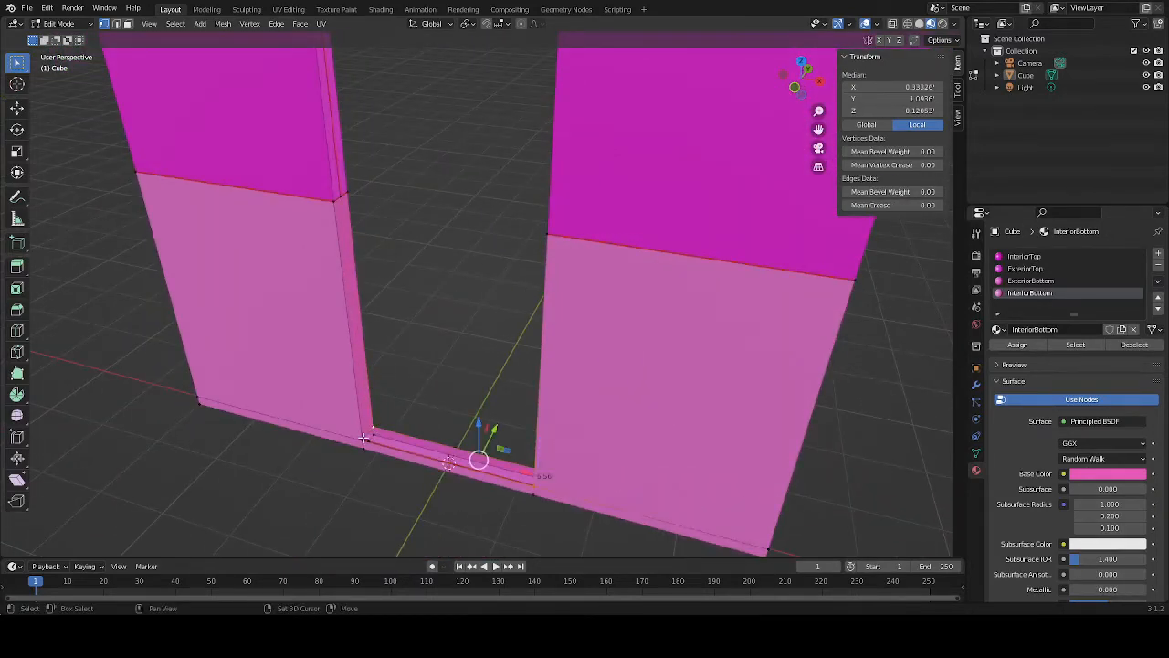
pyautogui.keyDown('shift'); pyautogui.click(365, 439); pyautogui.keyUp('shift')
pyautogui.moveTo(366, 439); pyautogui.dragTo(550, 276, button='middle')
pyautogui.scroll(3, 641, 251)
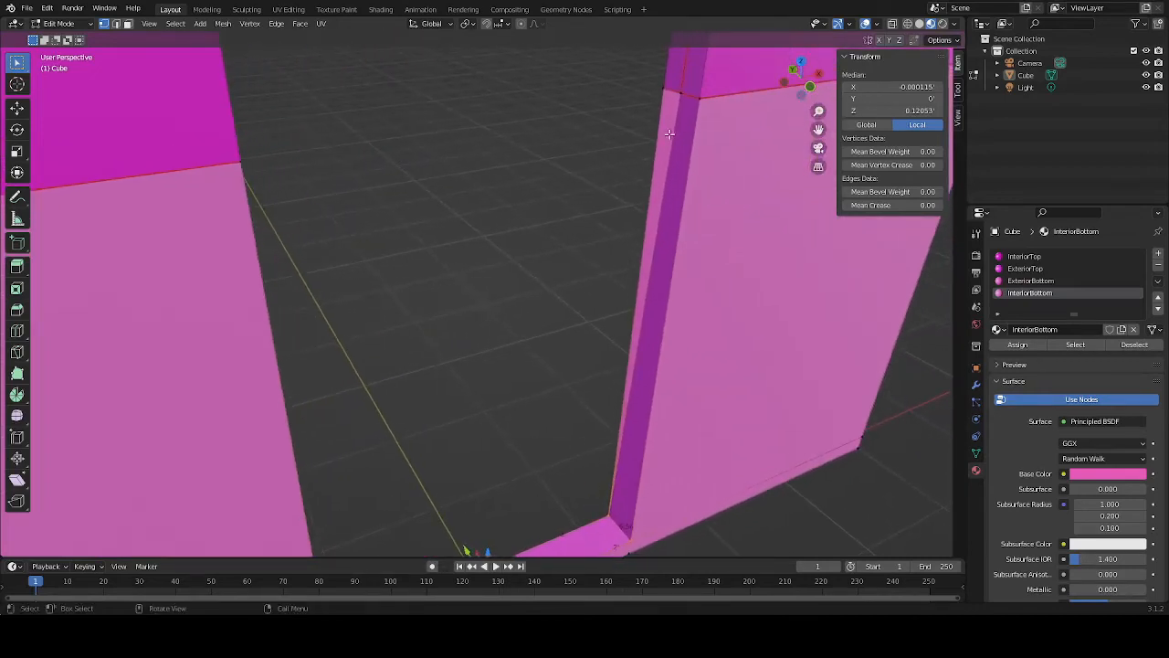
# Delete the partial-width face from the lower doorway jamb at X 1'
pyautogui.hotkey('alt', 'a')
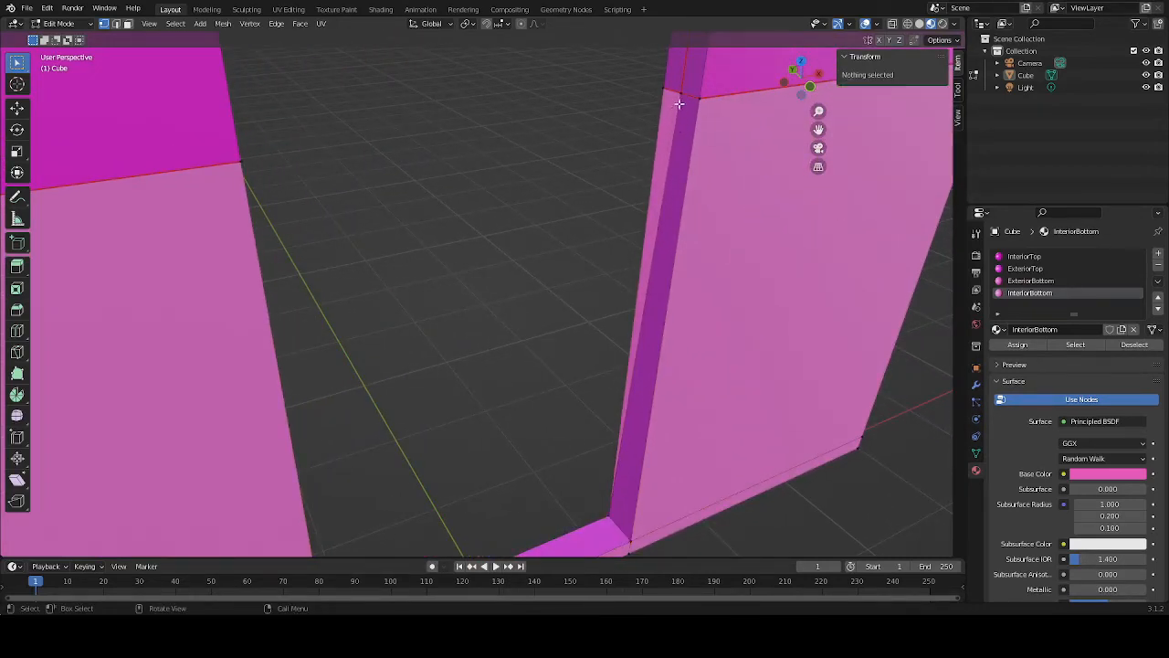
pyautogui.press('3')
pyautogui.click(662, 186)
pyautogui.click(675, 209)
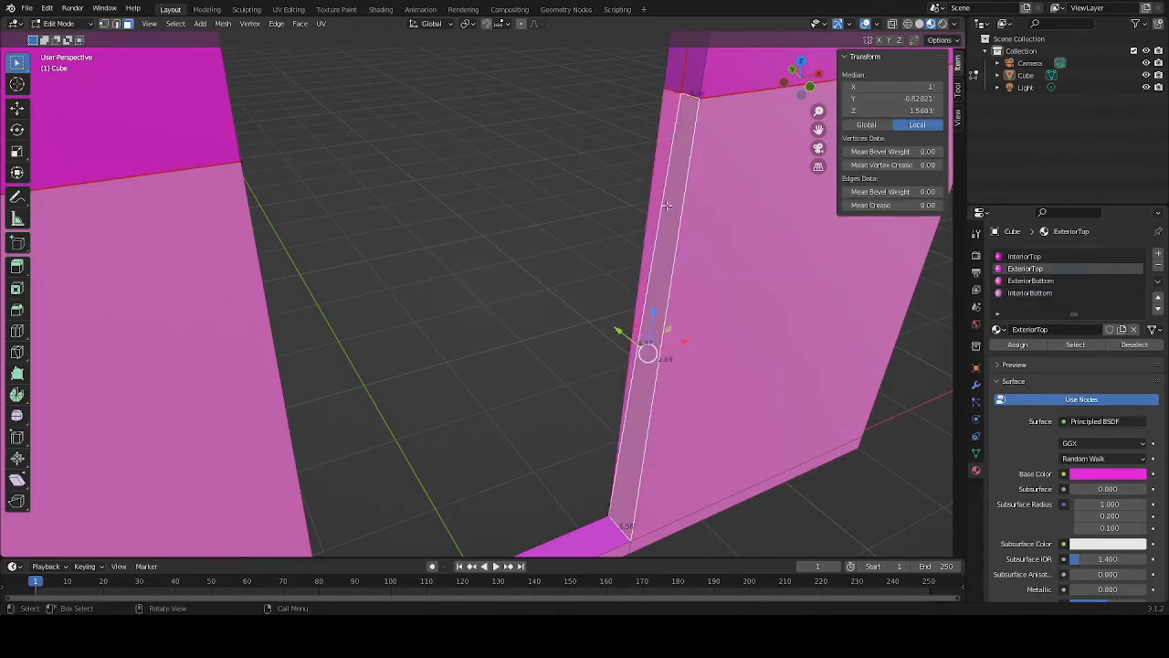
pyautogui.click(653, 192)
pyautogui.moveTo(536, 245); pyautogui.dragTo(579, 238, button='middle')
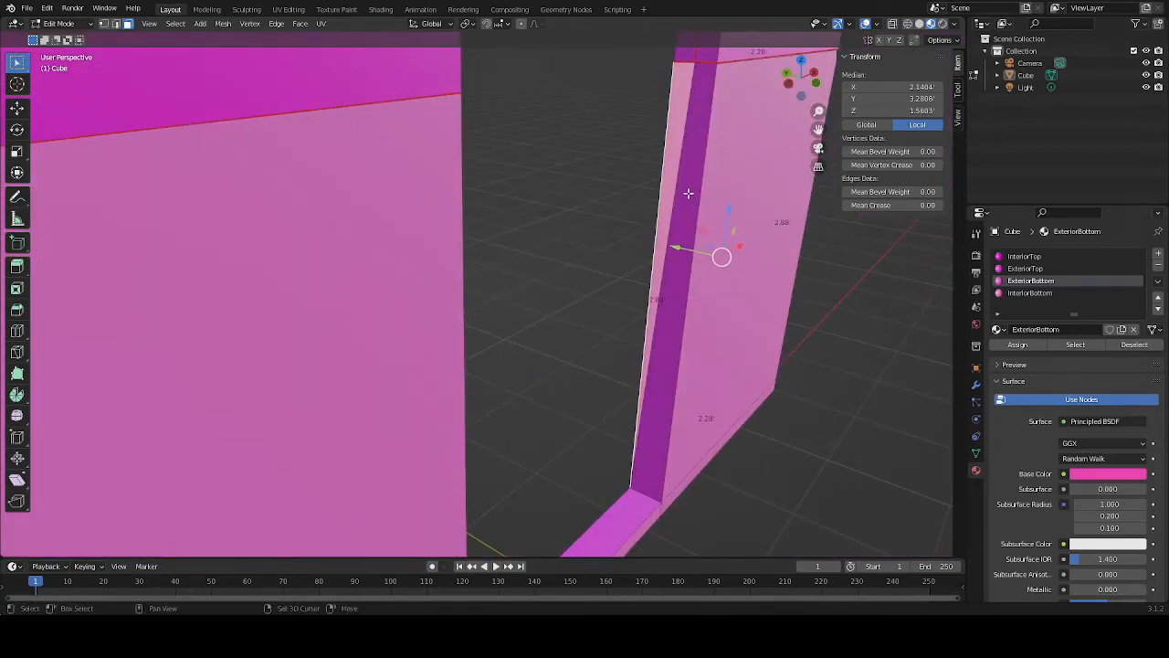
pyautogui.moveTo(680, 190); pyautogui.dragTo(662, 291, button='middle')
pyautogui.click(662, 291)
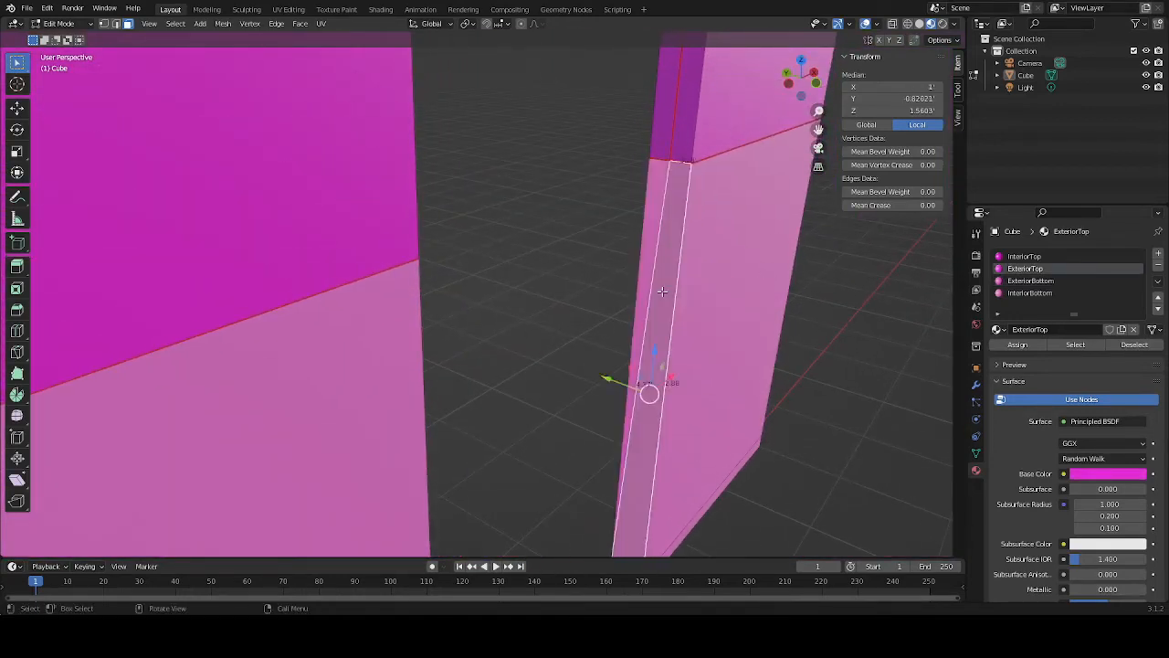
pyautogui.press('x')
pyautogui.click(662, 291)
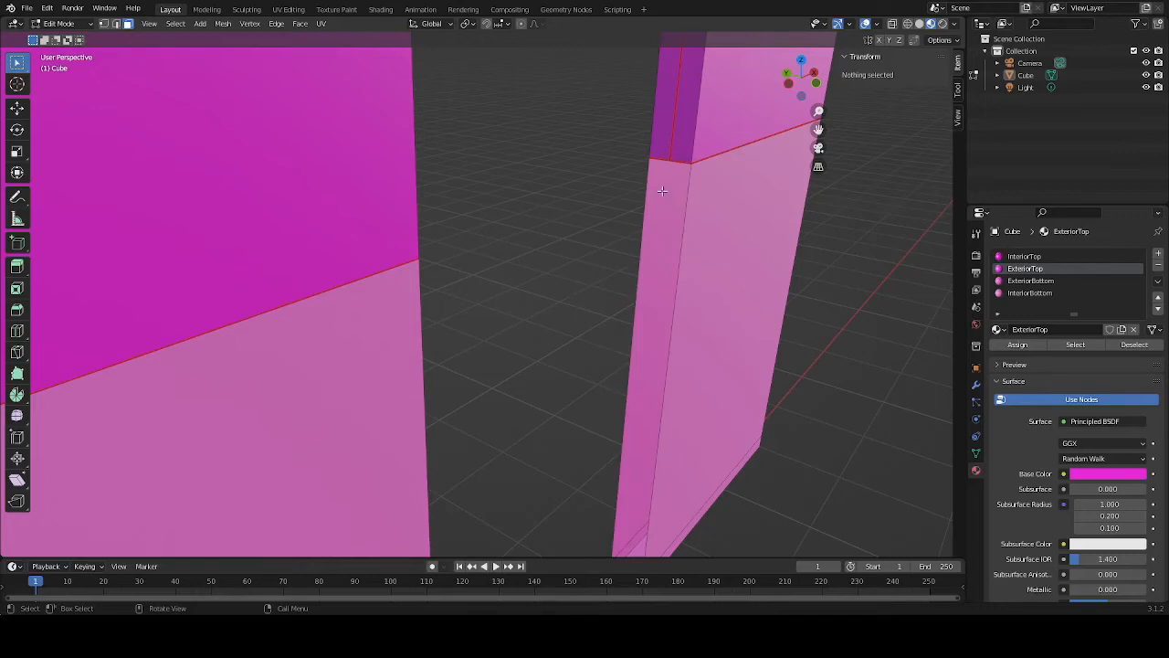
# Refill the lower doorway jamb at X 1' with a full-width face spanning its four outer corner vertices
pyautogui.press('1')
pyautogui.click(651, 160)
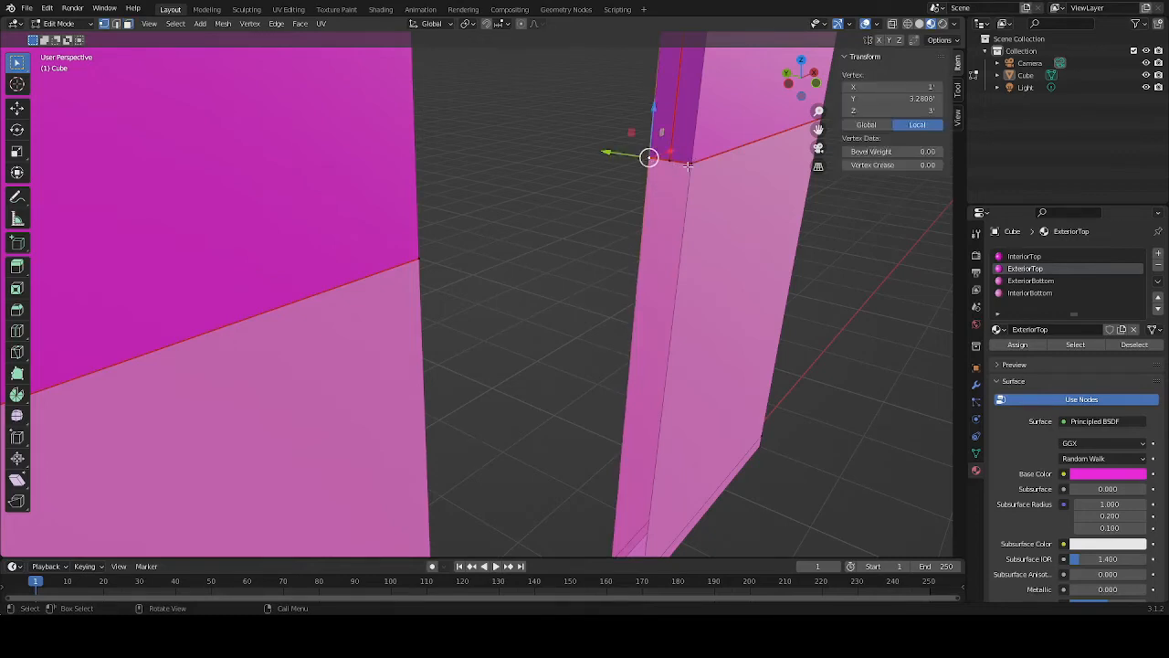
pyautogui.click(669, 160)
pyautogui.keyDown('shift'); pyautogui.moveTo(519, 416); pyautogui.dragTo(493, 247, button='middle'); pyautogui.keyUp('shift')
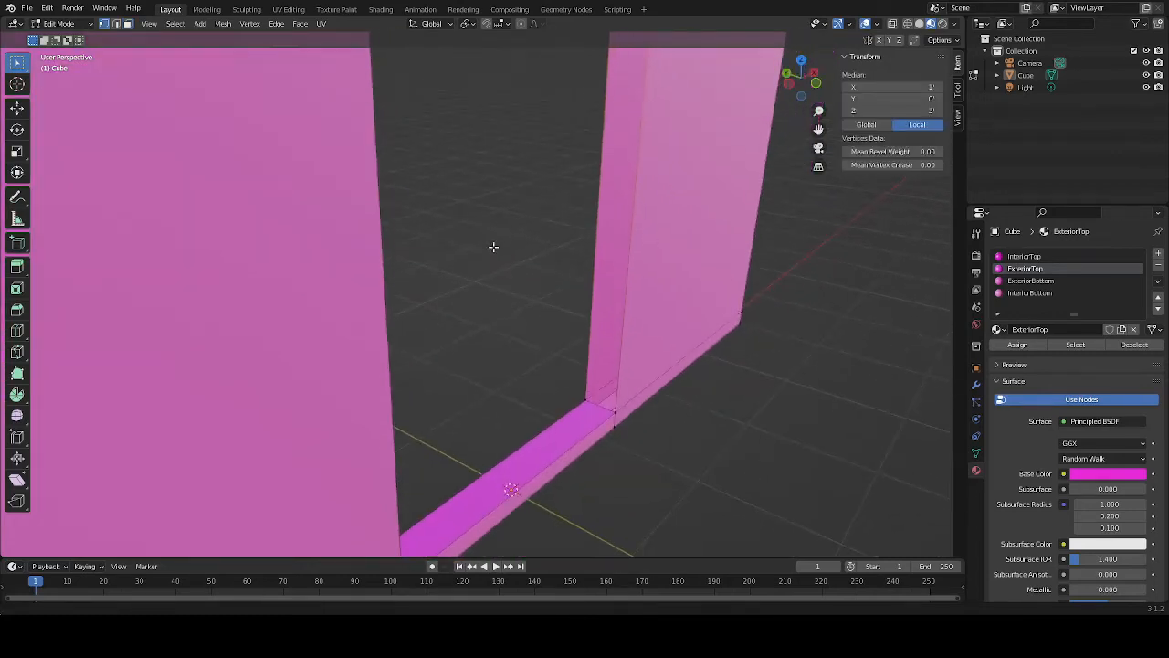
pyautogui.keyDown('shift'); pyautogui.click(588, 393); pyautogui.keyUp('shift')
pyautogui.keyDown('shift'); pyautogui.click(619, 412); pyautogui.keyUp('shift')
pyautogui.moveTo(556, 151); pyautogui.dragTo(547, 319, button='middle')
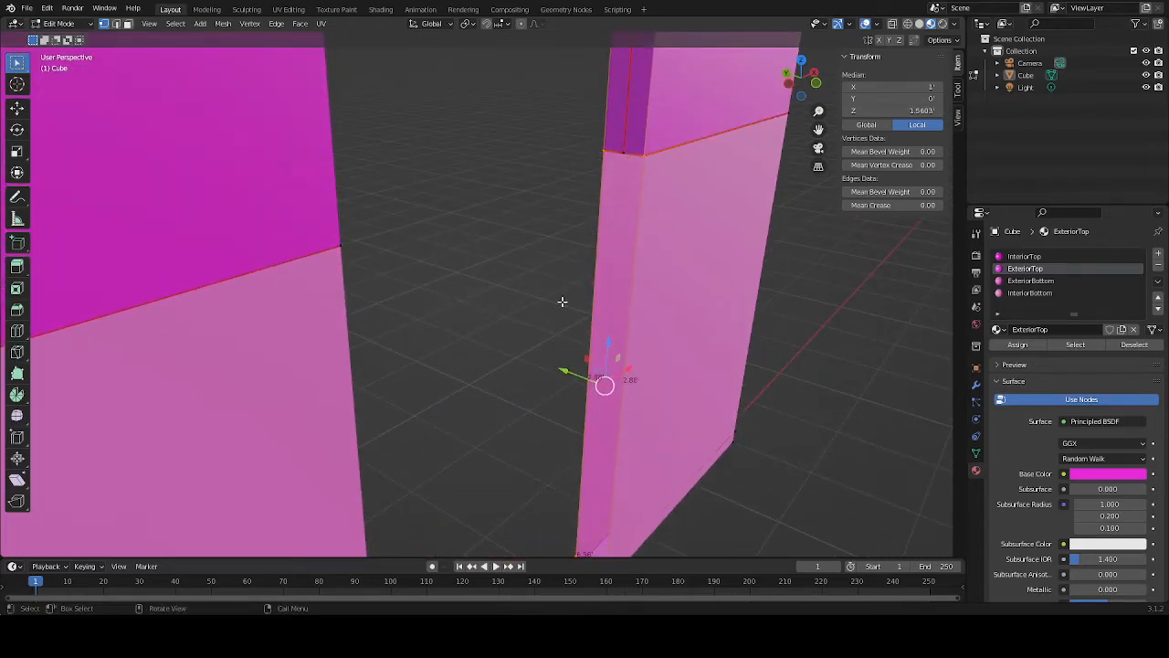
pyautogui.moveTo(548, 330); pyautogui.dragTo(684, 243, button='middle')
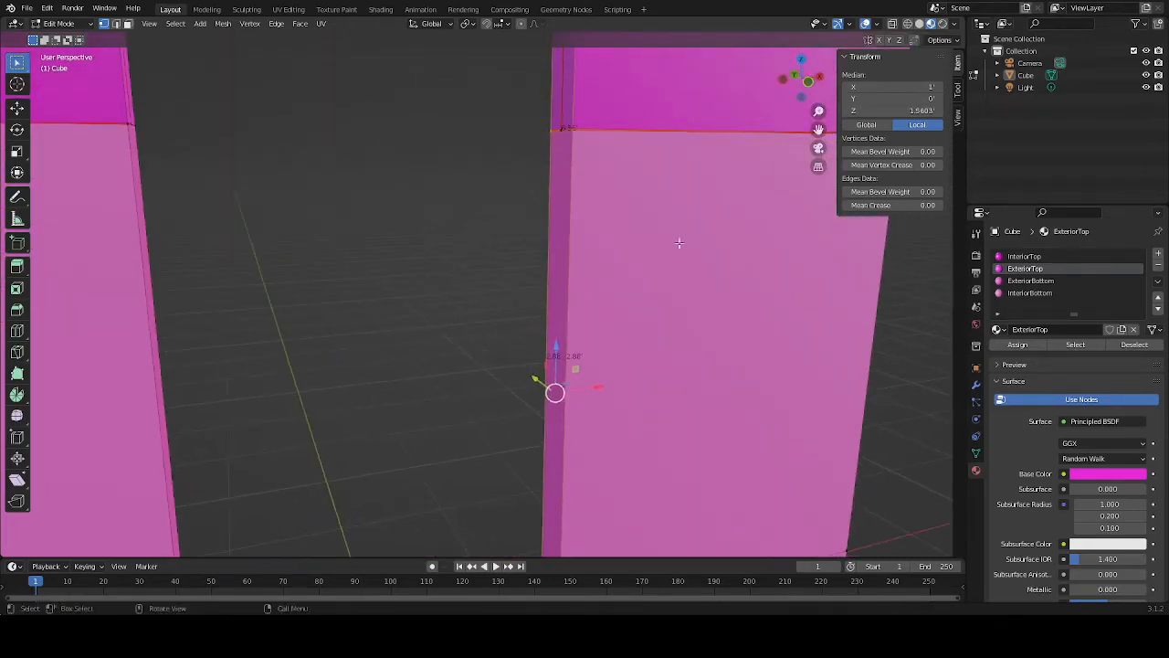
# Turn on the face normals overlay and examine the normal directions on the doorway jambs, threshold and wall faces
pyautogui.click(877, 25)
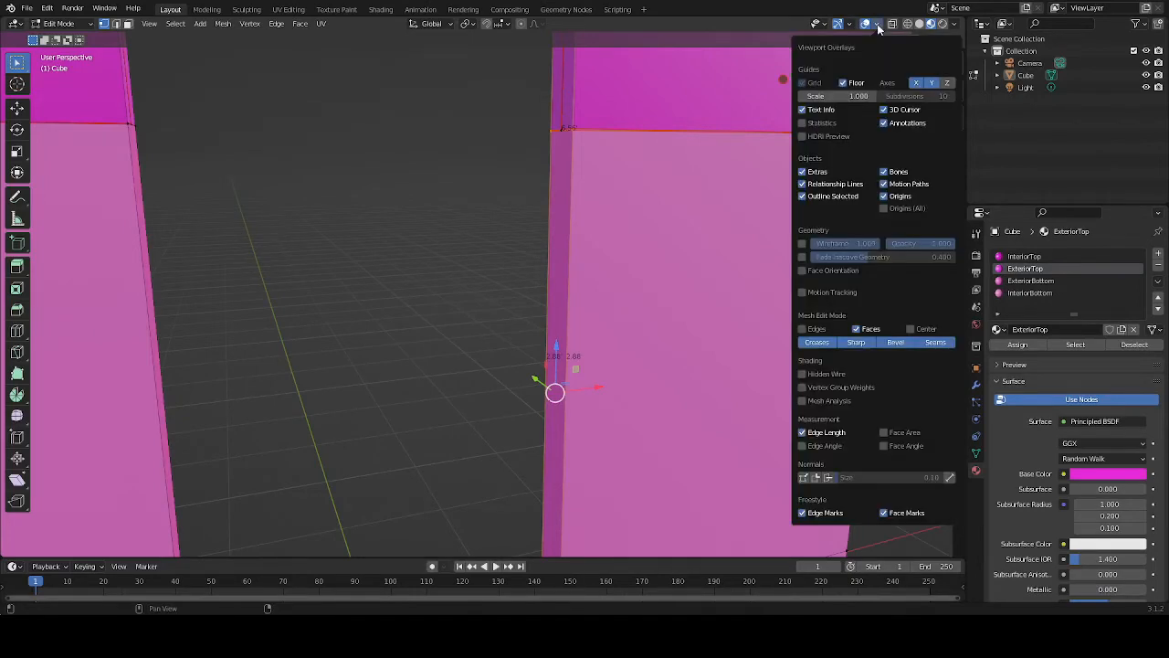
pyautogui.click(828, 479)
pyautogui.moveTo(496, 412)
pyautogui.mouseDown(button='middle')
pyautogui.moveTo(441, 405)
pyautogui.moveTo(412, 454)
pyautogui.moveTo(392, 462)
pyautogui.moveTo(404, 245)
pyautogui.moveTo(392, 289)
pyautogui.moveTo(395, 271)
pyautogui.mouseUp(button='middle')
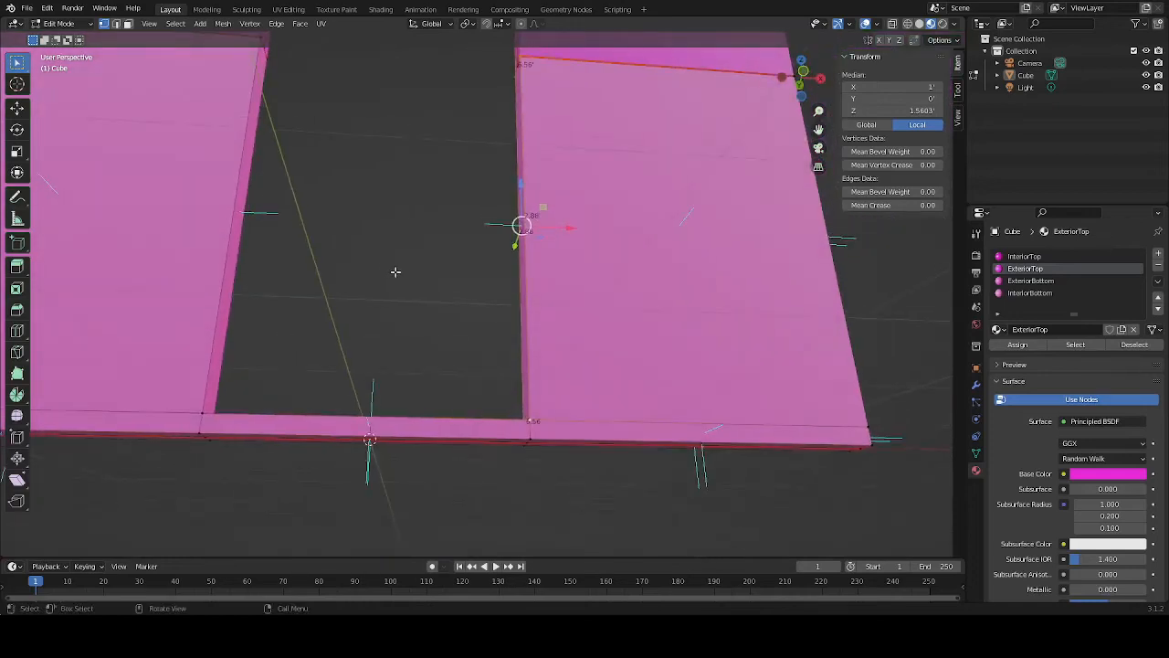
pyautogui.moveTo(407, 212); pyautogui.dragTo(652, 271, button='middle')
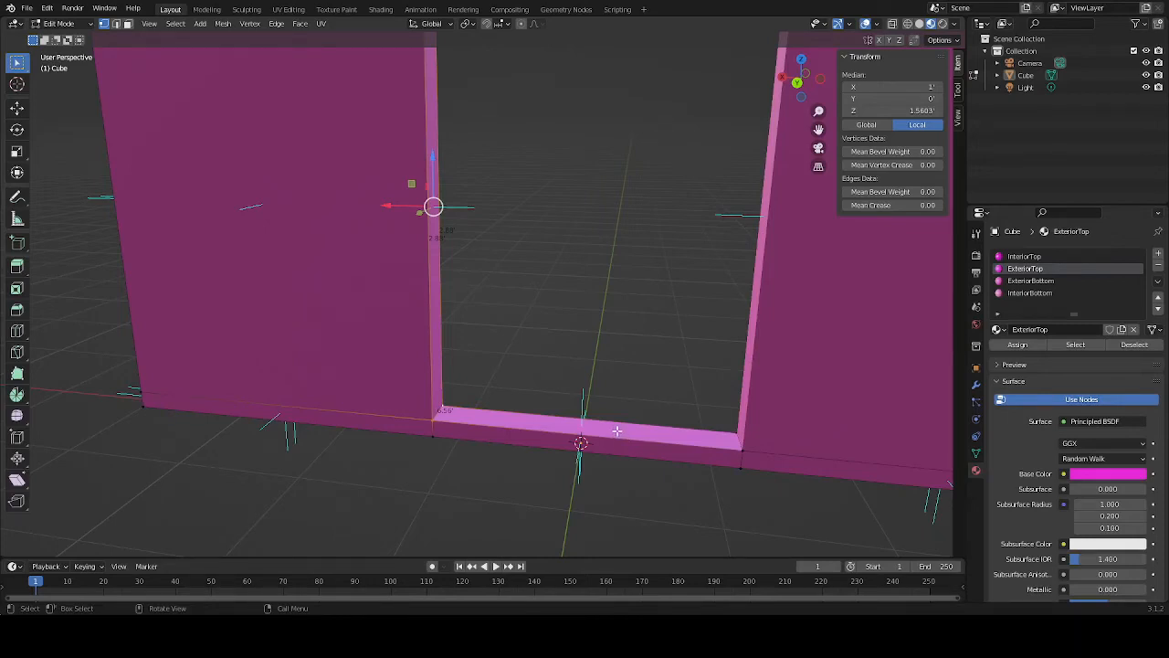
pyautogui.moveTo(610, 344); pyautogui.dragTo(359, 364, button='middle')
pyautogui.moveTo(301, 326); pyautogui.dragTo(422, 194, button='middle')
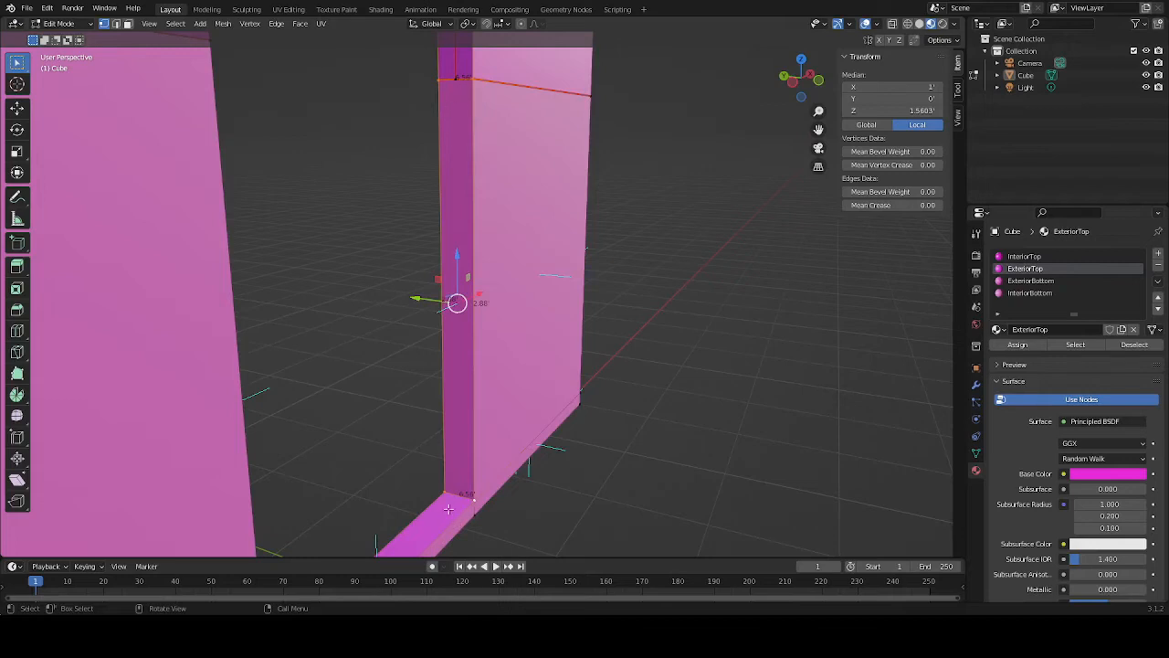
pyautogui.moveTo(356, 451); pyautogui.dragTo(376, 462, button='middle')
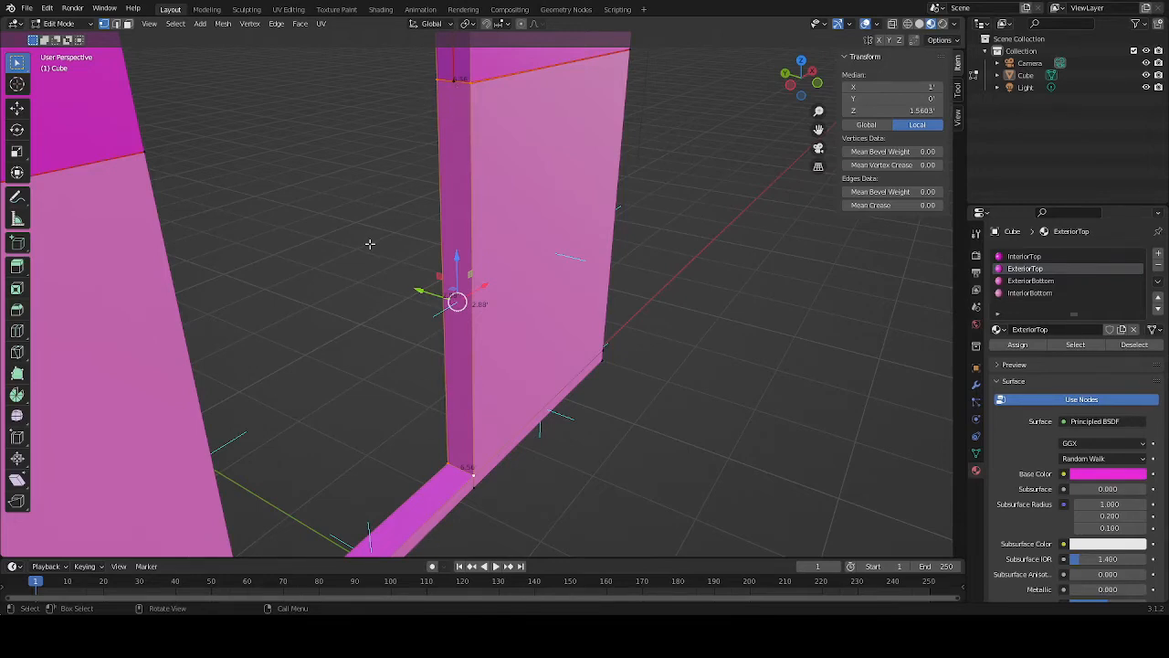
pyautogui.press('k')
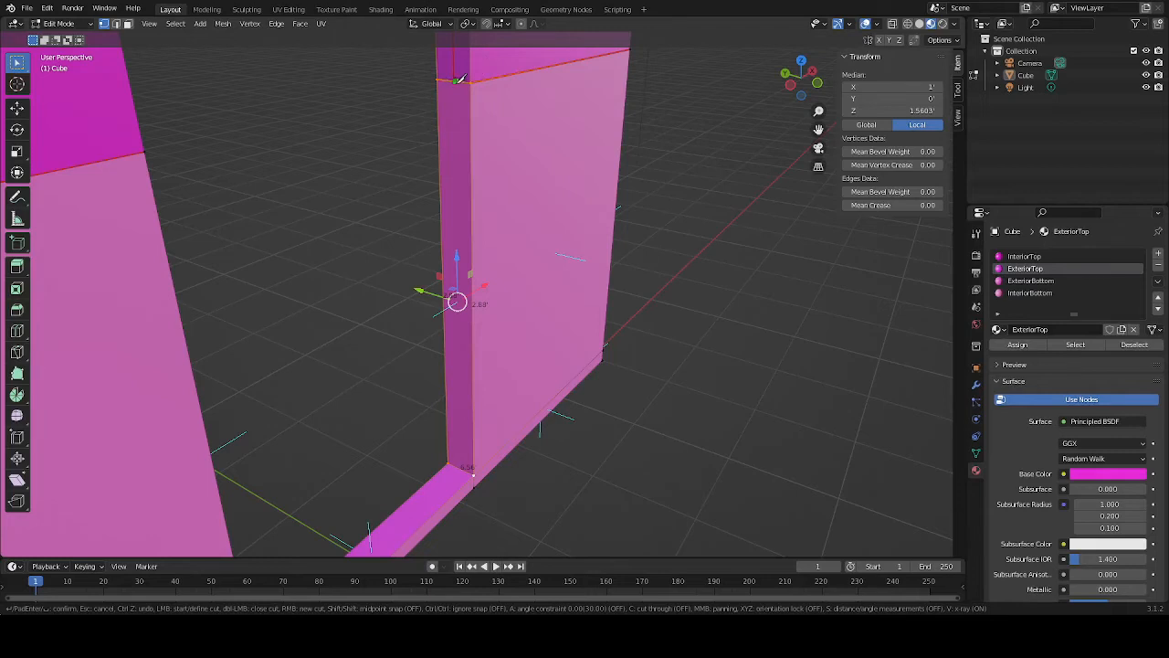
pyautogui.click(455, 81)
pyautogui.click(464, 464)
pyautogui.click(456, 79)
pyautogui.click(461, 468)
pyautogui.moveTo(338, 300); pyautogui.dragTo(228, 329, button='middle')
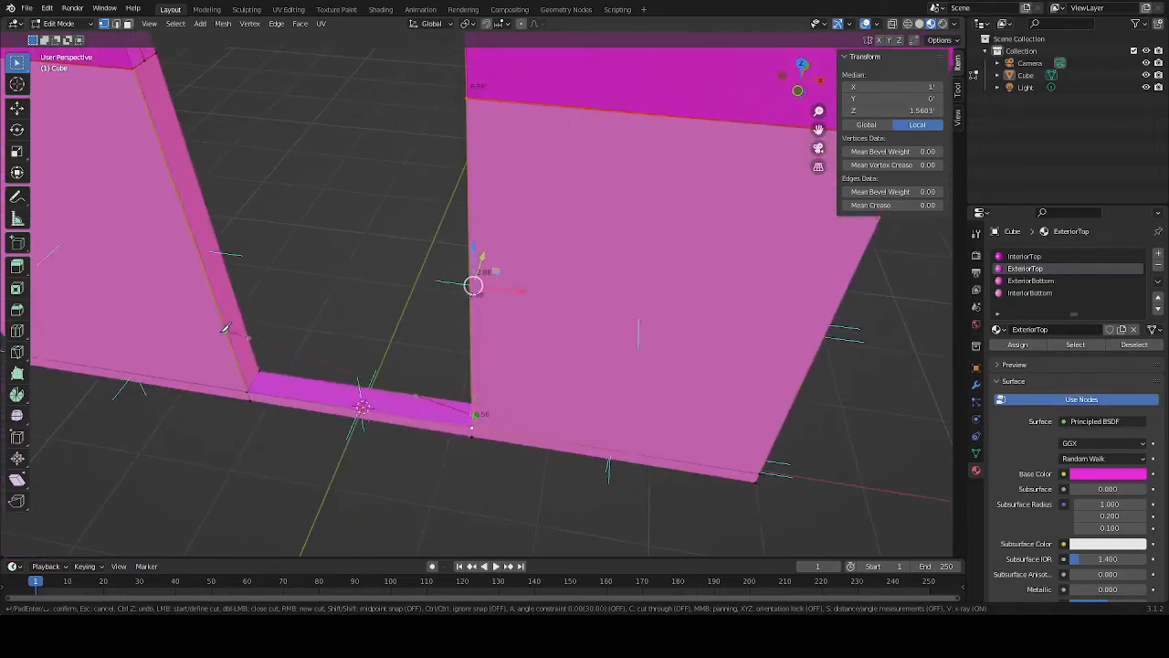
pyautogui.click(259, 375)
pyautogui.moveTo(417, 281); pyautogui.dragTo(437, 280, button='middle')
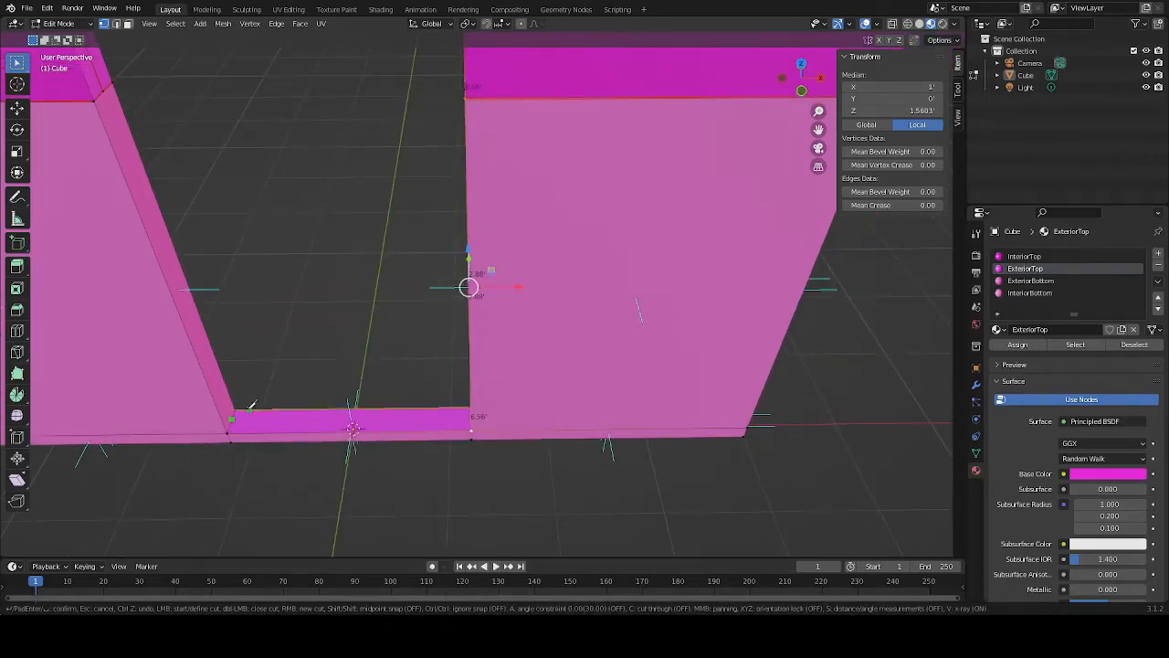
pyautogui.press('Escape')
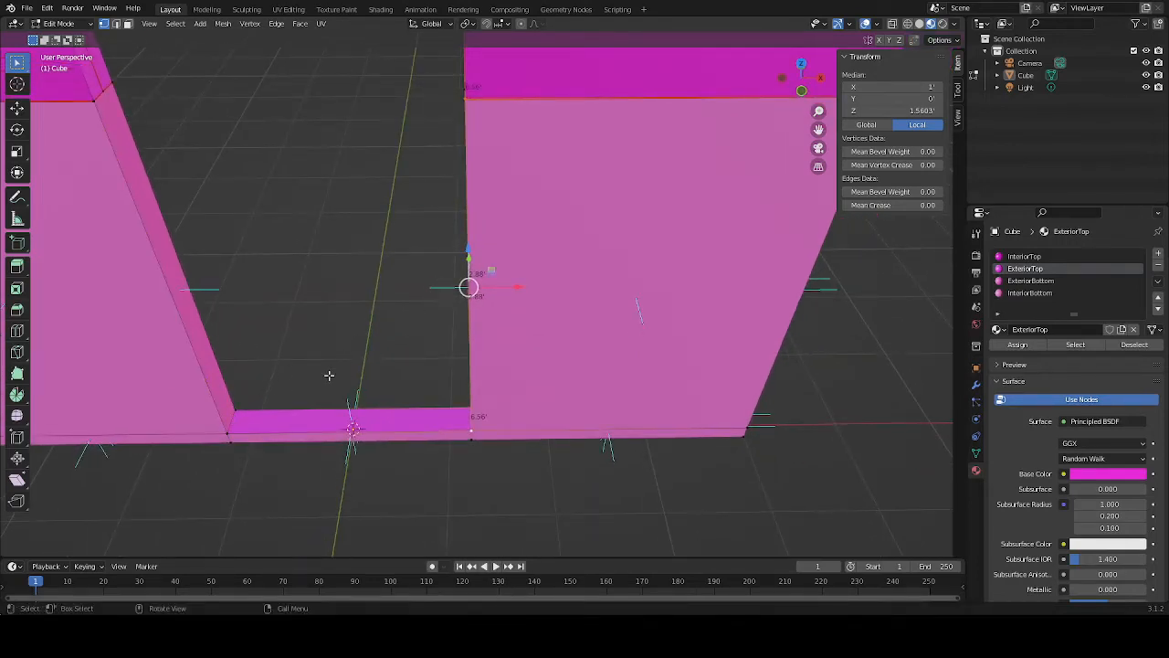
# Add a centred loop cut running lengthwise through the lower faces of both doorway jambs and the threshold
pyautogui.hotkey('ctrl', 'r')
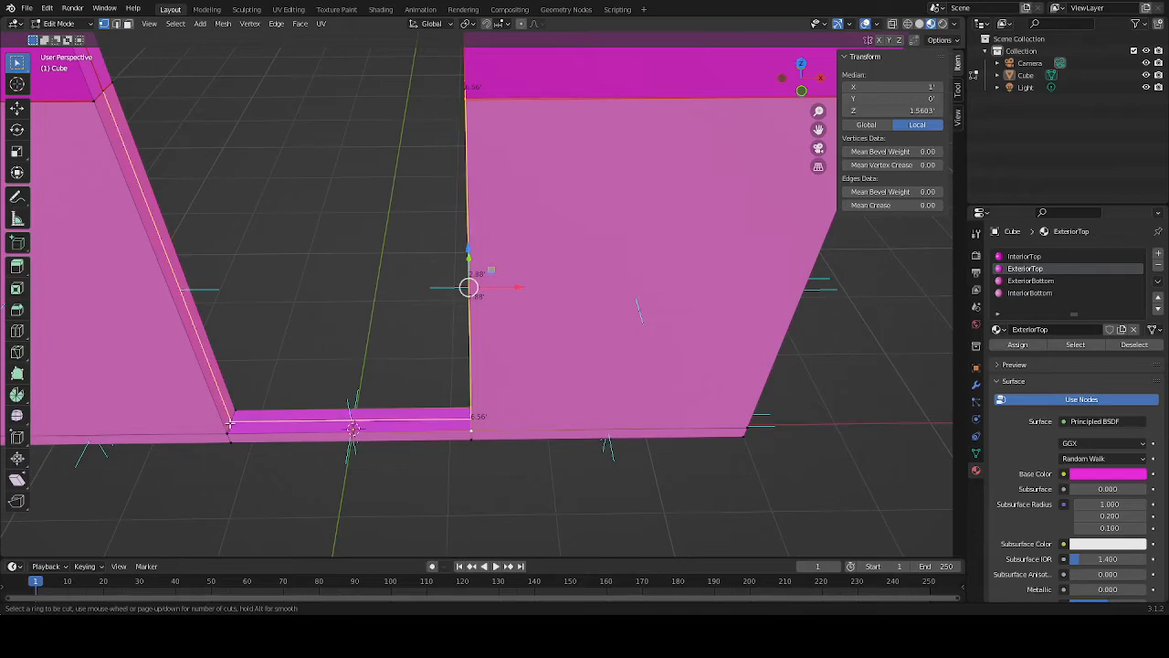
pyautogui.click(468, 287)
pyautogui.click(274, 402)
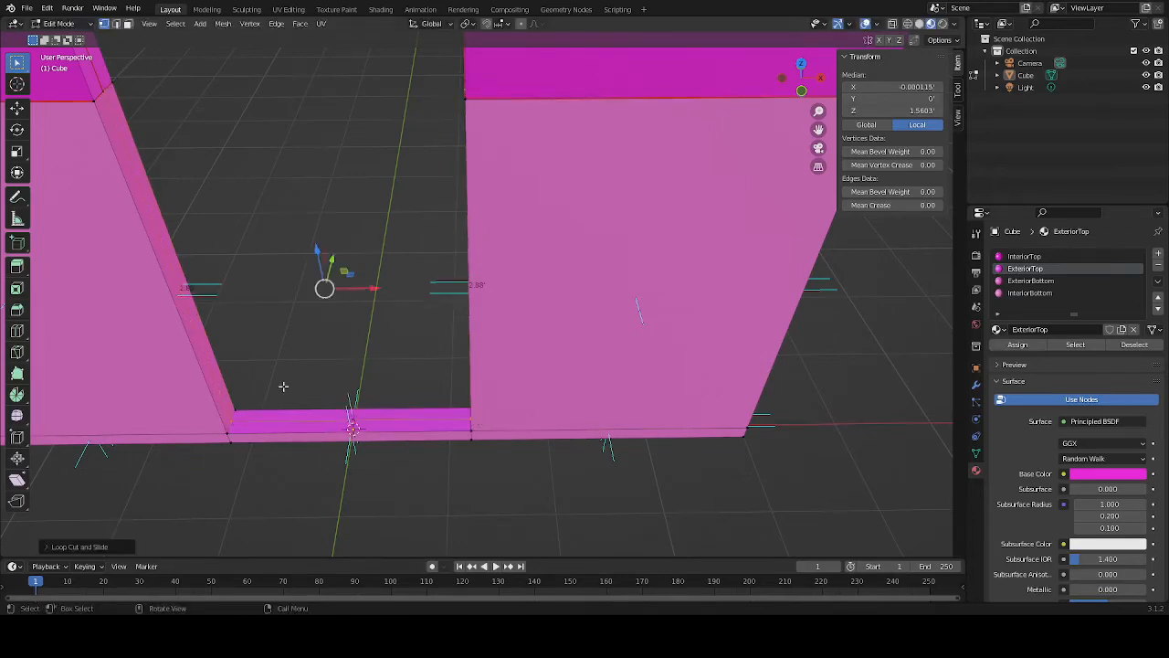
pyautogui.moveTo(314, 316); pyautogui.dragTo(442, 318, button='middle')
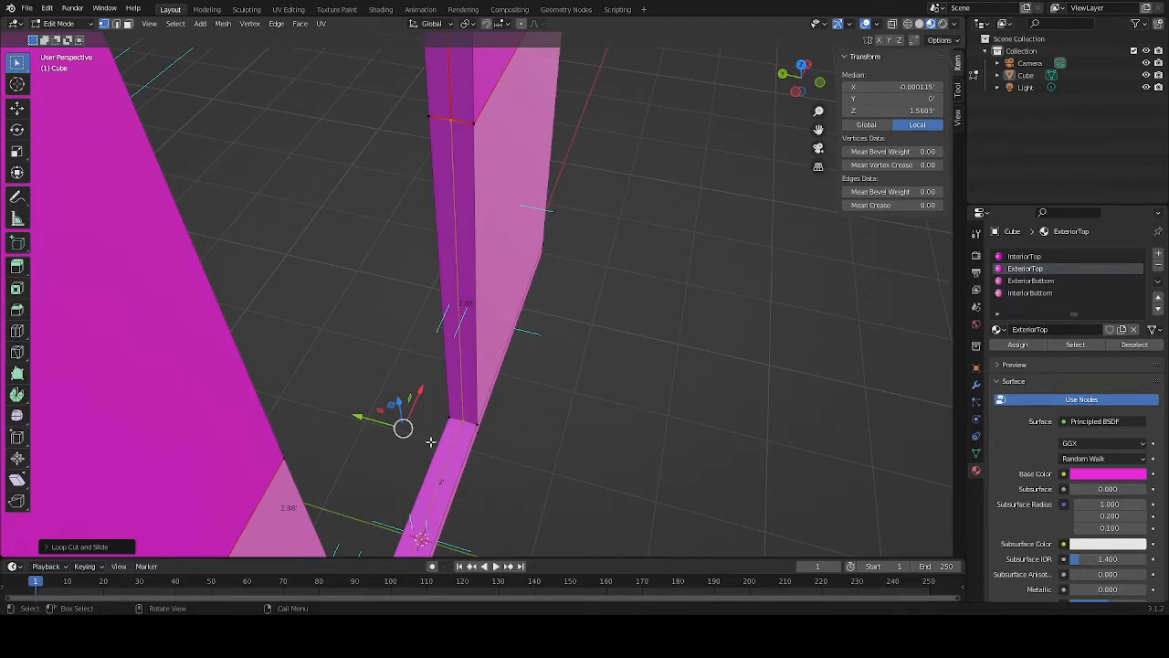
pyautogui.moveTo(750, 323); pyautogui.dragTo(730, 310, button='middle')
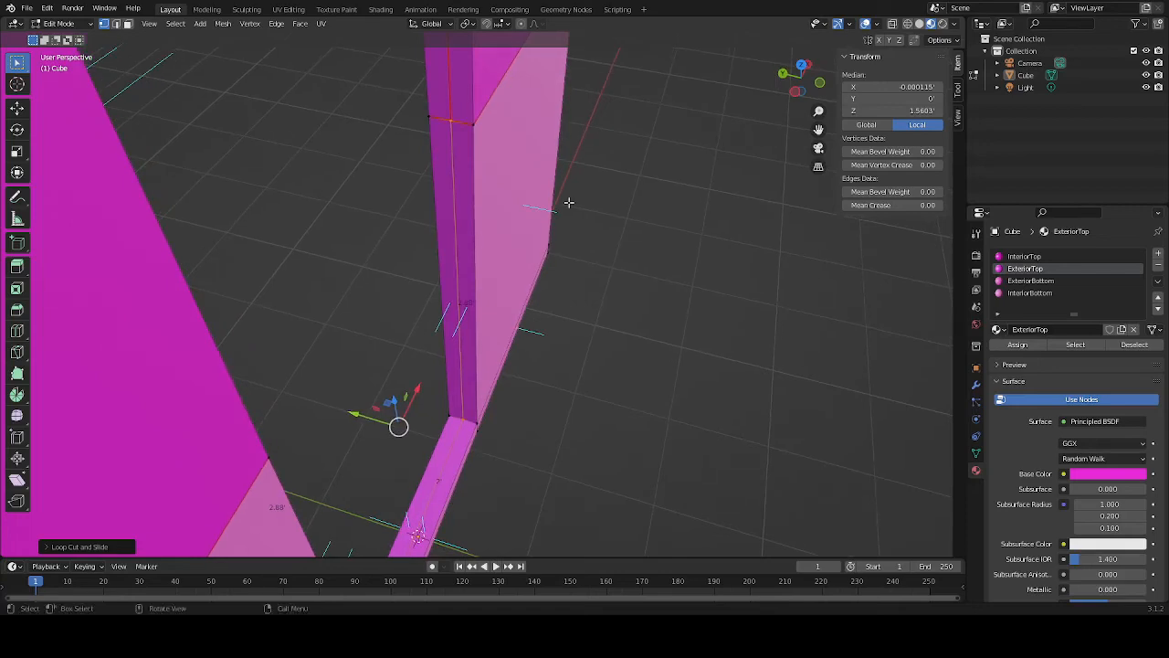
pyautogui.moveTo(470, 138); pyautogui.dragTo(250, 136, button='middle')
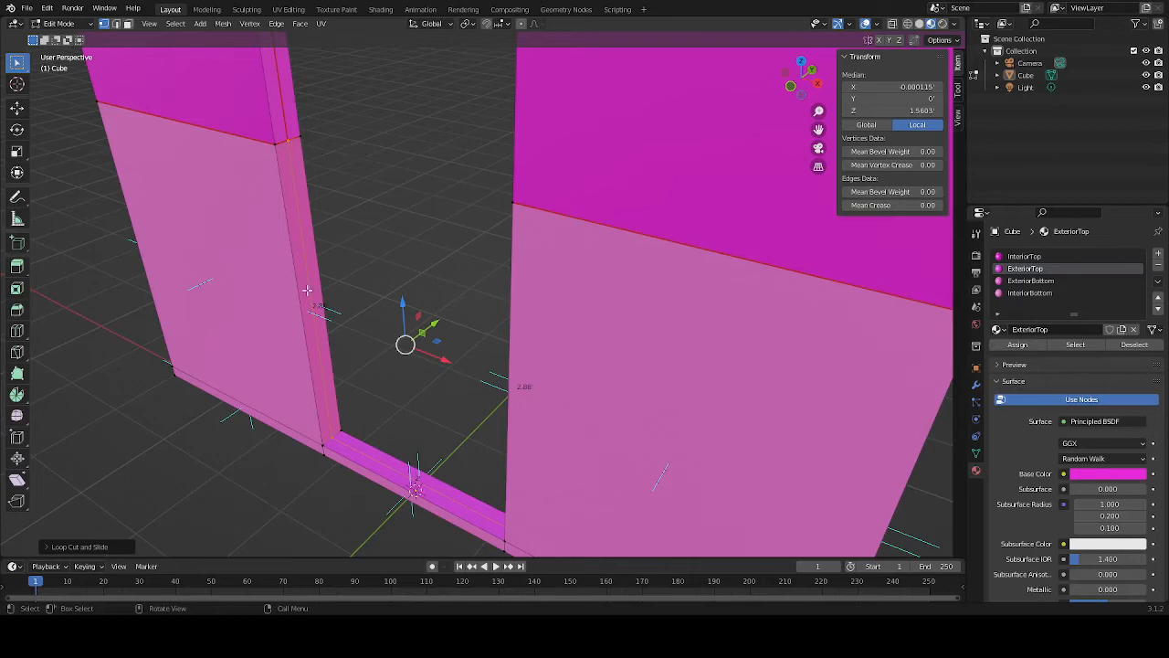
# Examine up close how the new loop cut meets the existing centre edge on the jamb, selecting the junction vertex at X 1', Z 3'
pyautogui.moveTo(418, 329); pyautogui.dragTo(506, 266, button='middle')
pyautogui.scroll(6, 415, 201)
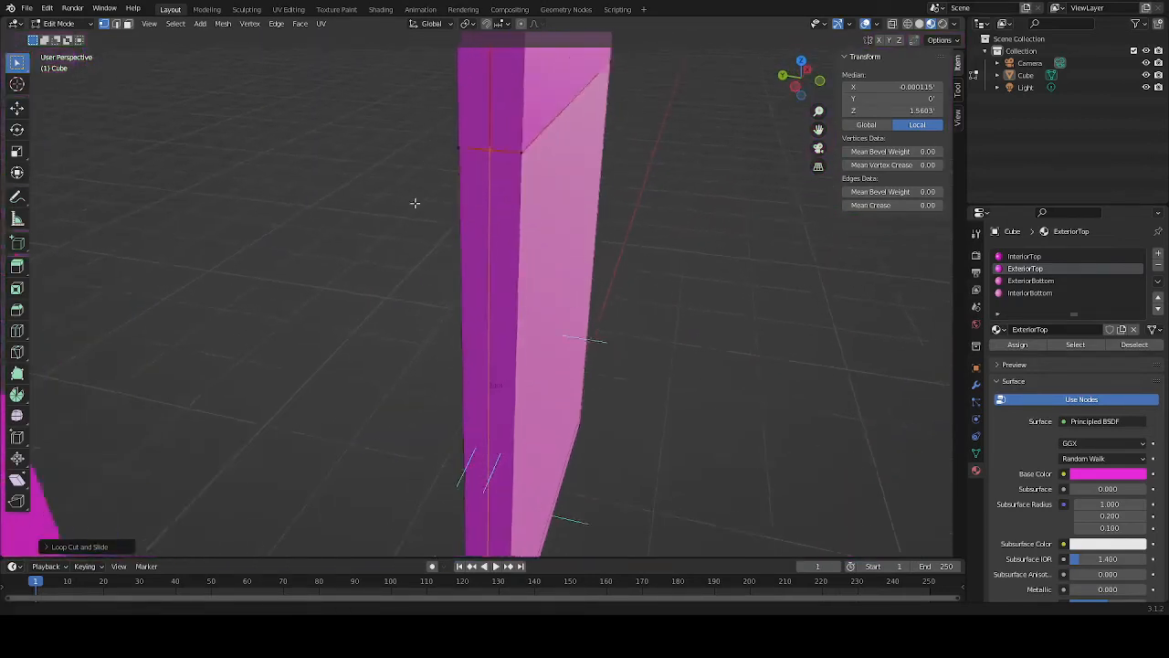
pyautogui.keyDown('shift'); pyautogui.moveTo(413, 246); pyautogui.dragTo(442, 405, button='middle'); pyautogui.keyUp('shift')
pyautogui.press('KP_Decimal')
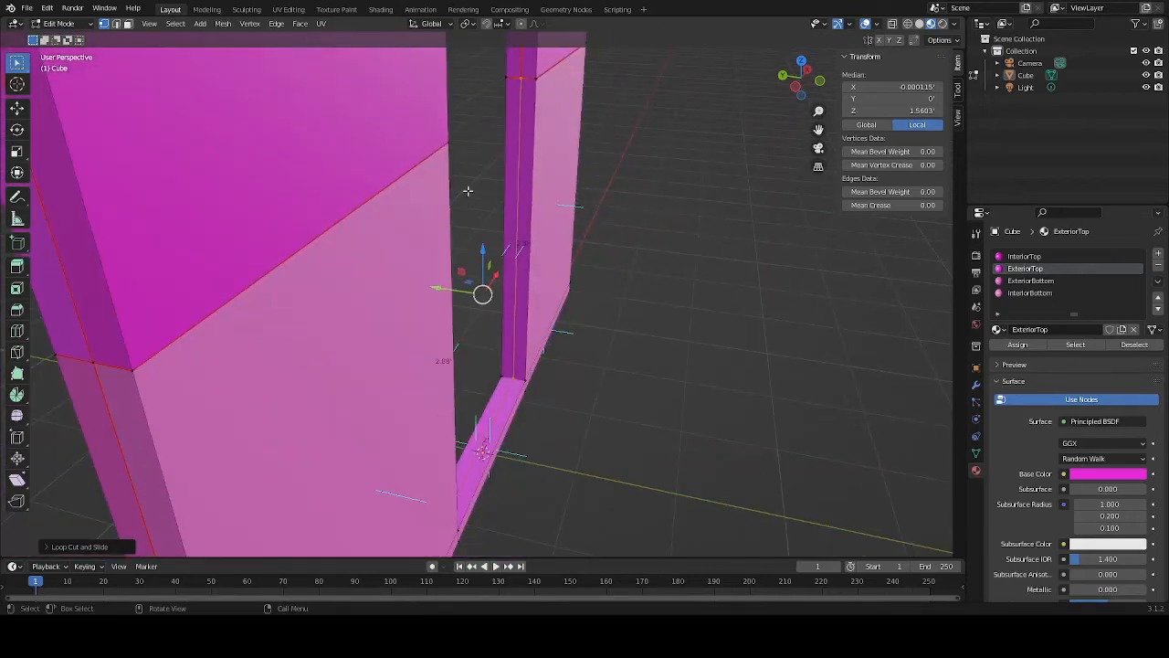
pyautogui.scroll(3, 491, 142)
pyautogui.keyDown('shift'); pyautogui.moveTo(505, 90); pyautogui.dragTo(488, 326, button='middle'); pyautogui.keyUp('shift')
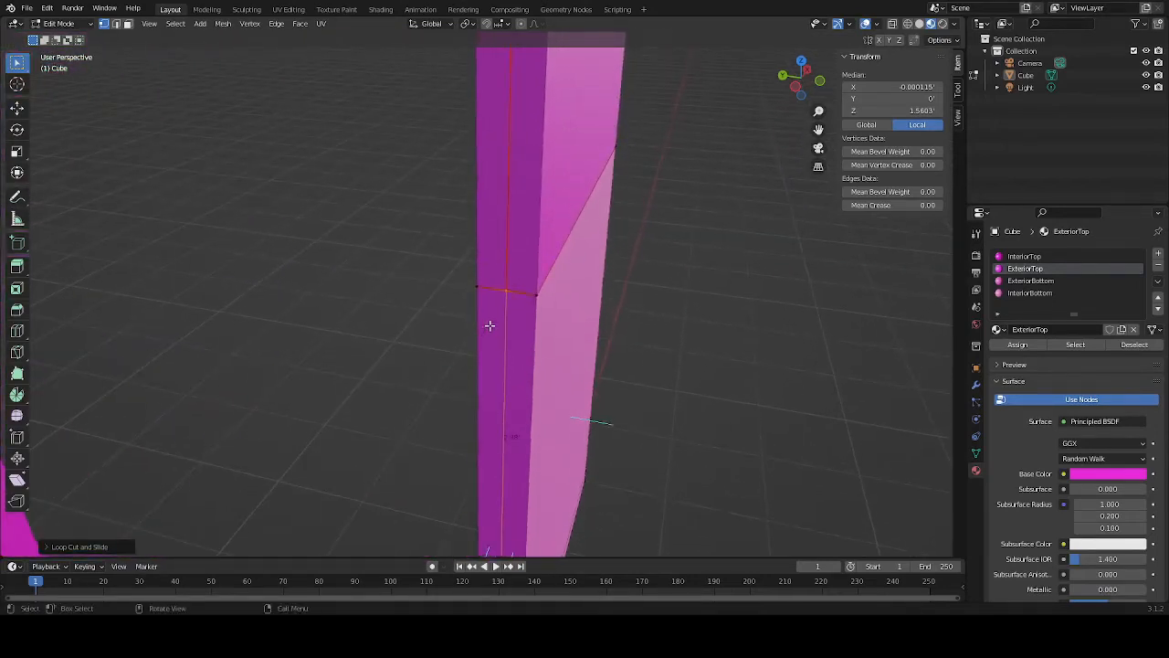
pyautogui.scroll(4, 489, 324)
pyautogui.scroll(1, 495, 321)
pyautogui.keyDown('shift'); pyautogui.moveTo(530, 243); pyautogui.dragTo(166, 349, button='middle'); pyautogui.keyUp('shift')
pyautogui.click(562, 301)
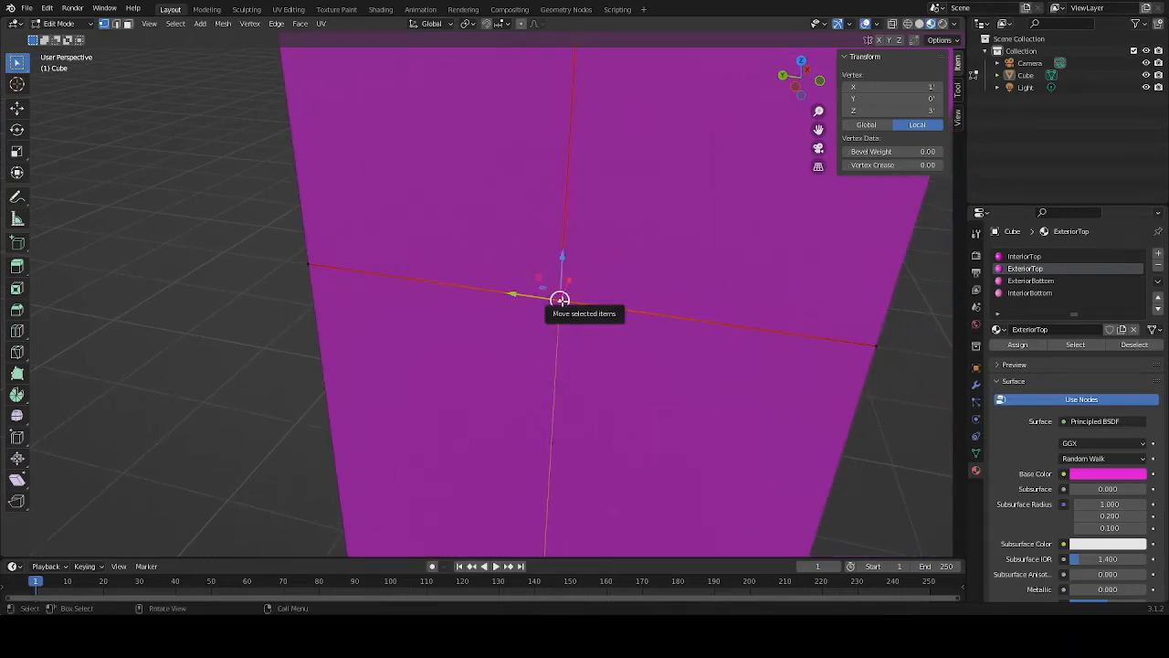
pyautogui.scroll(-2, 583, 331)
pyautogui.scroll(-8, 583, 331)
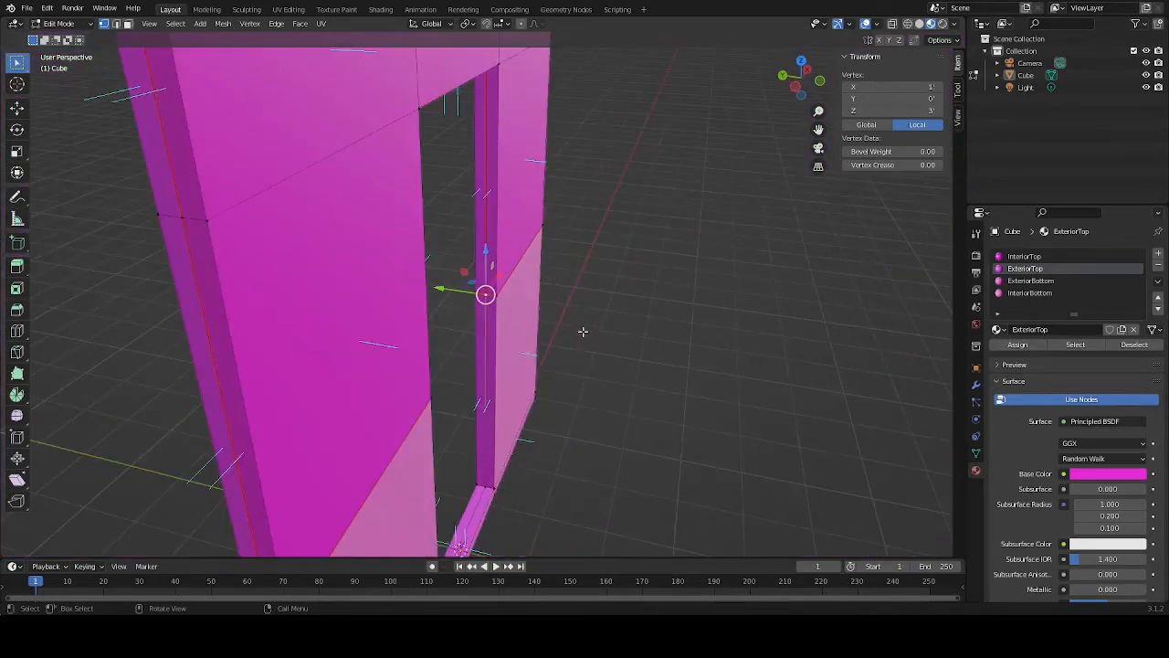
# Select the whole doorway wall mesh and merge its duplicate vertices by distance
pyautogui.moveTo(691, 331); pyautogui.dragTo(603, 328, button='middle')
pyautogui.scroll(-3, 602, 328)
pyautogui.press('a')
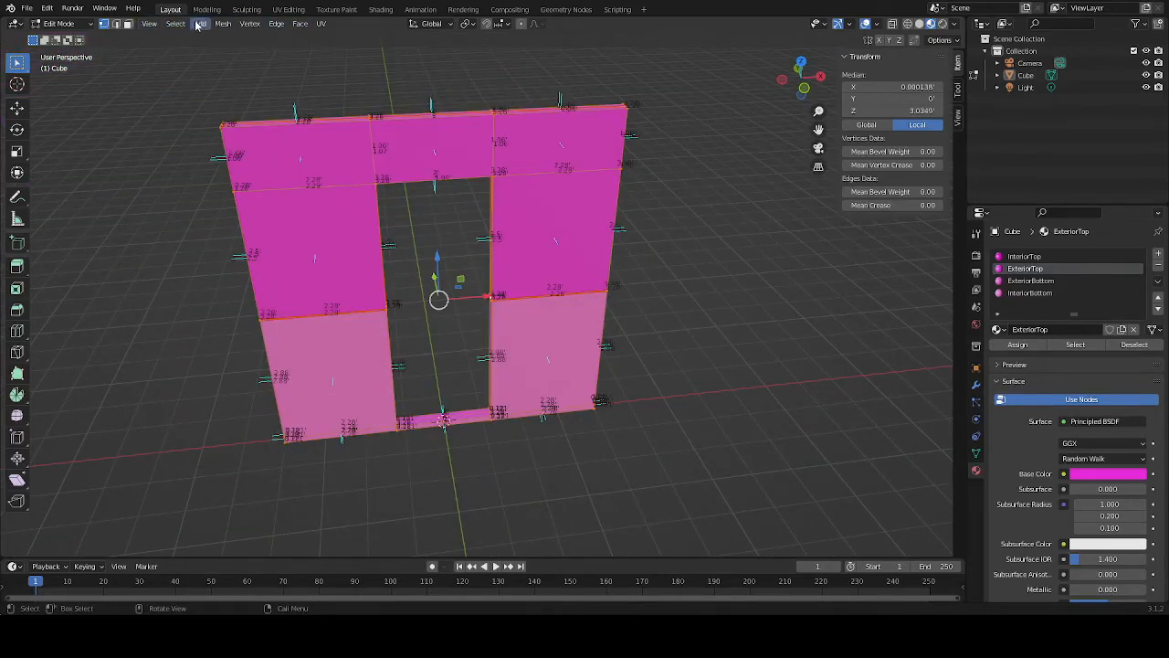
pyautogui.click(223, 24)
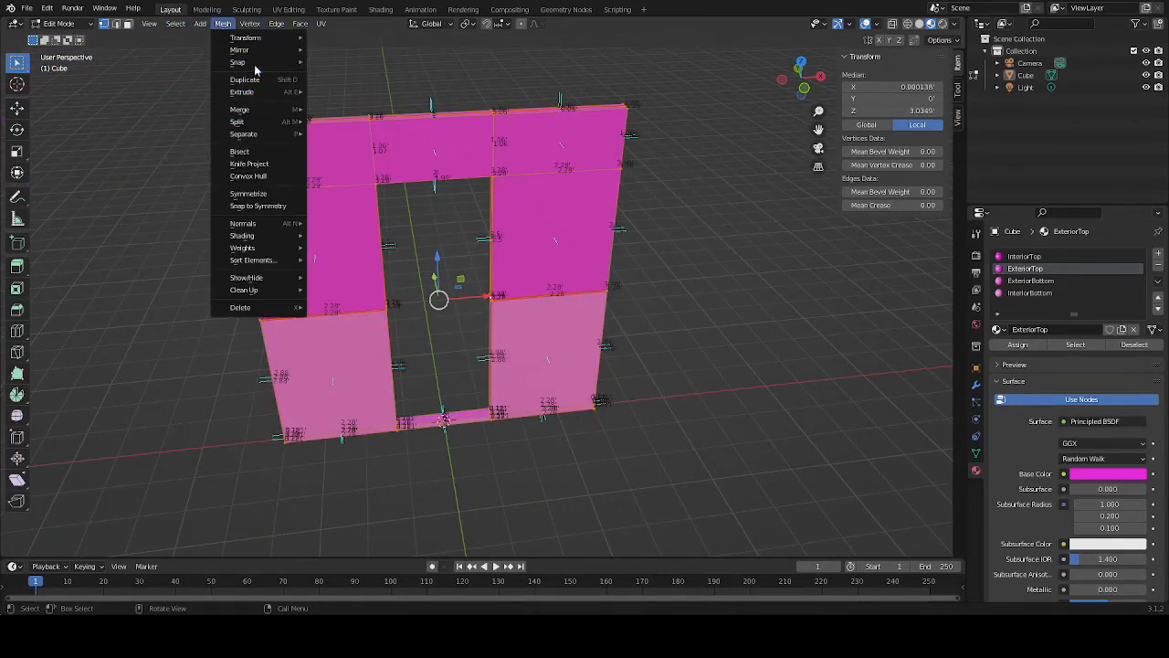
pyautogui.moveTo(253, 66)
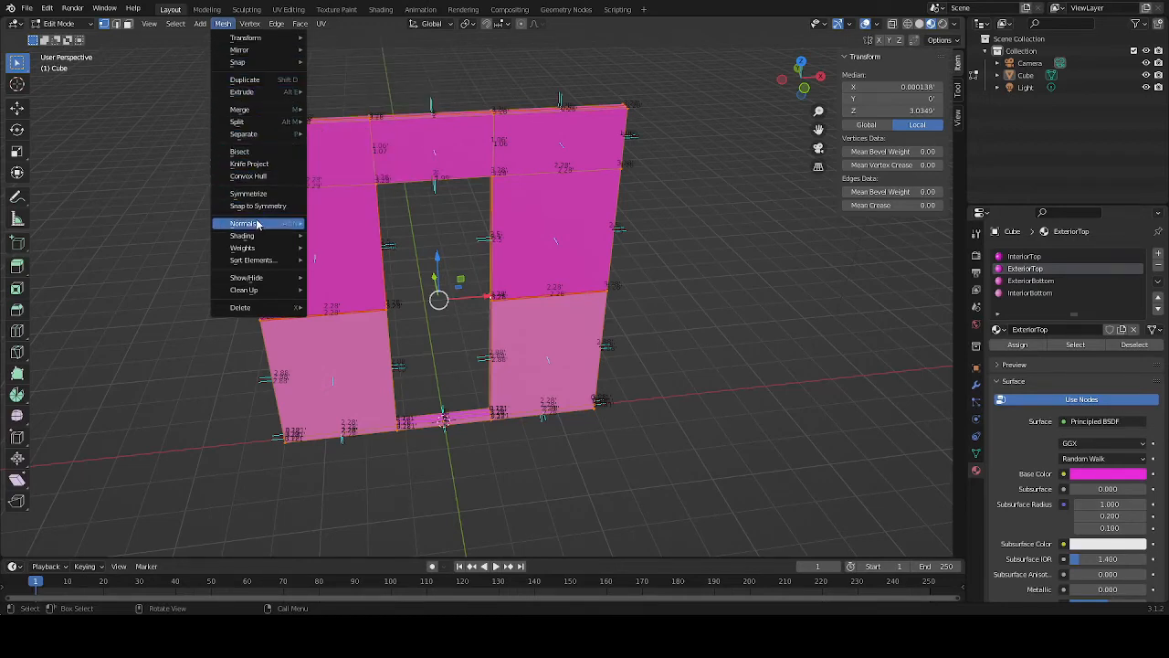
pyautogui.moveTo(261, 291)
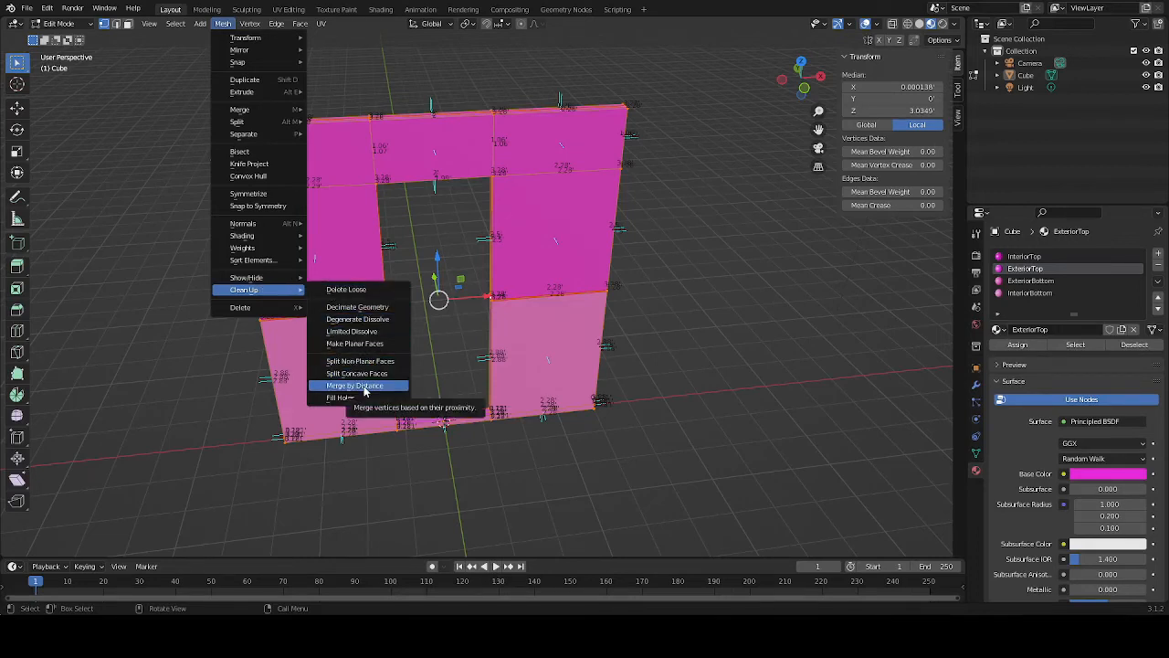
pyautogui.click(365, 386)
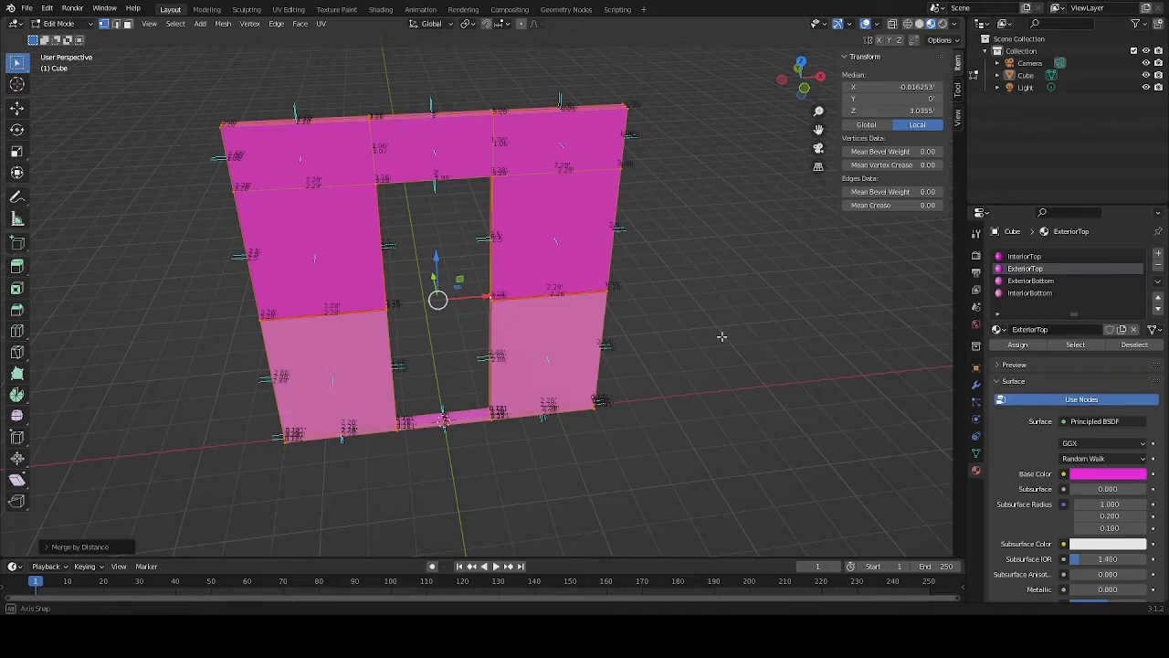
# Mark the vertical centre edges of both lower doorway jambs as UV seams
pyautogui.scroll(3, 708, 345)
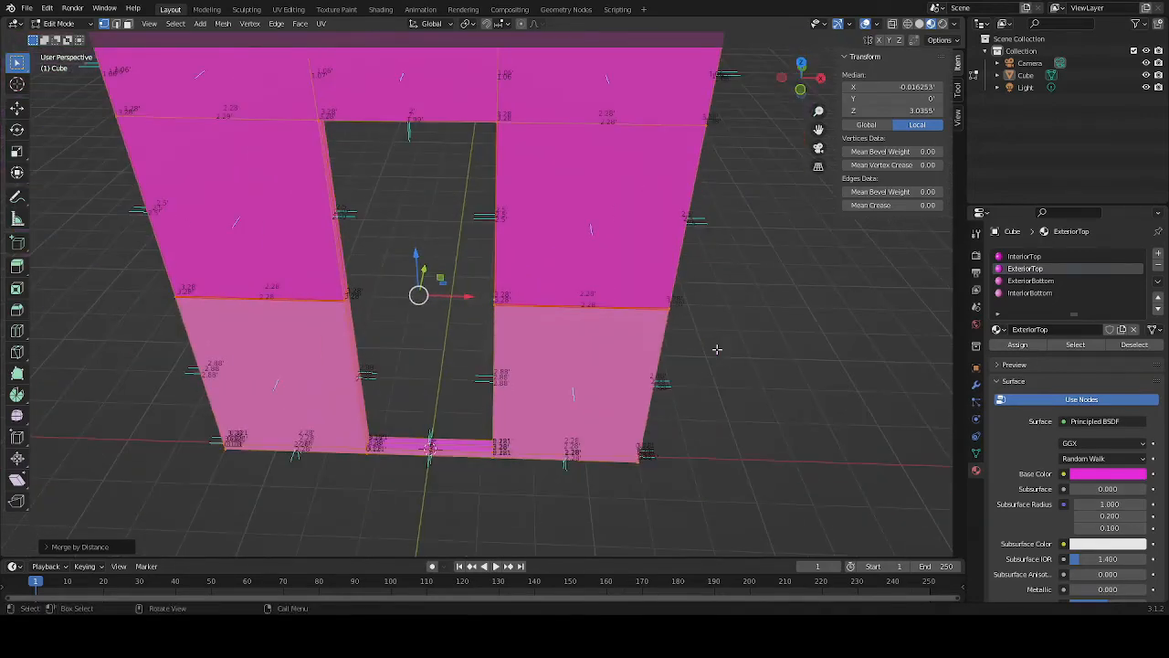
pyautogui.moveTo(406, 328); pyautogui.dragTo(420, 430, button='middle')
pyautogui.click(420, 431)
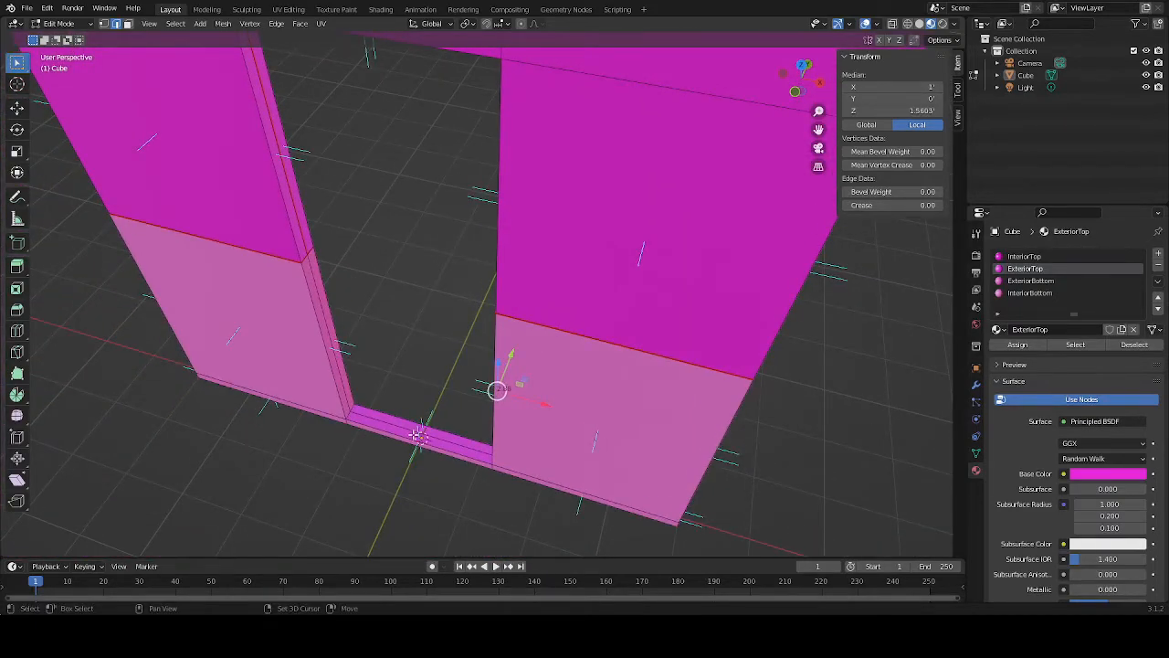
pyautogui.keyDown('shift'); pyautogui.click(418, 434); pyautogui.keyUp('shift')
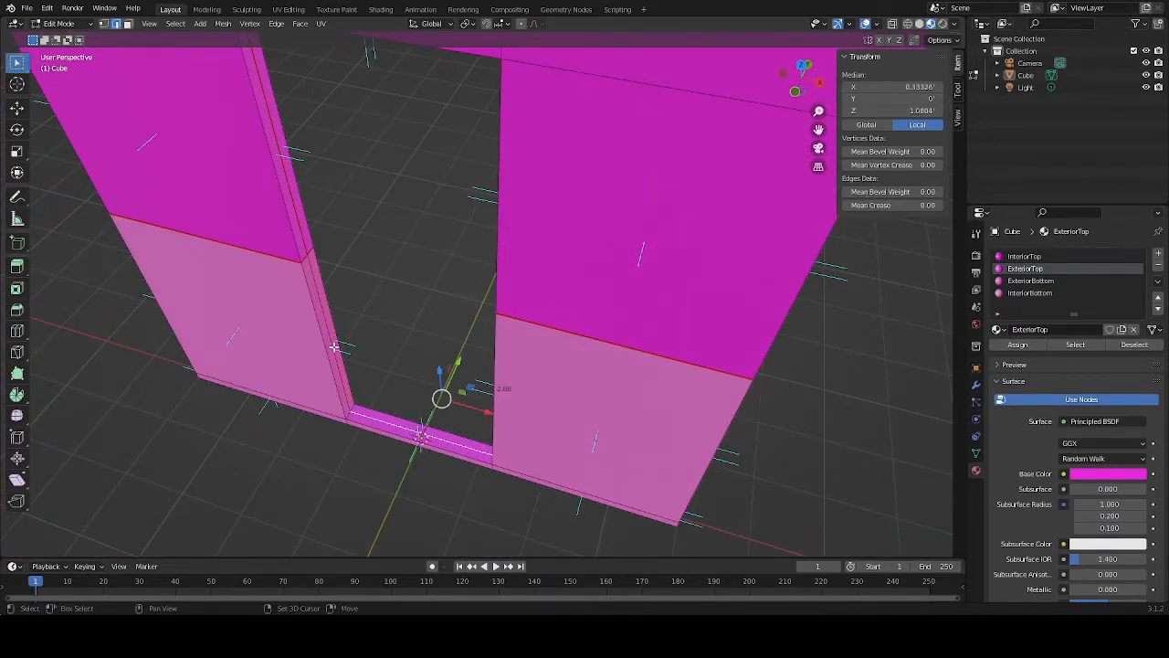
pyautogui.keyDown('shift'); pyautogui.click(334, 347); pyautogui.keyUp('shift')
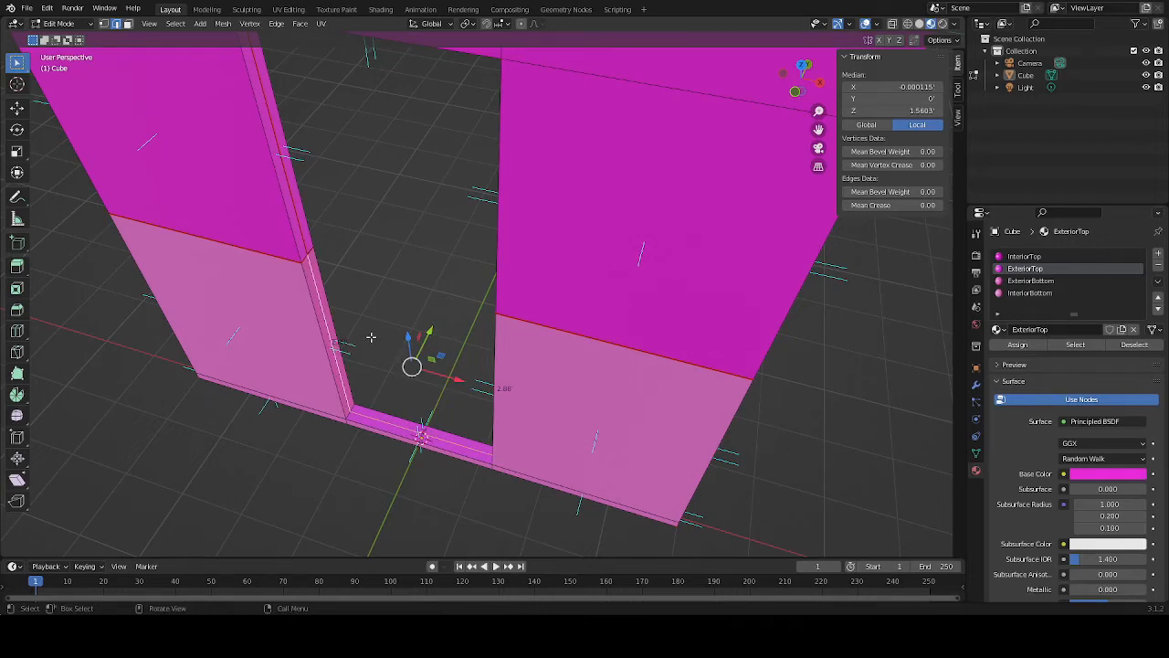
pyautogui.click(337, 375)
pyautogui.moveTo(339, 374); pyautogui.dragTo(501, 374, button='middle')
pyautogui.keyDown('shift'); pyautogui.click(494, 376); pyautogui.keyUp('shift')
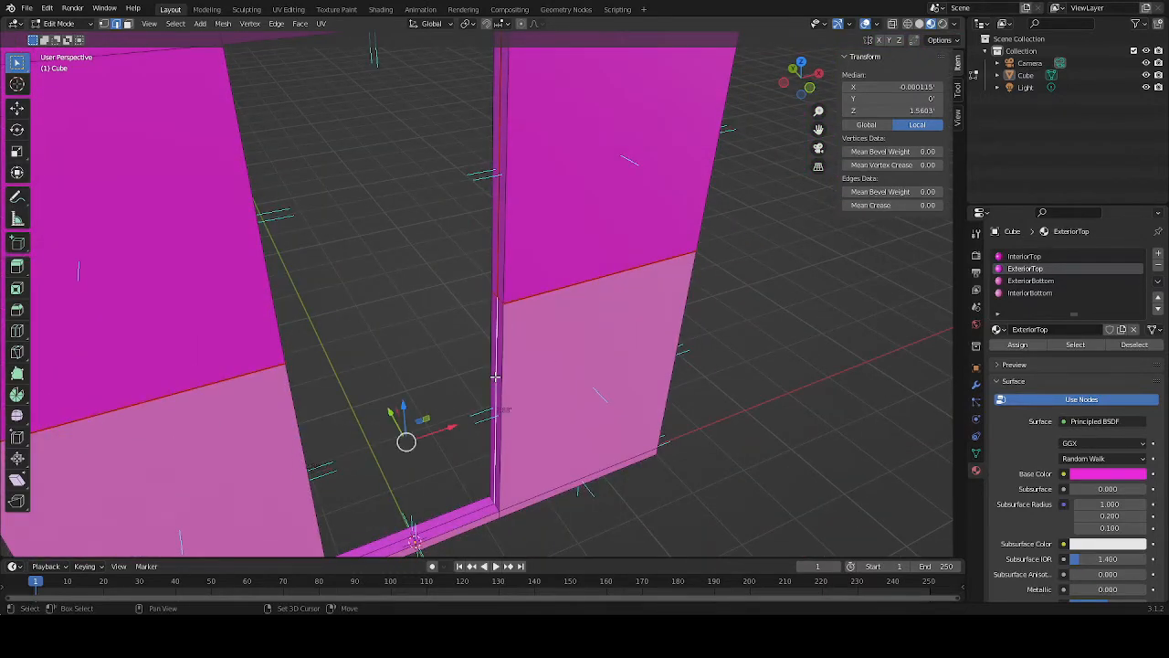
pyautogui.rightClick(494, 376)
pyautogui.press('Escape')
# Mark the short edges where both doorway jambs meet the threshold as UV seams
pyautogui.moveTo(392, 329); pyautogui.dragTo(404, 241, button='middle')
pyautogui.click(478, 362)
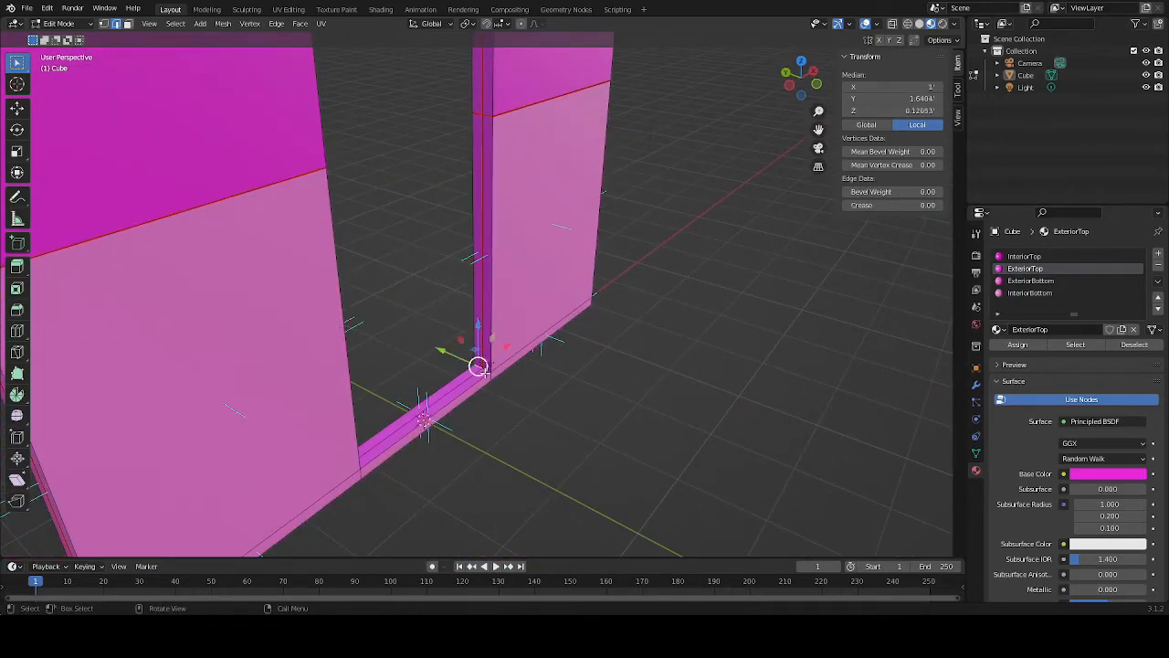
pyautogui.moveTo(477, 364); pyautogui.dragTo(439, 354, button='middle')
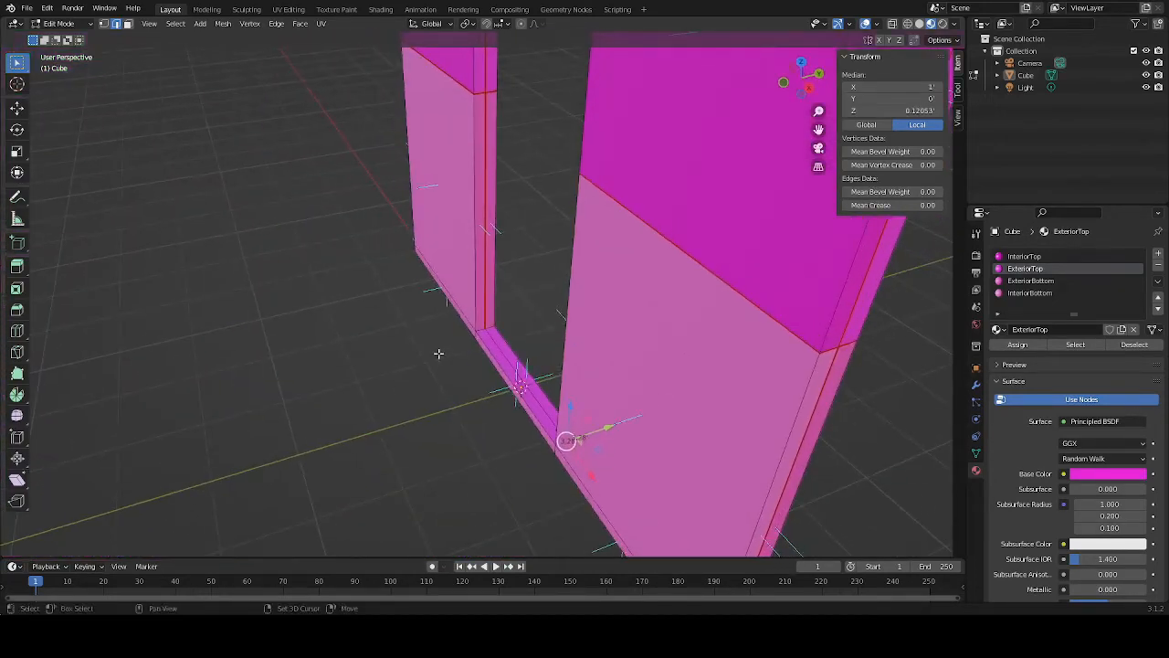
pyautogui.keyDown('shift'); pyautogui.click(478, 329); pyautogui.keyUp('shift')
pyautogui.hotkey('ctrl', 'e')
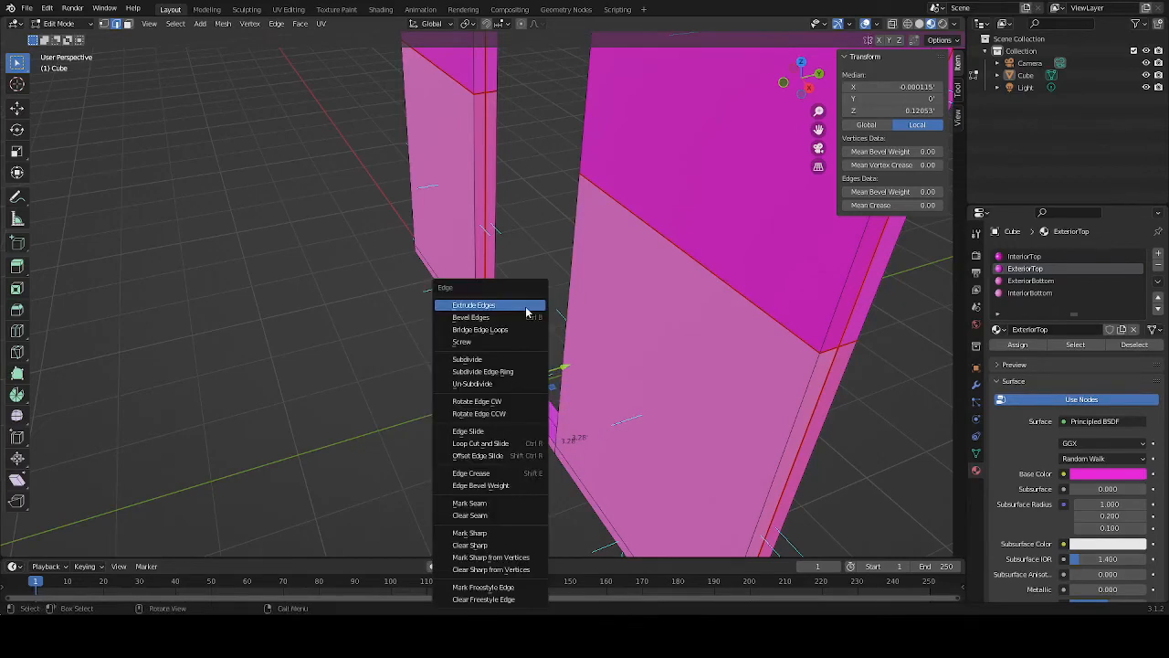
pyautogui.click(526, 311)
pyautogui.moveTo(522, 365); pyautogui.dragTo(401, 383, button='middle')
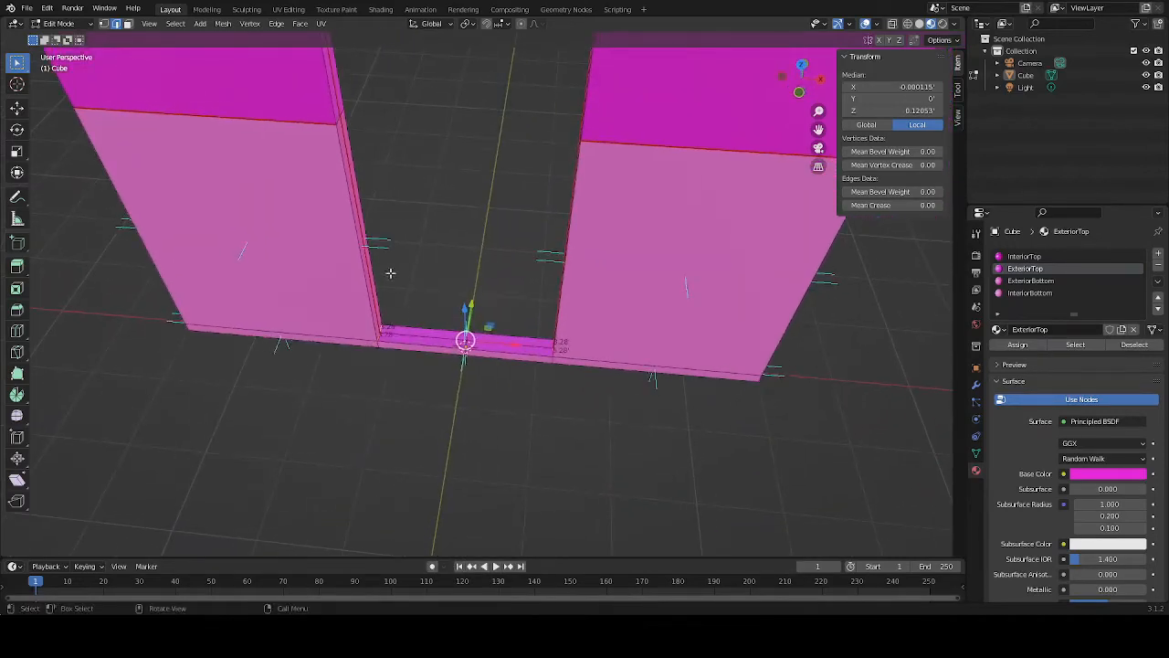
pyautogui.click(294, 198)
# Assign the InteriorBottom material to the interior half of the lower doorway jamb at X -1'
pyautogui.moveTo(476, 225); pyautogui.dragTo(421, 218, button='middle')
pyautogui.press('3')
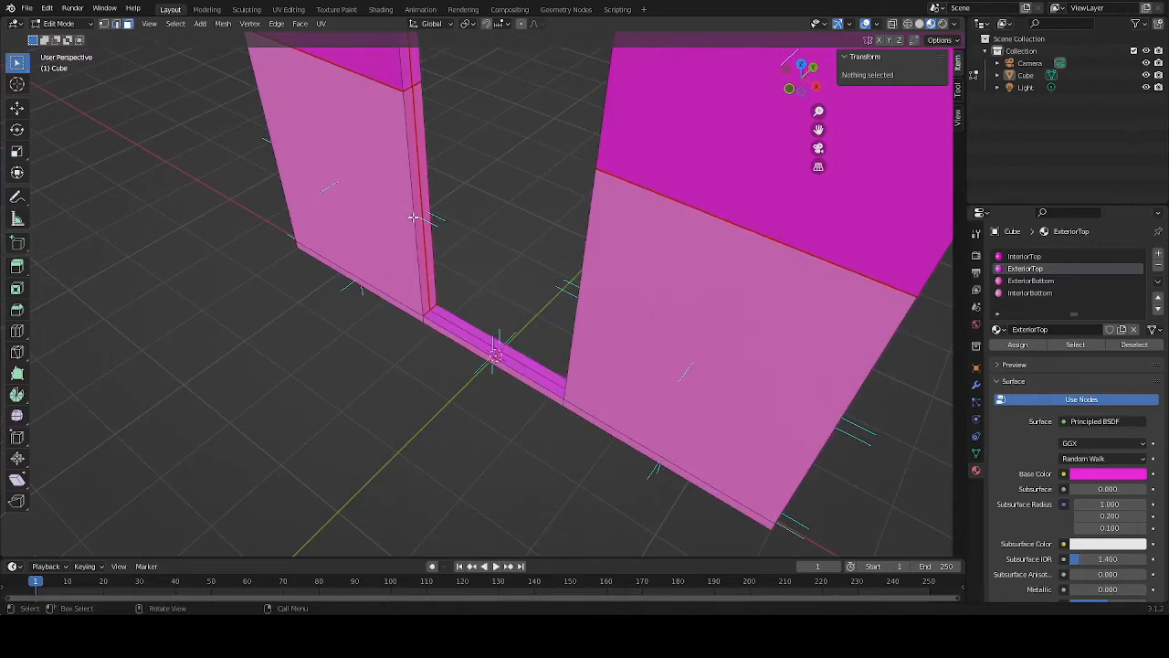
pyautogui.click(417, 216)
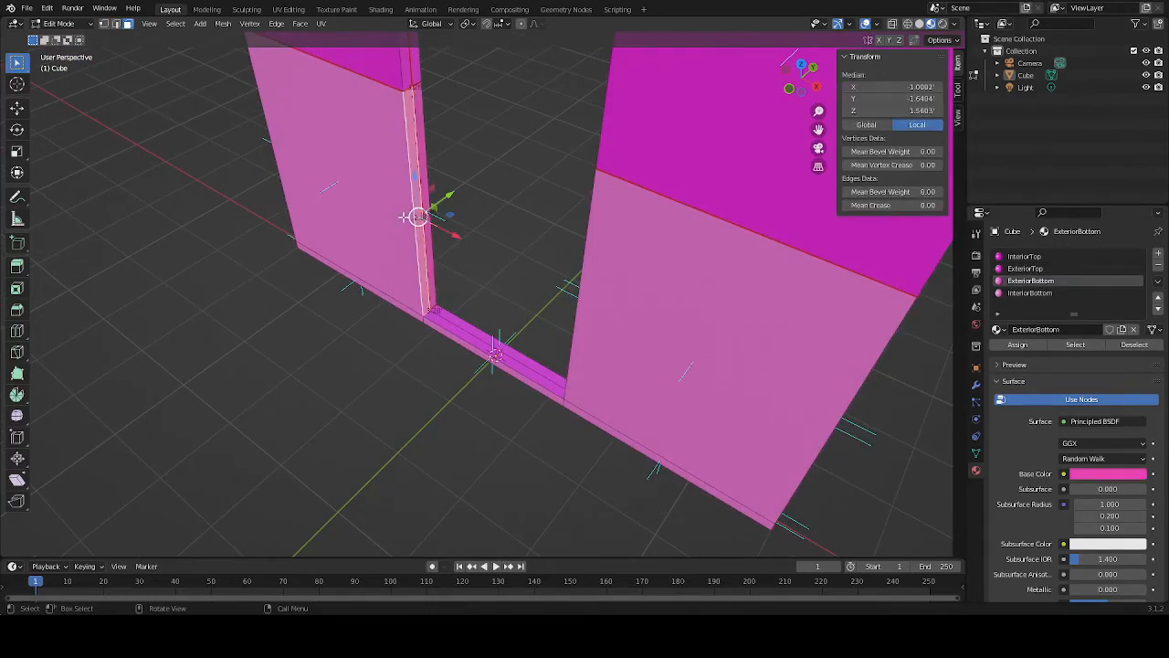
pyautogui.click(387, 206)
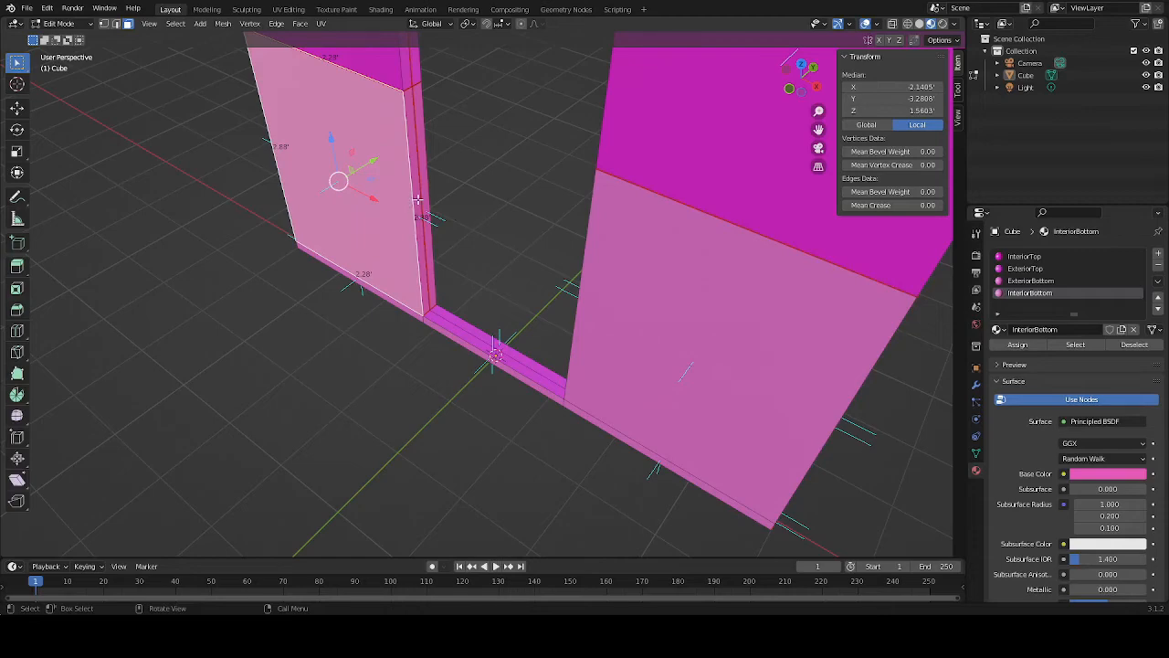
pyautogui.click(417, 200)
pyautogui.click(1044, 292)
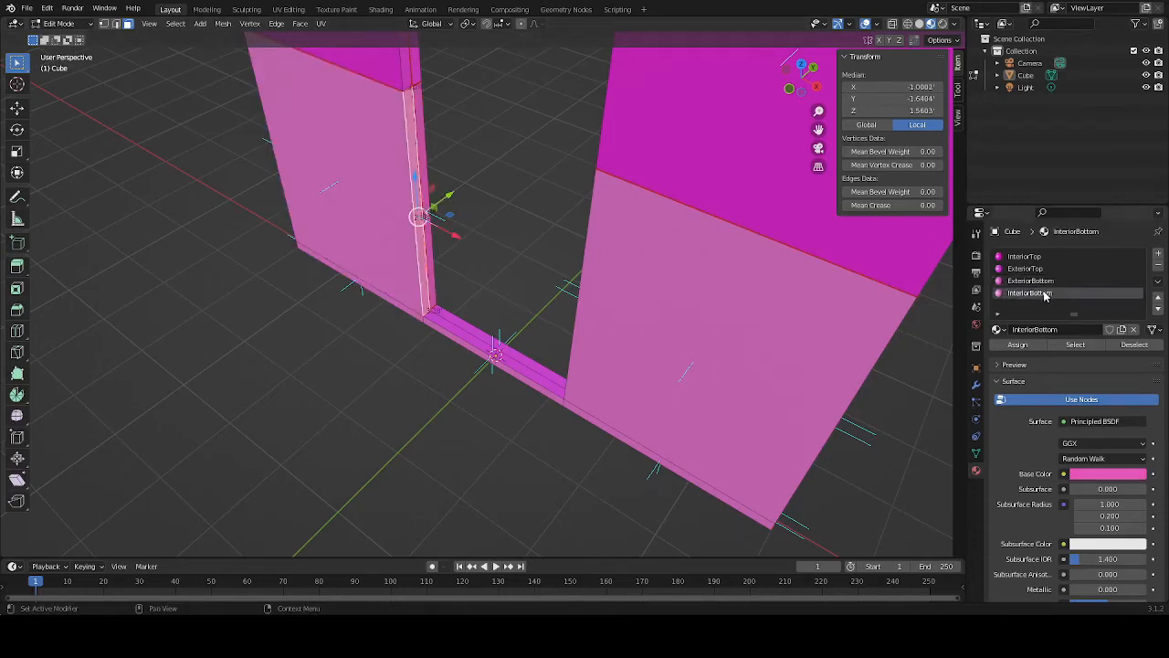
pyautogui.click(1018, 348)
# Assign the InteriorBottom material to the interior half of the lower doorway jamb at X 1'
pyautogui.moveTo(429, 368); pyautogui.dragTo(481, 283, button='middle')
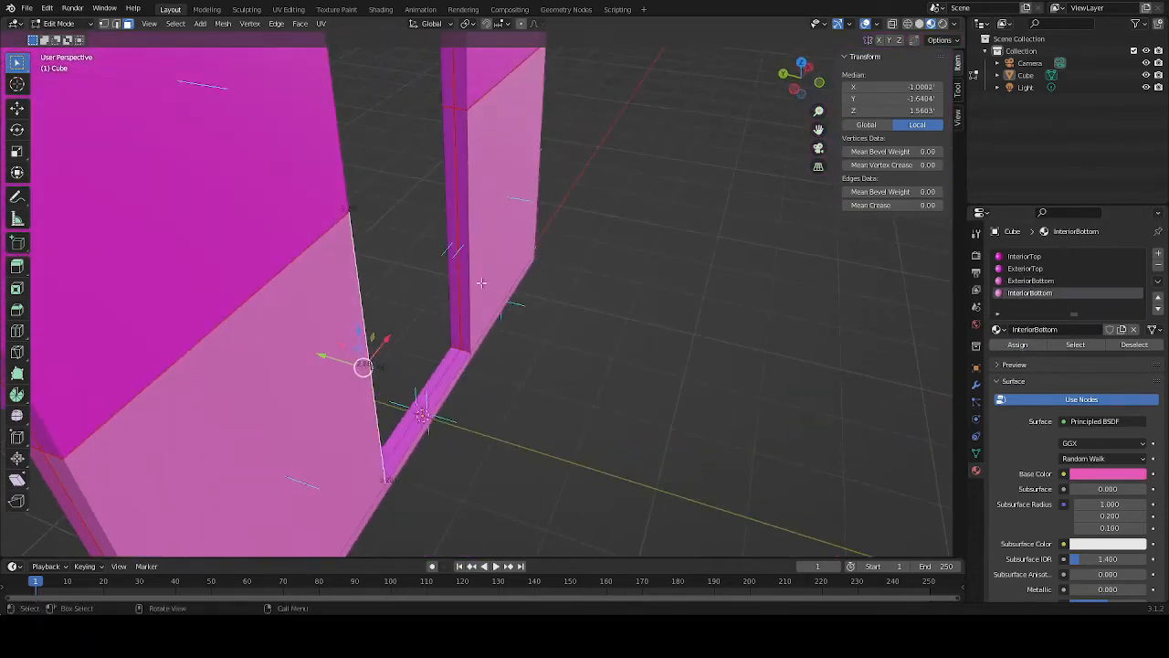
pyautogui.click(462, 271)
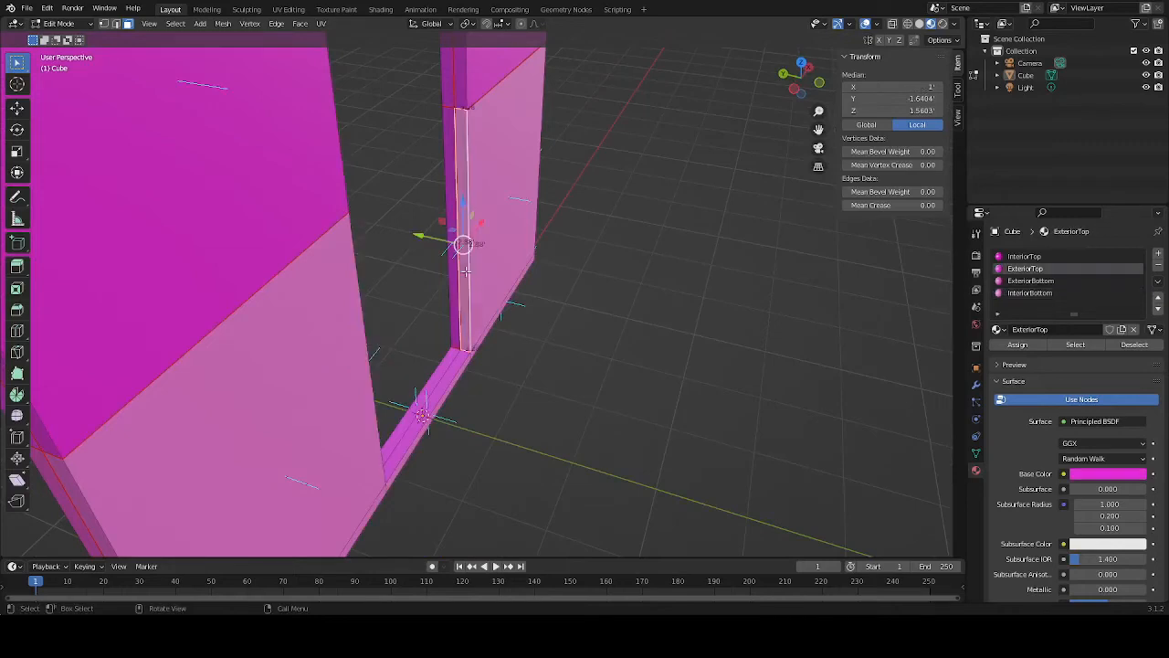
pyautogui.click(1032, 292)
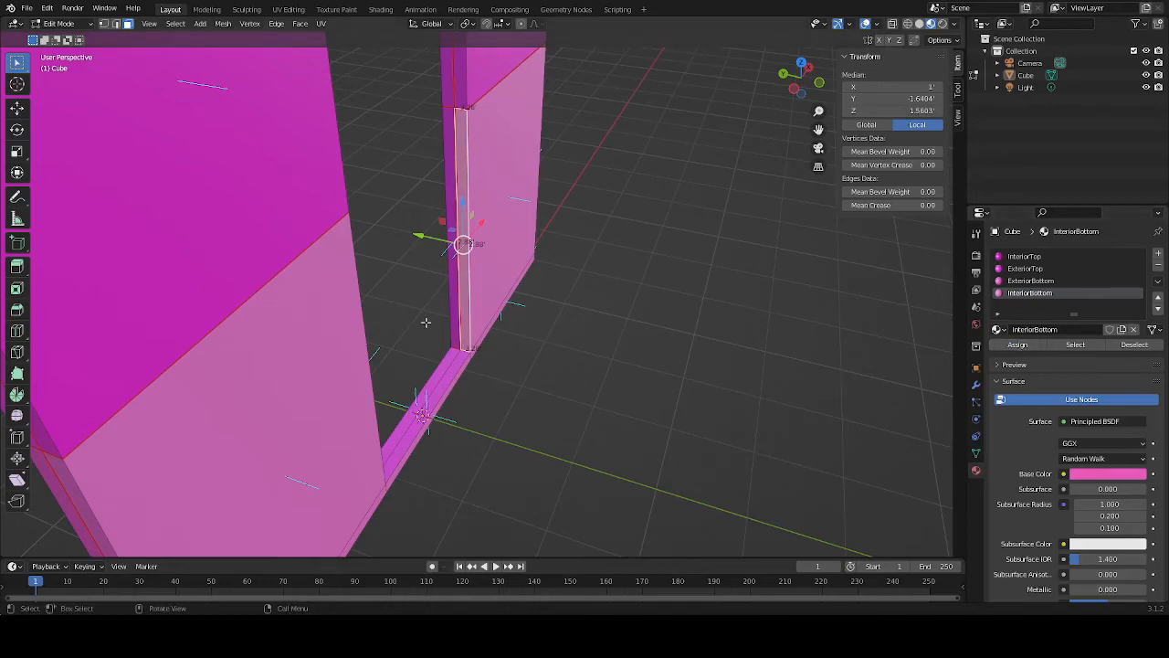
# Assign ExteriorBottom to the exterior half of the lower jamb at X 1' and check the material on the exterior half at X -1'
pyautogui.moveTo(426, 320); pyautogui.dragTo(456, 298, button='middle')
pyautogui.click(429, 253)
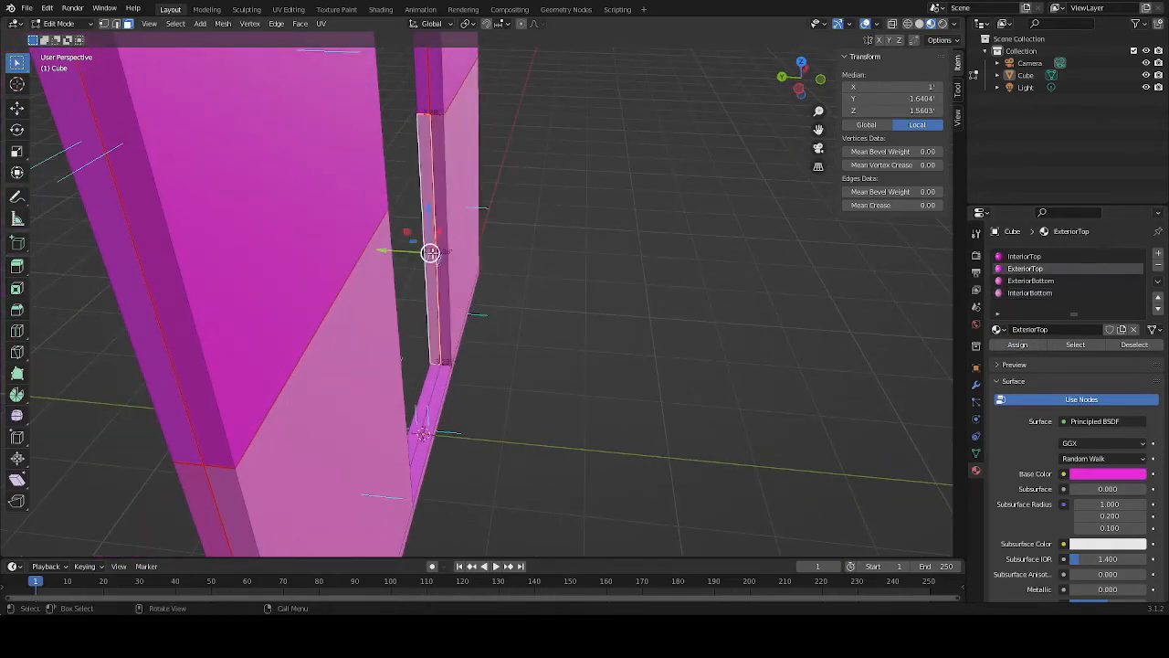
pyautogui.click(1040, 282)
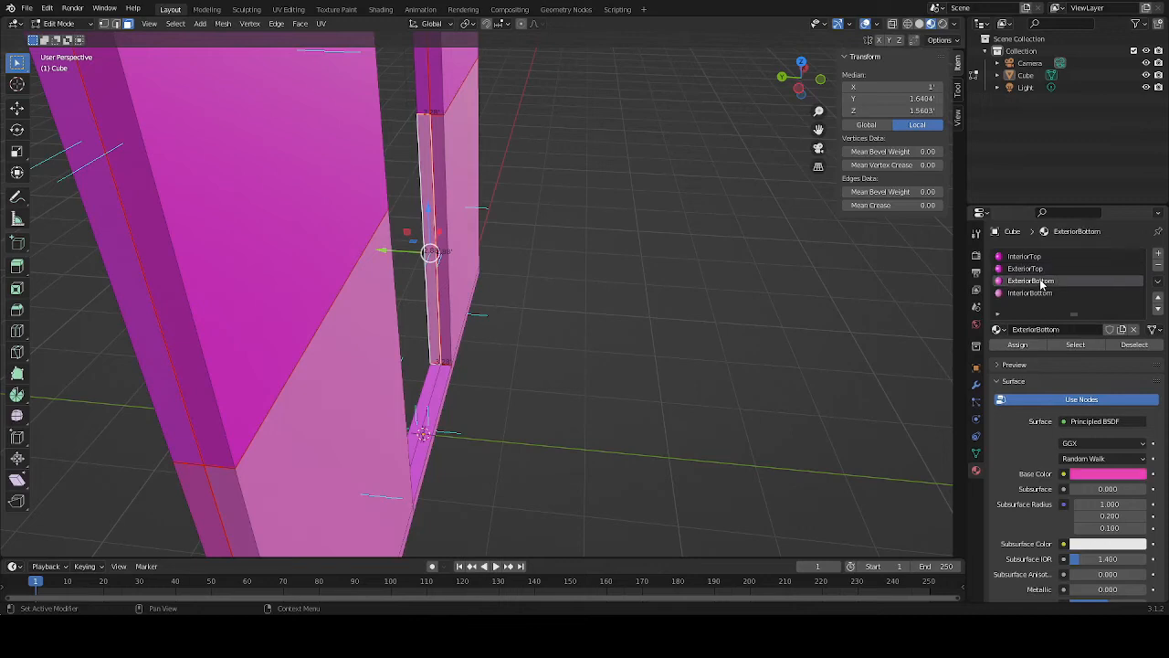
pyautogui.click(1018, 345)
pyautogui.moveTo(548, 274); pyautogui.dragTo(526, 236, button='middle')
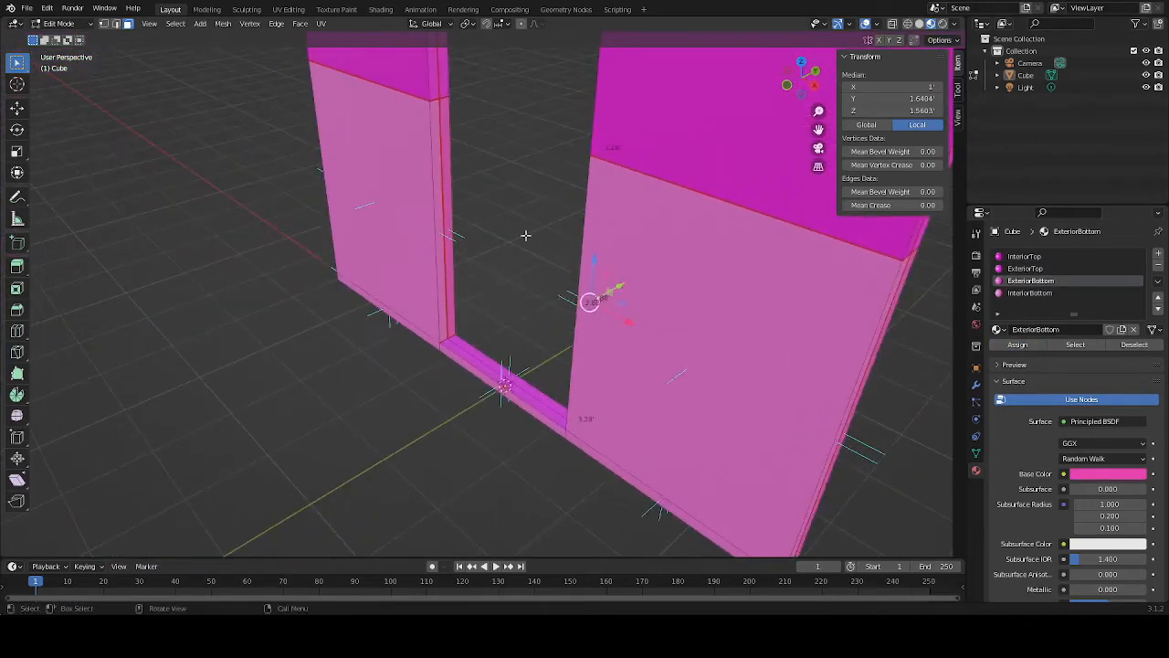
pyautogui.click(445, 222)
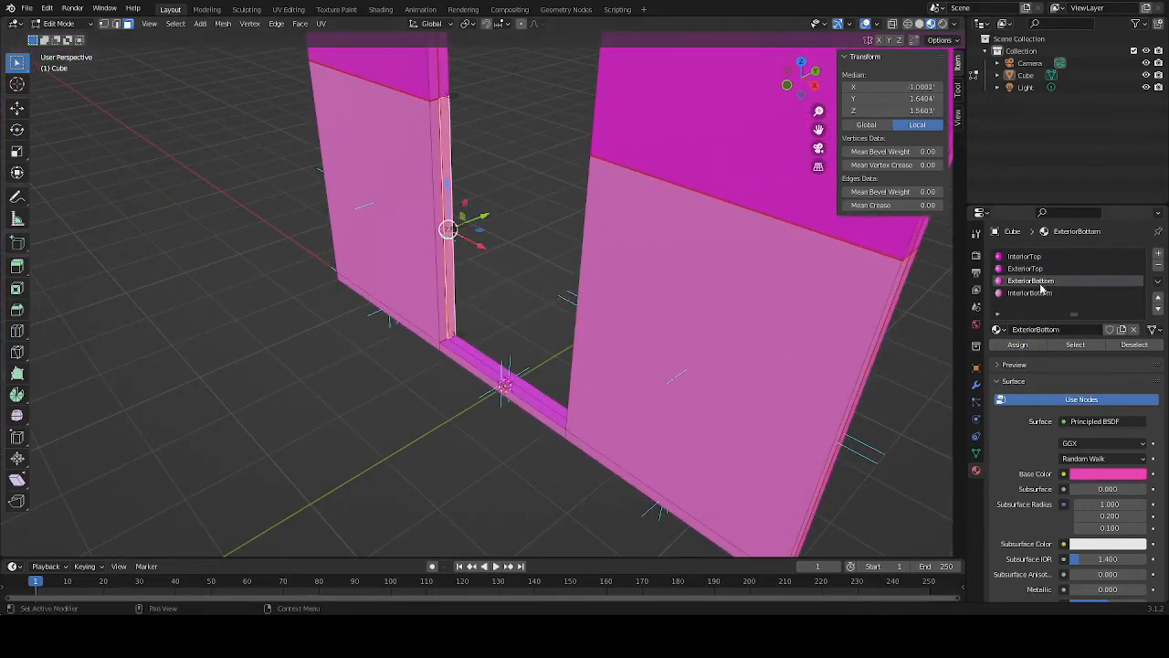
pyautogui.moveTo(662, 358); pyautogui.dragTo(517, 358, button='middle')
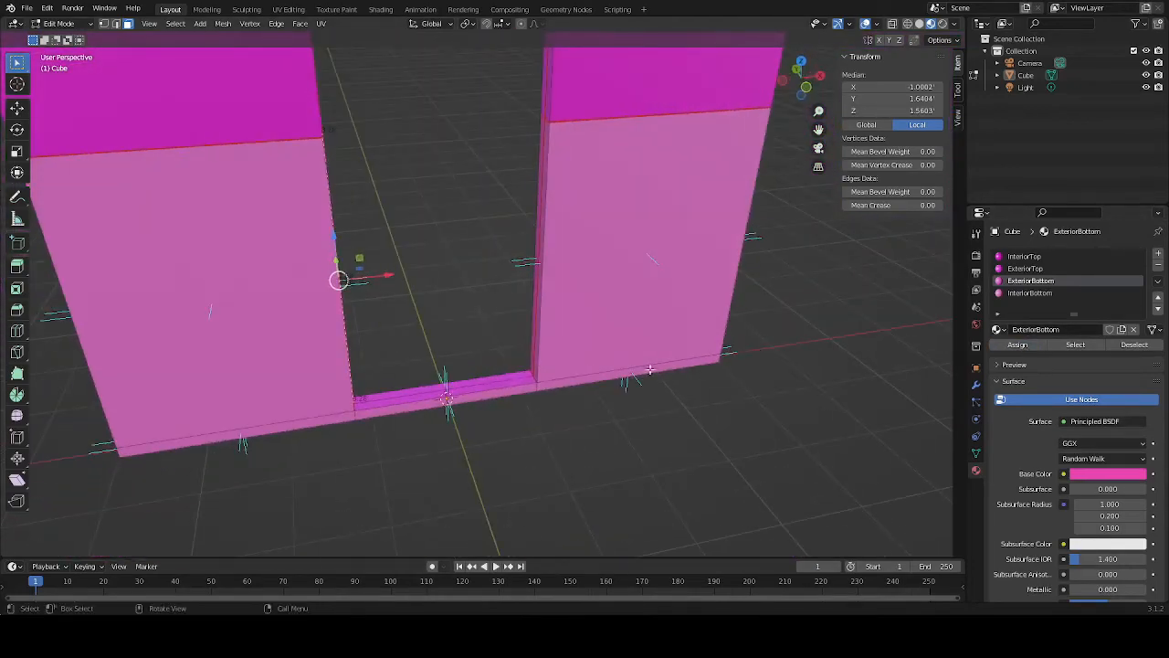
# Select the four short vertical edges at both ends of the threshold's interior and exterior faces
pyautogui.click(475, 390)
pyautogui.moveTo(444, 386); pyautogui.dragTo(473, 312, button='middle')
pyautogui.scroll(2, 465, 312)
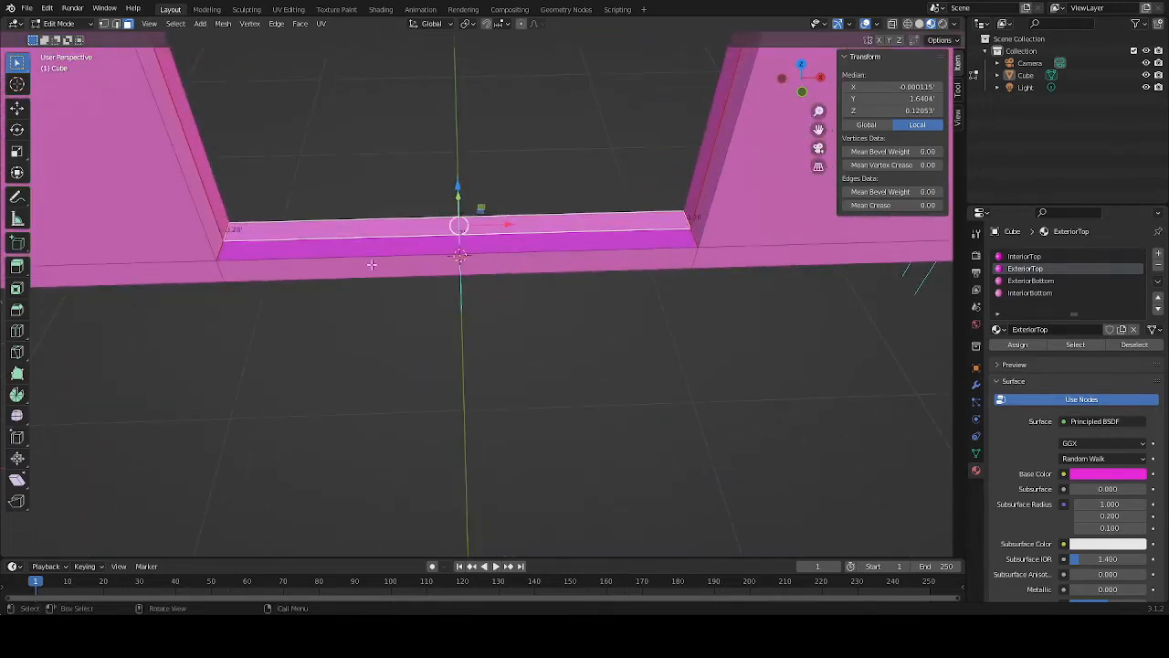
pyautogui.click(221, 269)
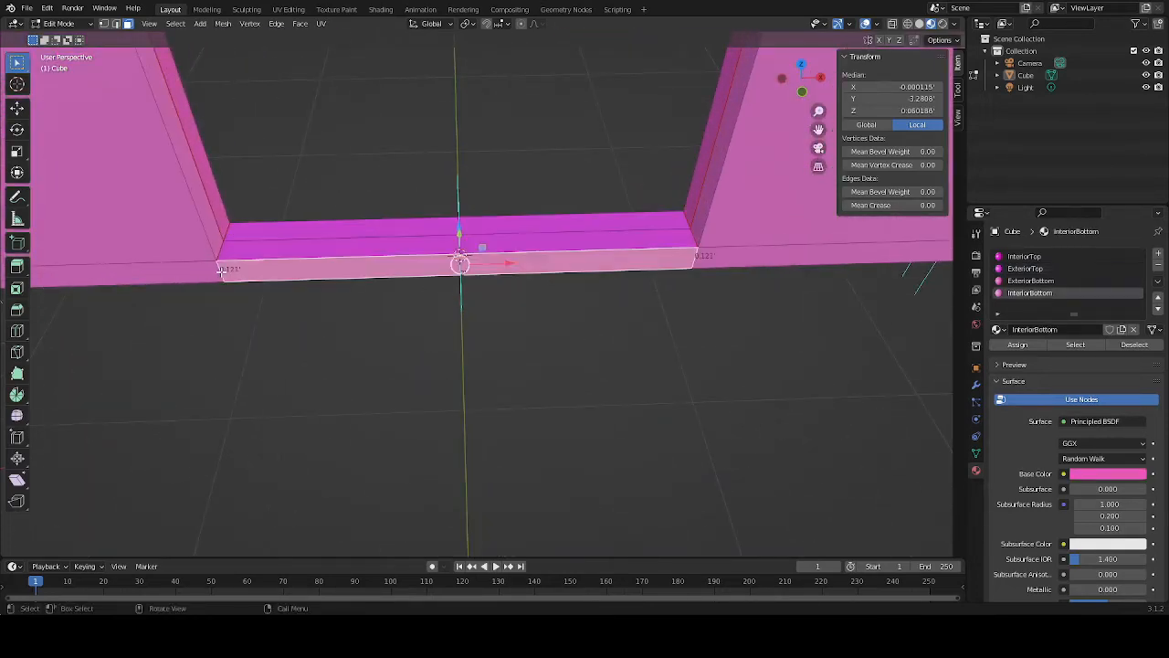
pyautogui.press('2')
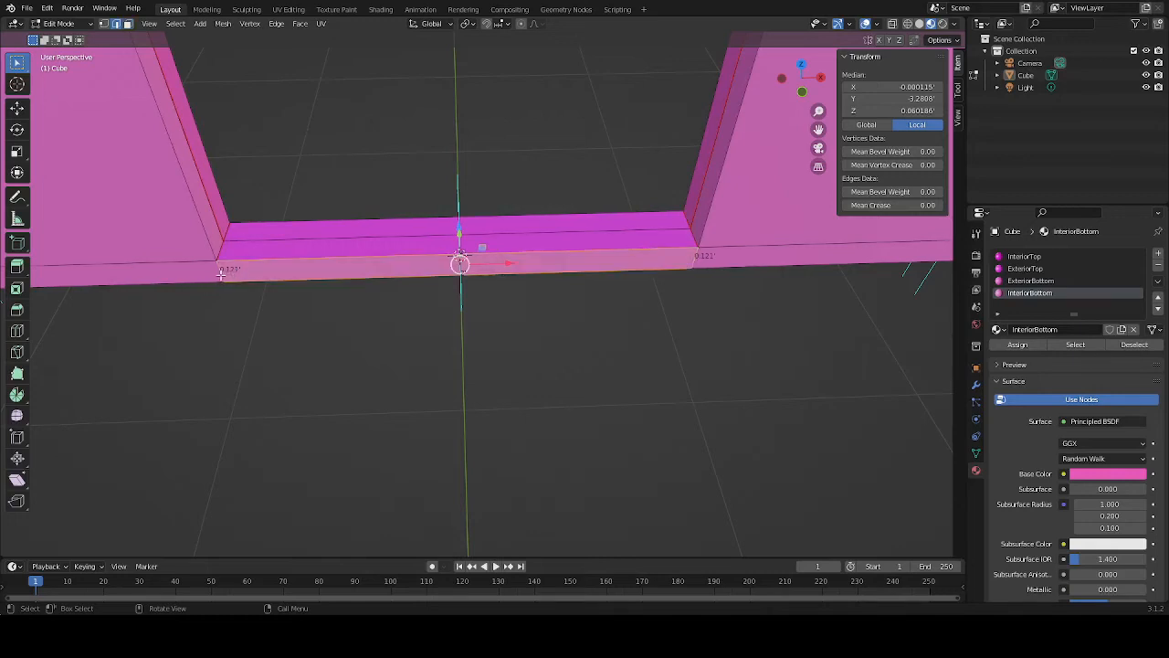
pyautogui.click(221, 275)
pyautogui.keyDown('shift'); pyautogui.click(694, 260); pyautogui.keyUp('shift')
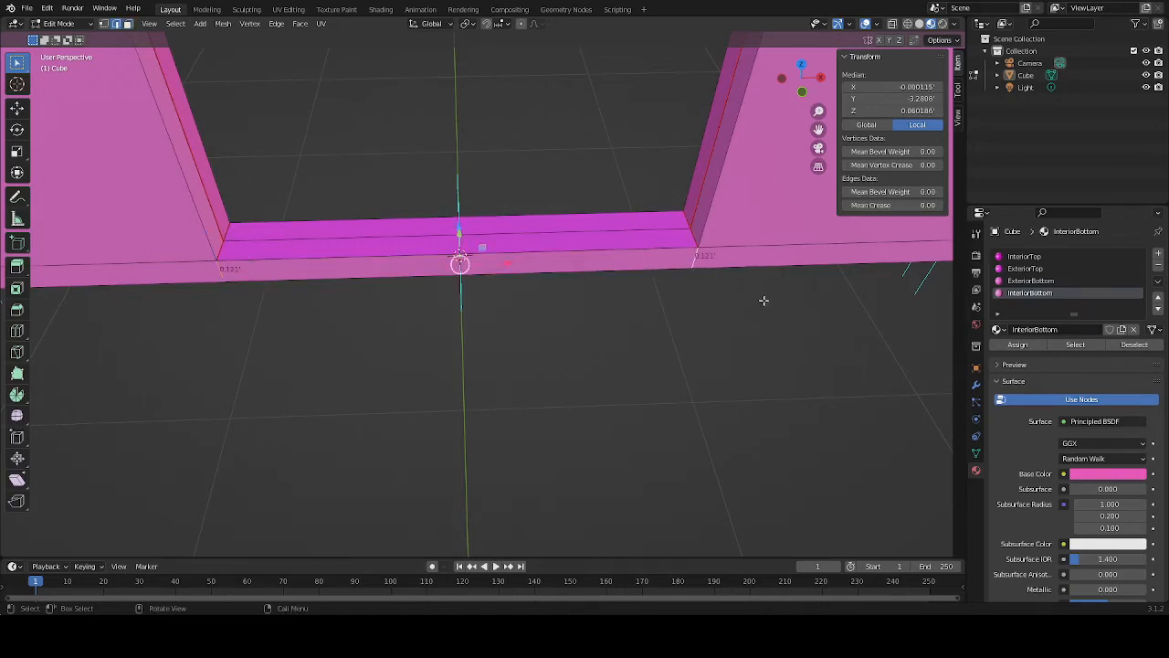
pyautogui.moveTo(763, 300); pyautogui.dragTo(489, 262, button='middle')
pyautogui.scroll(-3, 490, 262)
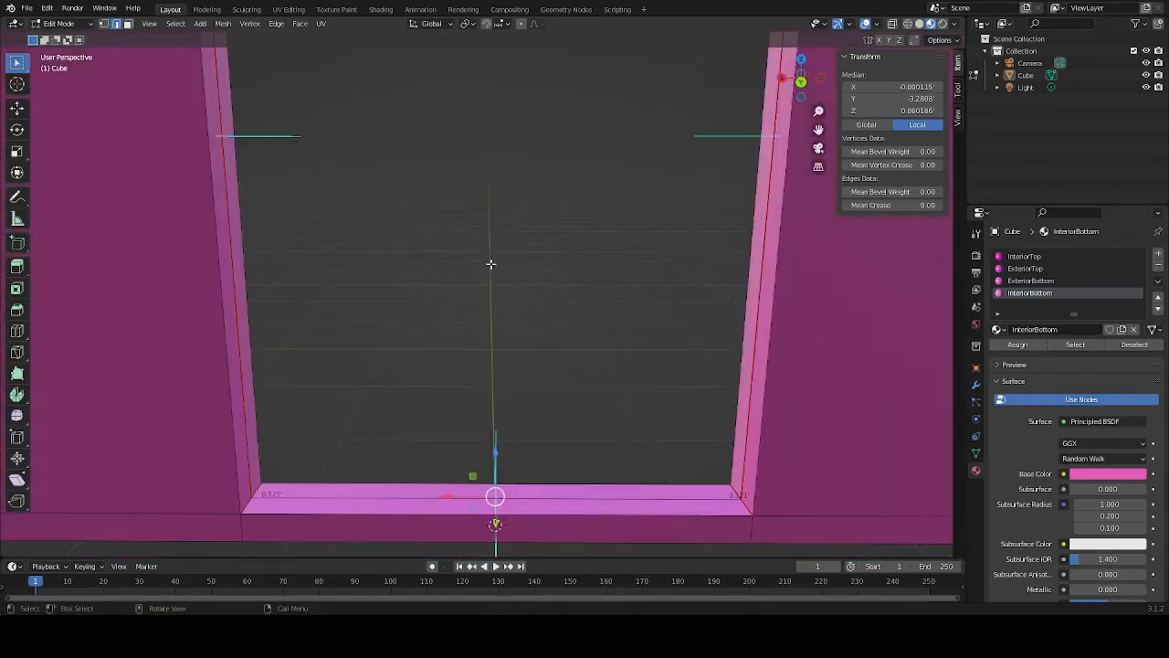
pyautogui.scroll(-2, 484, 330)
pyautogui.keyDown('shift'); pyautogui.click(295, 479); pyautogui.keyUp('shift')
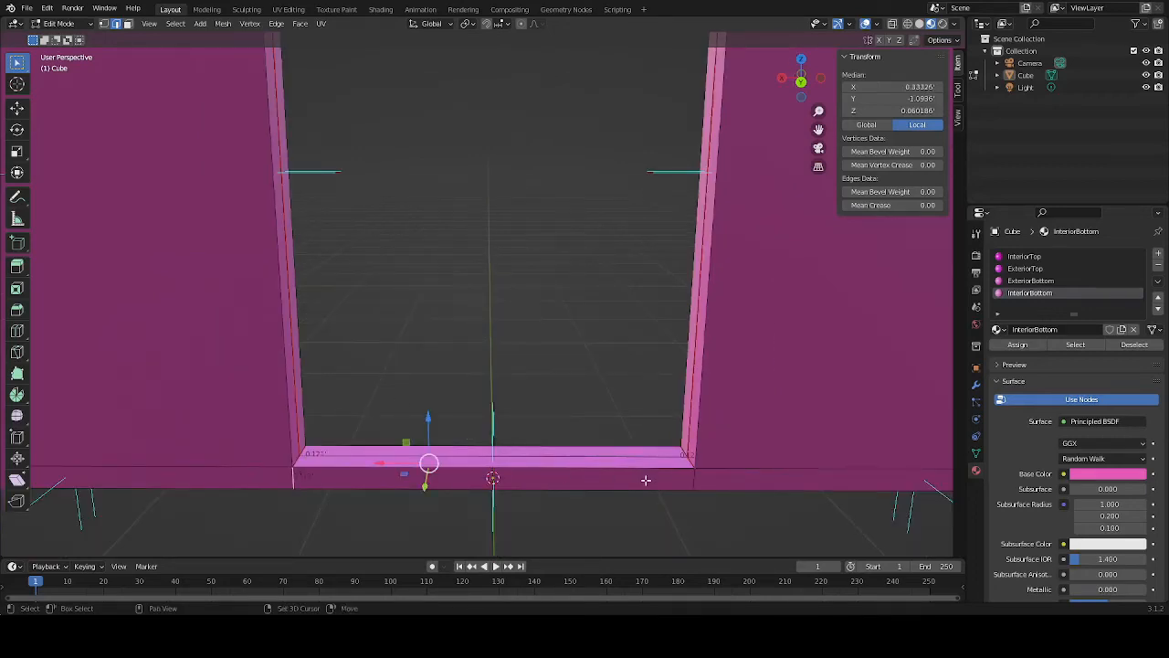
pyautogui.keyDown('shift'); pyautogui.click(688, 484); pyautogui.keyUp('shift')
# Add the short underside edges at both ends of the threshold to the selection and mark all the selected end edges as seams
pyautogui.moveTo(569, 496); pyautogui.dragTo(569, 420, button='middle')
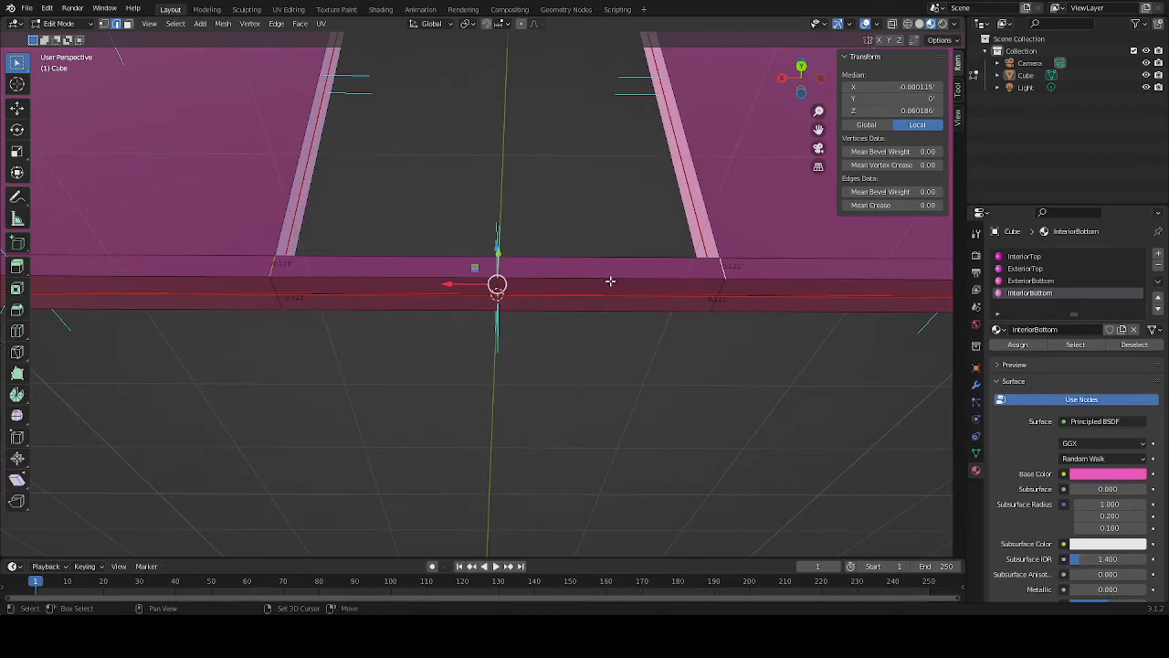
pyautogui.keyDown('shift'); pyautogui.click(719, 293); pyautogui.keyUp('shift')
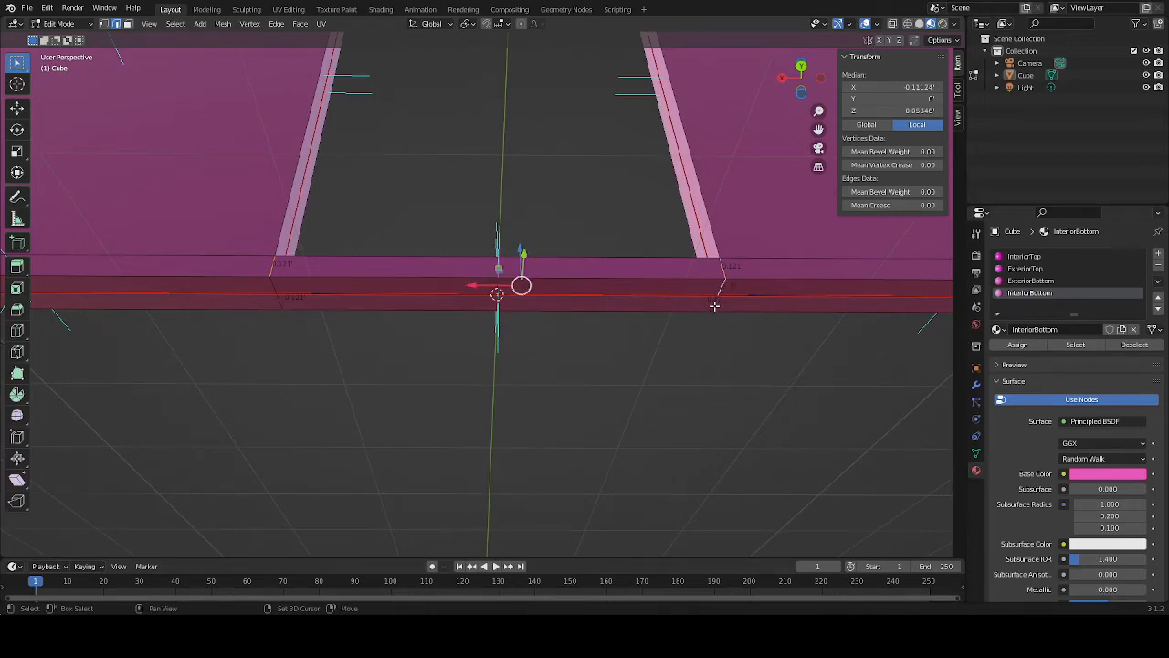
pyautogui.keyDown('shift'); pyautogui.click(272, 283); pyautogui.keyUp('shift')
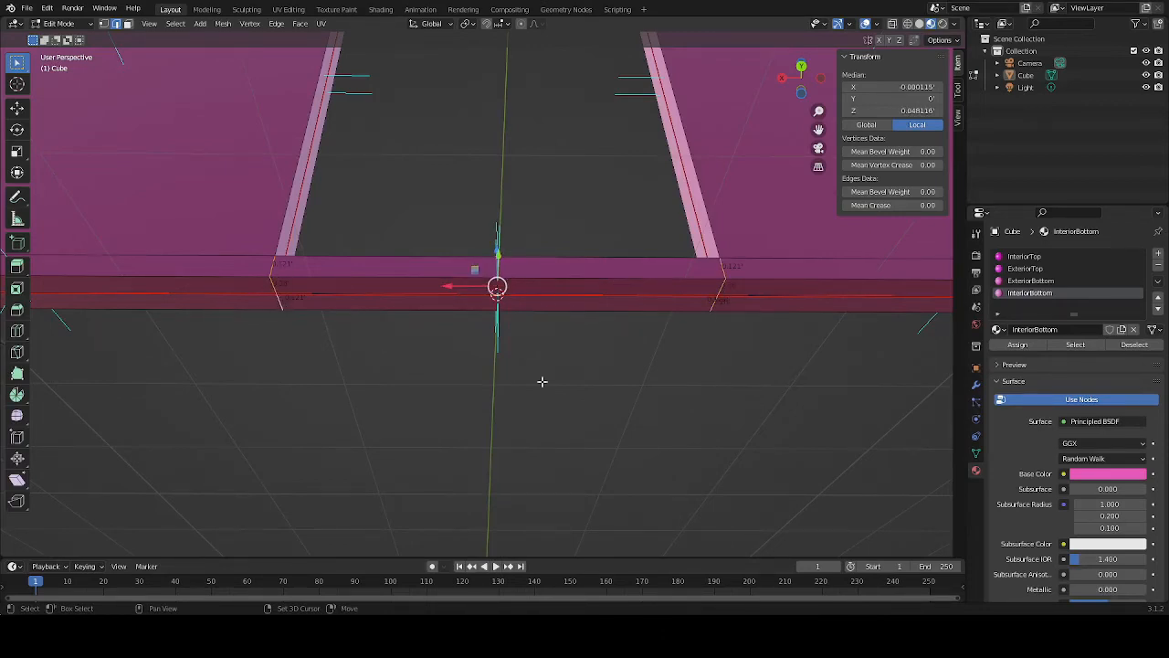
pyautogui.moveTo(584, 368); pyautogui.dragTo(584, 405, button='middle')
pyautogui.hotkey('ctrl', 'e')
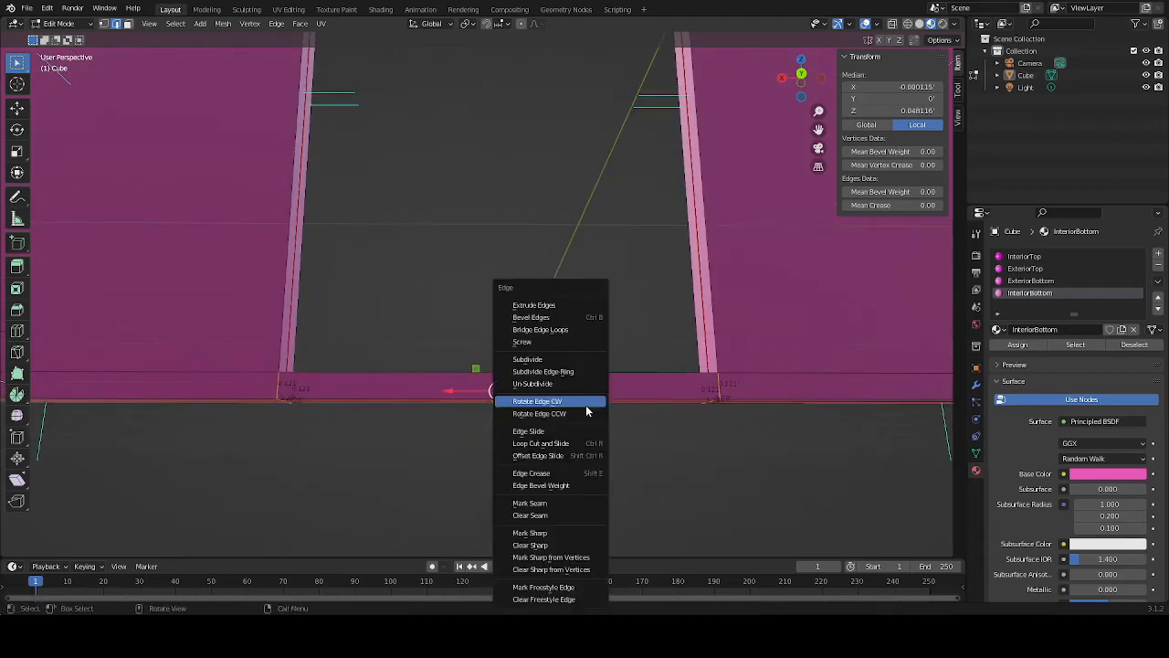
pyautogui.click(586, 407)
pyautogui.moveTo(514, 405); pyautogui.dragTo(534, 502, button='middle')
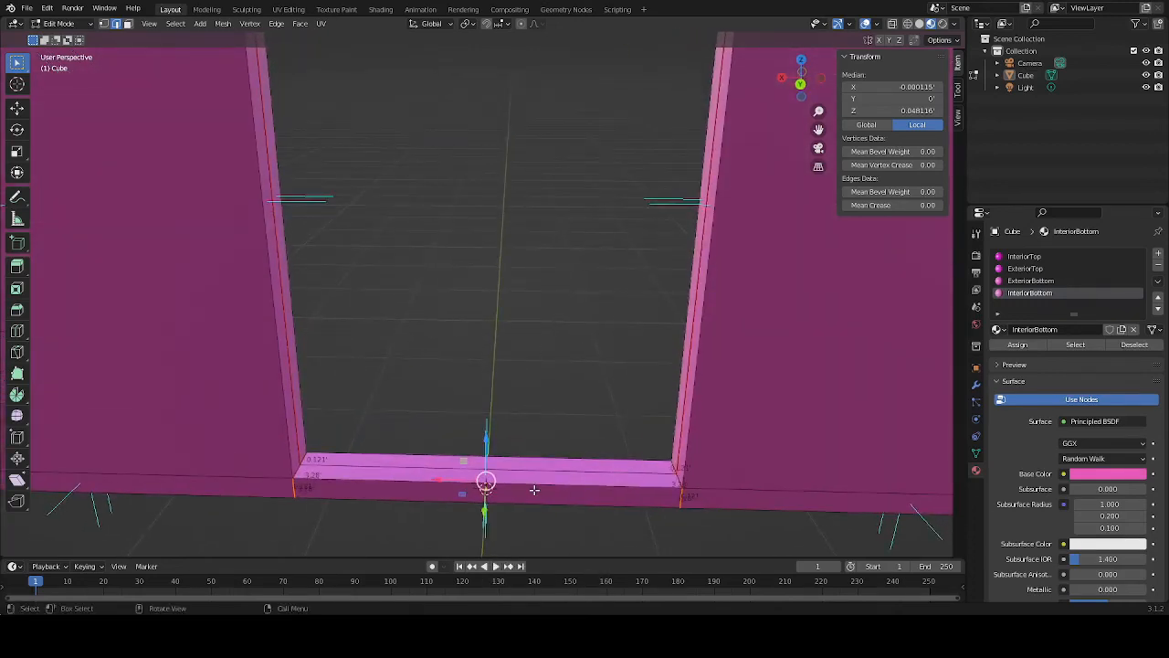
# Select the threshold's faces all the way around: exterior face, top faces, interior face and underside
pyautogui.keyDown('shift'); pyautogui.click(534, 490); pyautogui.keyUp('shift')
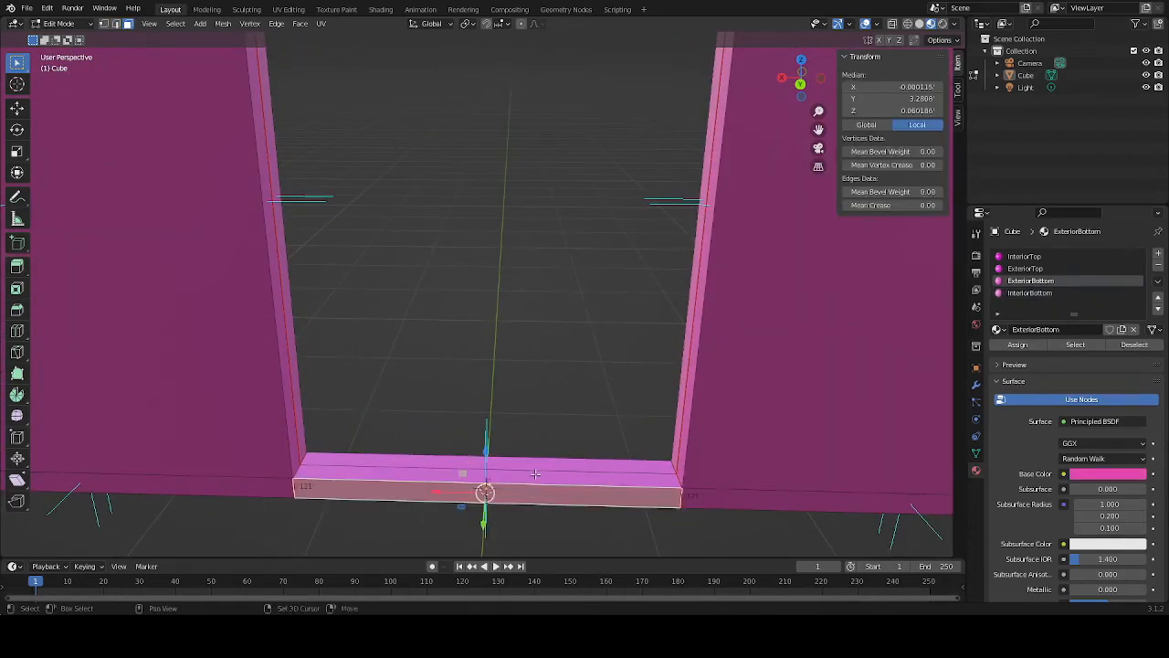
pyautogui.keyDown('shift'); pyautogui.click(535, 472); pyautogui.keyUp('shift')
pyautogui.keyDown('shift'); pyautogui.click(537, 463); pyautogui.keyUp('shift')
pyautogui.moveTo(662, 345); pyautogui.dragTo(422, 328, button='middle')
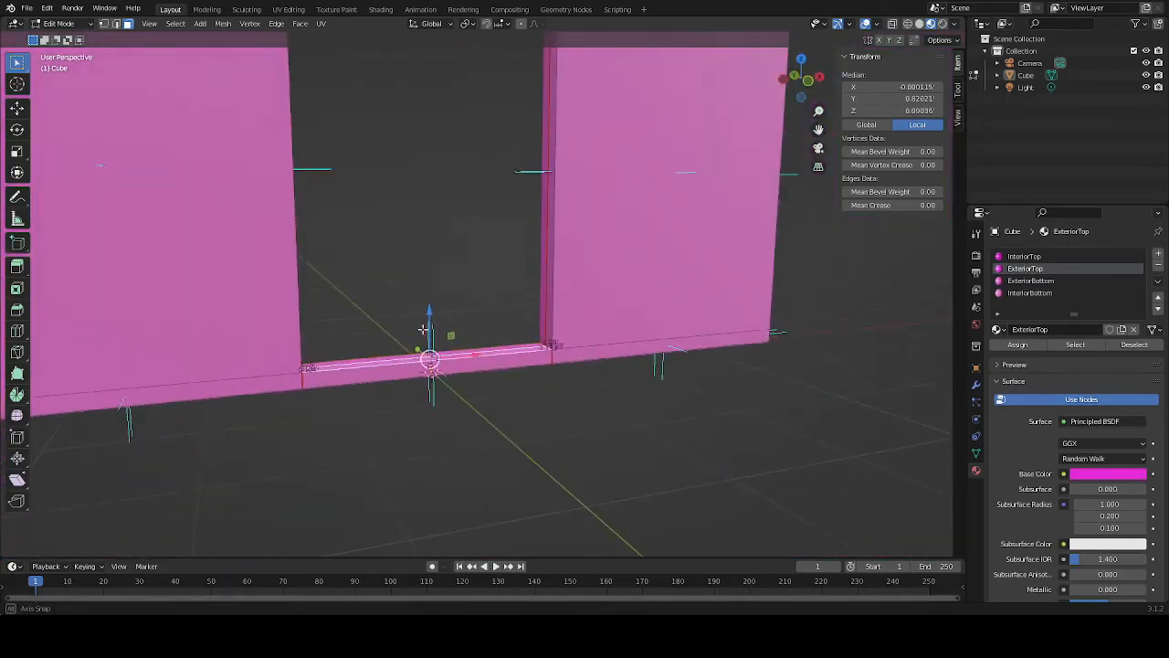
pyautogui.keyDown('shift'); pyautogui.click(390, 371); pyautogui.keyUp('shift')
pyautogui.moveTo(408, 425); pyautogui.dragTo(392, 347, button='middle')
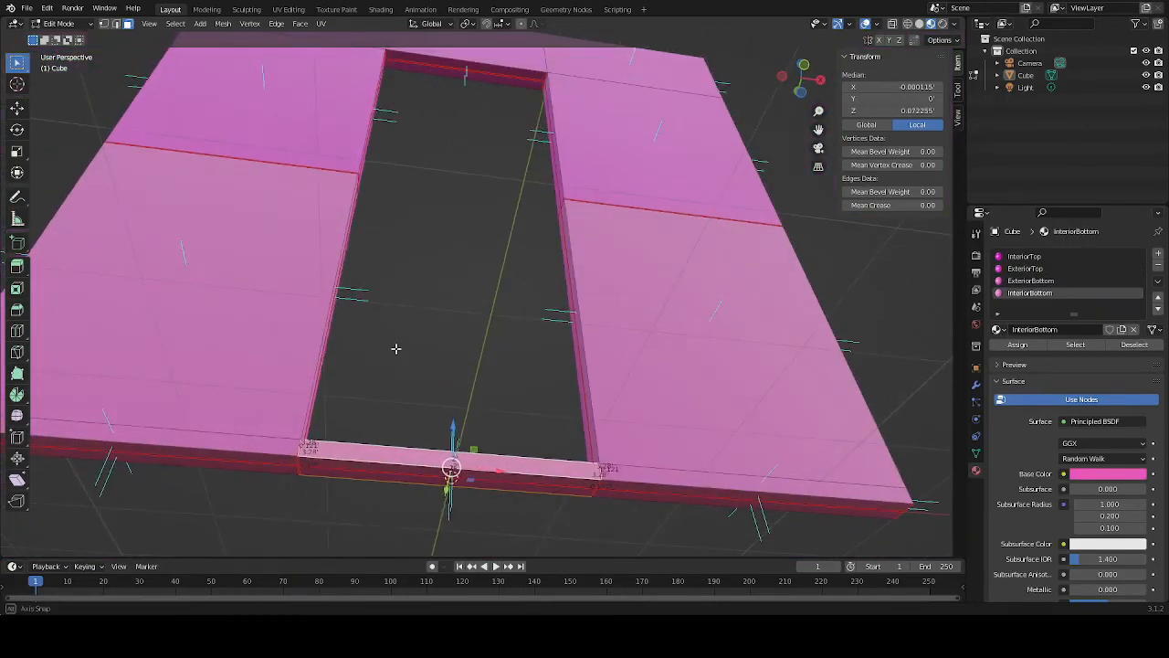
pyautogui.keyDown('shift'); pyautogui.click(404, 476); pyautogui.keyUp('shift')
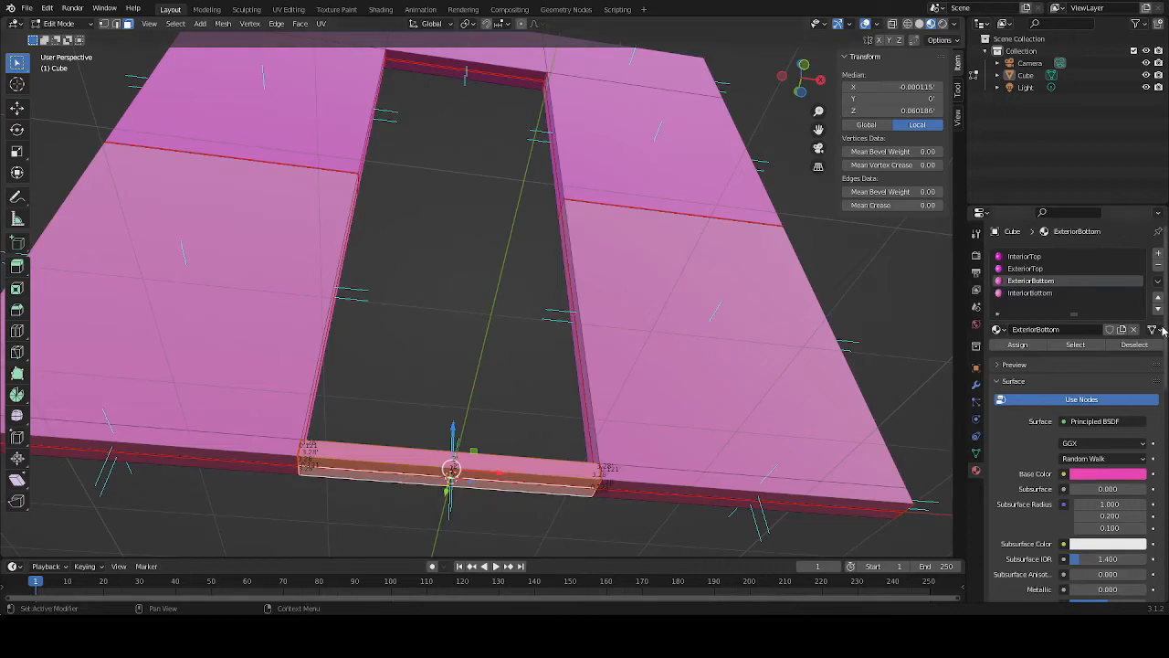
# Add a new material to the wall and name it Threshhold
pyautogui.click(1158, 253)
pyautogui.click(1051, 330)
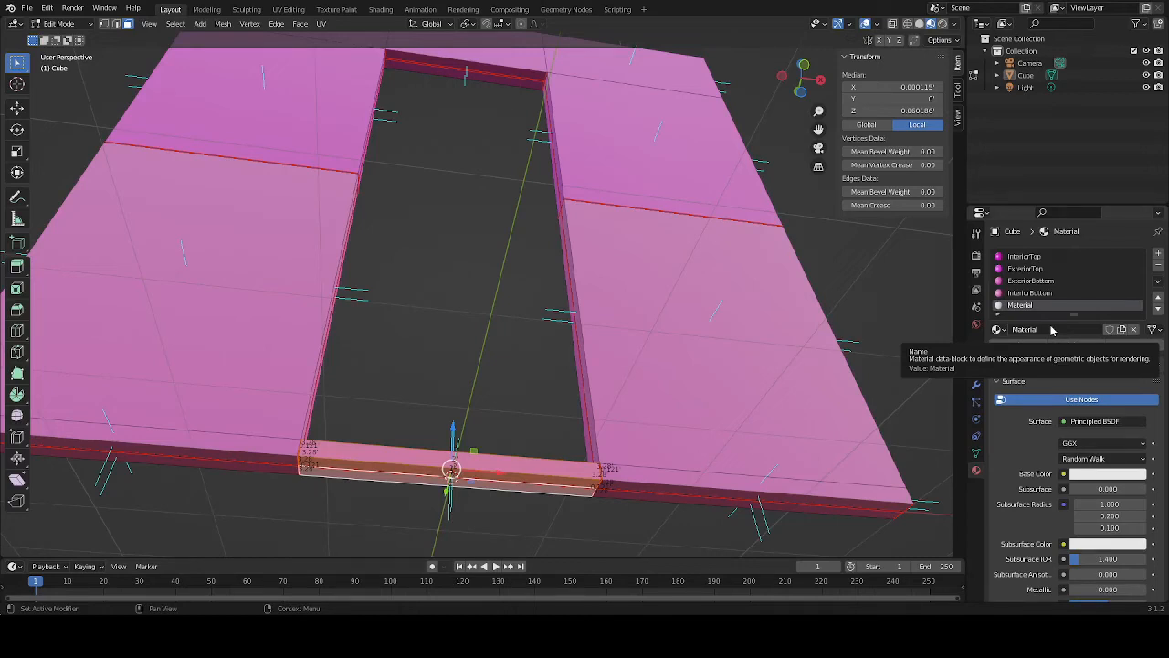
pyautogui.click(1050, 330)
pyautogui.write('Threshold')
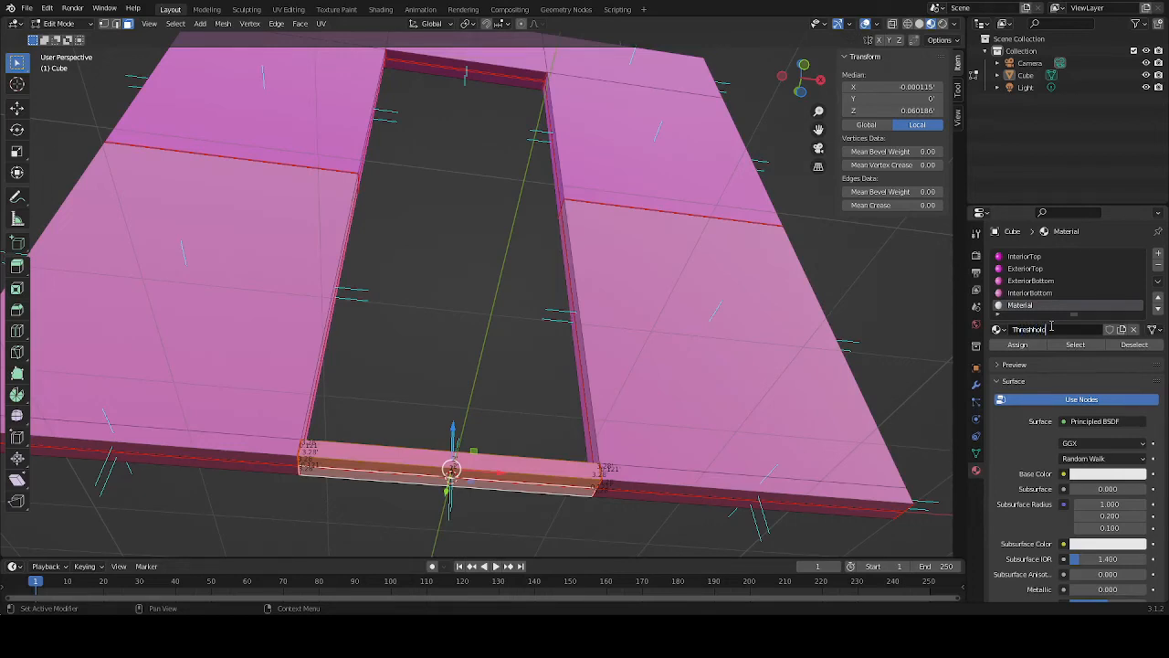
pyautogui.press('Return')
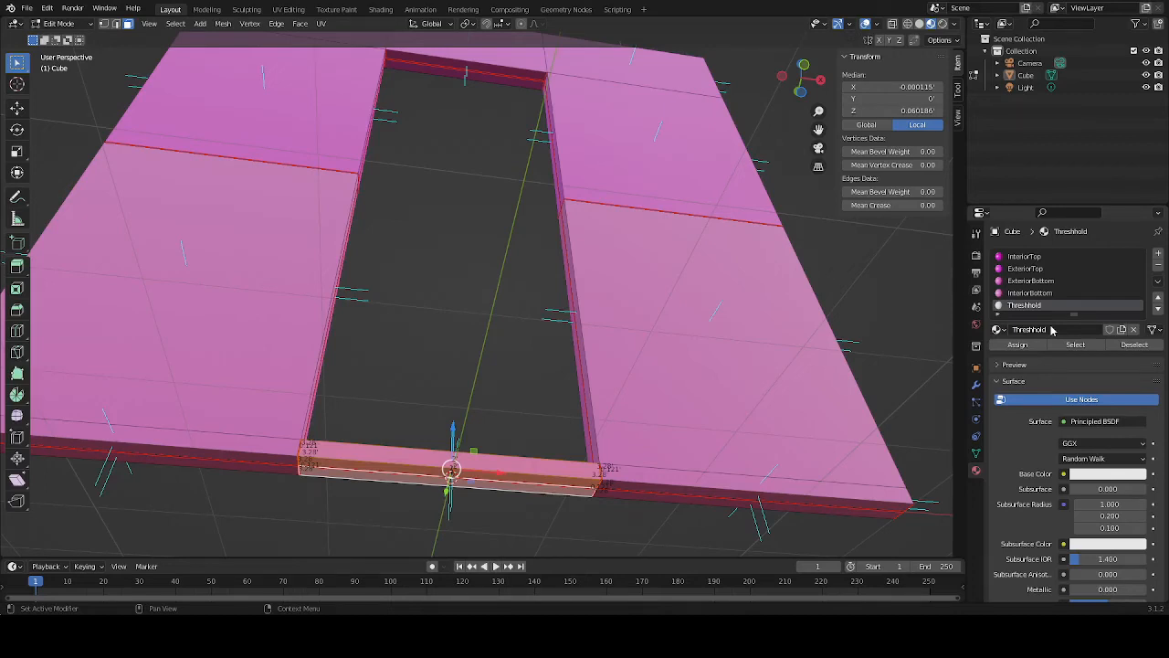
# Set the Threshhold material's base color to a pale lavender and assign it to the selected threshold faces
pyautogui.click(1108, 475)
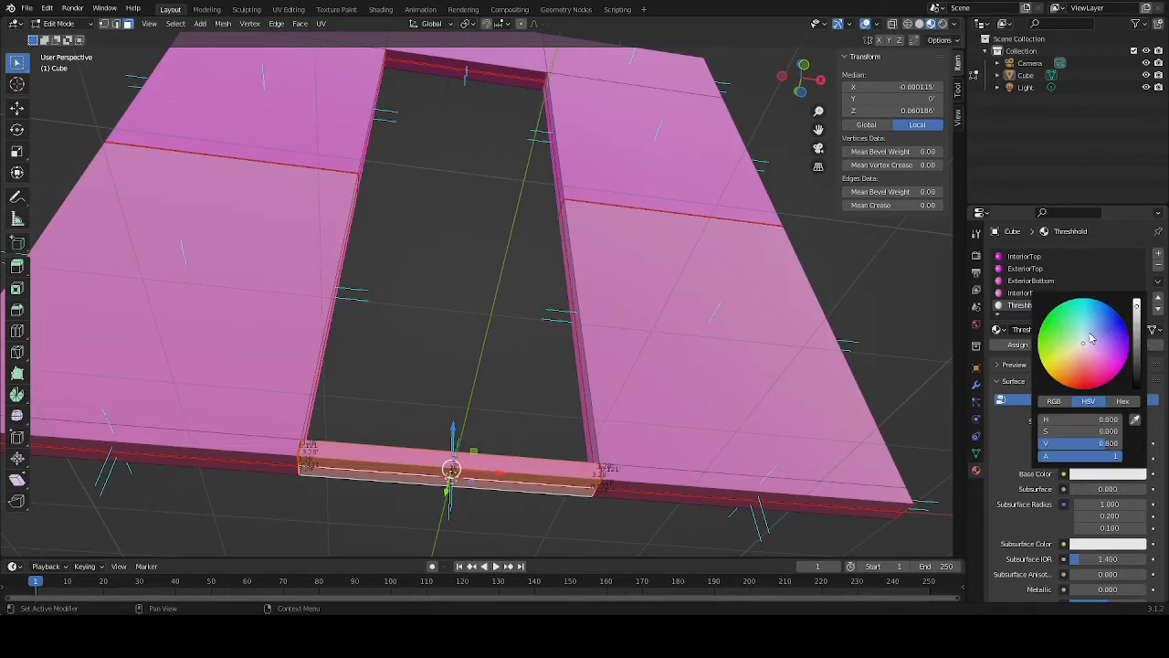
pyautogui.click(1090, 338)
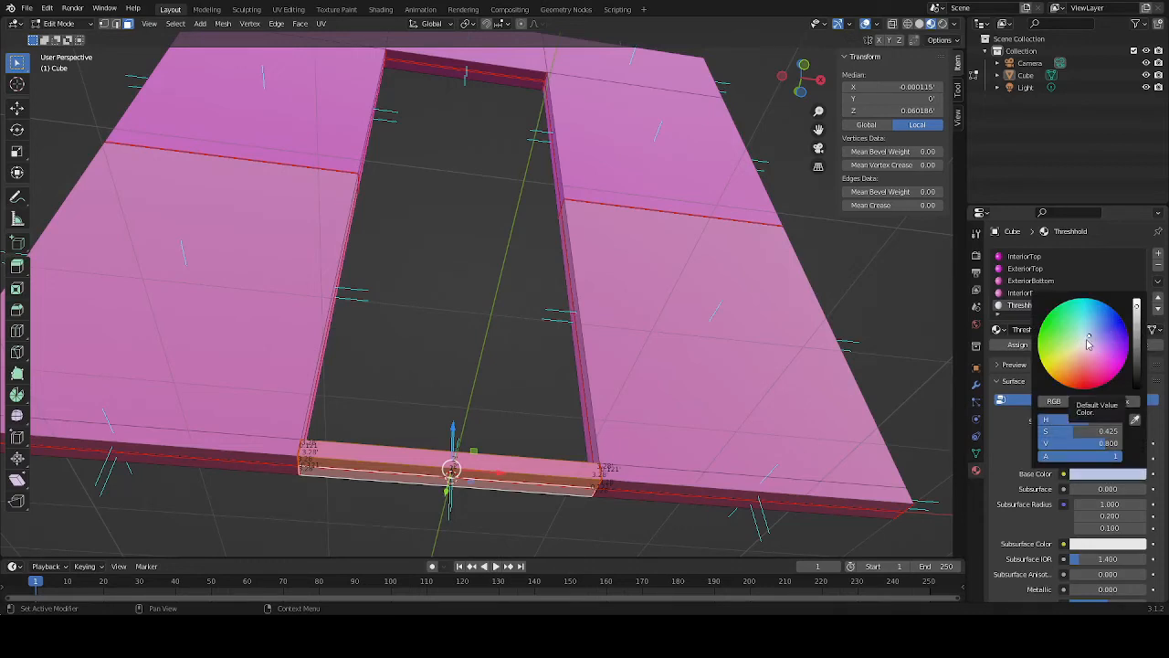
pyautogui.click(1089, 345)
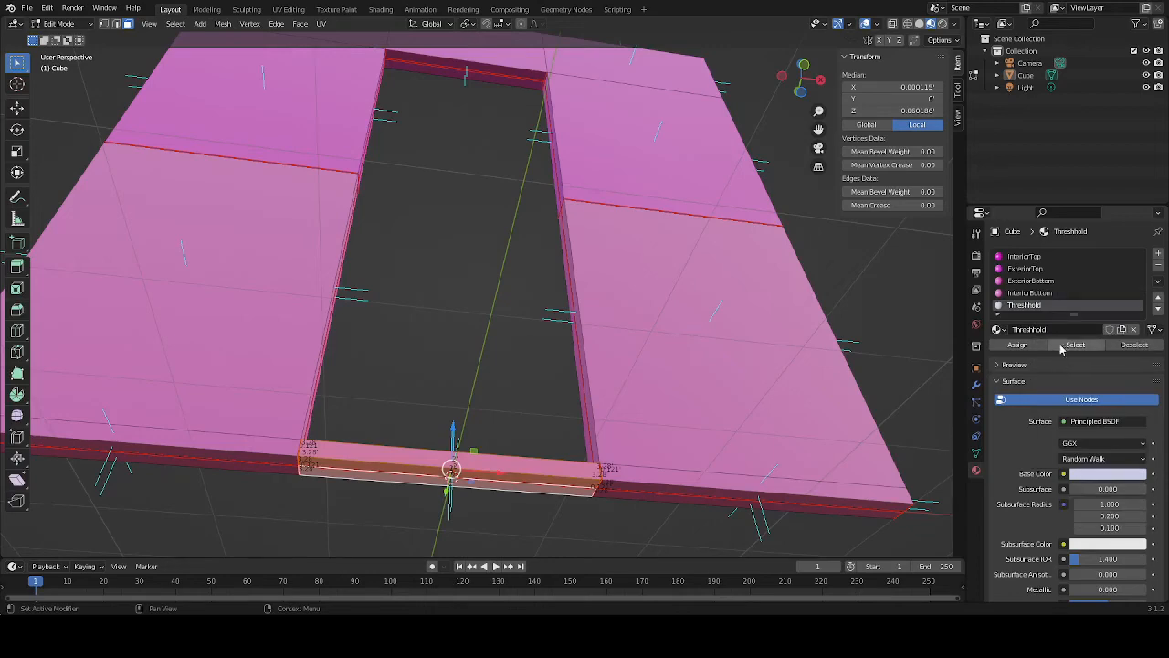
pyautogui.click(1017, 345)
# Save the doorway wall as Wall8x8_Door_Single.blend
pyautogui.moveTo(500, 313); pyautogui.dragTo(463, 253, button='middle')
pyautogui.scroll(-4, 463, 253)
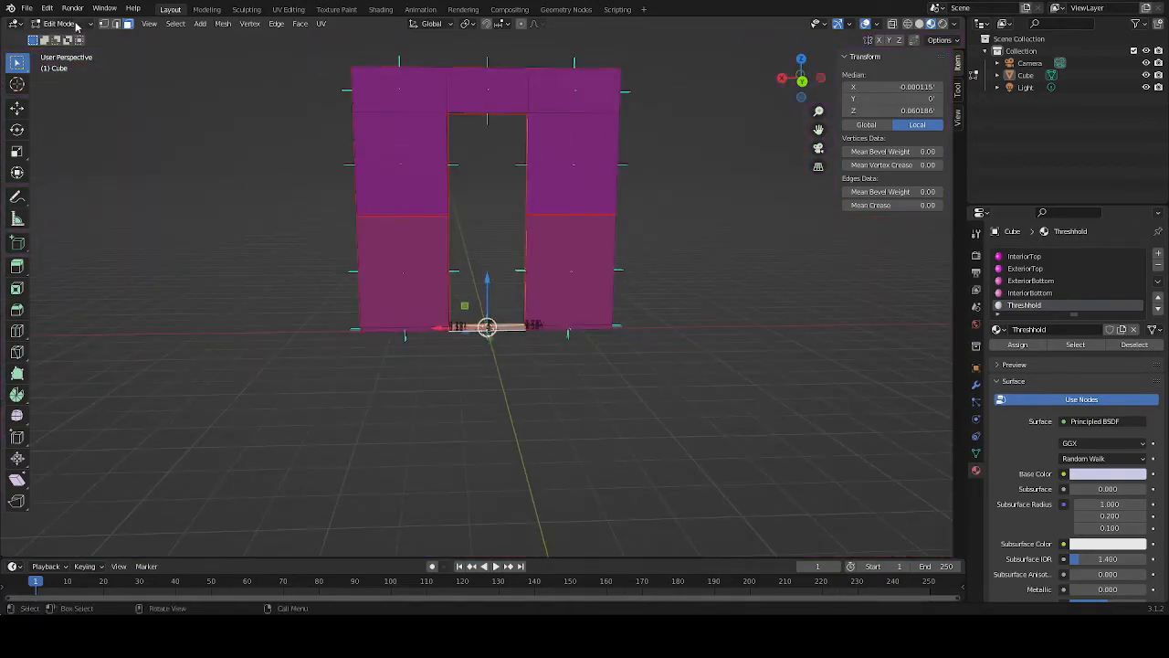
pyautogui.click(27, 9)
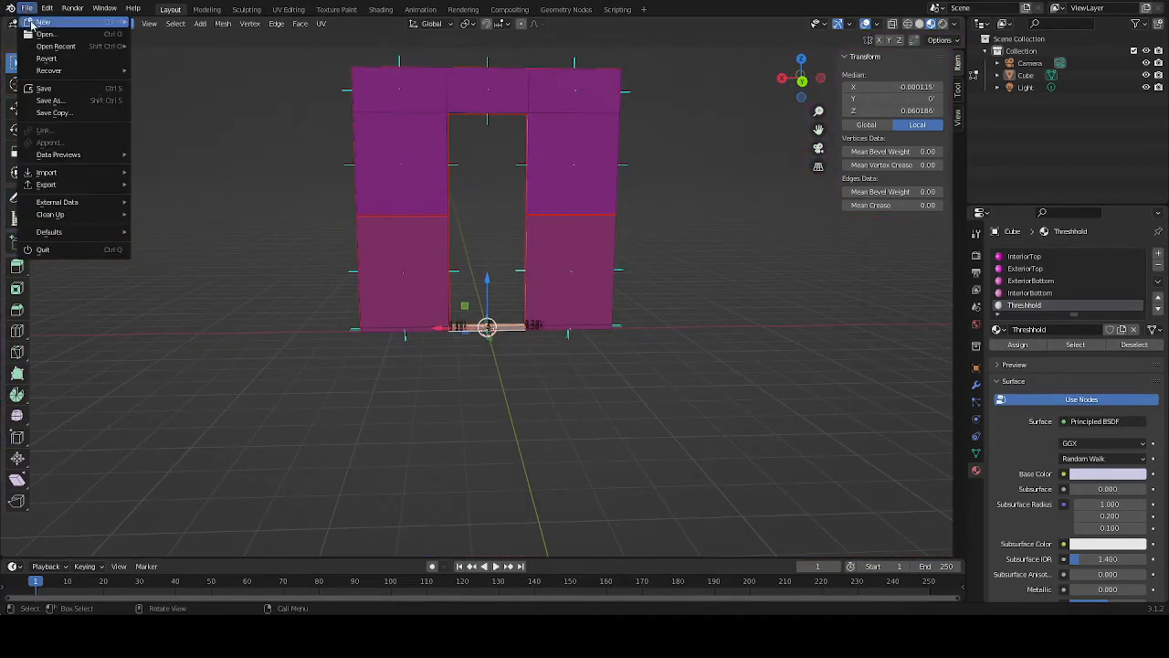
pyautogui.click(59, 108)
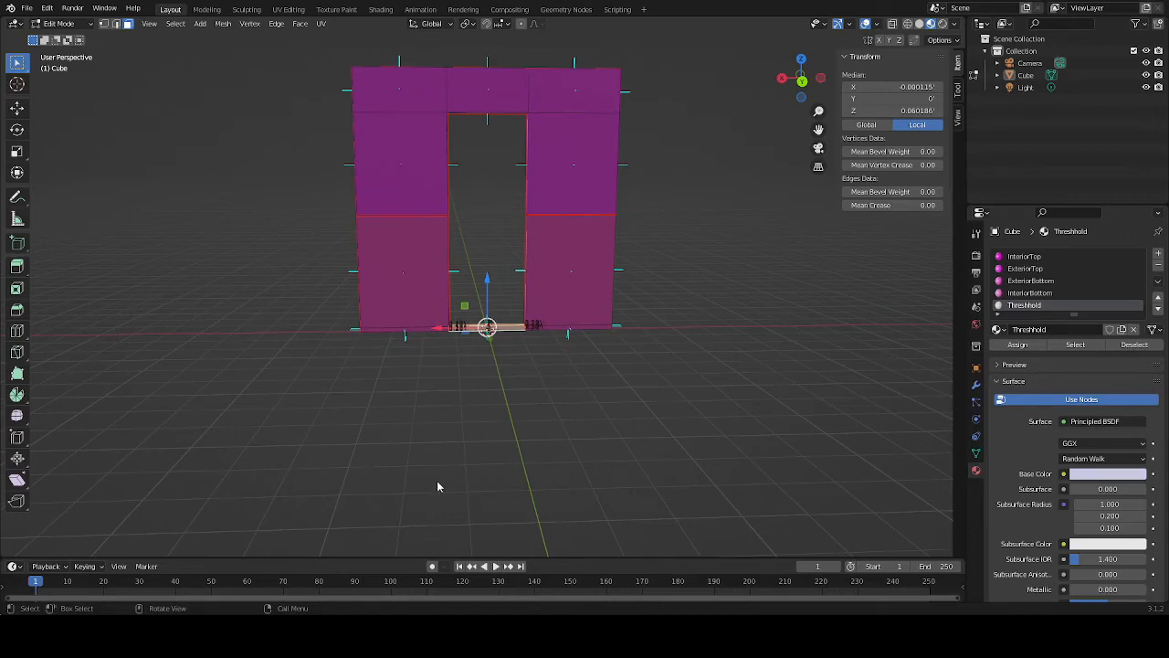
pyautogui.hotkey('ctrl', 's')
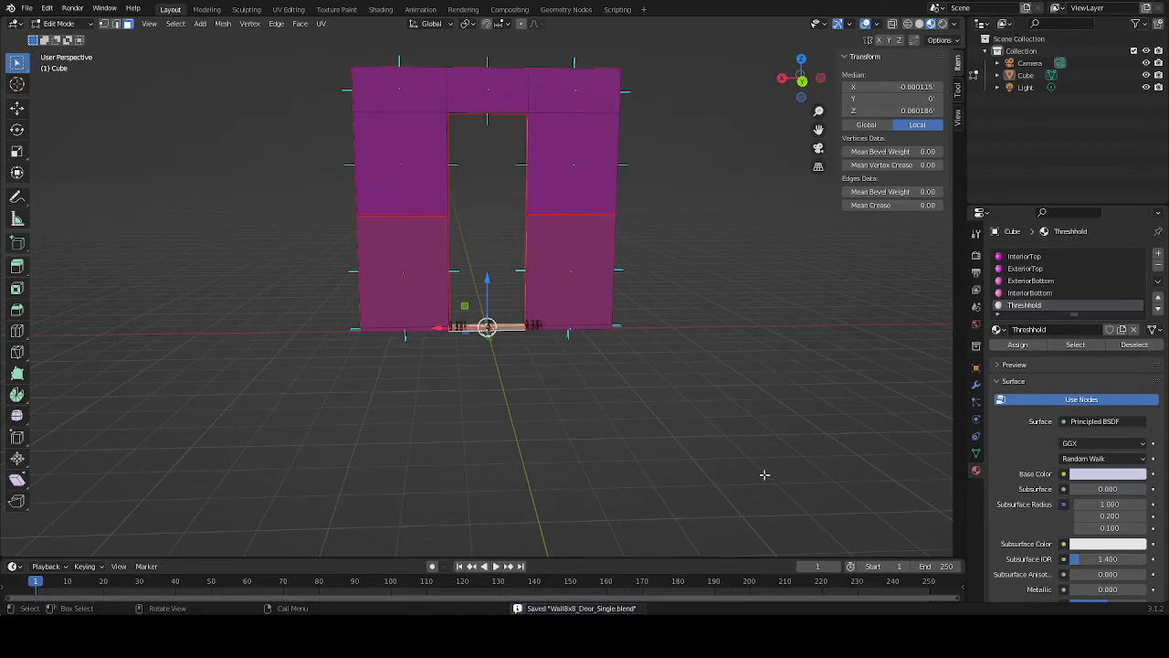
# Export the doorway wall in FBX format
pyautogui.click(27, 9)
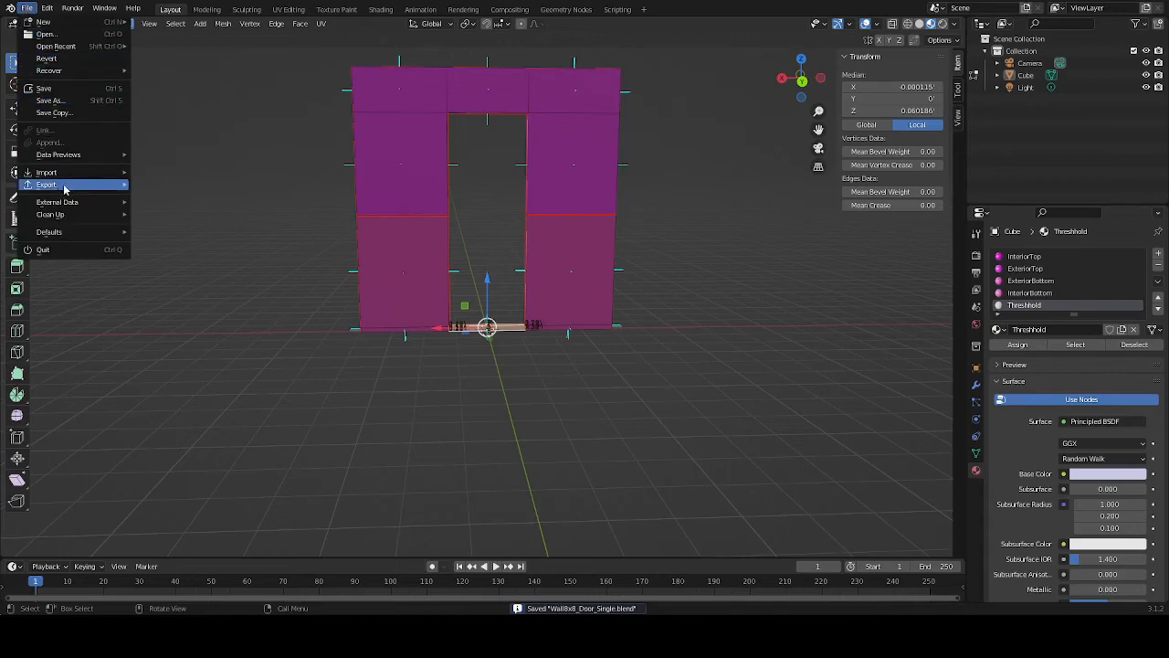
pyautogui.moveTo(66, 187)
pyautogui.click(204, 294)
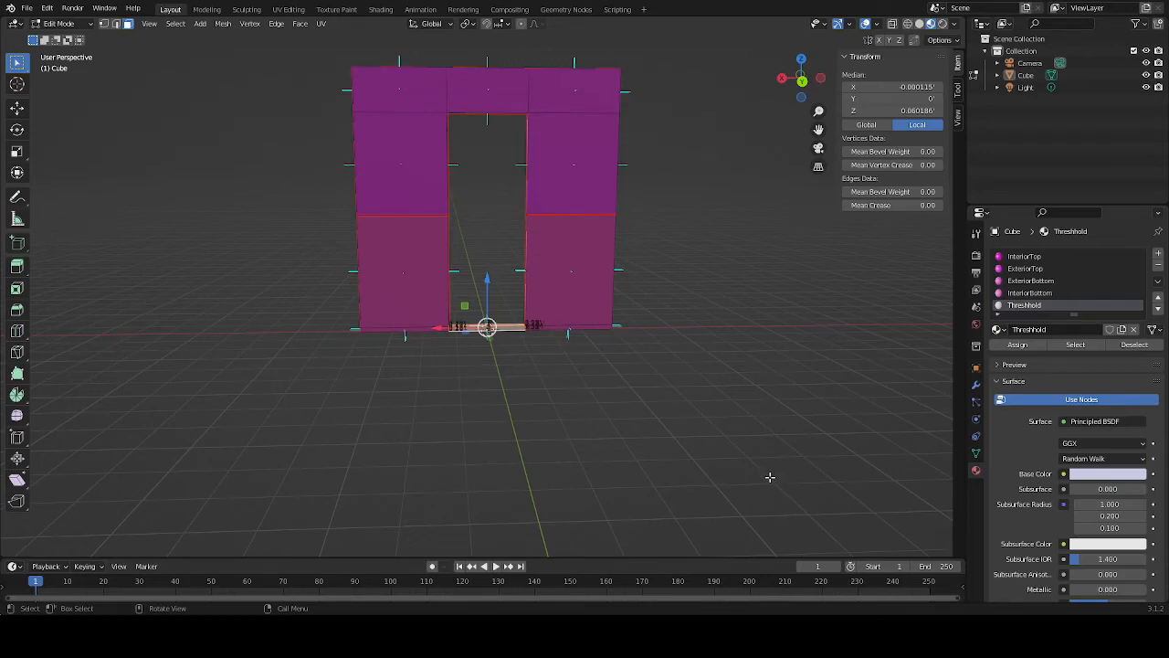
# Repeat the FBX export of the doorway wall
pyautogui.moveTo(684, 313)
pyautogui.mouseDown(button='middle')
pyautogui.moveTo(648, 320)
pyautogui.moveTo(682, 334)
pyautogui.mouseUp(button='middle')
pyautogui.scroll(5, 682, 334)
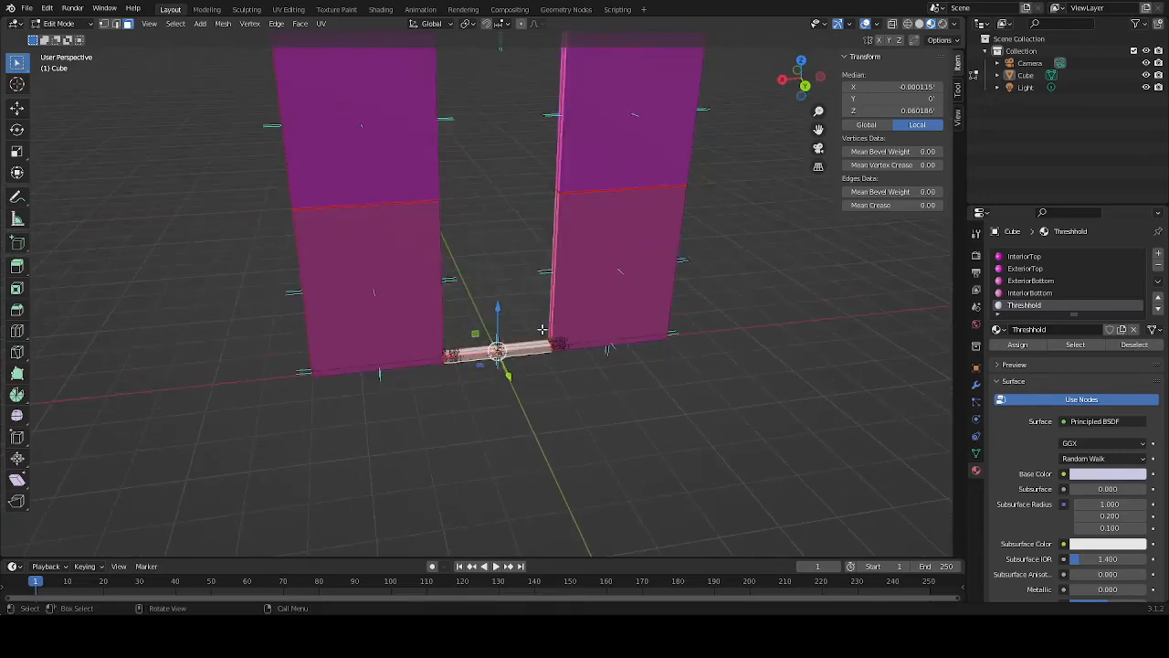
pyautogui.moveTo(525, 224); pyautogui.dragTo(477, 220, button='middle')
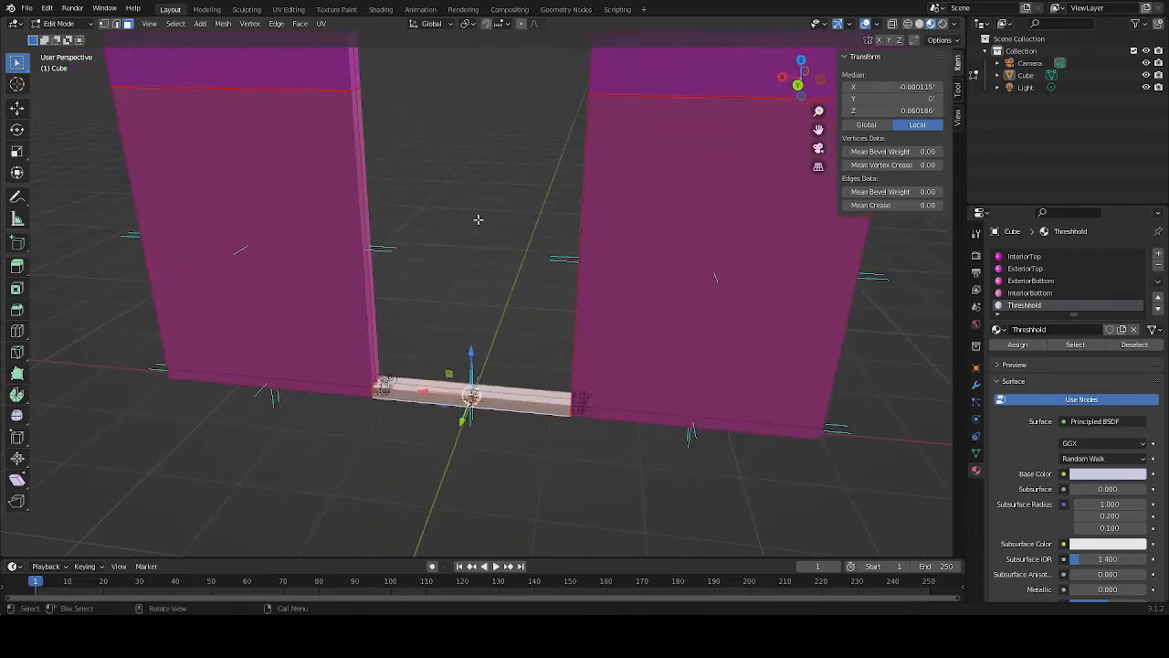
pyautogui.scroll(-5, 478, 219)
pyautogui.scroll(-1, 457, 187)
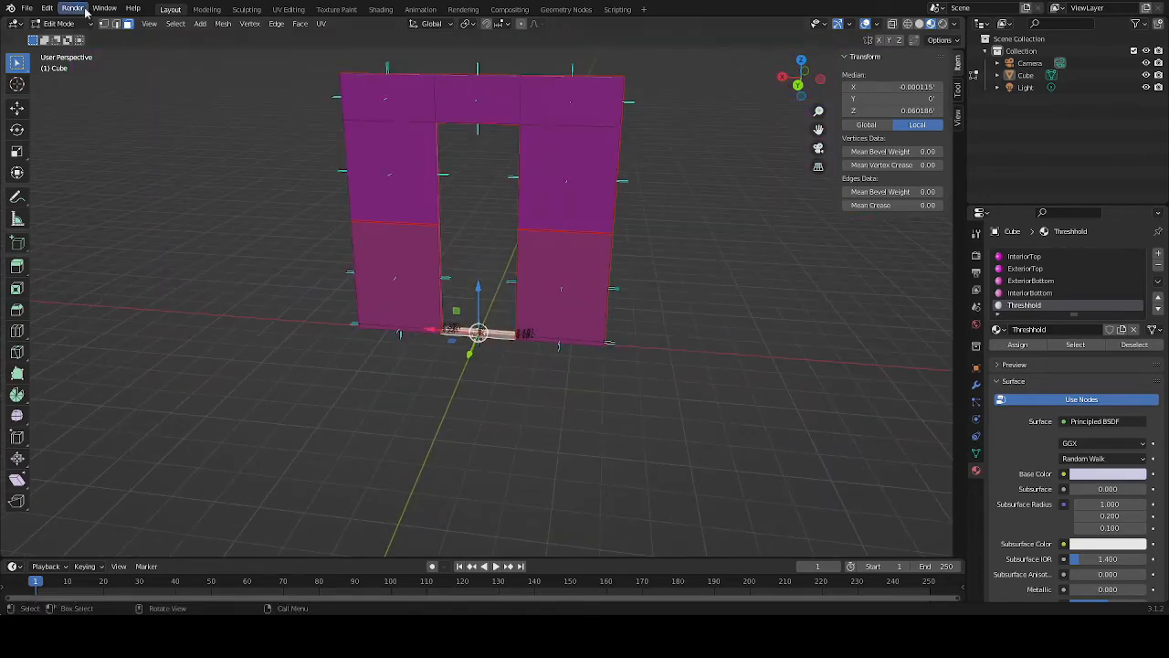
pyautogui.click(27, 10)
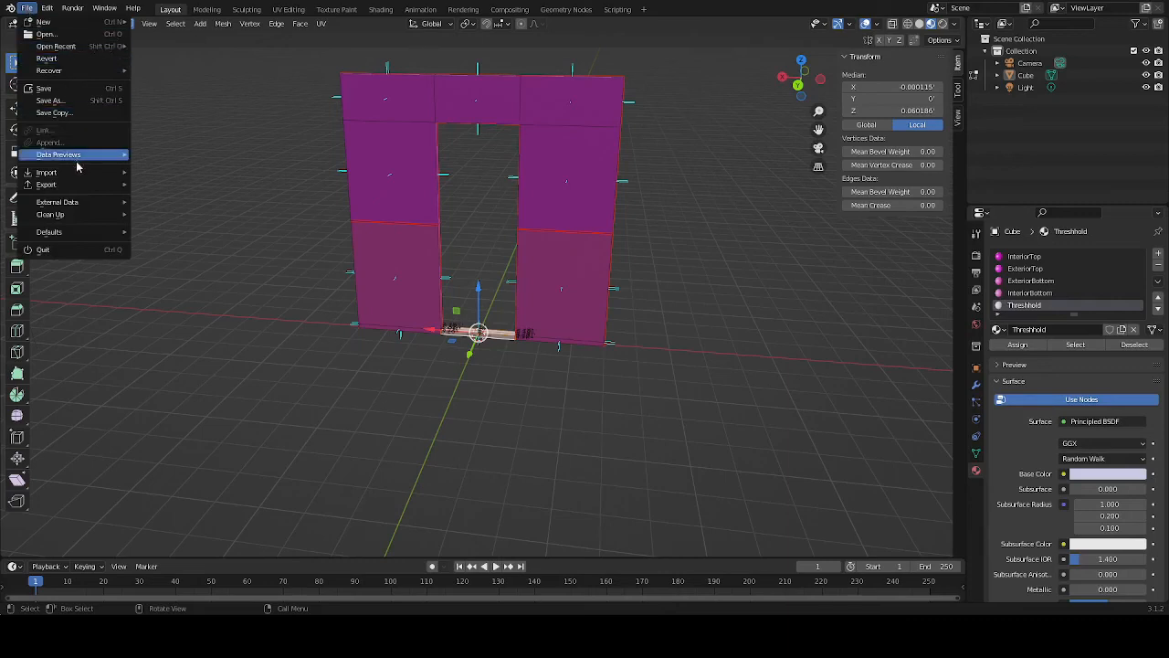
pyautogui.moveTo(118, 187)
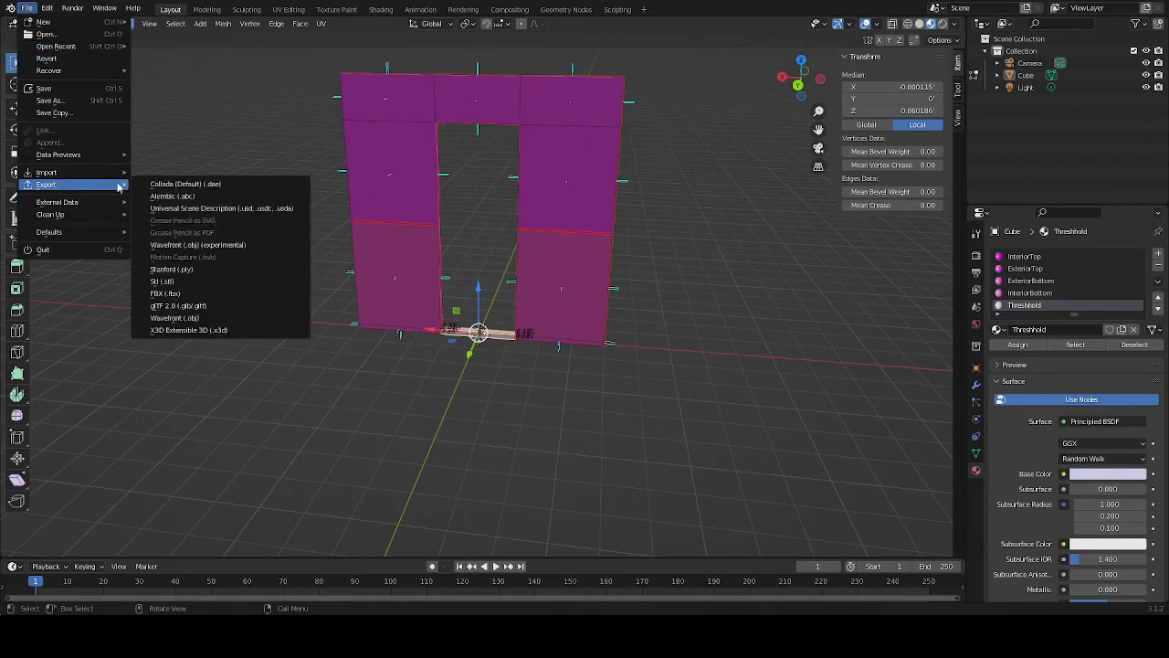
pyautogui.click(186, 297)
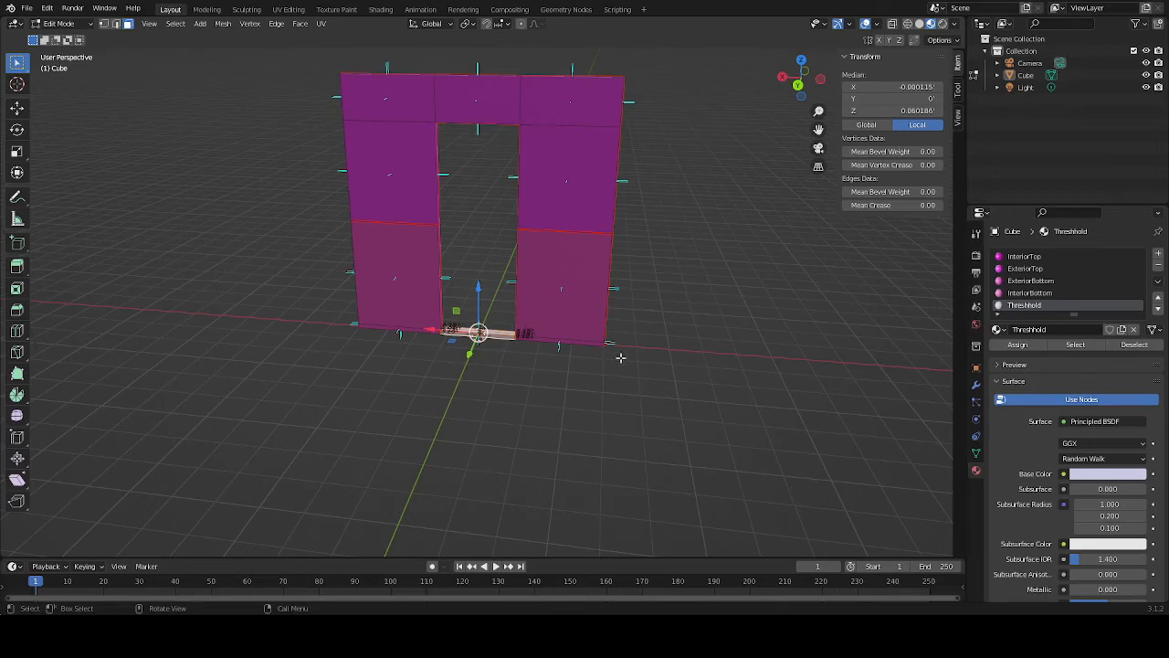
# Turn off the Edge Length measurement overlay in the viewport
pyautogui.moveTo(469, 382); pyautogui.dragTo(471, 373, button='middle')
pyautogui.scroll(3, 470, 373)
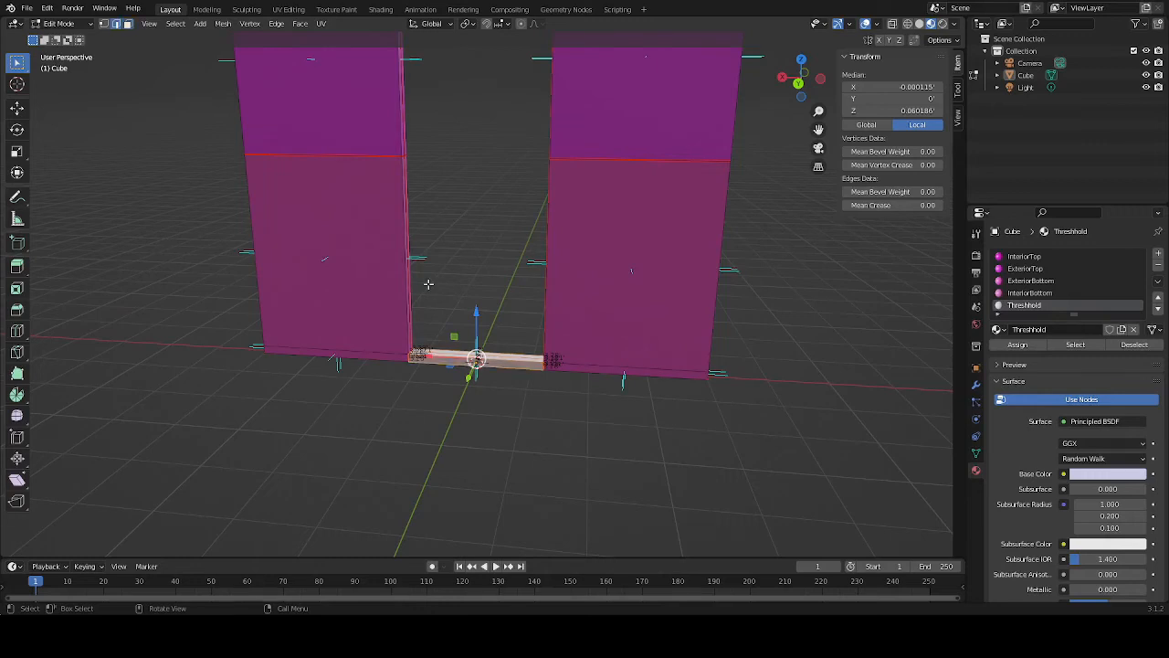
pyautogui.click(877, 25)
pyautogui.click(803, 433)
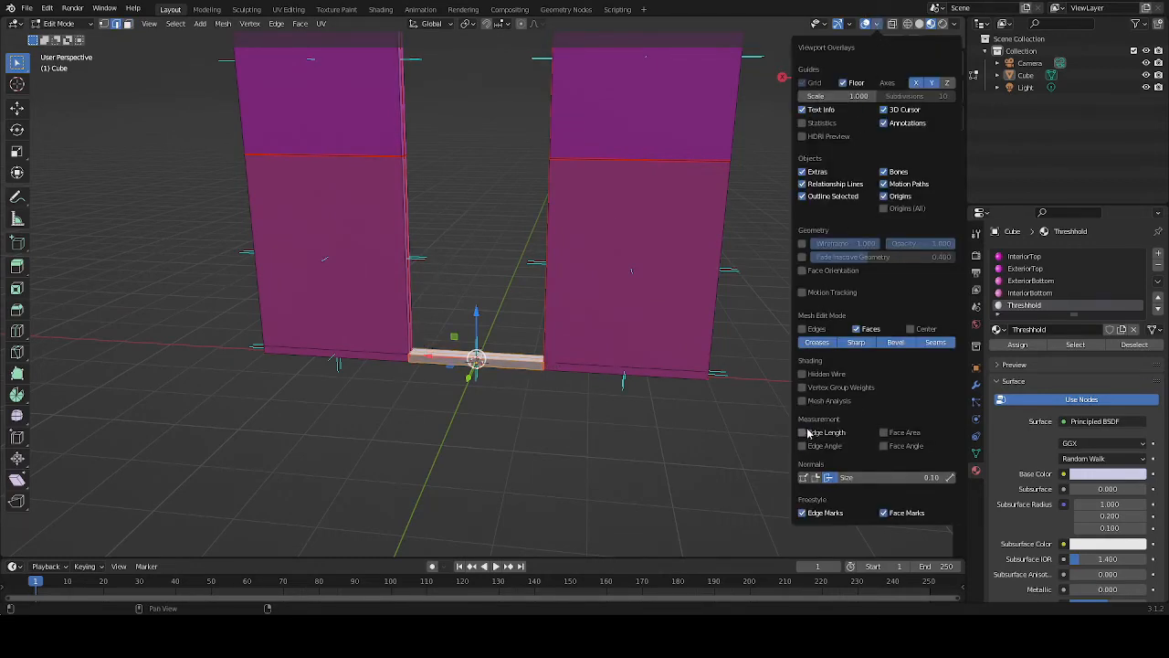
# Select the four jamb faces at X 1', covering the lower and upper sections on both the exterior and interior halves
pyautogui.moveTo(640, 429); pyautogui.dragTo(449, 314, button='middle')
pyautogui.click(377, 311)
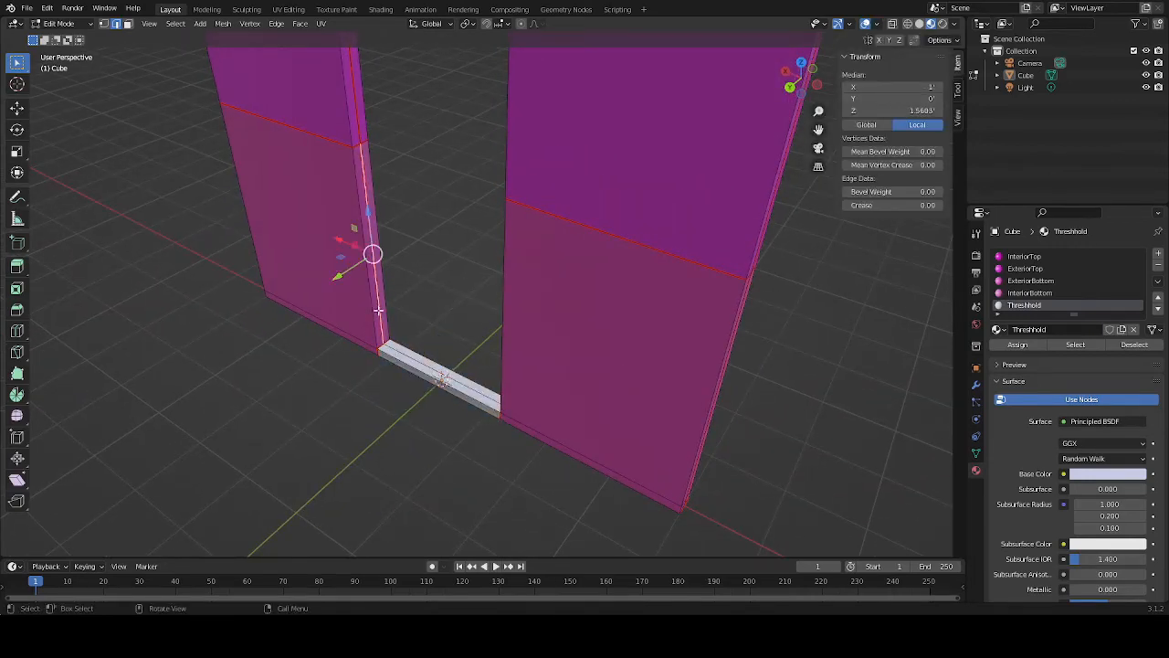
pyautogui.press('3')
pyautogui.click(381, 303)
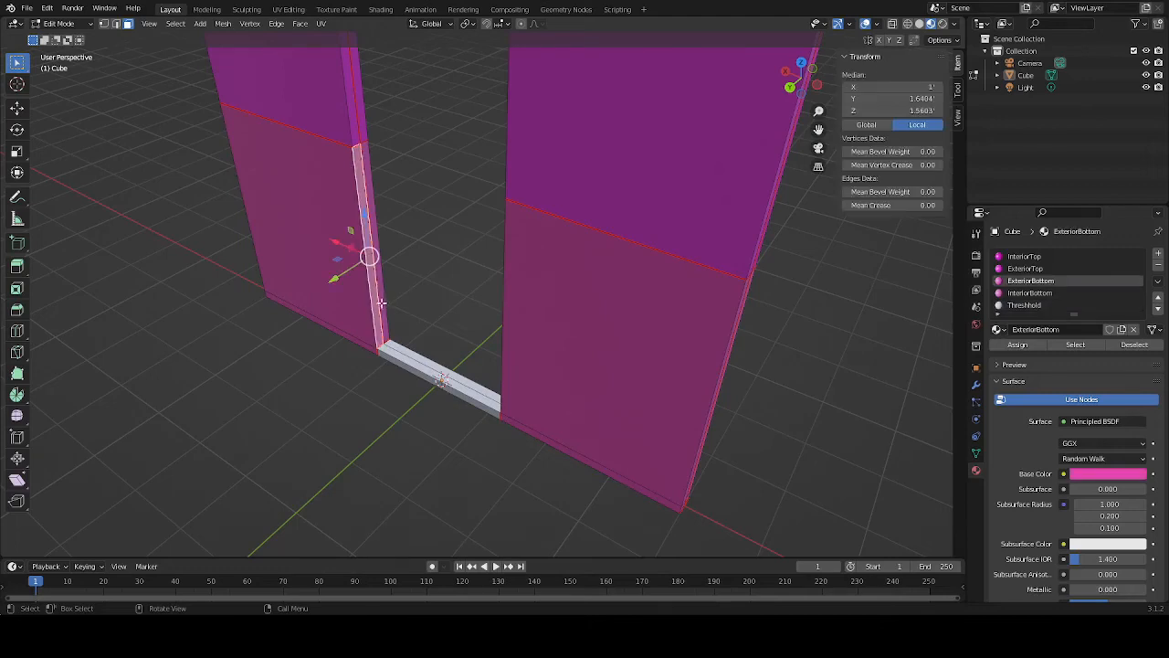
pyautogui.click(378, 215)
pyautogui.keyDown('shift'); pyautogui.click(353, 128); pyautogui.keyUp('shift')
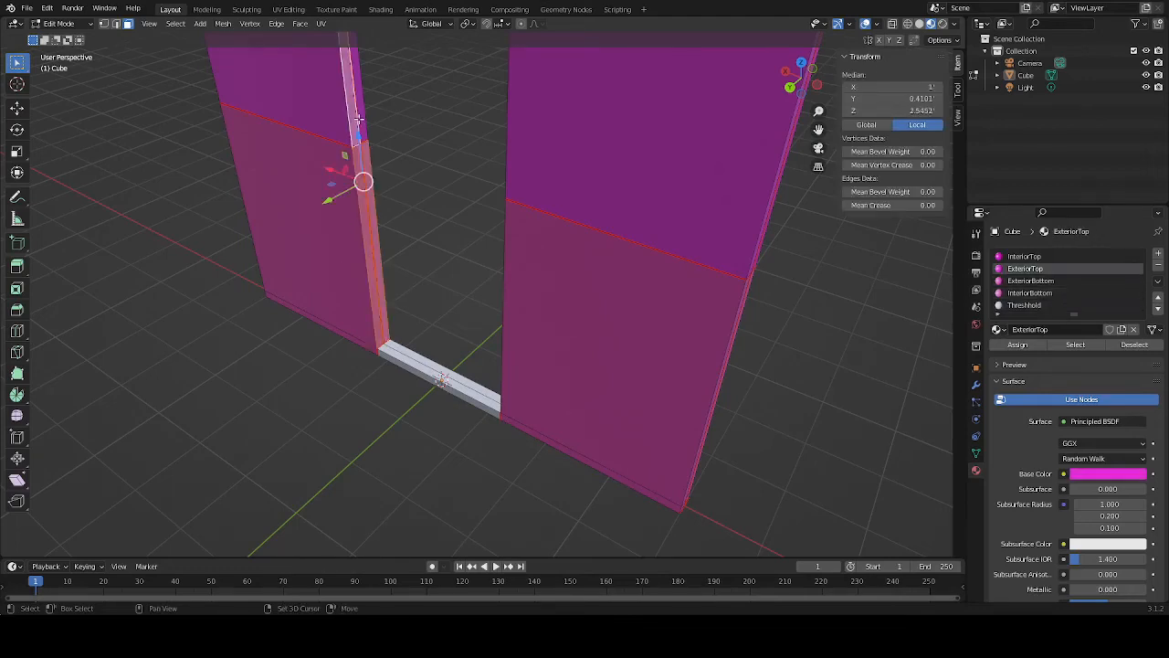
pyautogui.keyDown('shift'); pyautogui.click(360, 120); pyautogui.keyUp('shift')
# Add the edges running up the header above the X 1' jamb, on both wall sides, to the jamb selection
pyautogui.keyDown('shift'); pyautogui.moveTo(384, 113); pyautogui.dragTo(512, 313, button='middle'); pyautogui.keyUp('shift')
pyautogui.press('2')
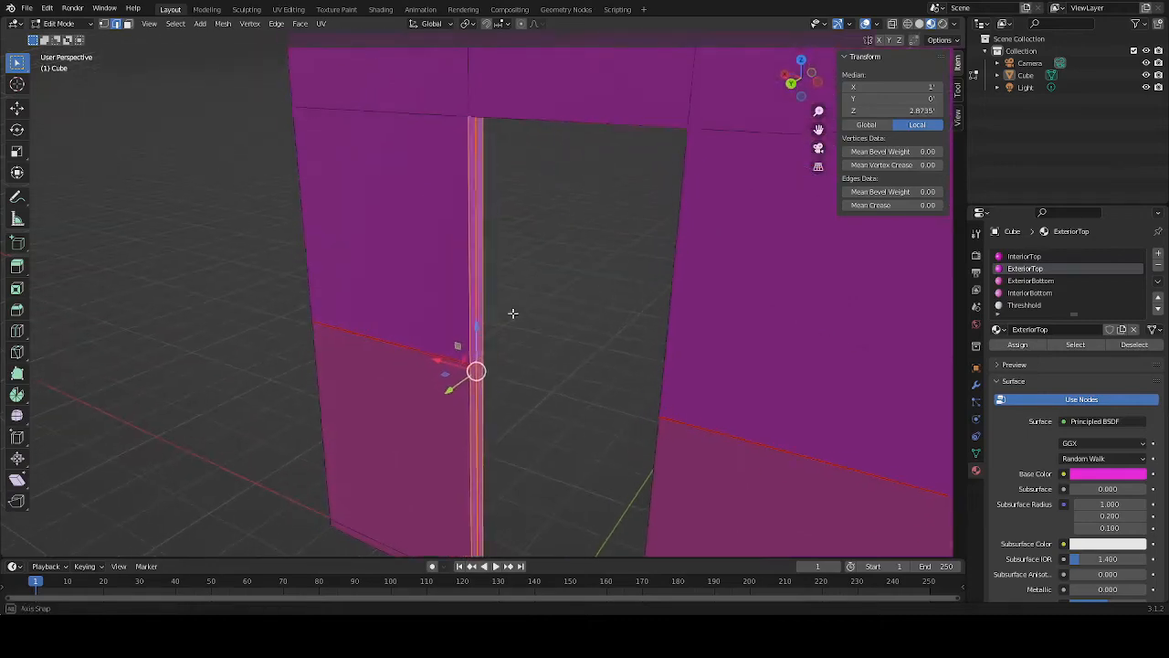
pyautogui.keyDown('shift'); pyautogui.click(467, 86); pyautogui.keyUp('shift')
pyautogui.moveTo(484, 187); pyautogui.dragTo(402, 210, button='middle')
pyautogui.click(308, 178)
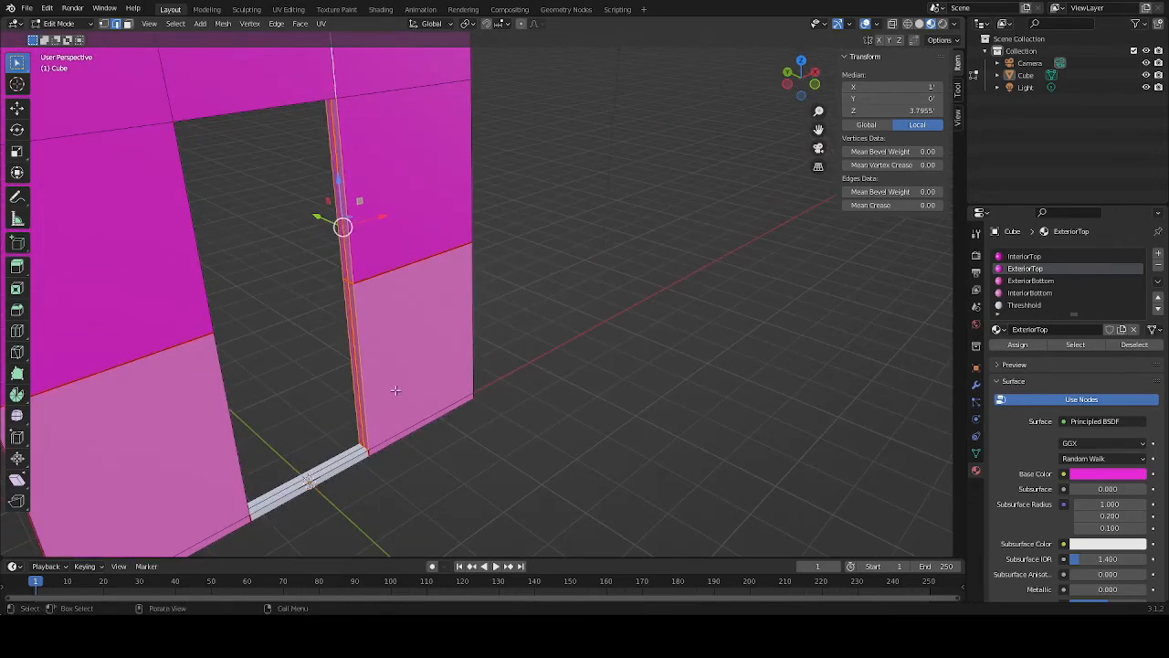
# Add the short edges where the X 1' jamb meets the threshold, on both wall sides and underneath, to the selection
pyautogui.keyDown('shift'); pyautogui.click(368, 454); pyautogui.keyUp('shift')
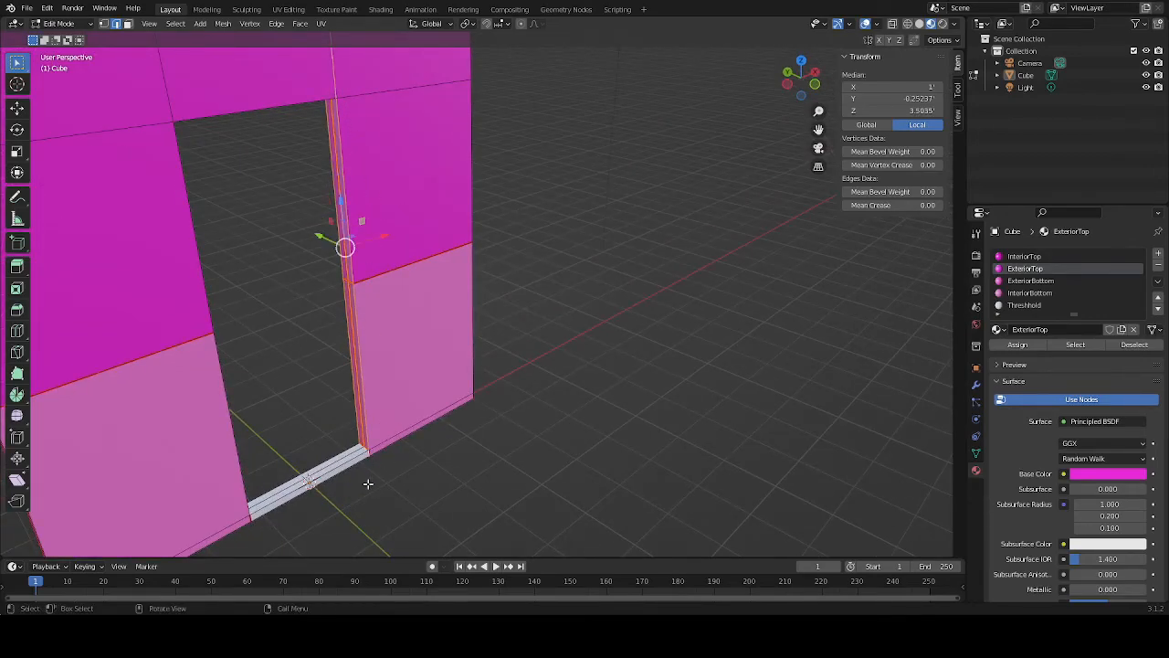
pyautogui.moveTo(368, 483); pyautogui.dragTo(630, 453, button='middle')
pyautogui.keyDown('shift'); pyautogui.moveTo(478, 496); pyautogui.dragTo(418, 269, button='middle'); pyautogui.keyUp('shift')
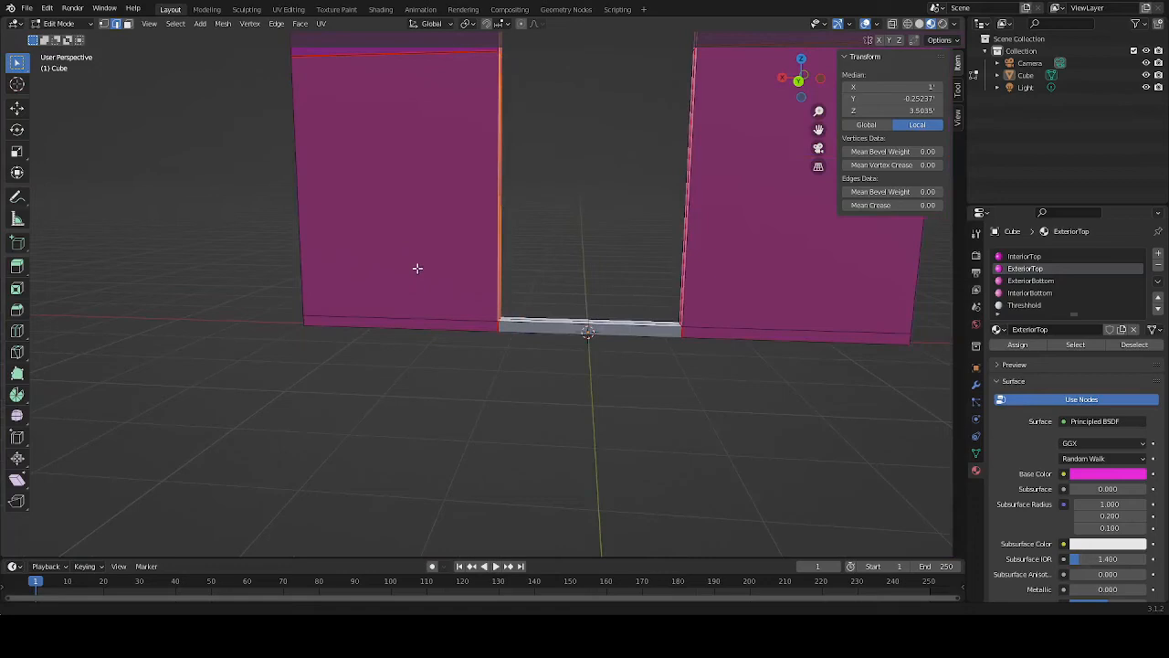
pyautogui.keyDown('shift'); pyautogui.click(498, 327); pyautogui.keyUp('shift')
pyautogui.moveTo(498, 327); pyautogui.dragTo(477, 342, button='middle')
pyautogui.keyDown('shift'); pyautogui.click(488, 230); pyautogui.keyUp('shift')
pyautogui.keyDown('shift'); pyautogui.moveTo(341, 218); pyautogui.dragTo(427, 444, button='middle'); pyautogui.keyUp('shift')
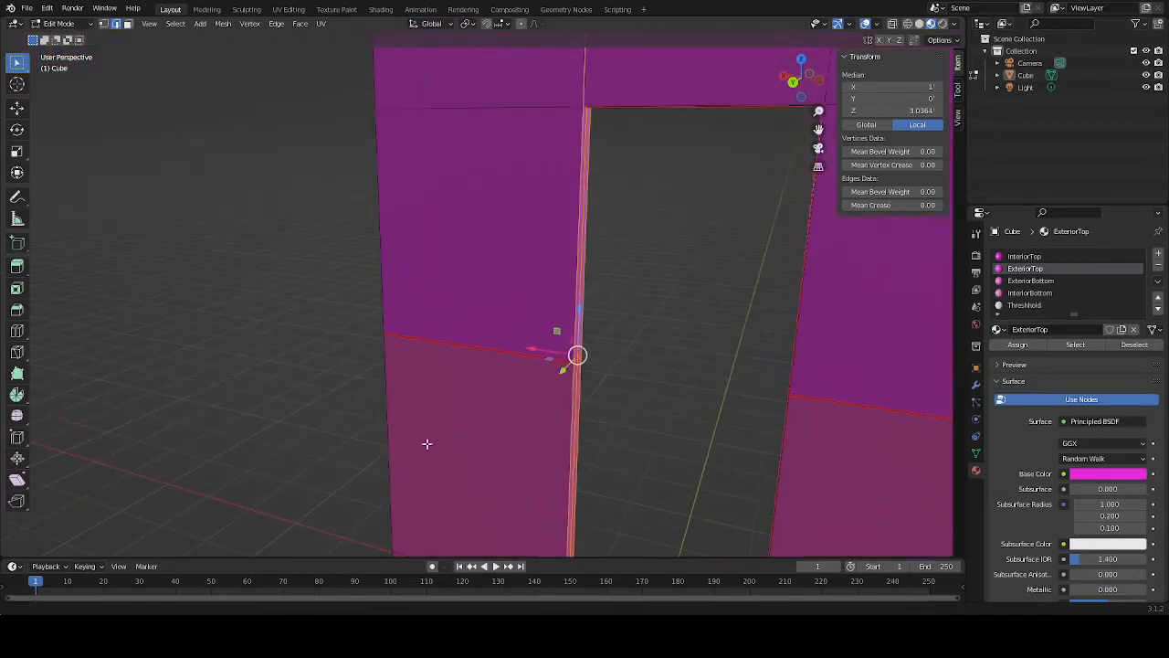
# Set the median X of the selected jamb, header and threshold edges to 2'
pyautogui.click(902, 89)
pyautogui.write('2')
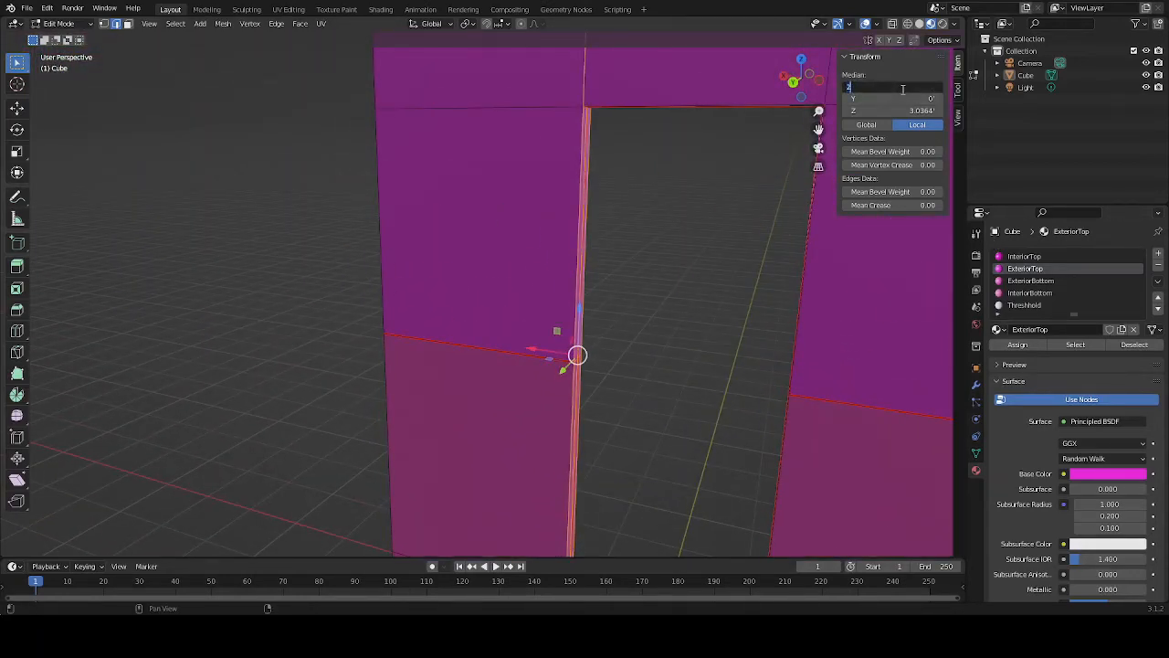
pyautogui.press('Return')
pyautogui.moveTo(595, 250); pyautogui.dragTo(736, 152, button='middle')
pyautogui.click(641, 86)
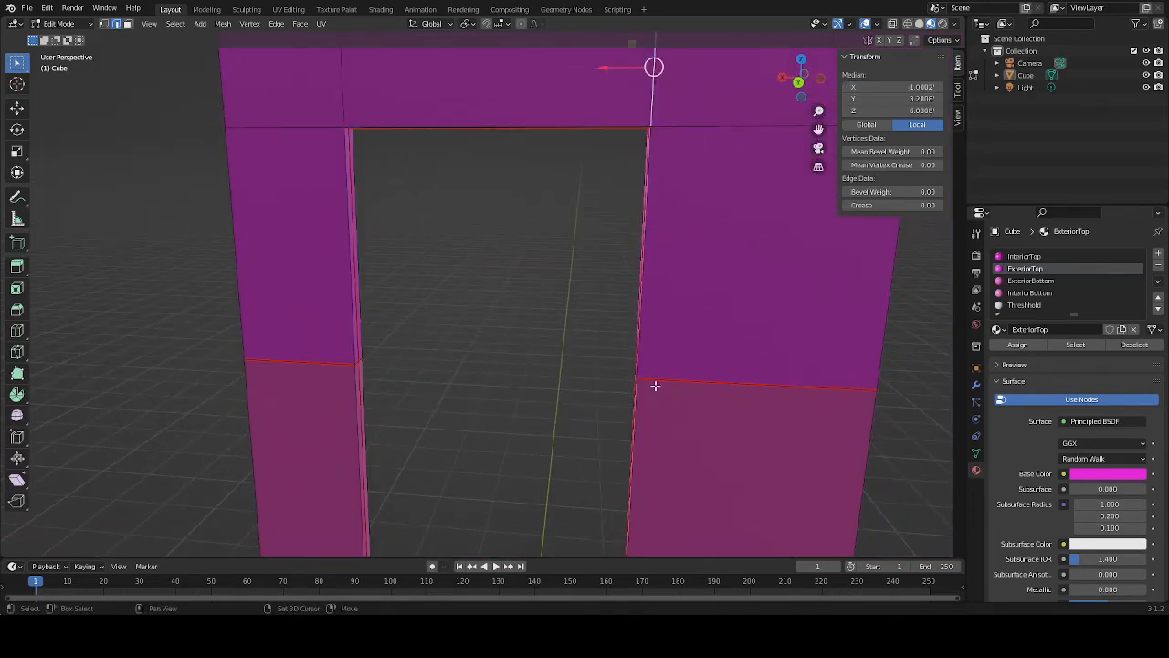
pyautogui.moveTo(630, 261); pyautogui.dragTo(697, 270, button='middle')
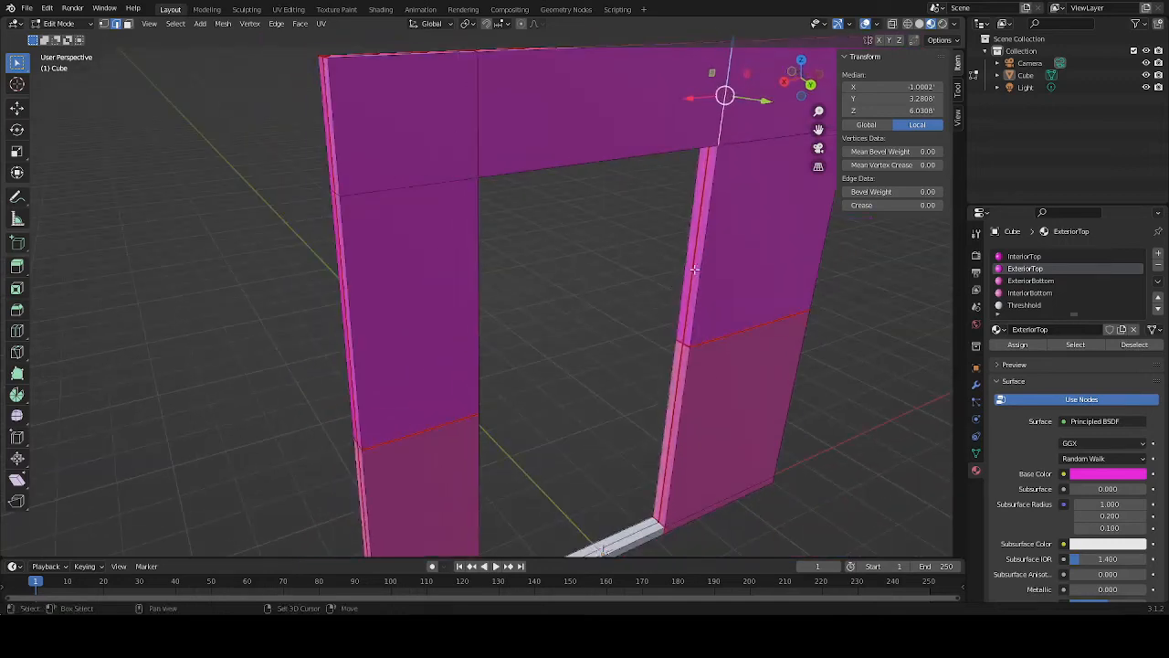
pyautogui.keyDown('shift'); pyautogui.click(700, 268); pyautogui.keyUp('shift')
pyautogui.keyDown('shift'); pyautogui.click(694, 270); pyautogui.keyUp('shift')
pyautogui.keyDown('shift'); pyautogui.click(688, 267); pyautogui.keyUp('shift')
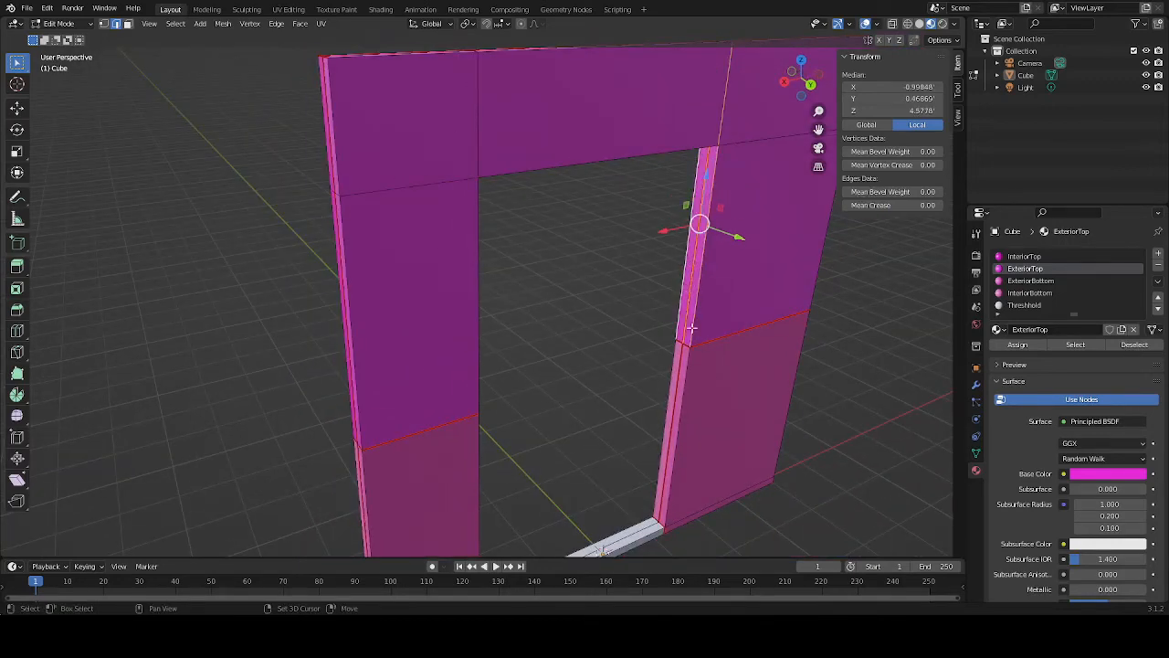
pyautogui.keyDown('shift'); pyautogui.click(685, 371); pyautogui.keyUp('shift')
pyautogui.keyDown('shift'); pyautogui.click(679, 369); pyautogui.keyUp('shift')
pyautogui.keyDown('shift'); pyautogui.click(675, 371); pyautogui.keyUp('shift')
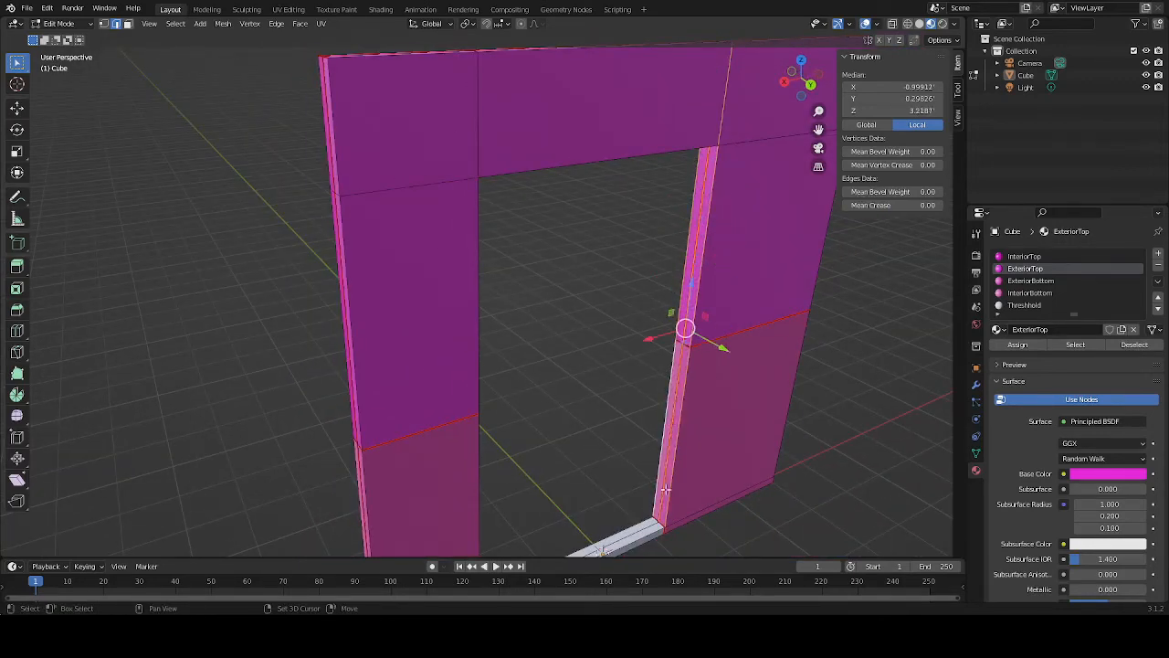
pyautogui.keyDown('shift'); pyautogui.click(656, 517); pyautogui.keyUp('shift')
pyautogui.keyDown('shift'); pyautogui.click(662, 528); pyautogui.keyUp('shift')
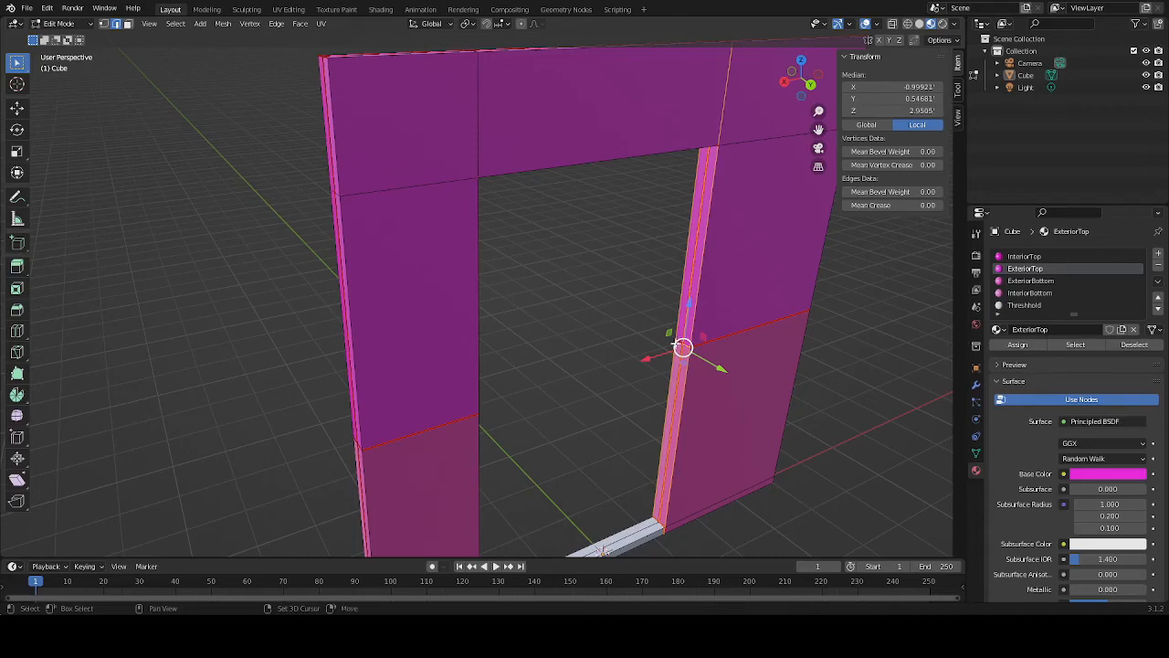
pyautogui.scroll(5, 683, 346)
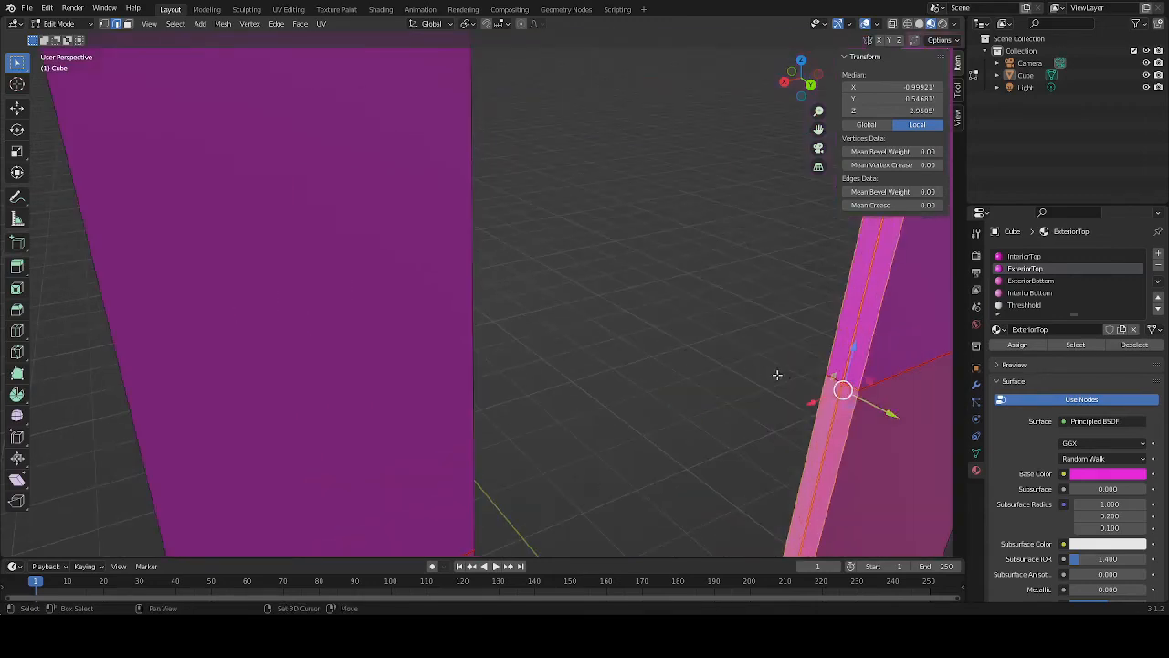
pyautogui.moveTo(712, 362); pyautogui.dragTo(603, 259, button='middle')
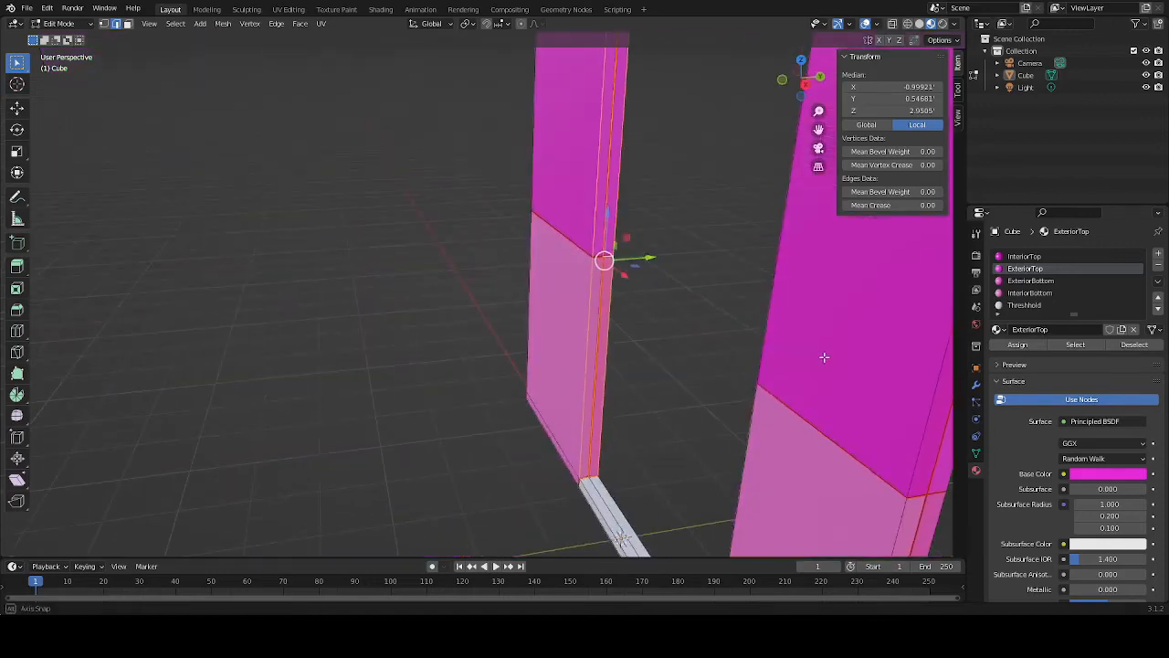
pyautogui.scroll(2, 593, 268)
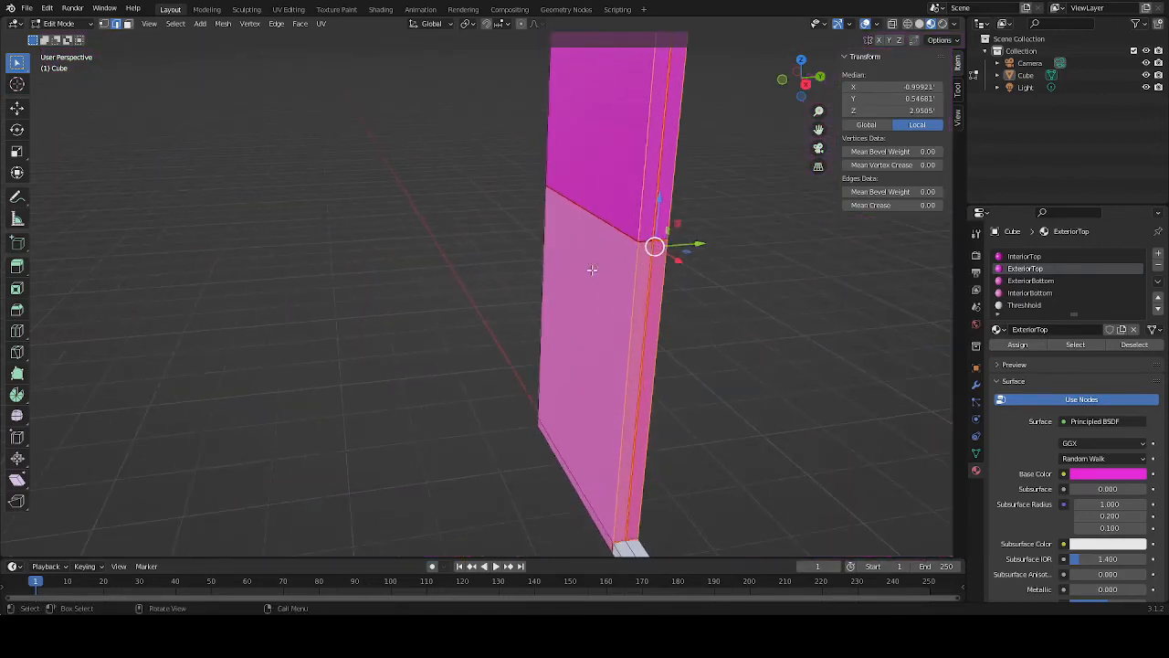
# Select the mid-height edges across the X -1' jamb and the vertical edges of its lower section
pyautogui.click(645, 241)
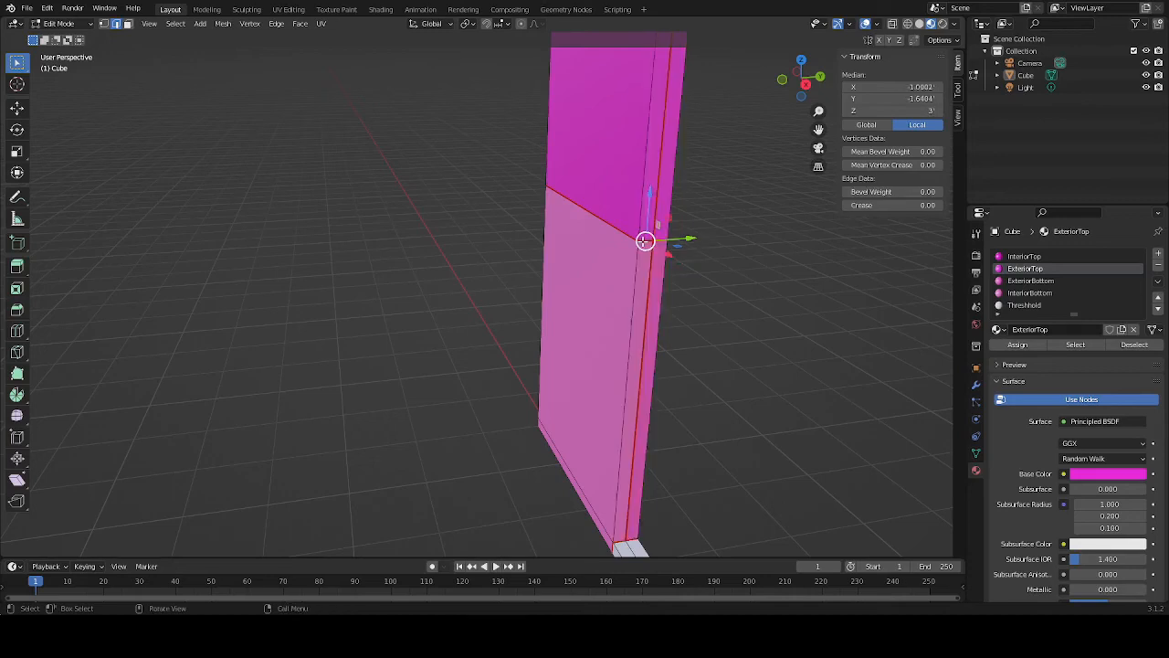
pyautogui.click(645, 240)
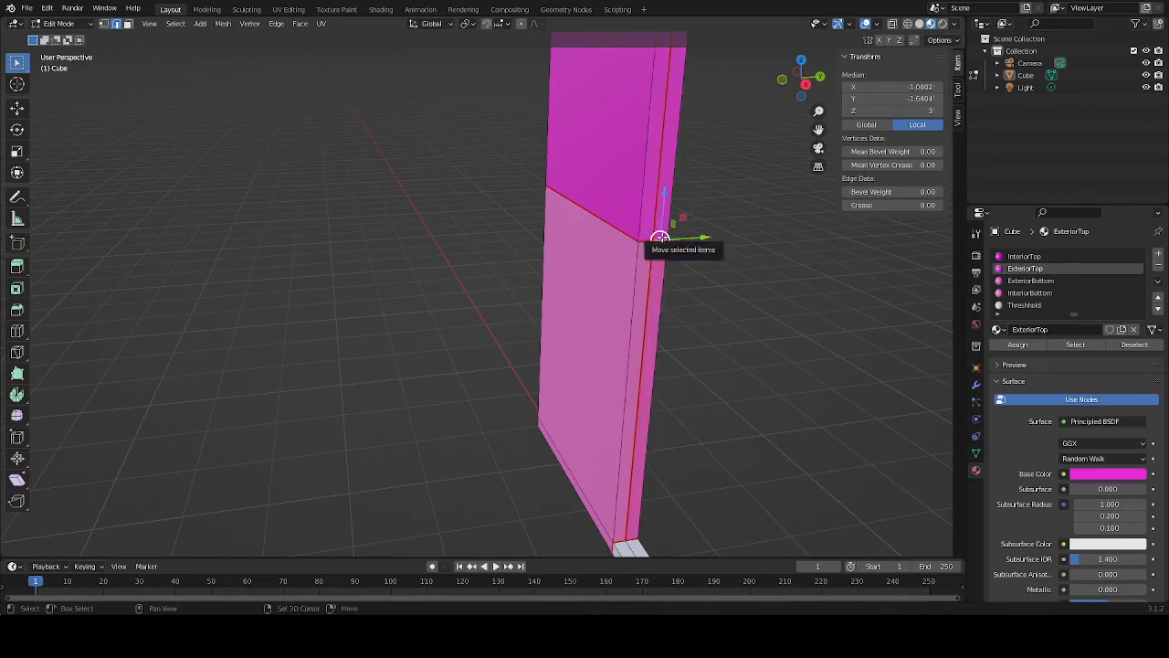
pyautogui.keyDown('shift'); pyautogui.click(647, 241); pyautogui.keyUp('shift')
pyautogui.keyDown('shift'); pyautogui.click(657, 211); pyautogui.keyUp('shift')
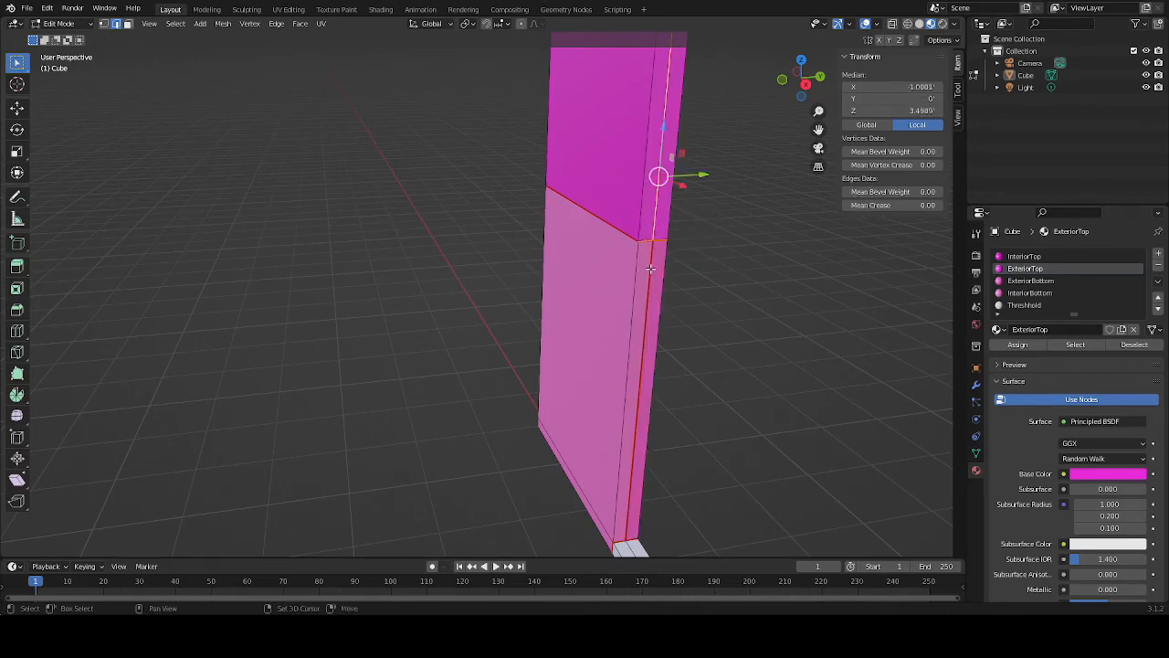
pyautogui.keyDown('shift'); pyautogui.click(651, 270); pyautogui.keyUp('shift')
pyautogui.keyDown('shift'); pyautogui.click(654, 296); pyautogui.keyUp('shift')
pyautogui.keyDown('shift'); pyautogui.click(638, 298); pyautogui.keyUp('shift')
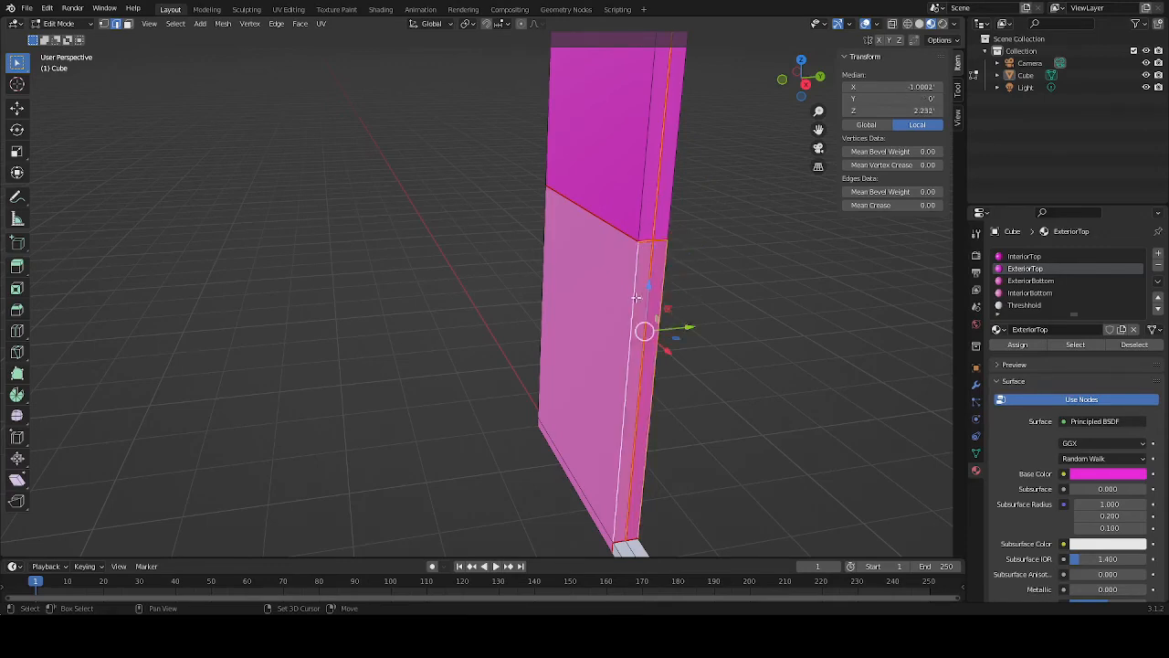
pyautogui.keyDown('shift'); pyautogui.click(666, 201); pyautogui.keyUp('shift')
pyautogui.keyDown('shift'); pyautogui.click(652, 202); pyautogui.keyUp('shift')
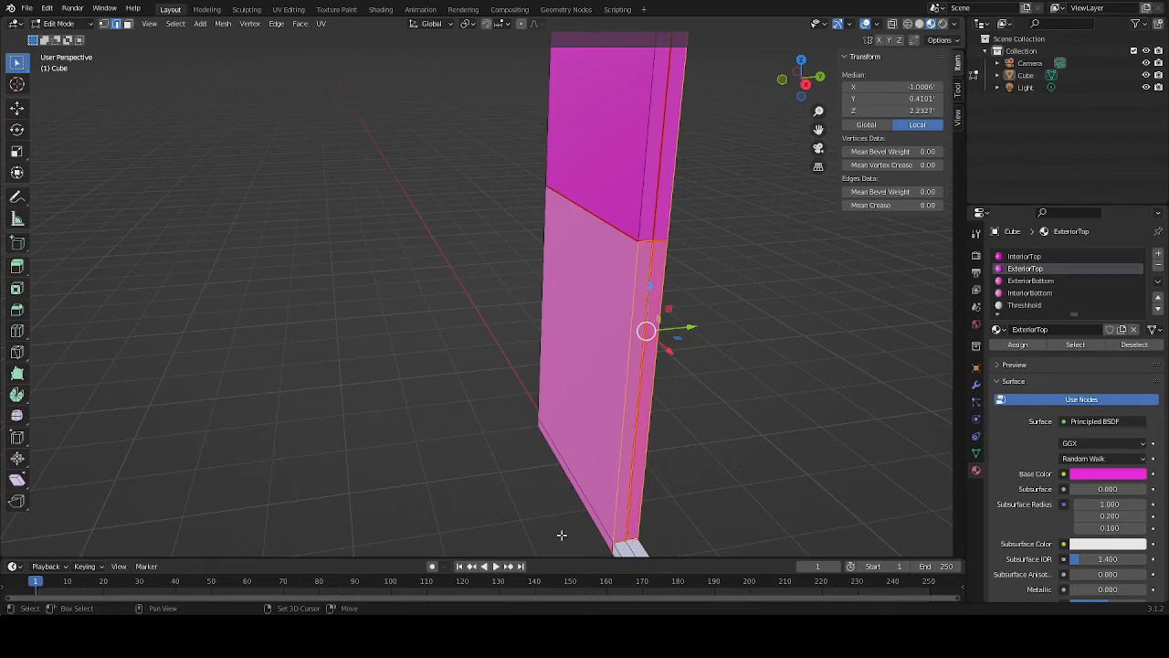
# Add the short edges joining the X -1' jamb to the threshold, on both wall sides and underneath, to the selection
pyautogui.keyDown('shift'); pyautogui.moveTo(475, 496); pyautogui.dragTo(483, 438, button='middle'); pyautogui.keyUp('shift')
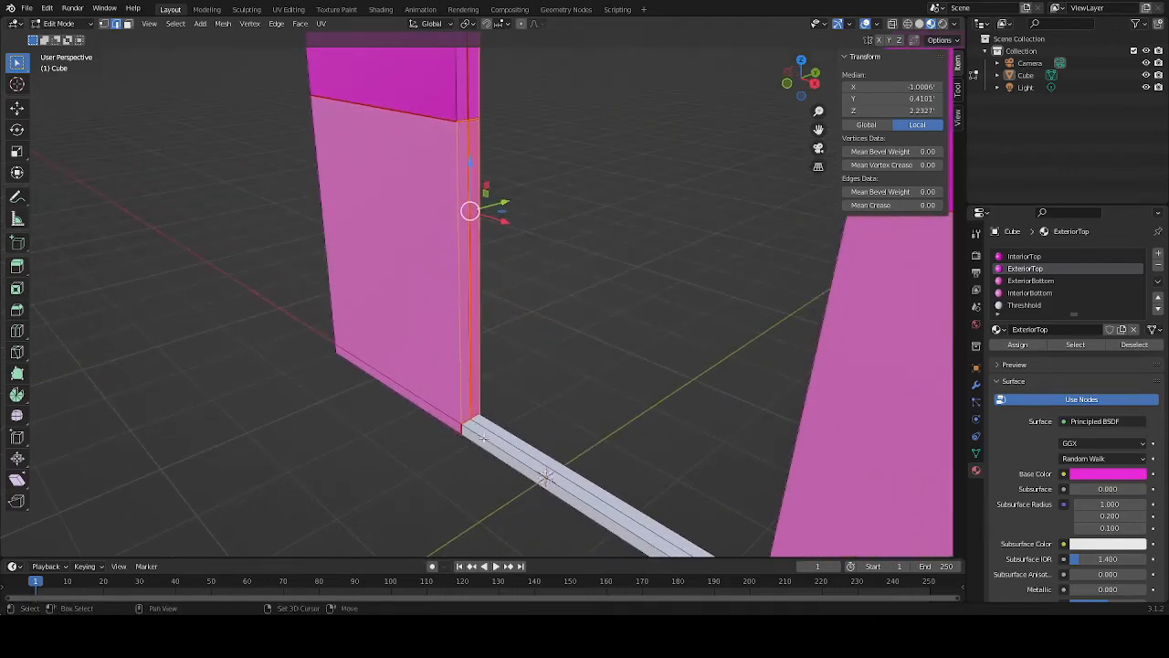
pyautogui.keyDown('shift'); pyautogui.click(460, 429); pyautogui.keyUp('shift')
pyautogui.moveTo(599, 402); pyautogui.dragTo(459, 389, button='middle')
pyautogui.keyDown('shift'); pyautogui.moveTo(657, 417); pyautogui.dragTo(258, 107, button='middle'); pyautogui.keyUp('shift')
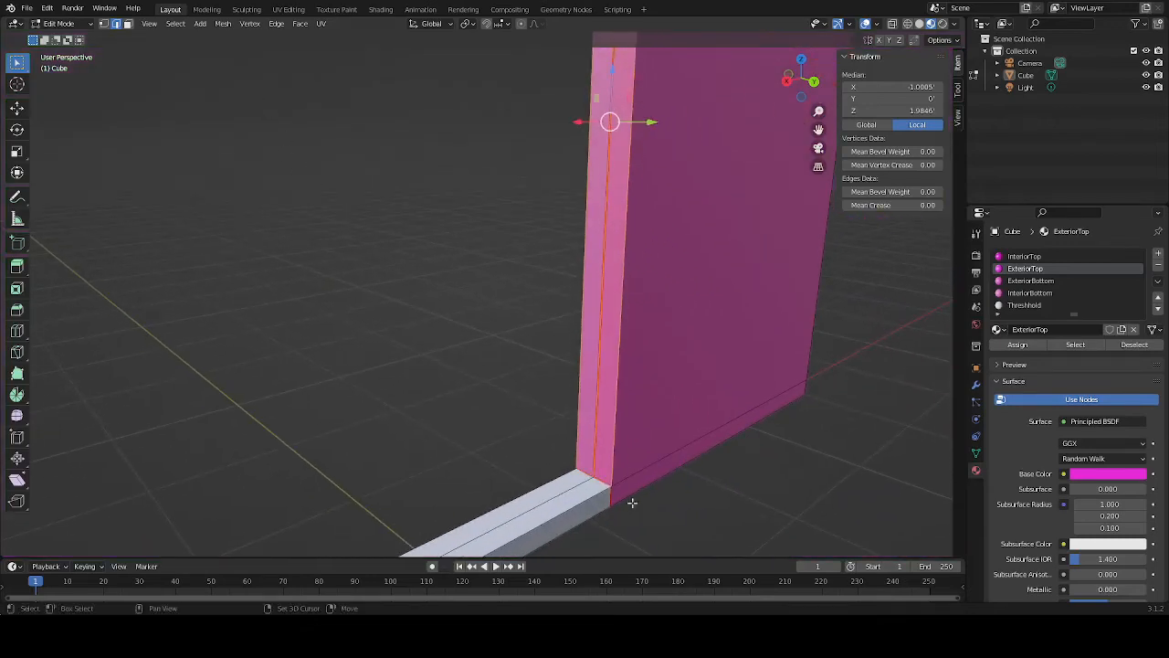
pyautogui.keyDown('shift'); pyautogui.click(609, 494); pyautogui.keyUp('shift')
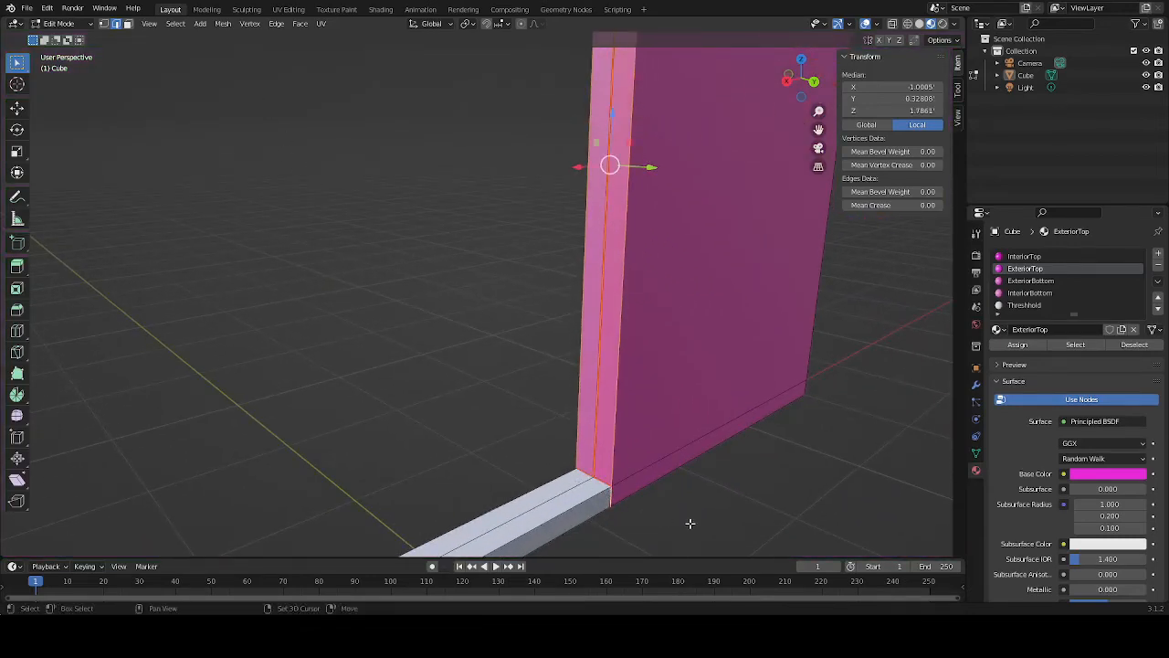
pyautogui.moveTo(691, 521); pyautogui.dragTo(490, 392, button='middle')
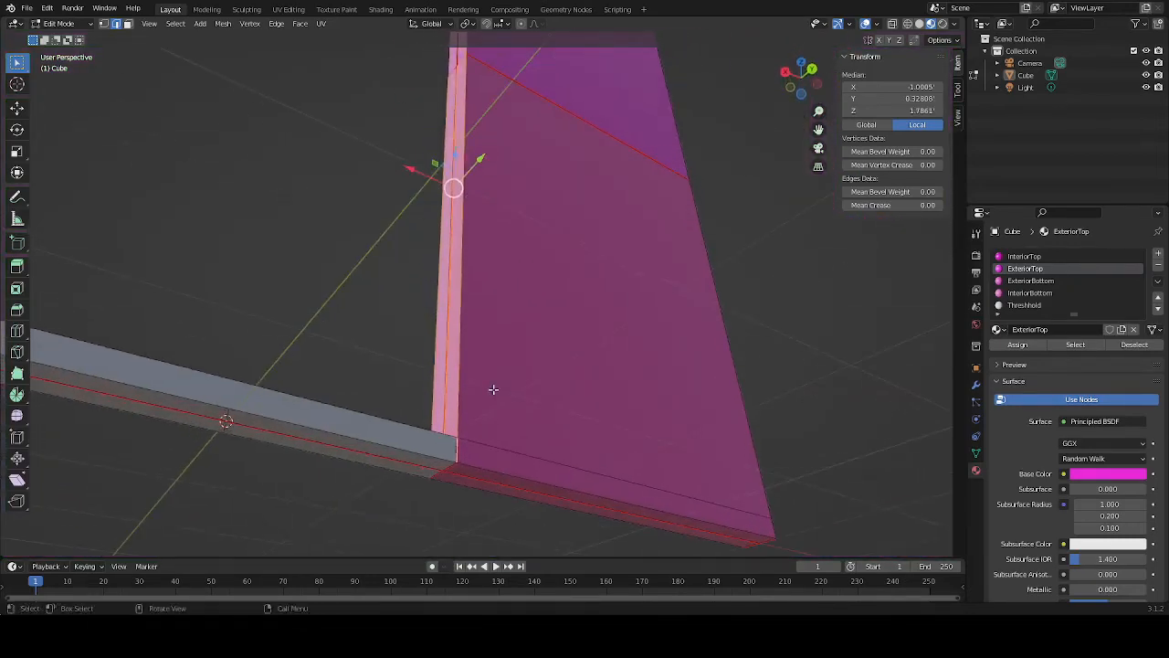
pyautogui.keyDown('shift'); pyautogui.click(439, 477); pyautogui.keyUp('shift')
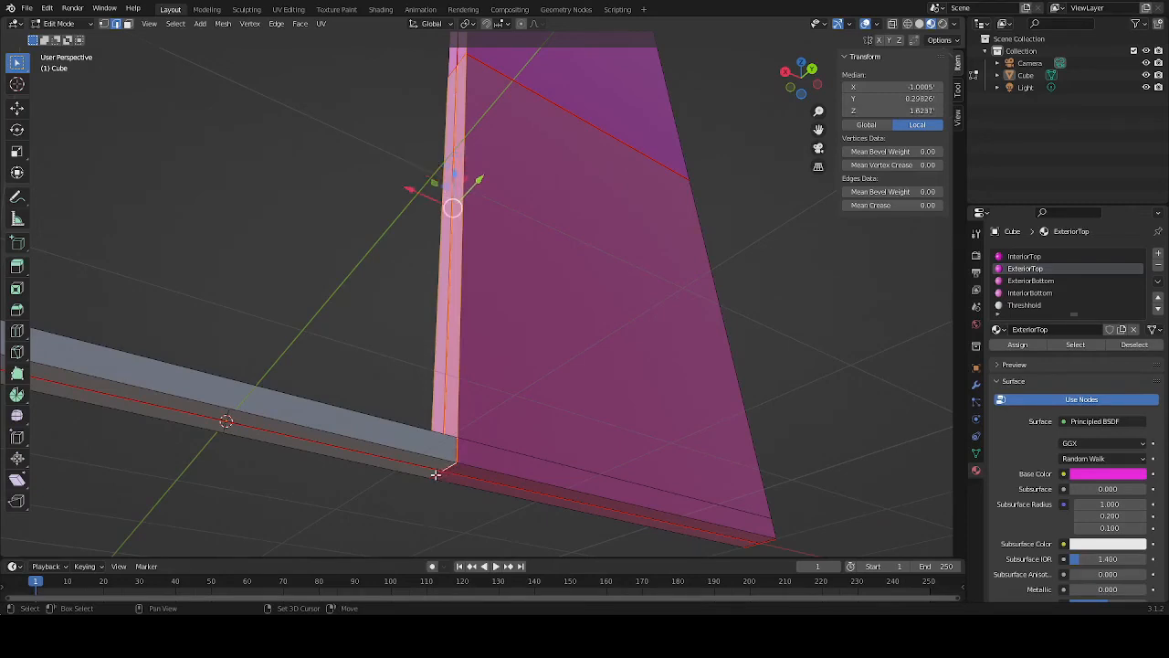
# Add the X -1' jamb's upper exterior edge, its header corner edges, and the edges running up and over the header
pyautogui.moveTo(326, 156); pyautogui.dragTo(374, 353, button='middle')
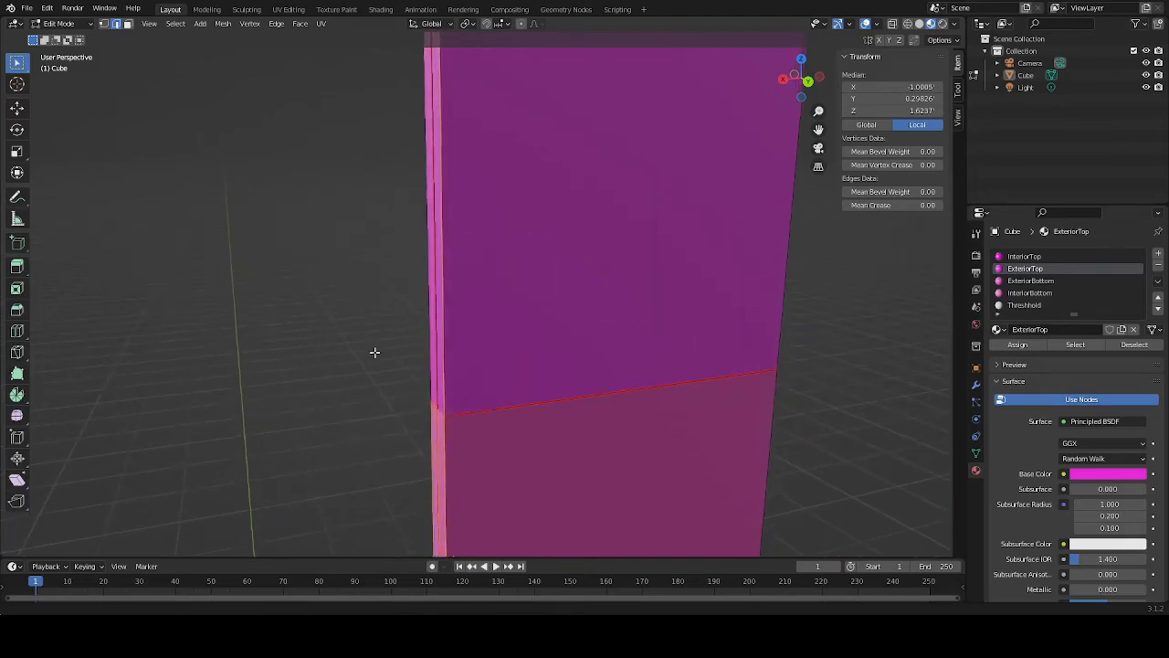
pyautogui.click(442, 274)
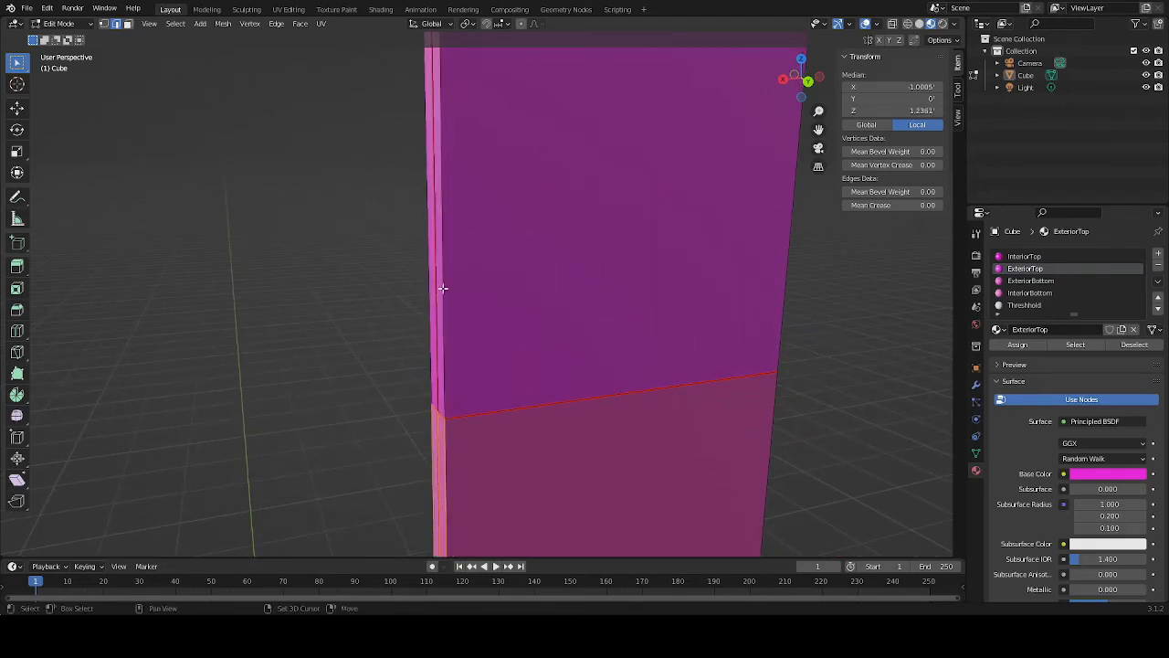
pyautogui.keyDown('shift'); pyautogui.click(443, 289); pyautogui.keyUp('shift')
pyautogui.keyDown('shift'); pyautogui.moveTo(358, 117); pyautogui.dragTo(378, 416, button='middle'); pyautogui.keyUp('shift')
pyautogui.moveTo(348, 350); pyautogui.dragTo(369, 281, button='middle')
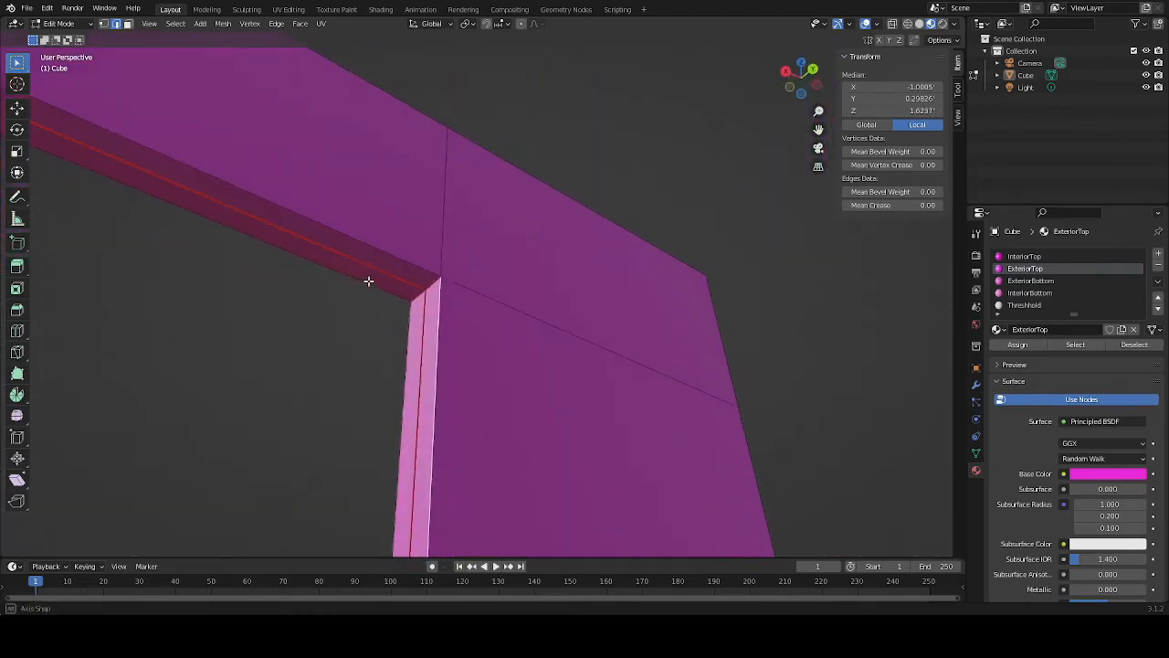
pyautogui.click(416, 298)
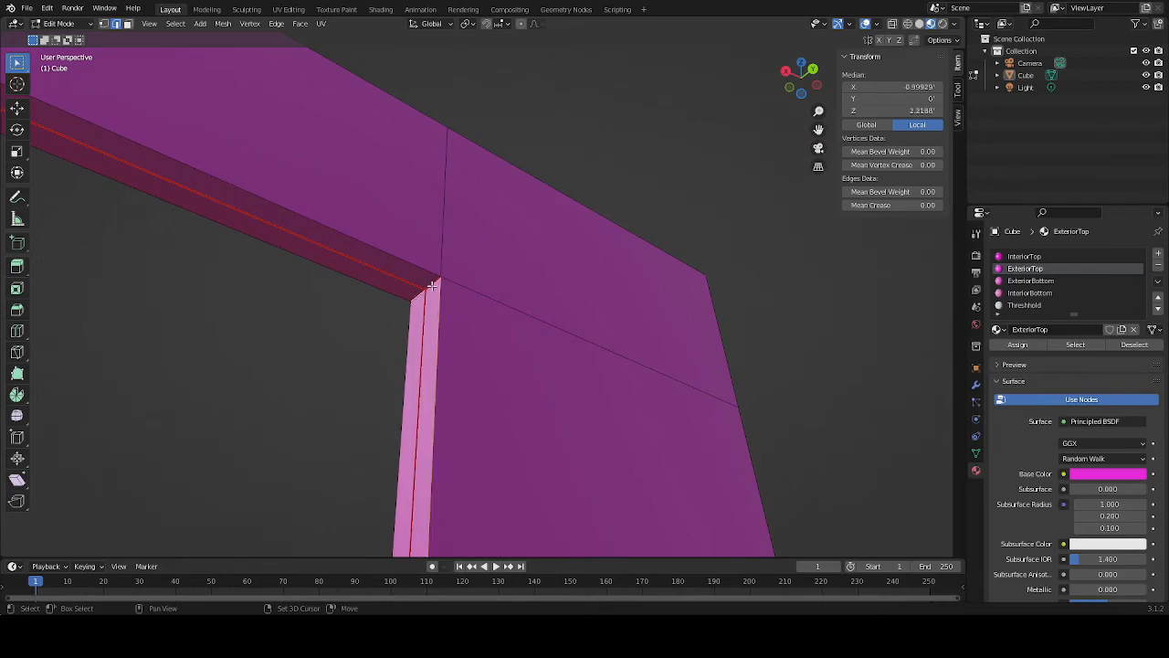
pyautogui.keyDown('shift'); pyautogui.click(444, 223); pyautogui.keyUp('shift')
pyautogui.moveTo(417, 136); pyautogui.dragTo(477, 271, button='middle')
pyautogui.keyDown('shift'); pyautogui.click(428, 350); pyautogui.keyUp('shift')
pyautogui.keyDown('shift'); pyautogui.click(477, 272); pyautogui.keyUp('shift')
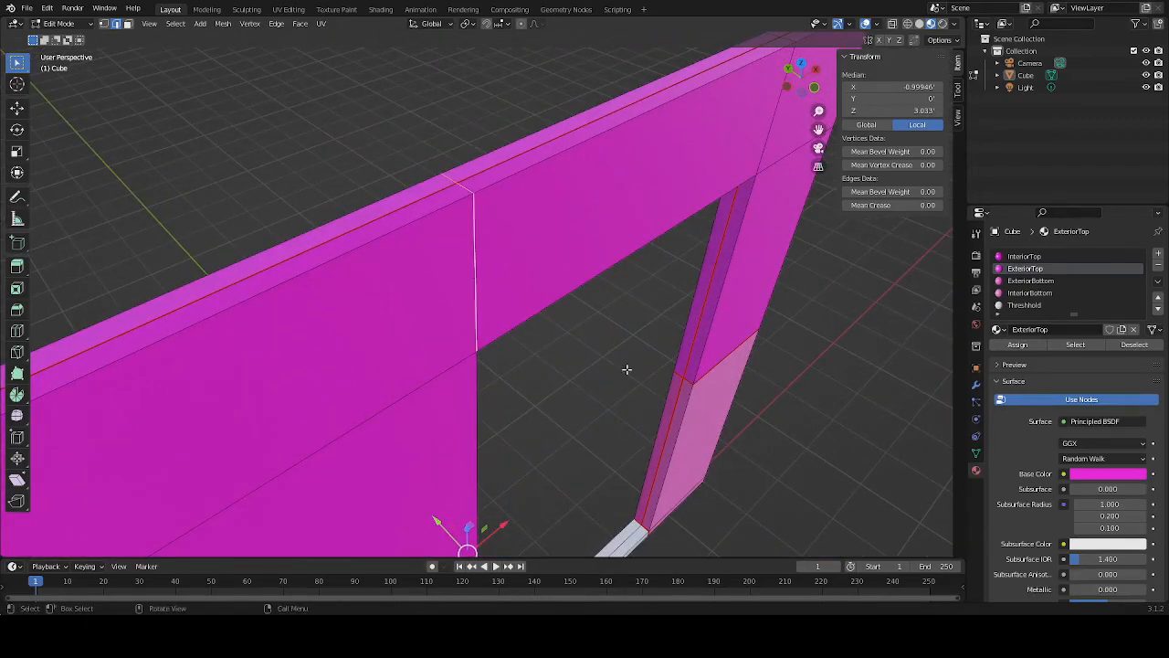
# Add the upper interior and centre vertical edges of the X -1' jamb to the selection
pyautogui.moveTo(626, 368); pyautogui.dragTo(579, 326, button='middle')
pyautogui.keyDown('shift'); pyautogui.moveTo(562, 484); pyautogui.dragTo(539, 377, button='middle'); pyautogui.keyUp('shift')
pyautogui.keyDown('shift'); pyautogui.click(472, 389); pyautogui.keyUp('shift')
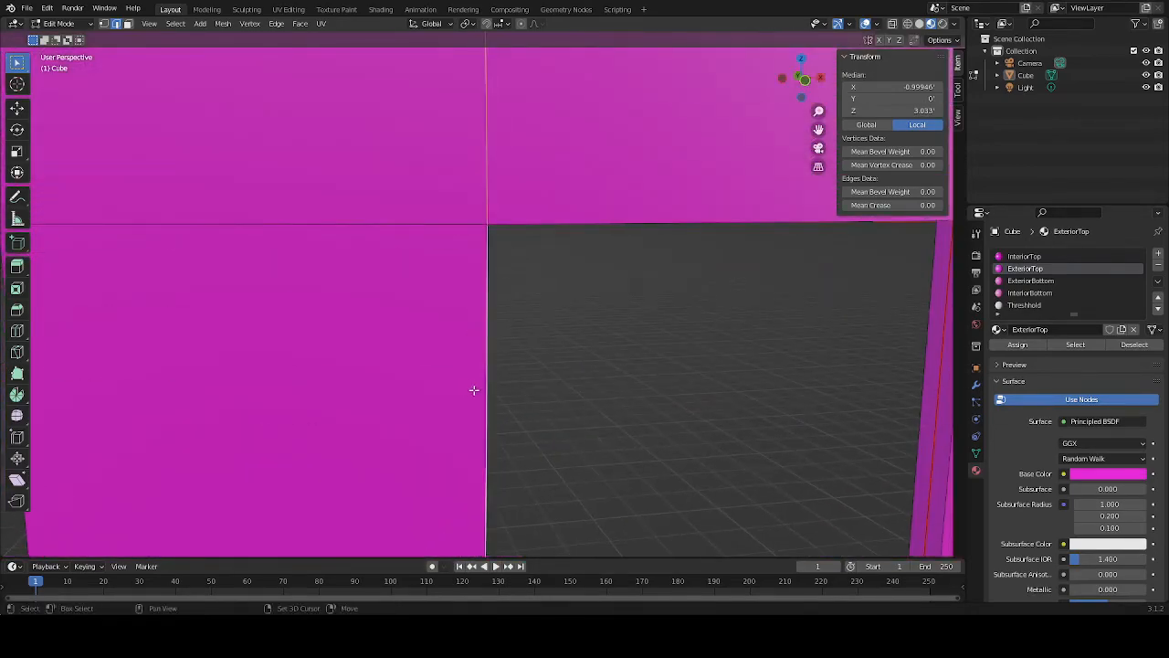
pyautogui.moveTo(697, 403); pyautogui.dragTo(574, 389, button='middle')
pyautogui.keyDown('shift'); pyautogui.click(575, 389); pyautogui.keyUp('shift')
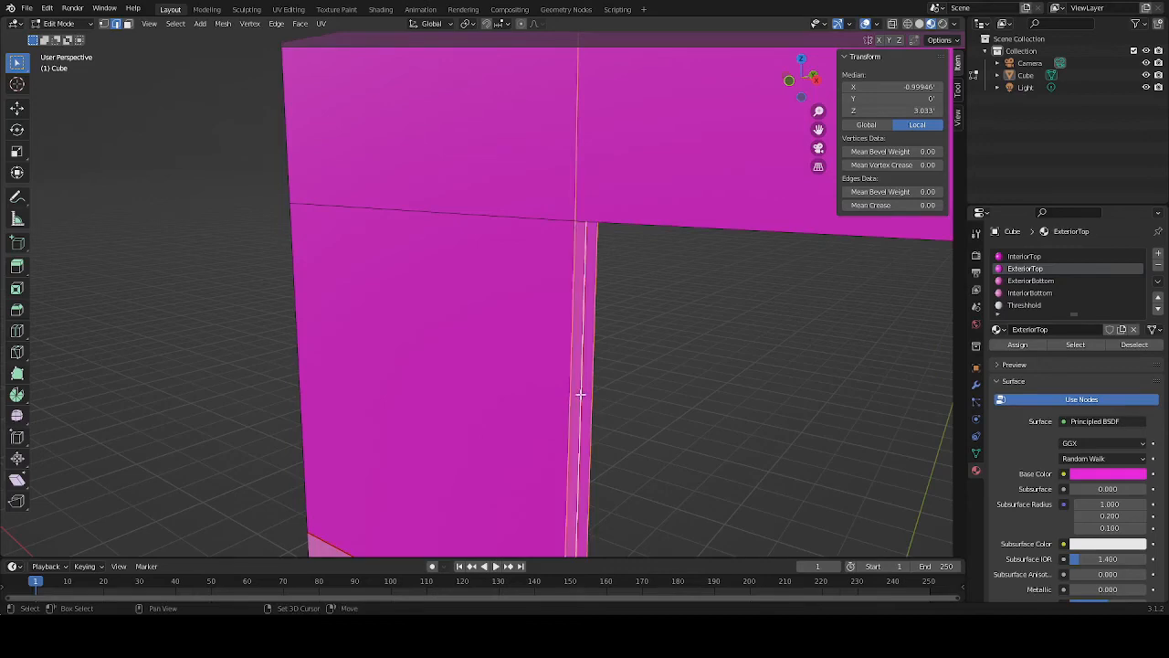
pyautogui.moveTo(679, 444); pyautogui.dragTo(546, 162, button='middle')
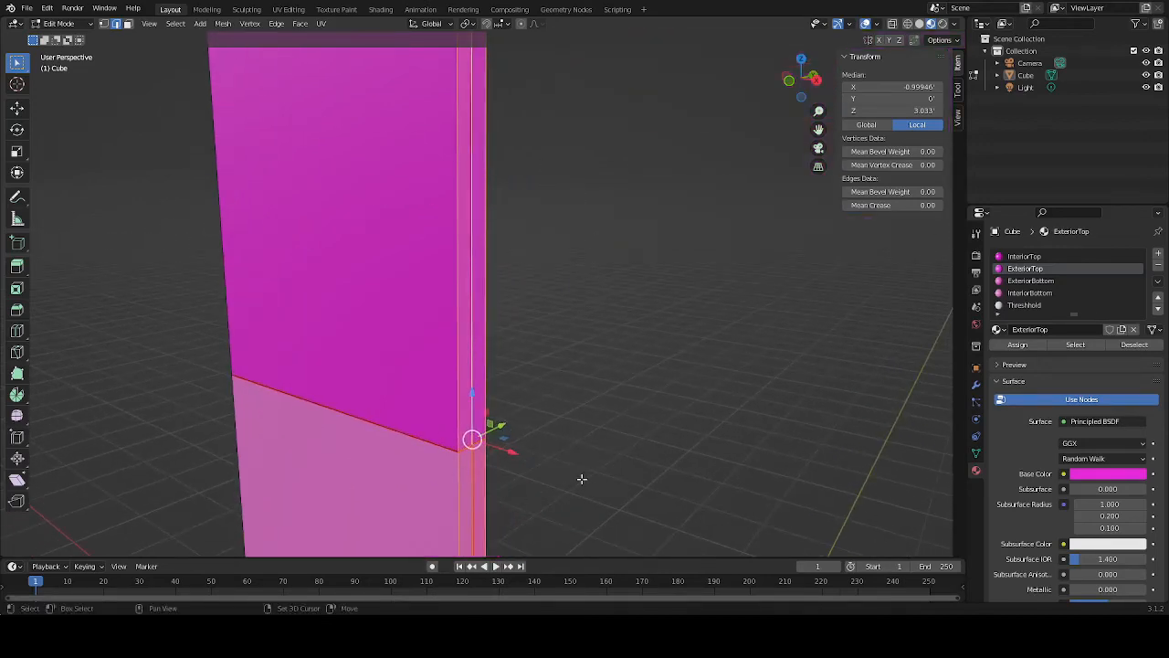
pyautogui.keyDown('shift'); pyautogui.moveTo(582, 479); pyautogui.dragTo(577, 156, button='middle'); pyautogui.keyUp('shift')
pyautogui.keyDown('shift'); pyautogui.moveTo(601, 511); pyautogui.dragTo(593, 186, button='middle'); pyautogui.keyUp('shift')
pyautogui.moveTo(560, 420); pyautogui.dragTo(611, 271, button='middle')
pyautogui.moveTo(607, 183); pyautogui.dragTo(627, 261, button='middle')
pyautogui.scroll(-3, 627, 261)
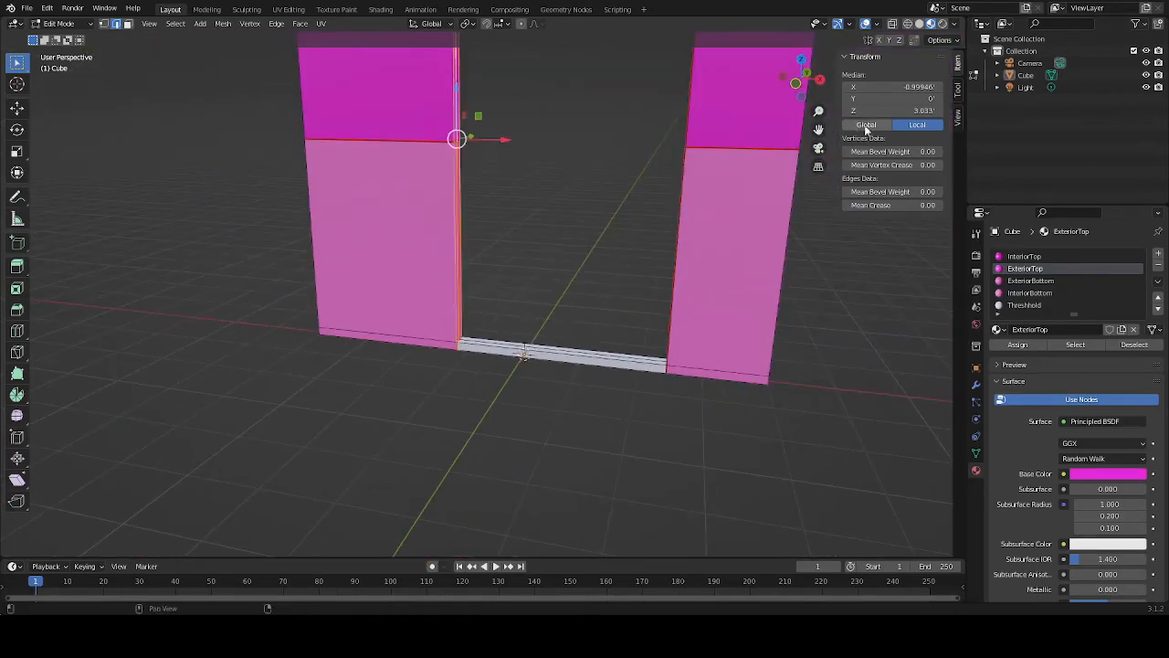
# Set the median X of the selected edges around the X -1' jamb to -2'
pyautogui.click(887, 87)
pyautogui.press('BackSpace')
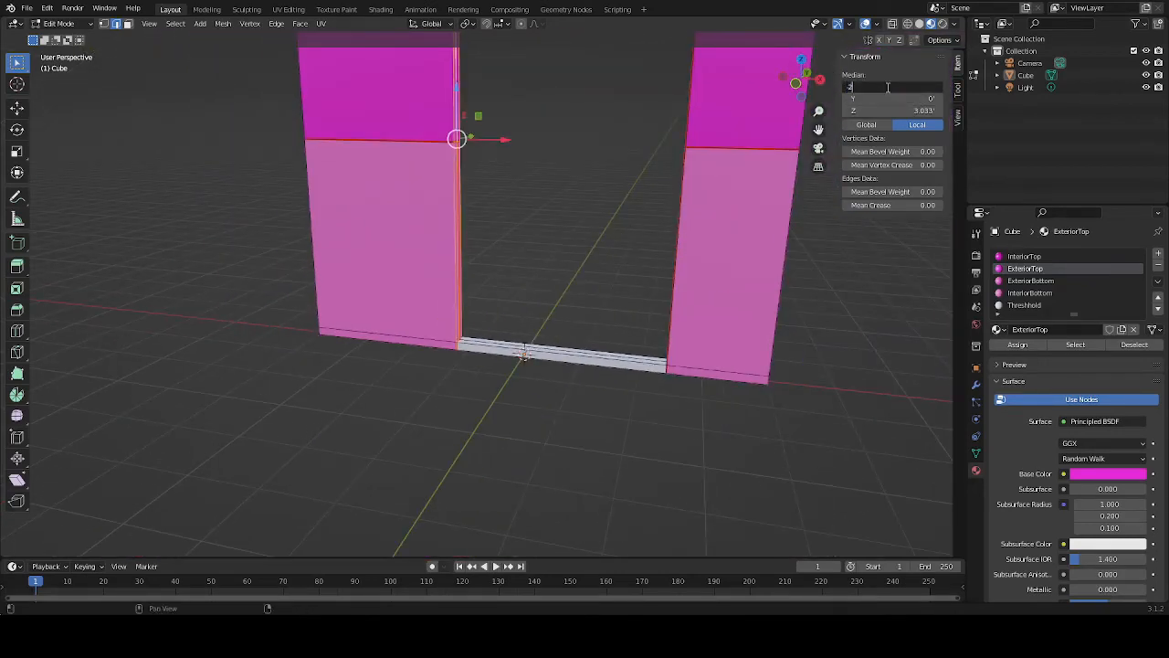
pyautogui.write('2')
pyautogui.press('Return')
pyautogui.moveTo(554, 169); pyautogui.dragTo(607, 377, button='middle')
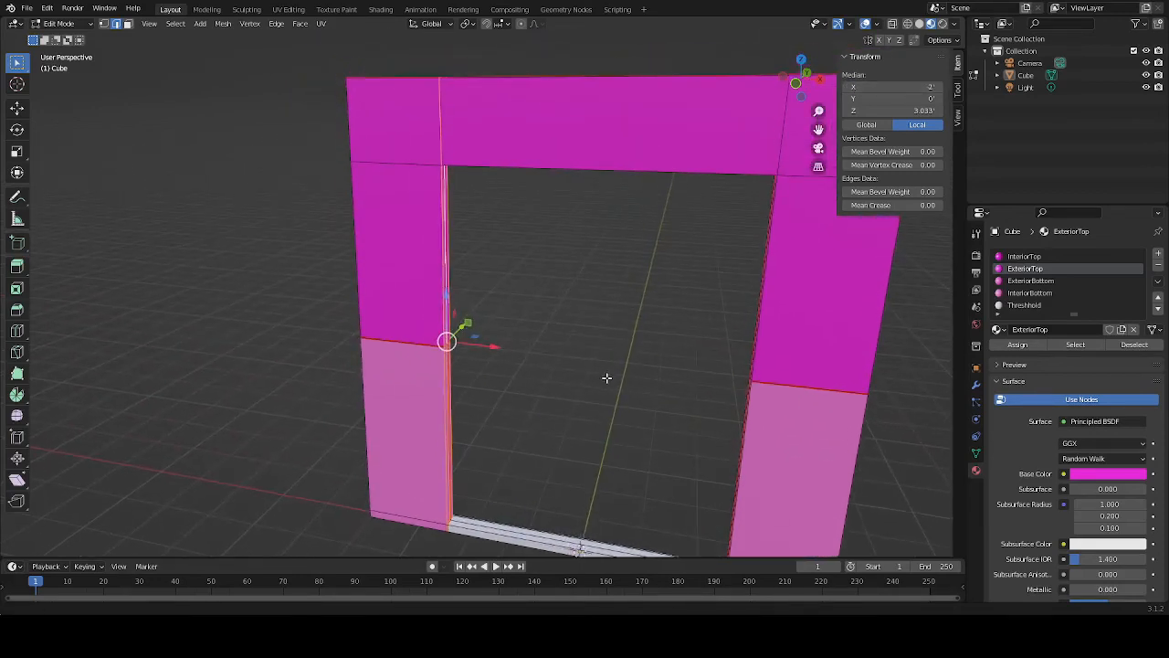
# Deselect the jamb edges and save the widened doorway wall as Wall8x8_Door_Double.blend
pyautogui.click(585, 356)
pyautogui.click(25, 11)
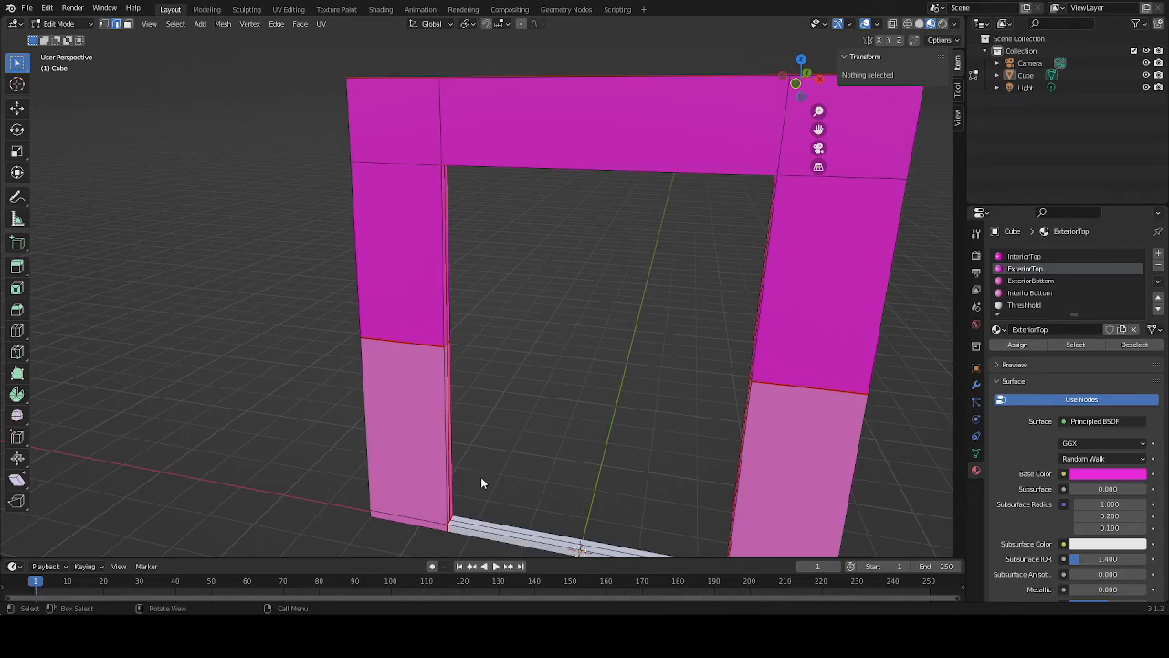
pyautogui.hotkey('ctrl', 's')
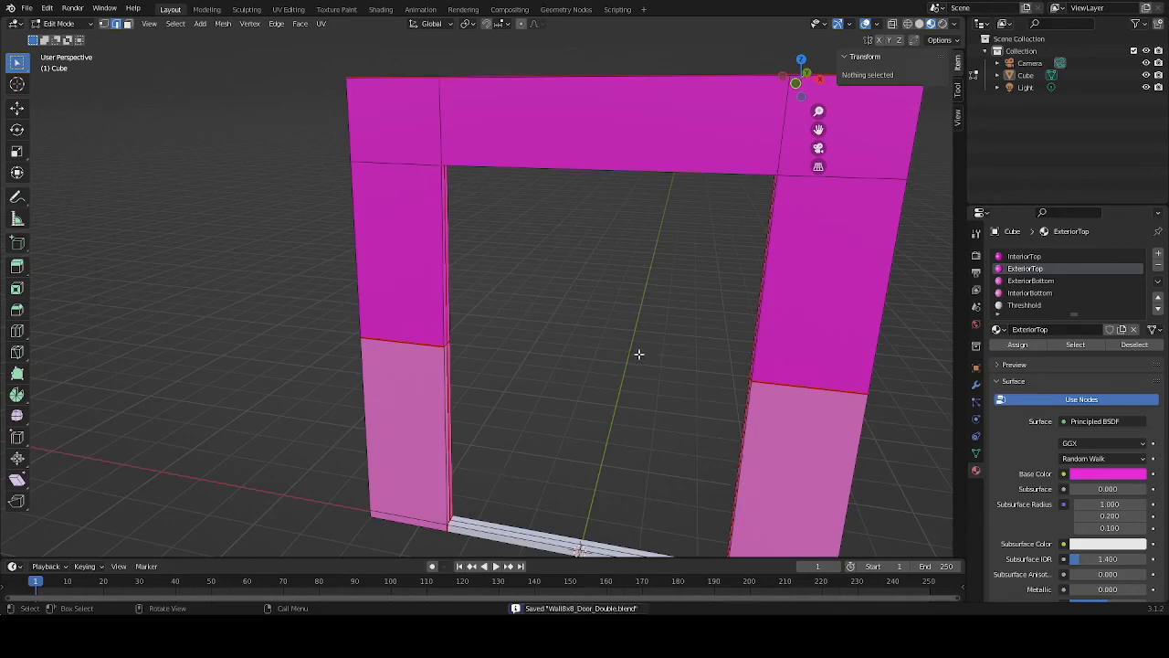
pyautogui.click(27, 9)
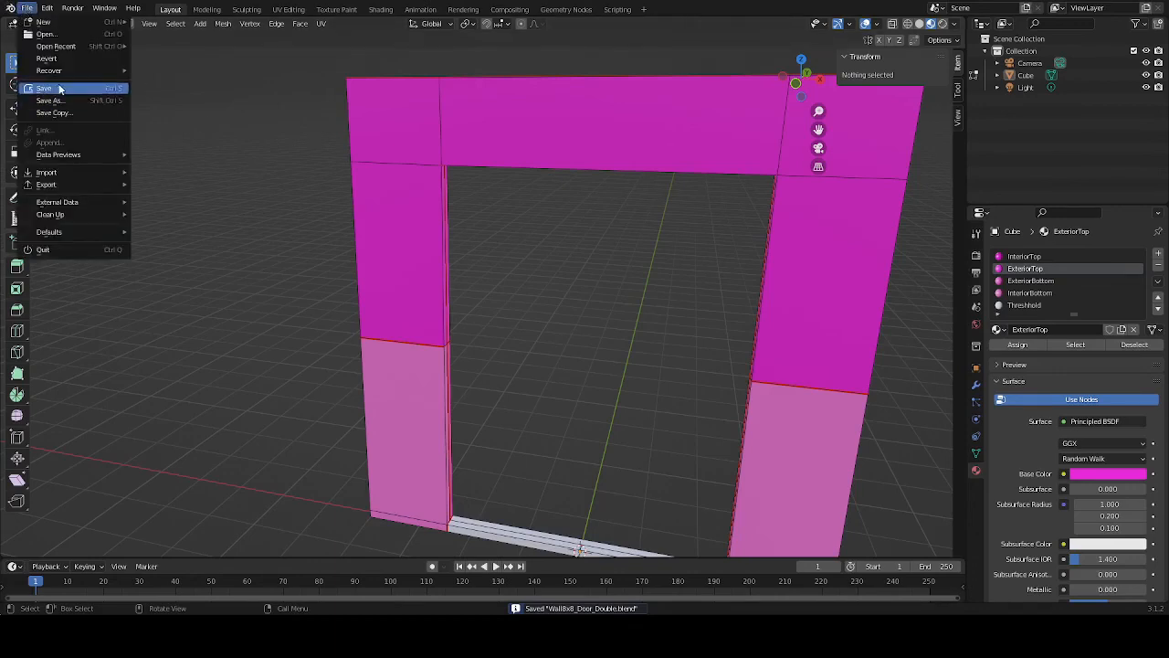
pyautogui.moveTo(66, 184)
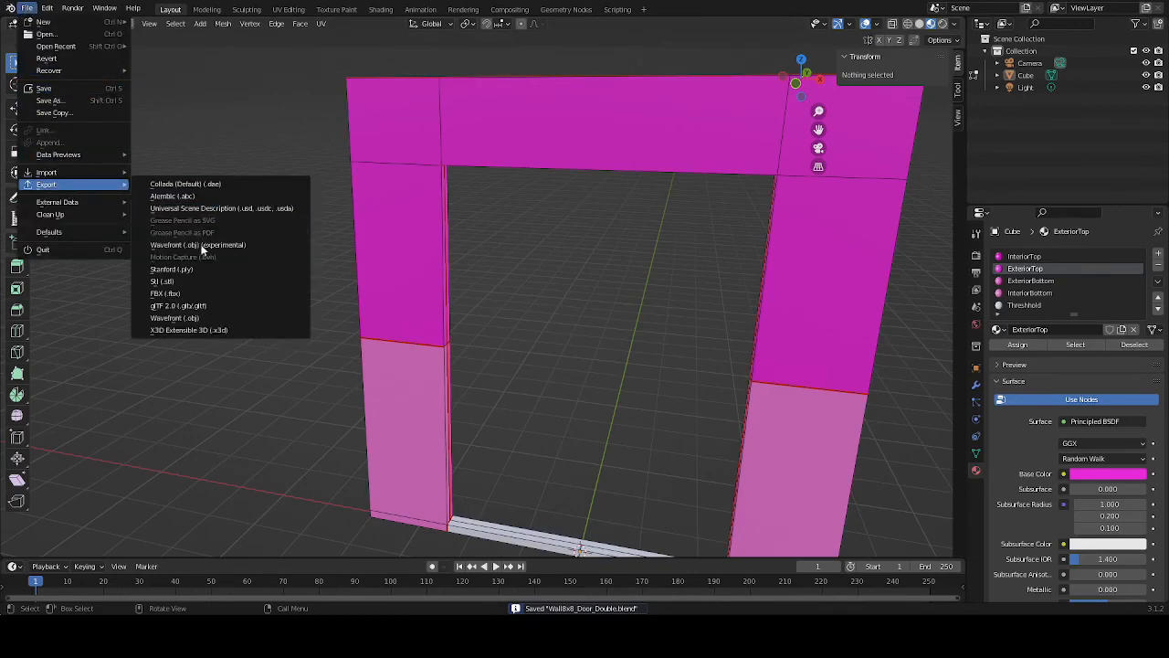
pyautogui.press('Escape')
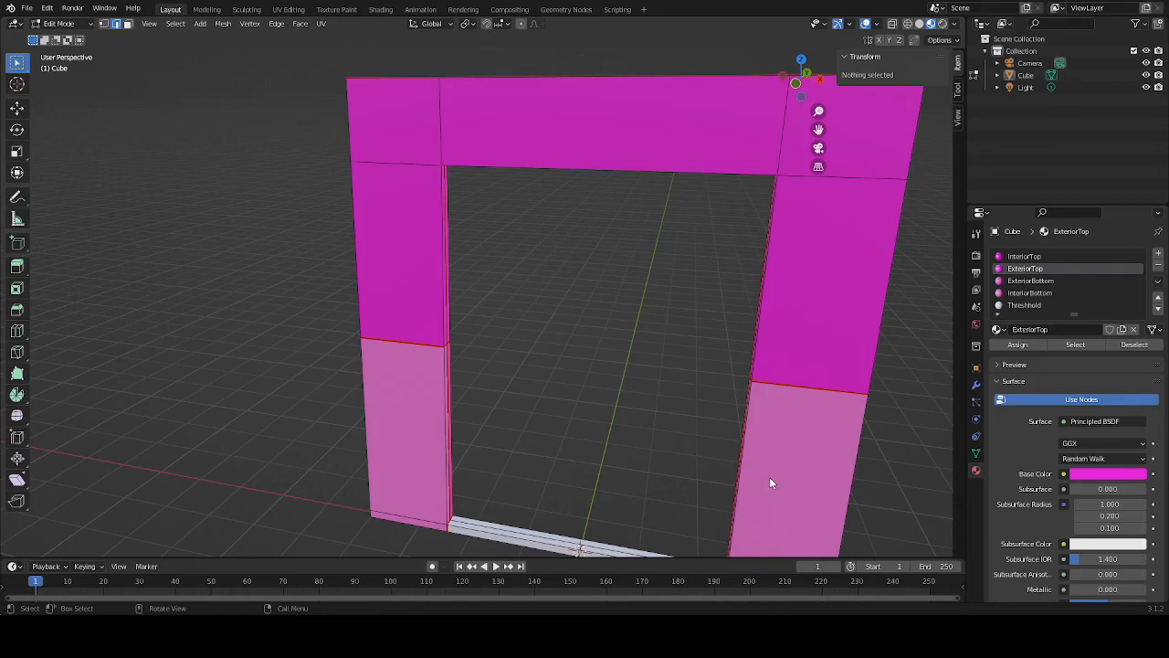
pyautogui.moveTo(633, 419)
pyautogui.mouseDown(button='middle')
pyautogui.moveTo(645, 389)
pyautogui.moveTo(676, 417)
pyautogui.moveTo(631, 401)
pyautogui.moveTo(635, 415)
pyautogui.mouseUp(button='middle')
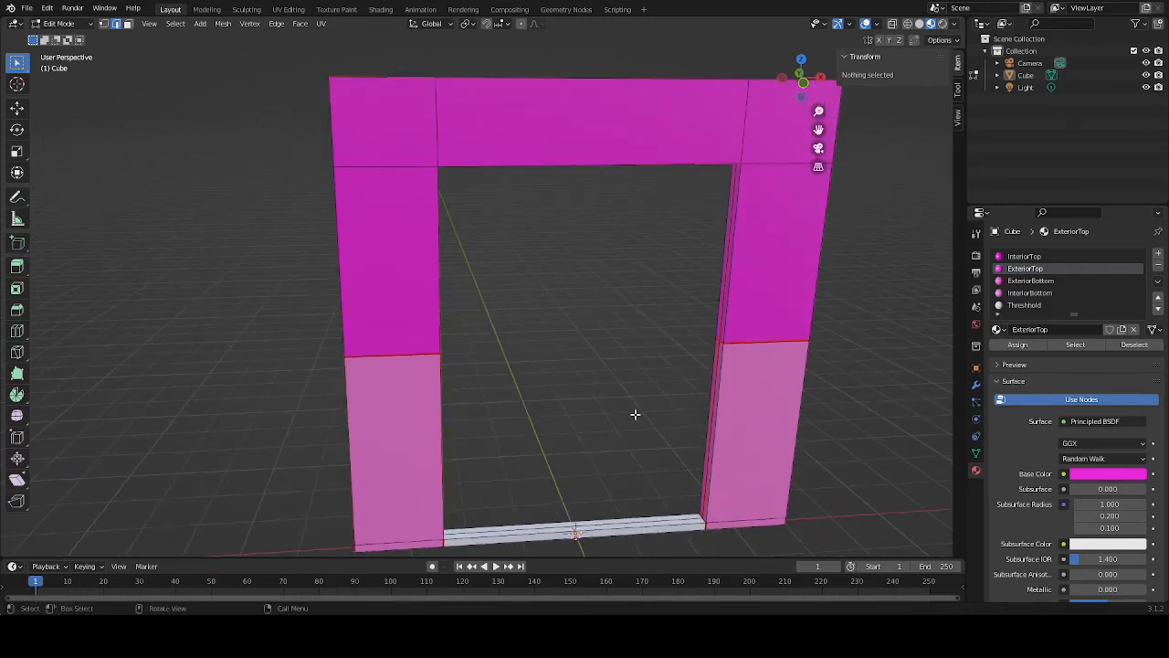